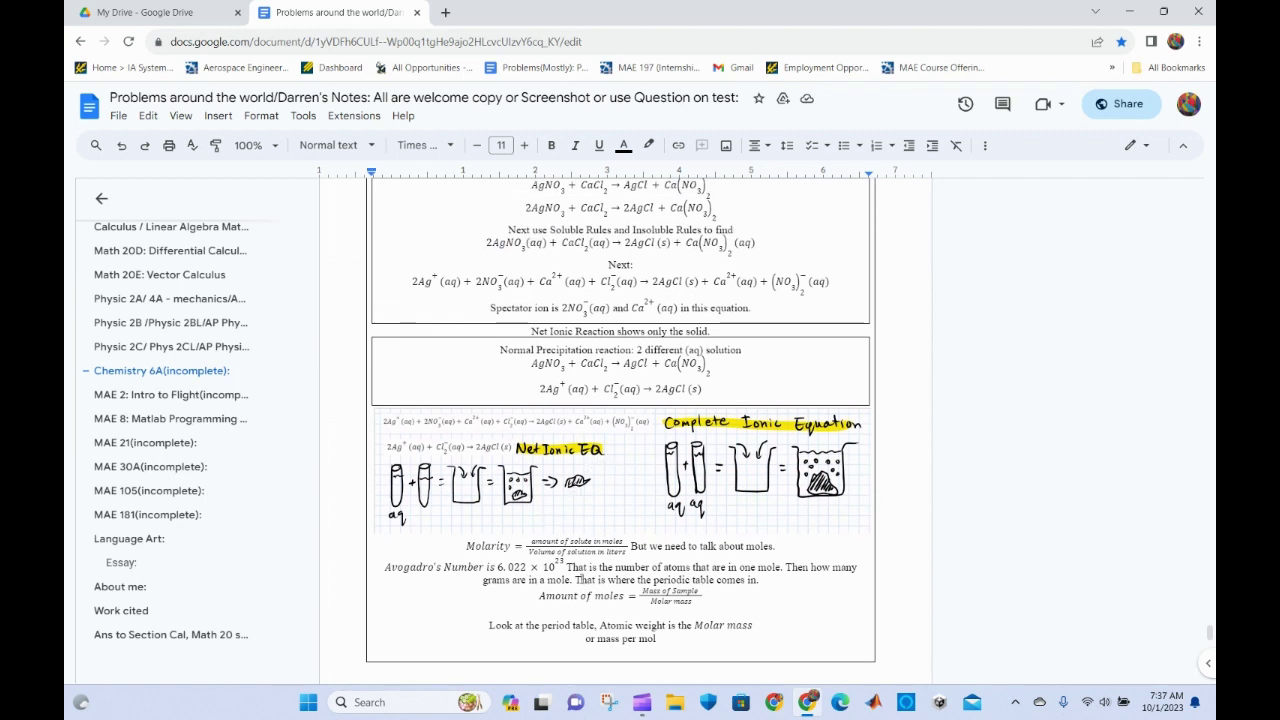
# Review the molarity formula in the Chemistry 6A notes and its definition in that section's vocabulary list.
pyautogui.click(470, 547)
pyautogui.click(541, 552)
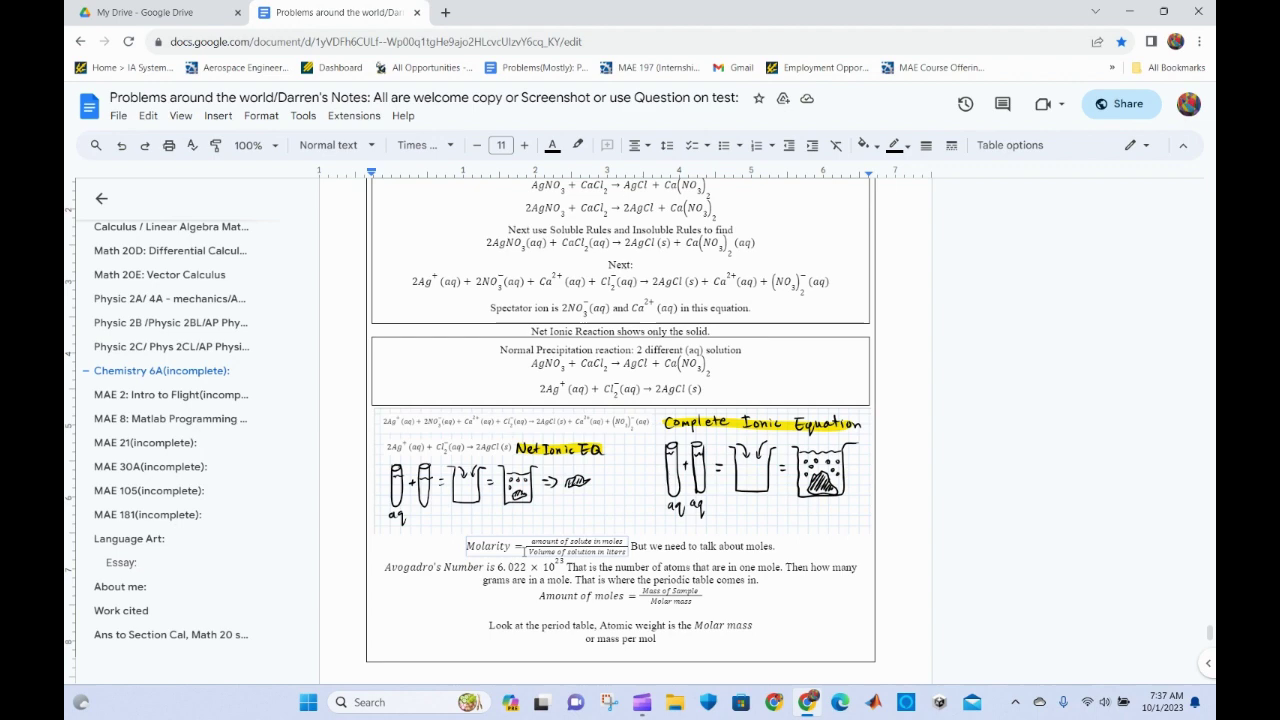
pyautogui.scroll(2, 541, 551)
pyautogui.click(162, 371)
pyautogui.scroll(-10, 475, 525)
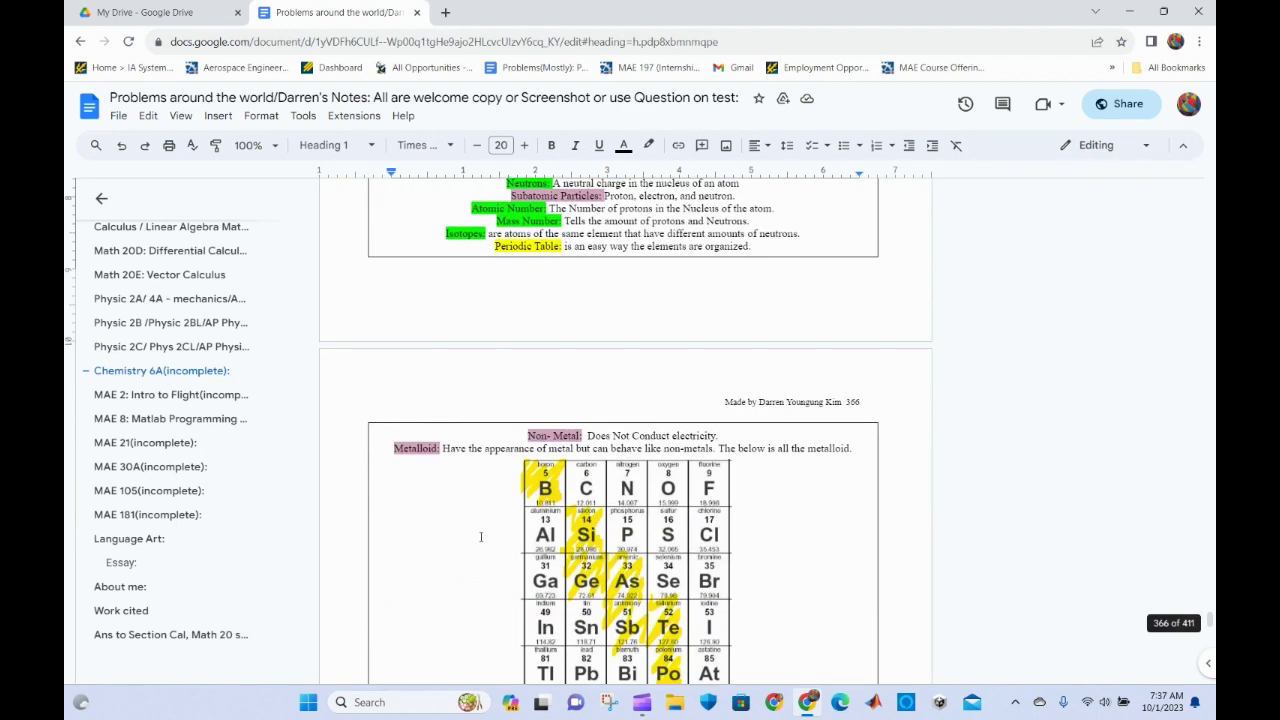
pyautogui.scroll(-3, 480, 537)
pyautogui.scroll(-4, 483, 537)
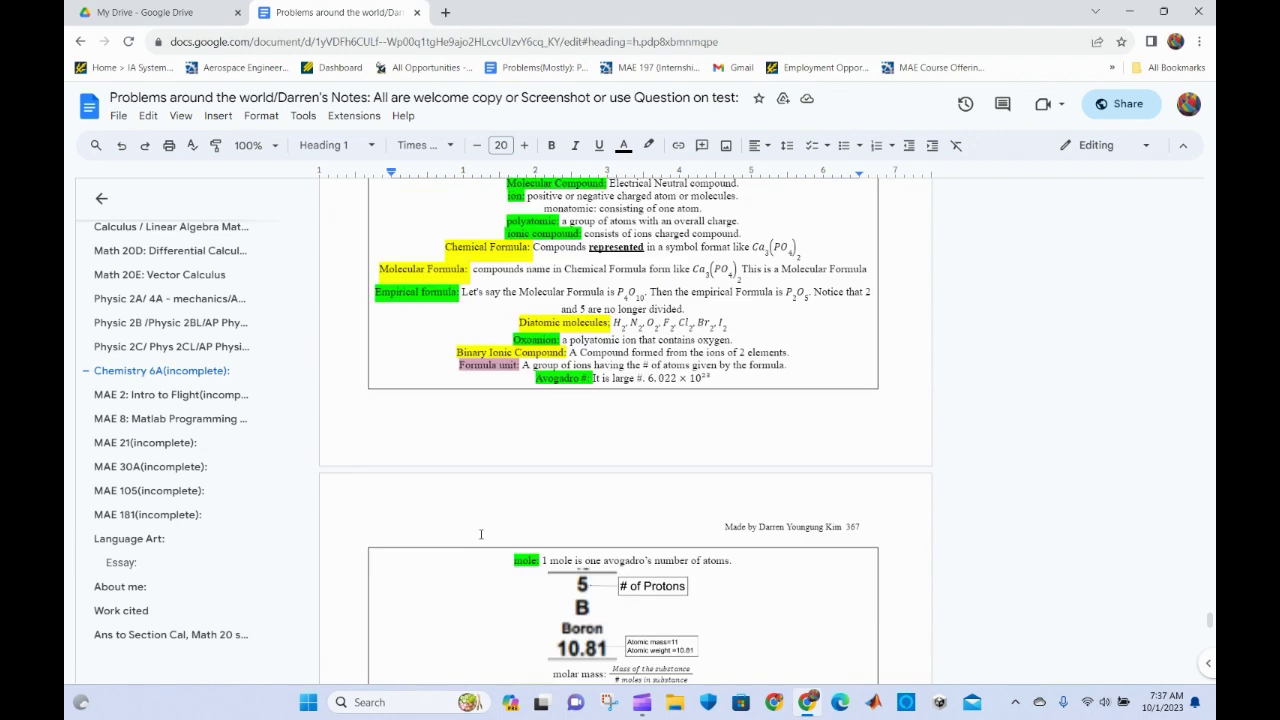
pyautogui.scroll(-4, 480, 535)
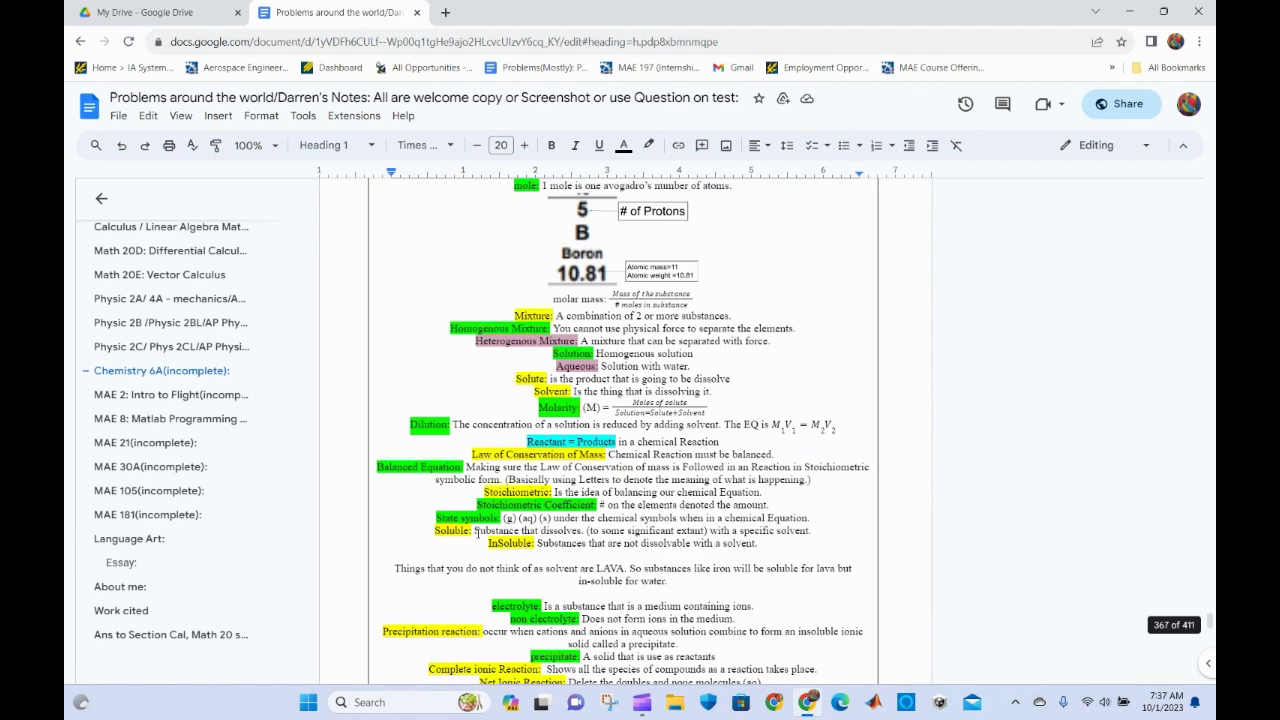
pyautogui.click(693, 412)
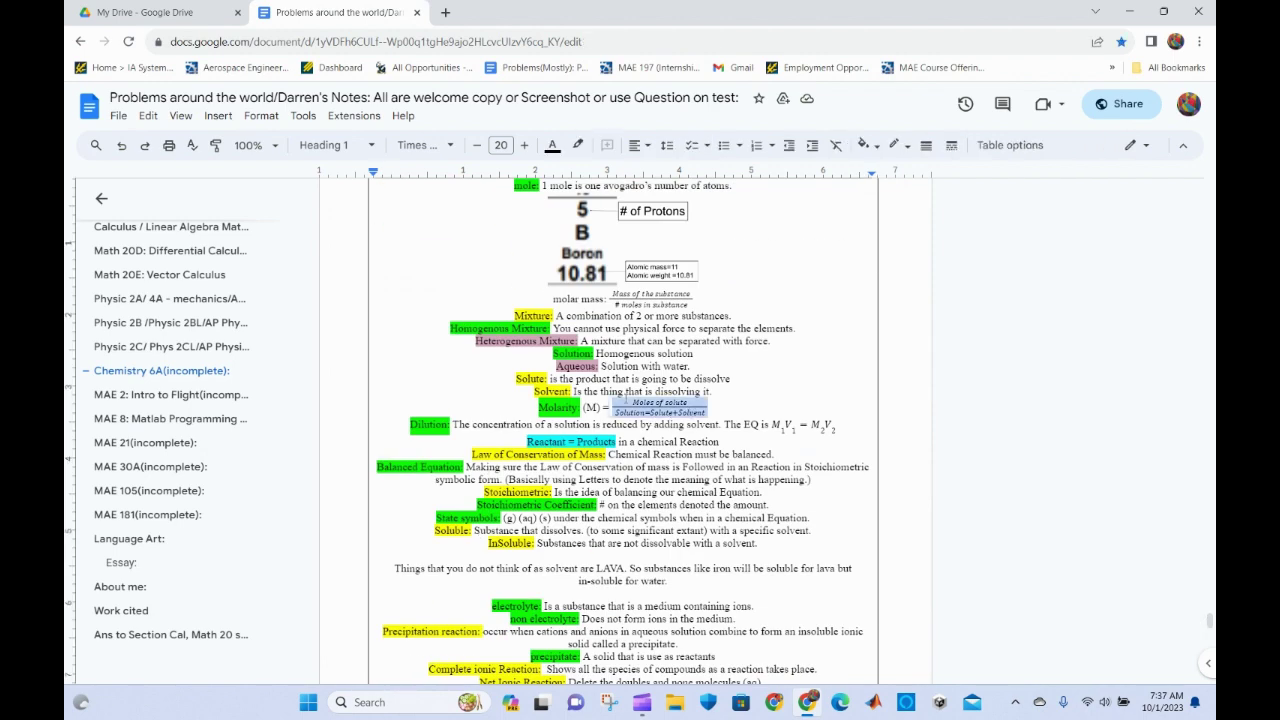
pyautogui.moveTo(696, 413); pyautogui.dragTo(661, 413)
pyautogui.click(690, 413)
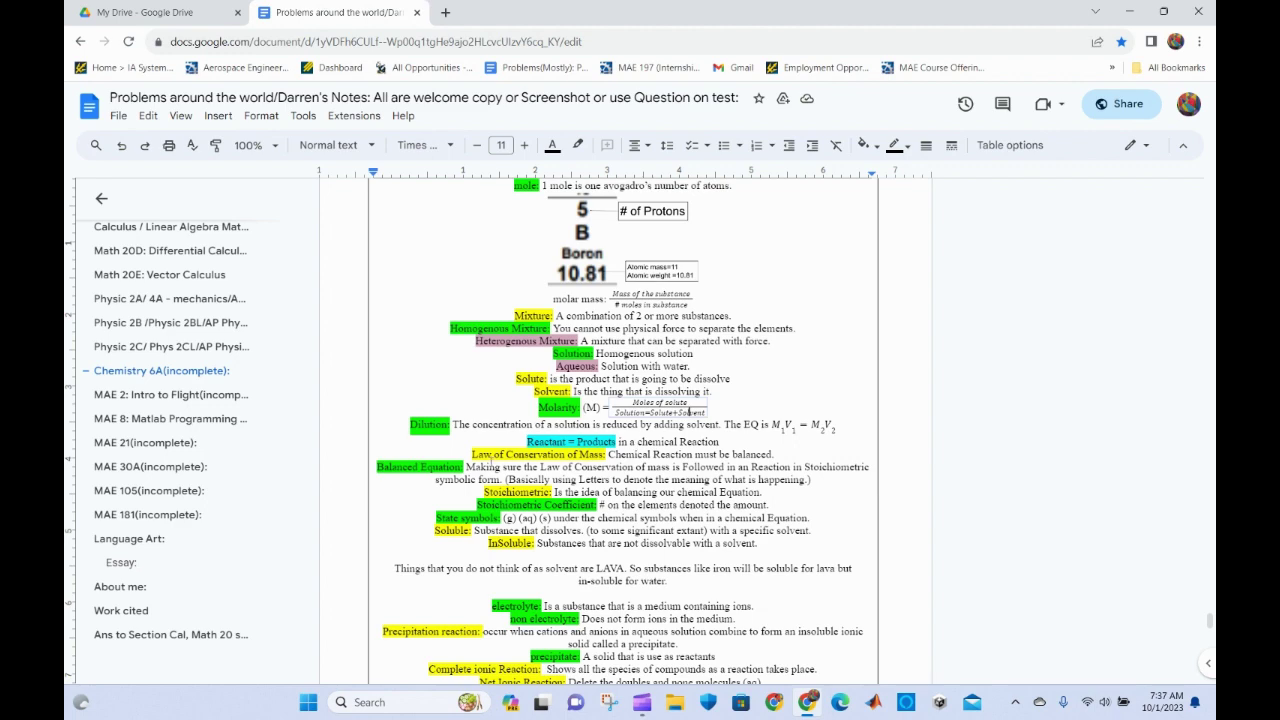
pyautogui.scroll(-3, 352, 516)
pyautogui.scroll(-3, 391, 492)
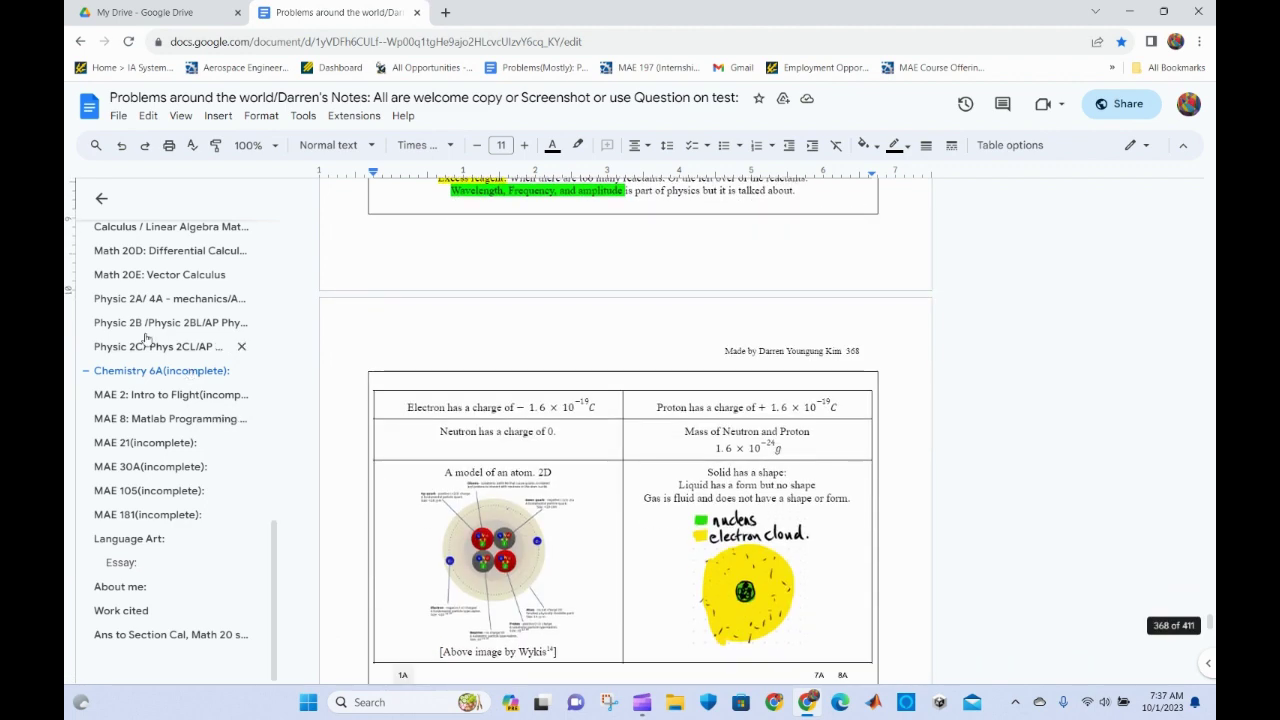
# Look over the MAE 2: Intro to Flight and MAE 8: Matlab Programming sections.
pyautogui.click(193, 394)
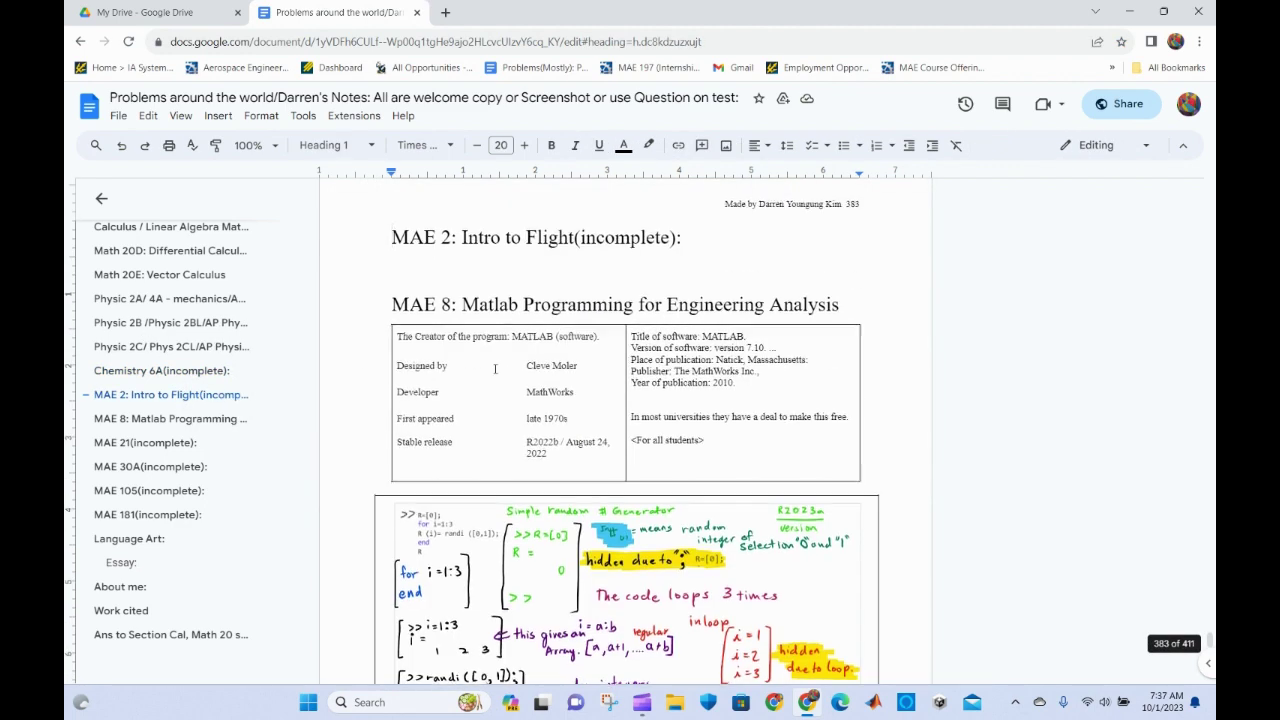
pyautogui.scroll(2, 491, 374)
pyautogui.scroll(-6, 483, 393)
pyautogui.scroll(-8, 483, 393)
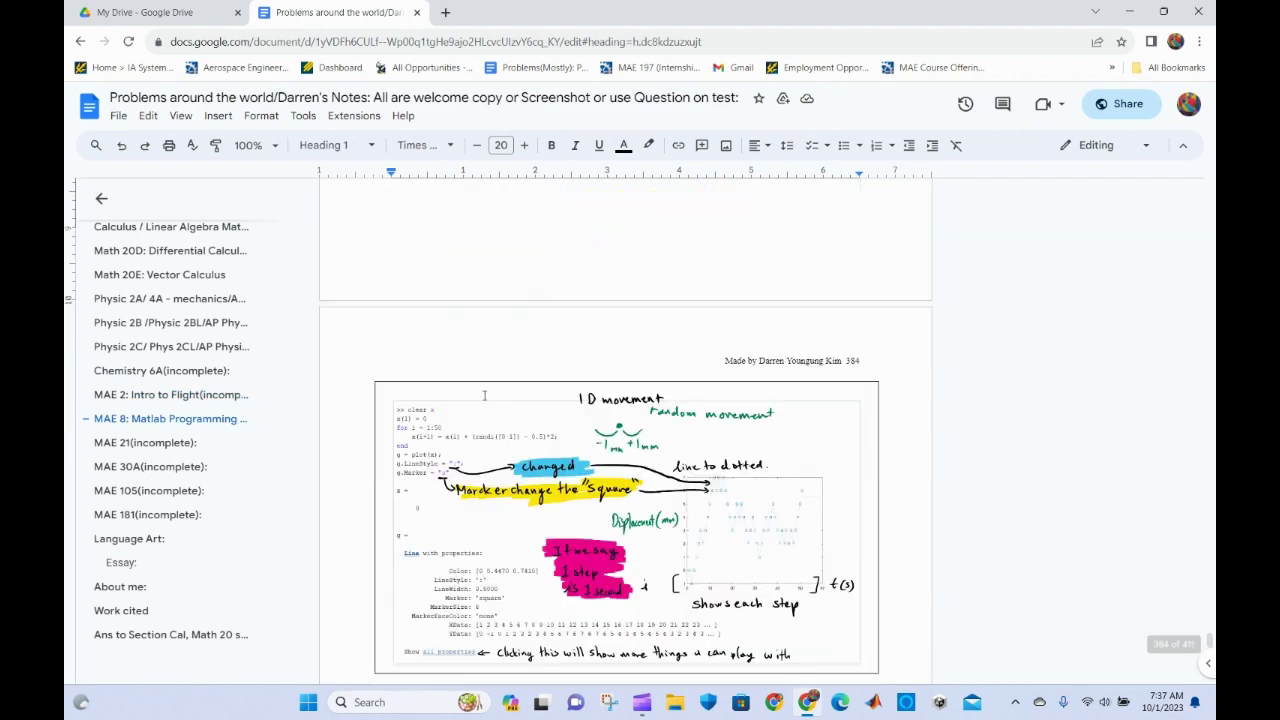
pyautogui.scroll(2, 485, 395)
pyautogui.scroll(10, 485, 395)
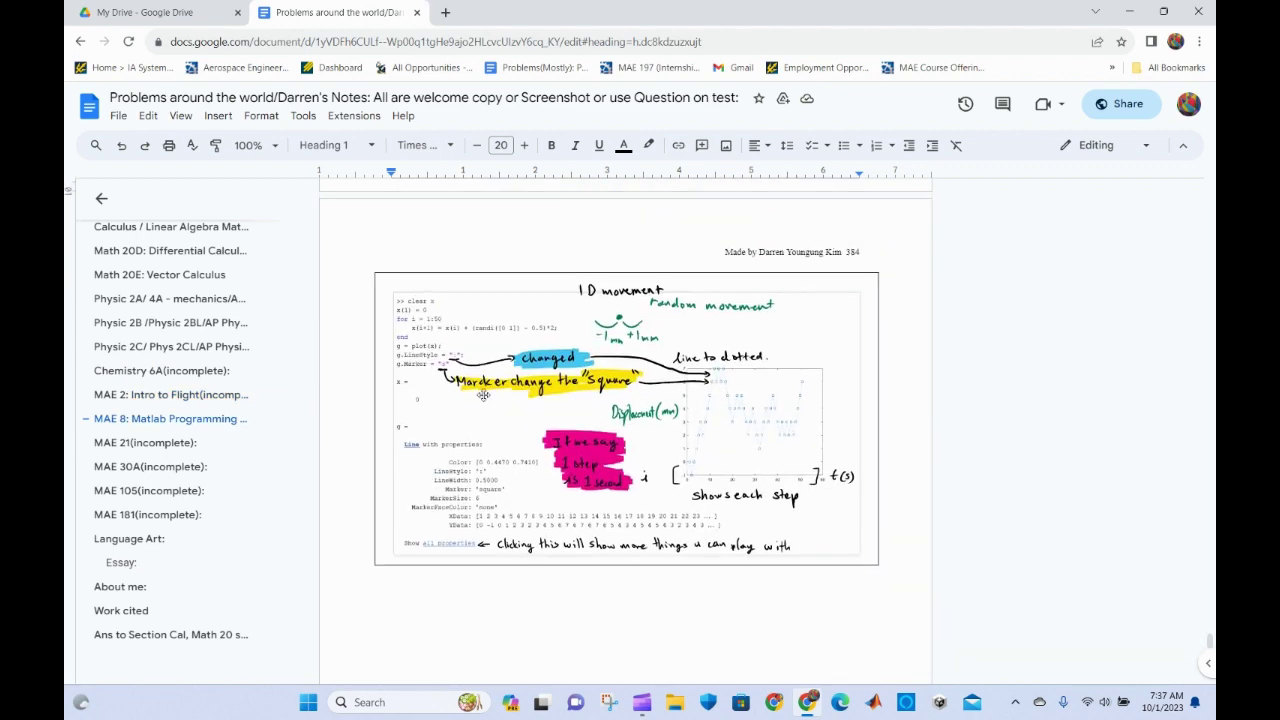
# Return to the Chemistry 6A notes and examine the handwritten sheets, the oxygen moles example and the pH notes.
pyautogui.scroll(15, 484, 395)
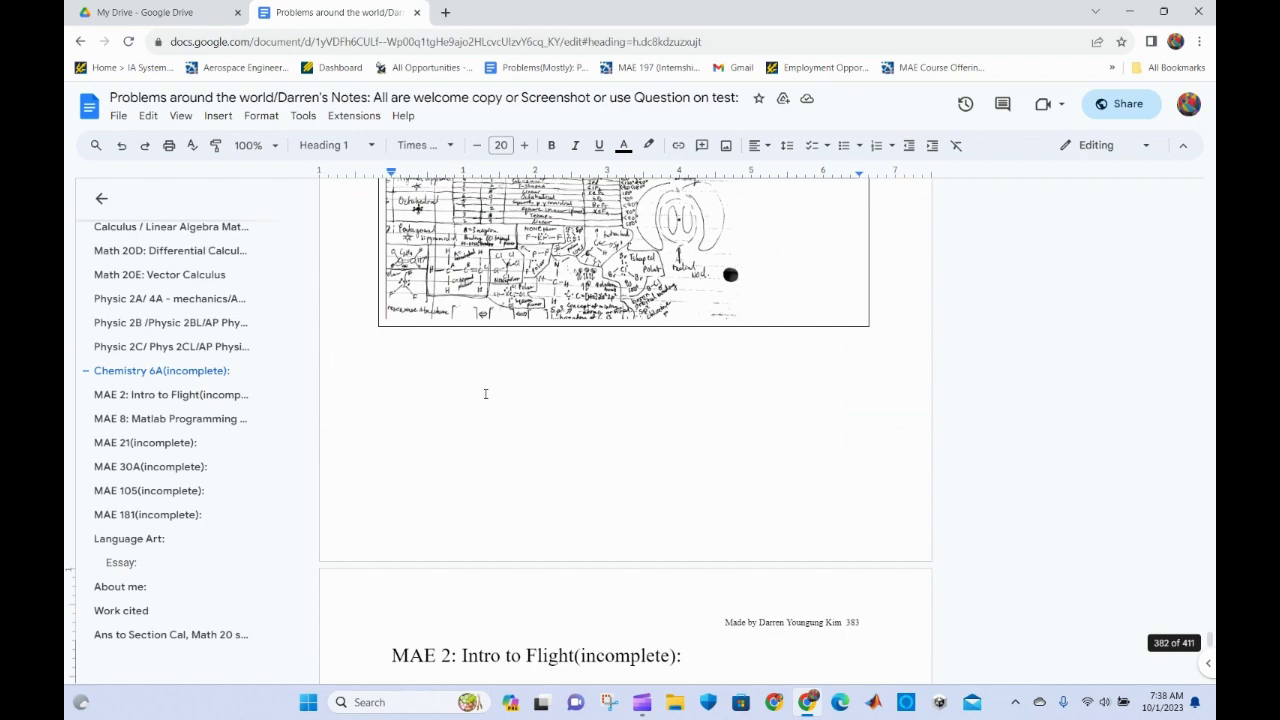
pyautogui.scroll(5, 484, 395)
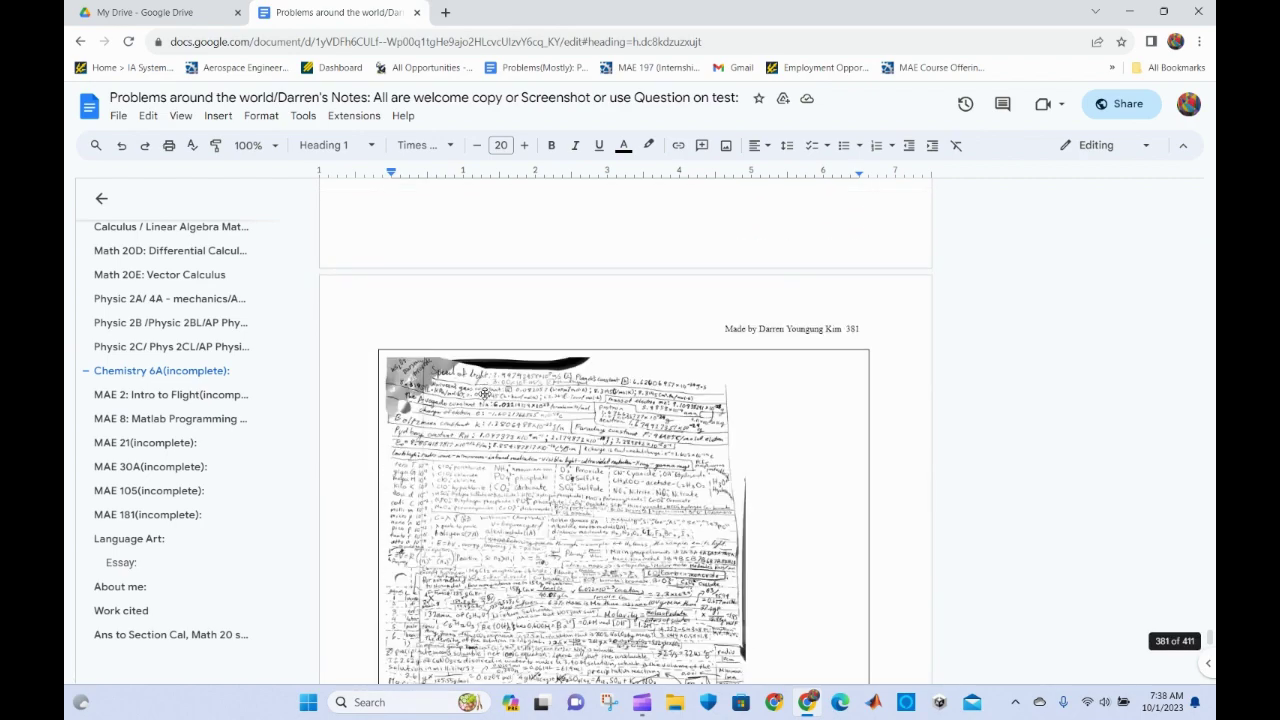
pyautogui.scroll(5, 480, 397)
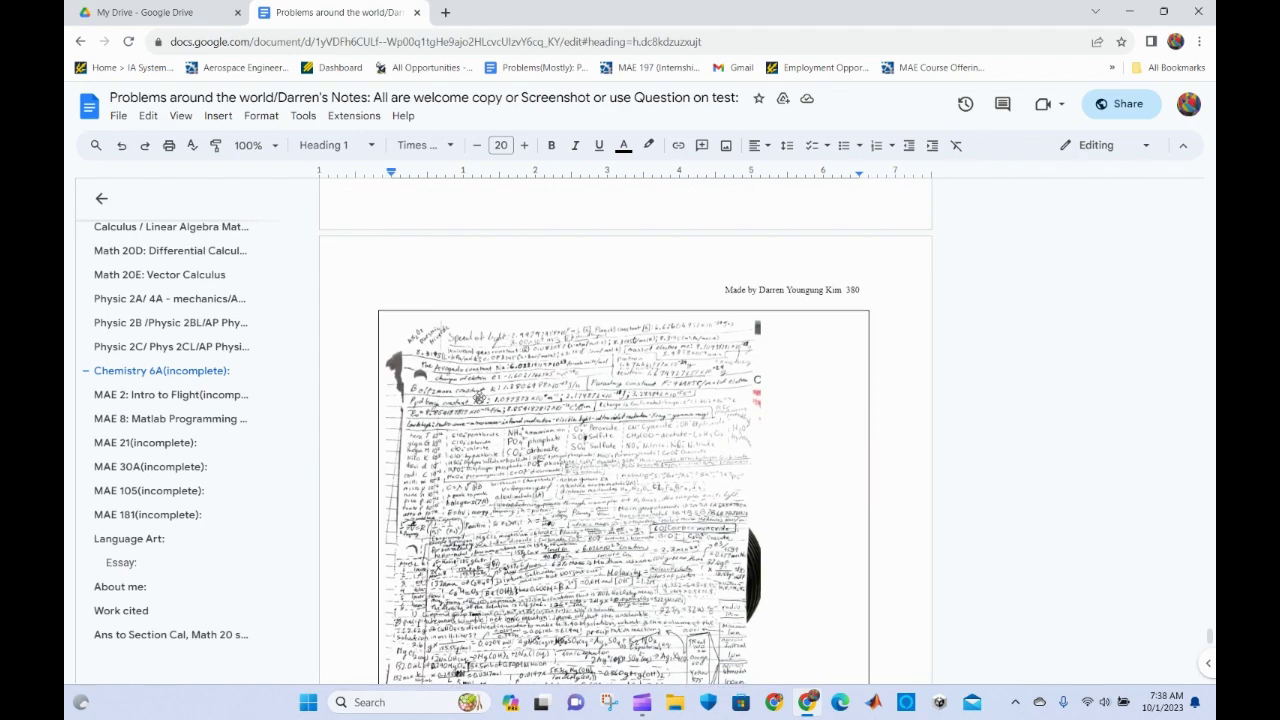
pyautogui.scroll(8, 480, 397)
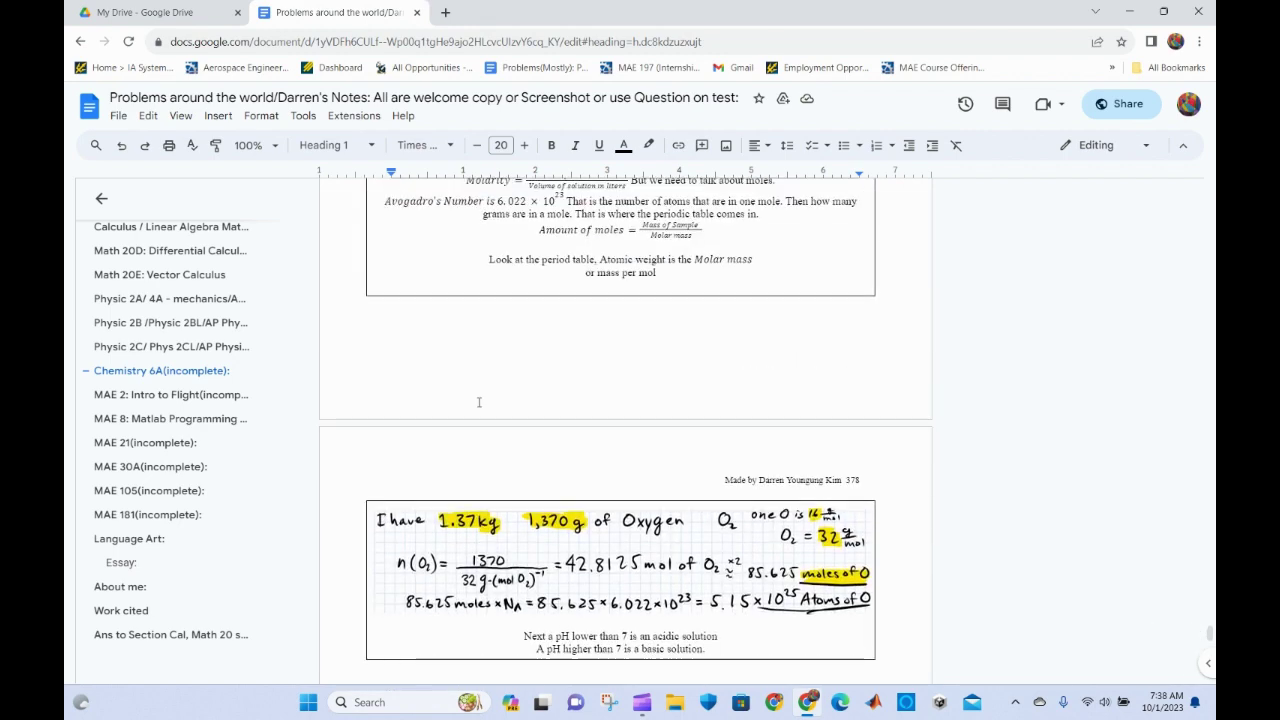
pyautogui.scroll(-3, 478, 407)
pyautogui.click(666, 477)
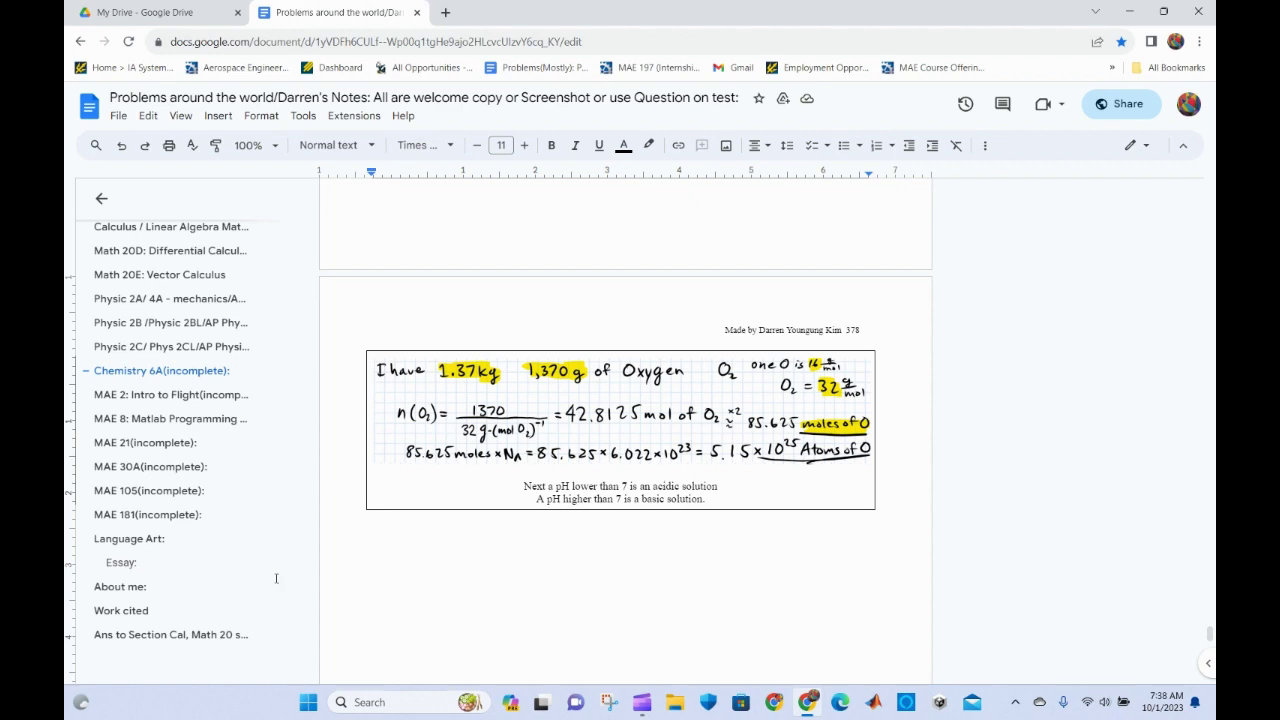
# Go to the Essay section and read through the start of the Heart of Darkness essay.
pyautogui.click(122, 564)
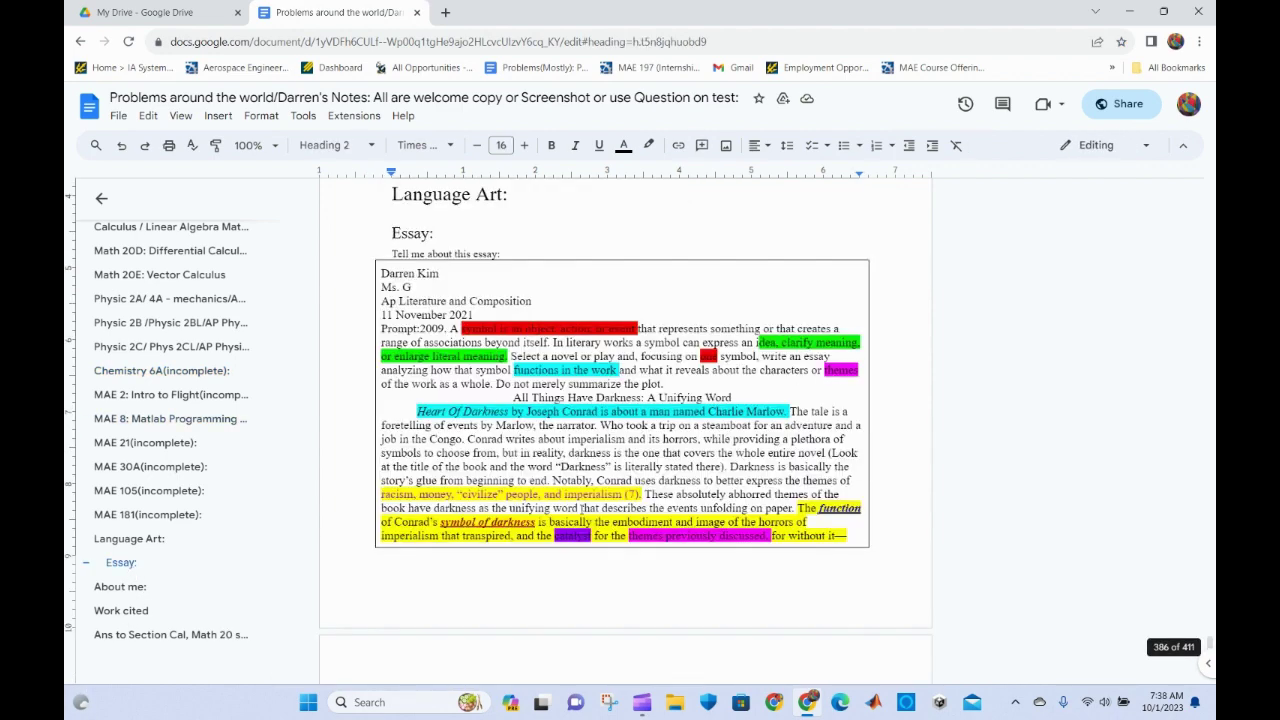
pyautogui.scroll(-5, 581, 508)
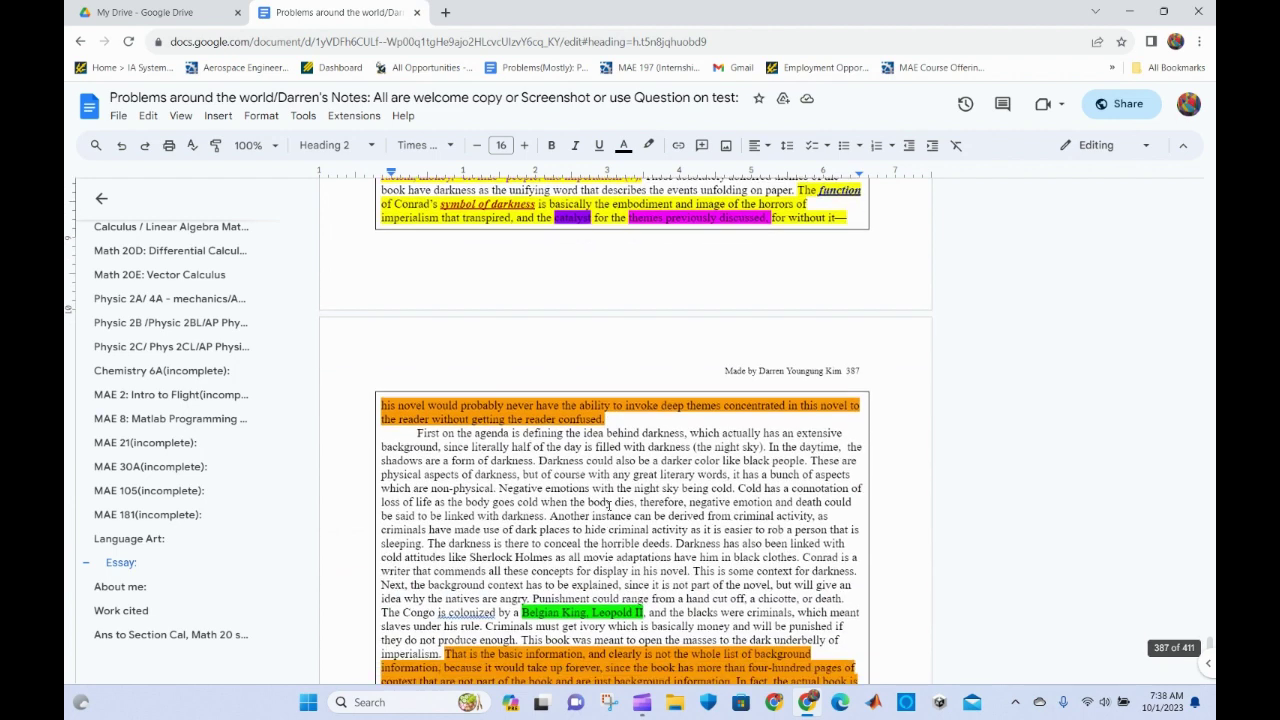
pyautogui.scroll(-1, 608, 506)
pyautogui.scroll(3, 612, 503)
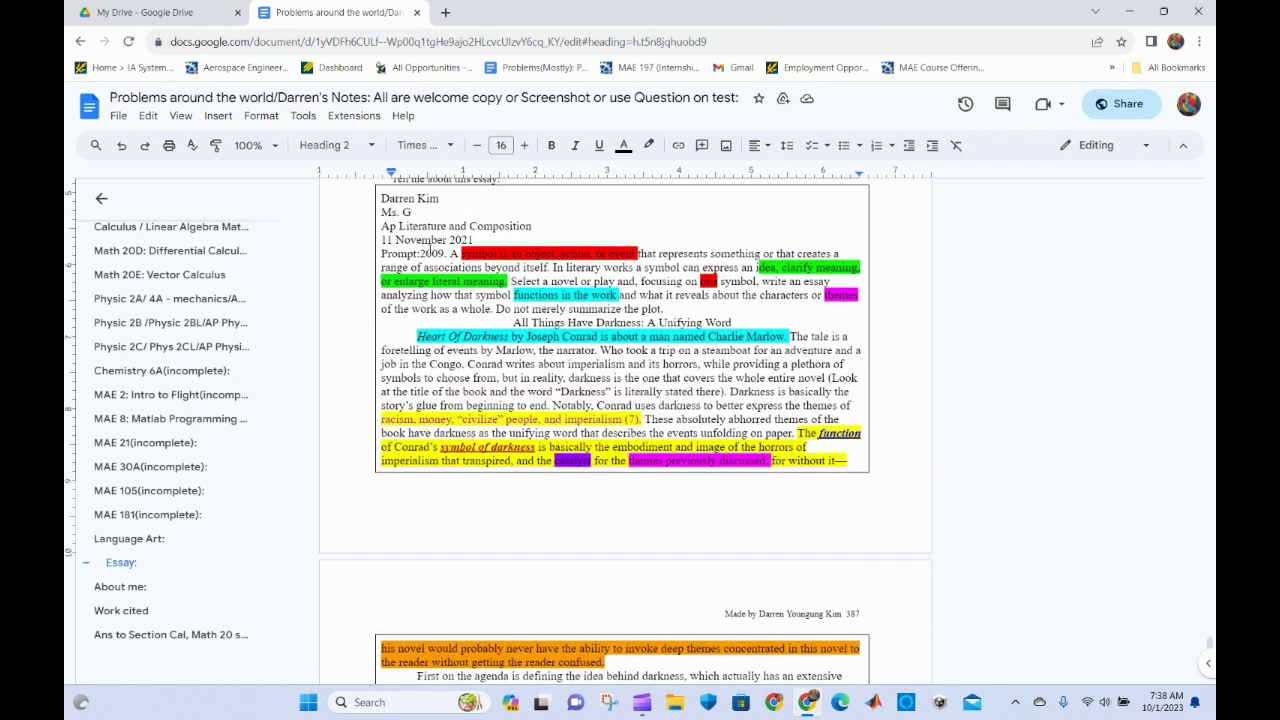
# View the About me section and look through the Work cited list to the lecture and teacher entries.
pyautogui.click(120, 587)
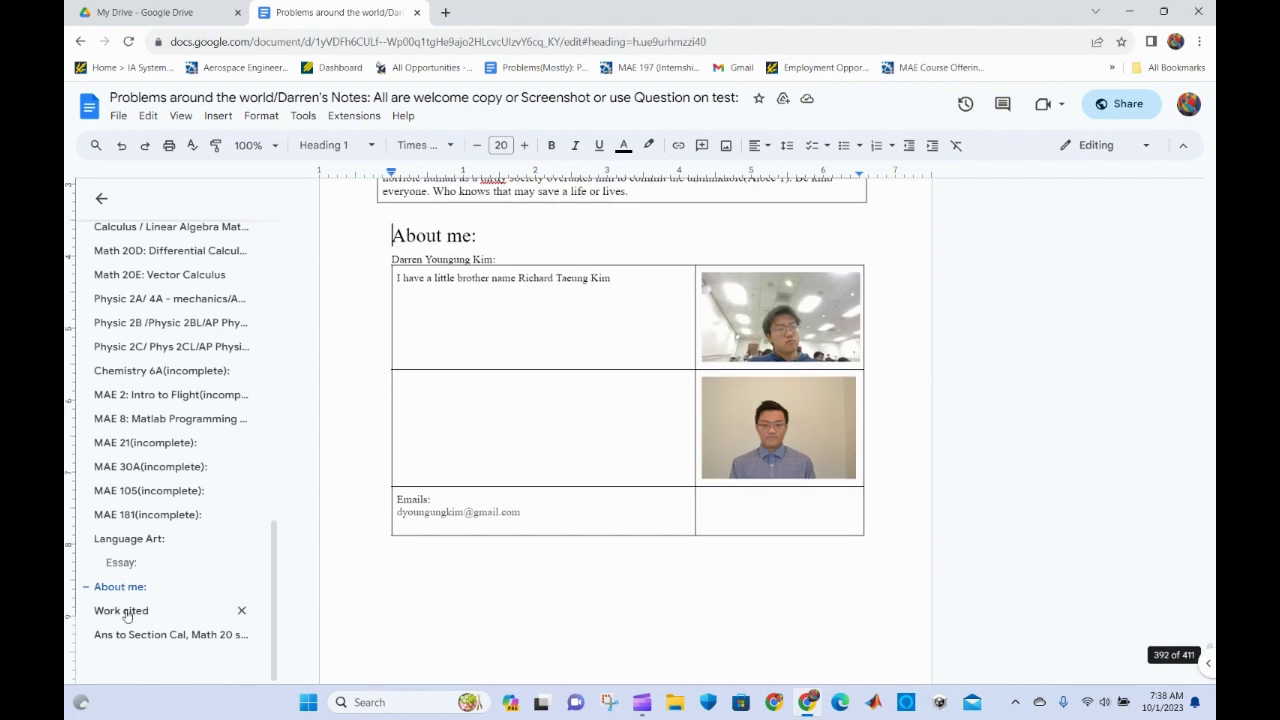
pyautogui.click(124, 611)
pyautogui.scroll(4, 376, 489)
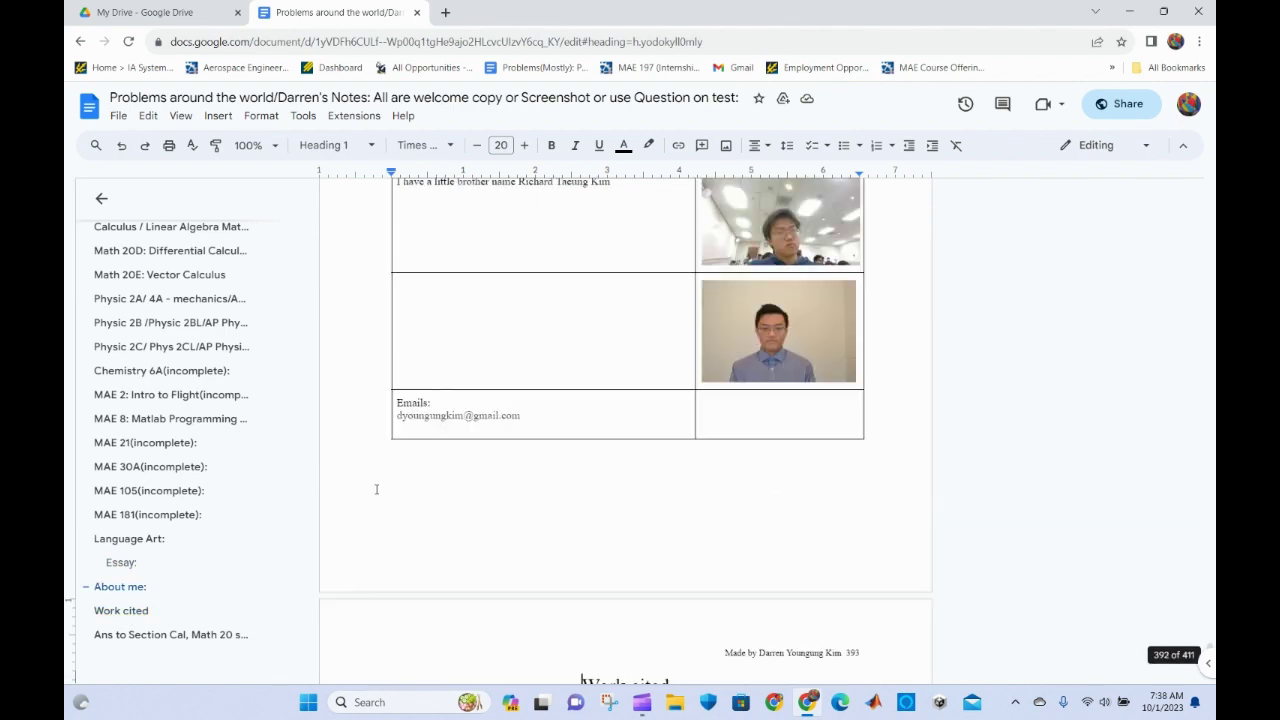
pyautogui.scroll(-5, 376, 489)
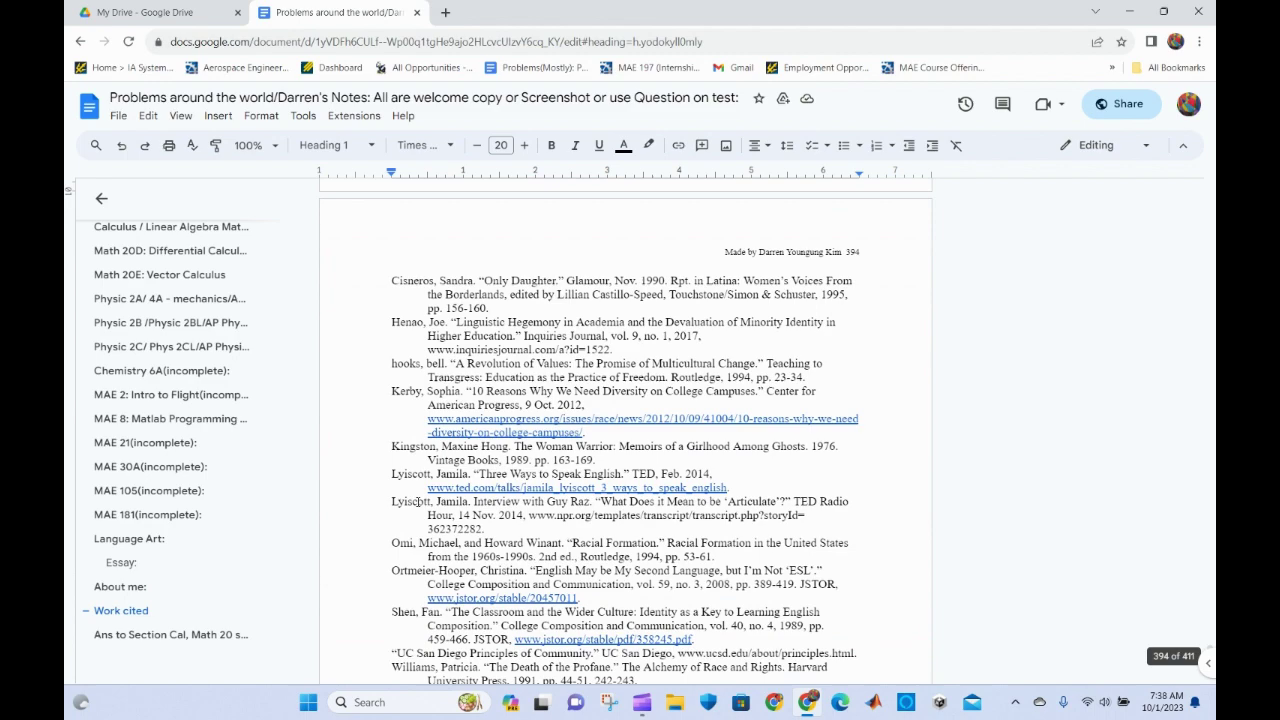
pyautogui.scroll(-8, 418, 502)
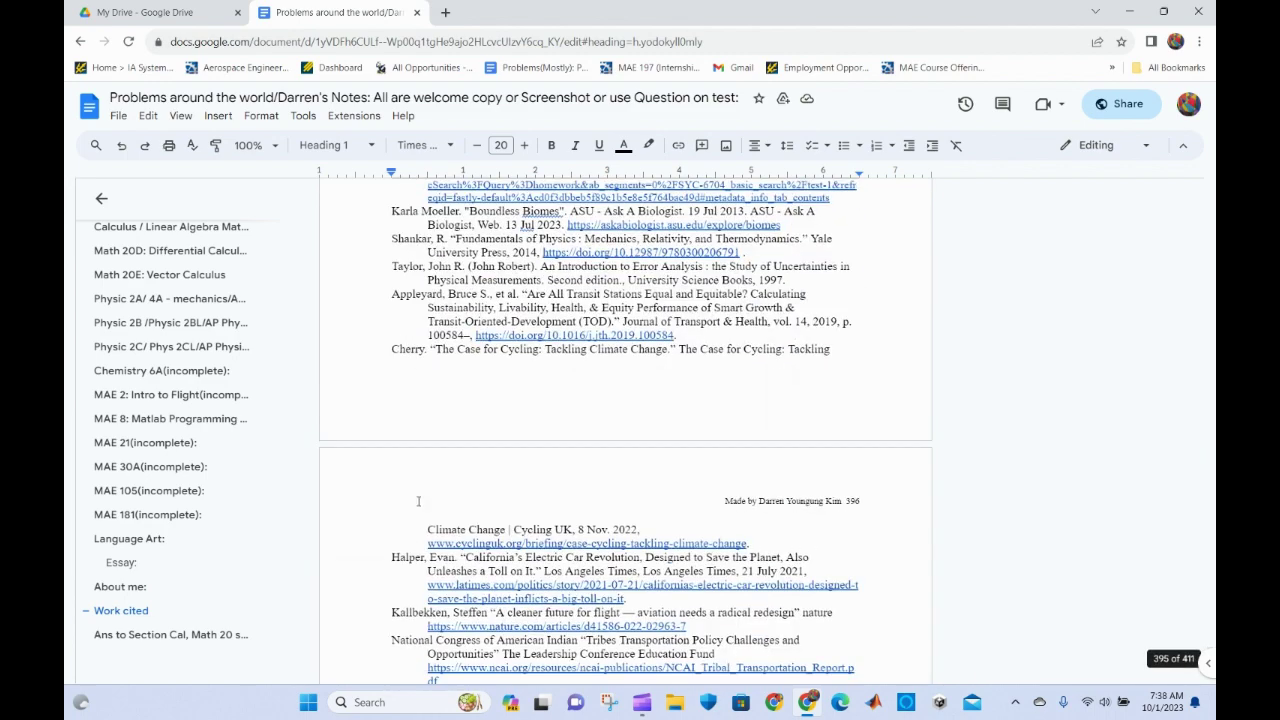
pyautogui.scroll(-5, 418, 502)
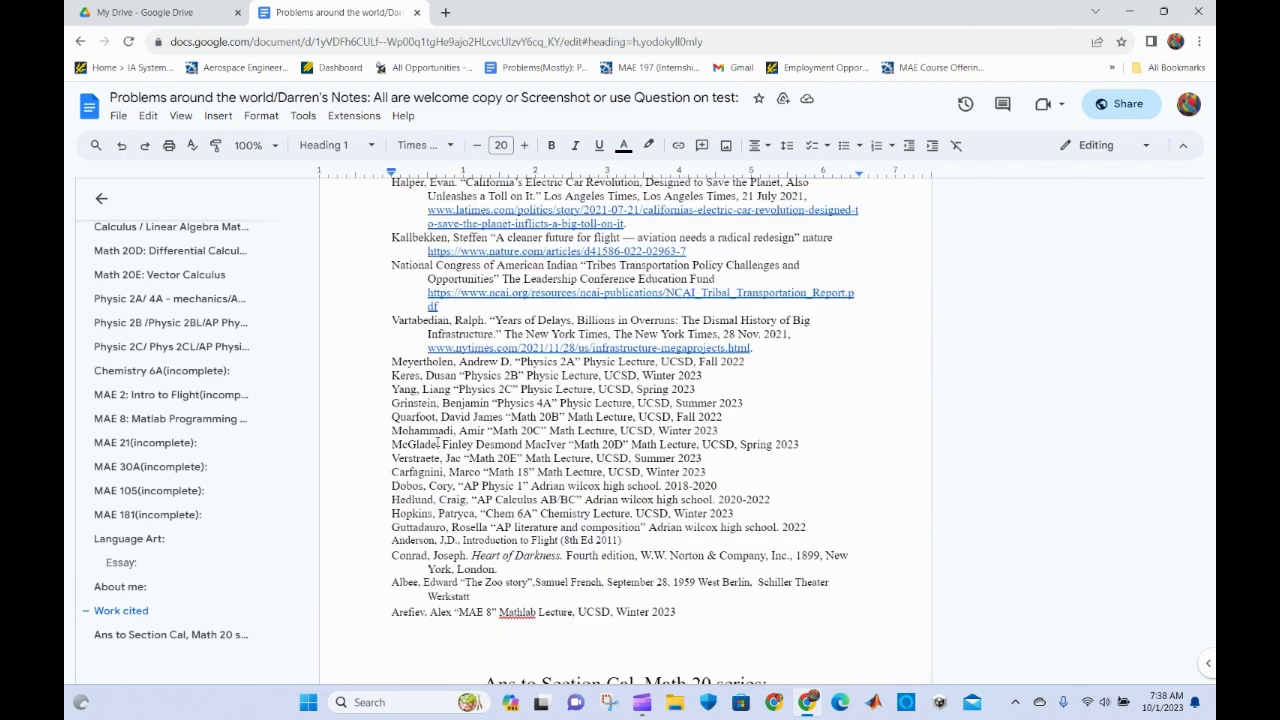
# Replace the teacher's initial in the Heart of Darkness essay heading with the full surname from the AP literature citation.
pyautogui.doubleClick(418, 530)
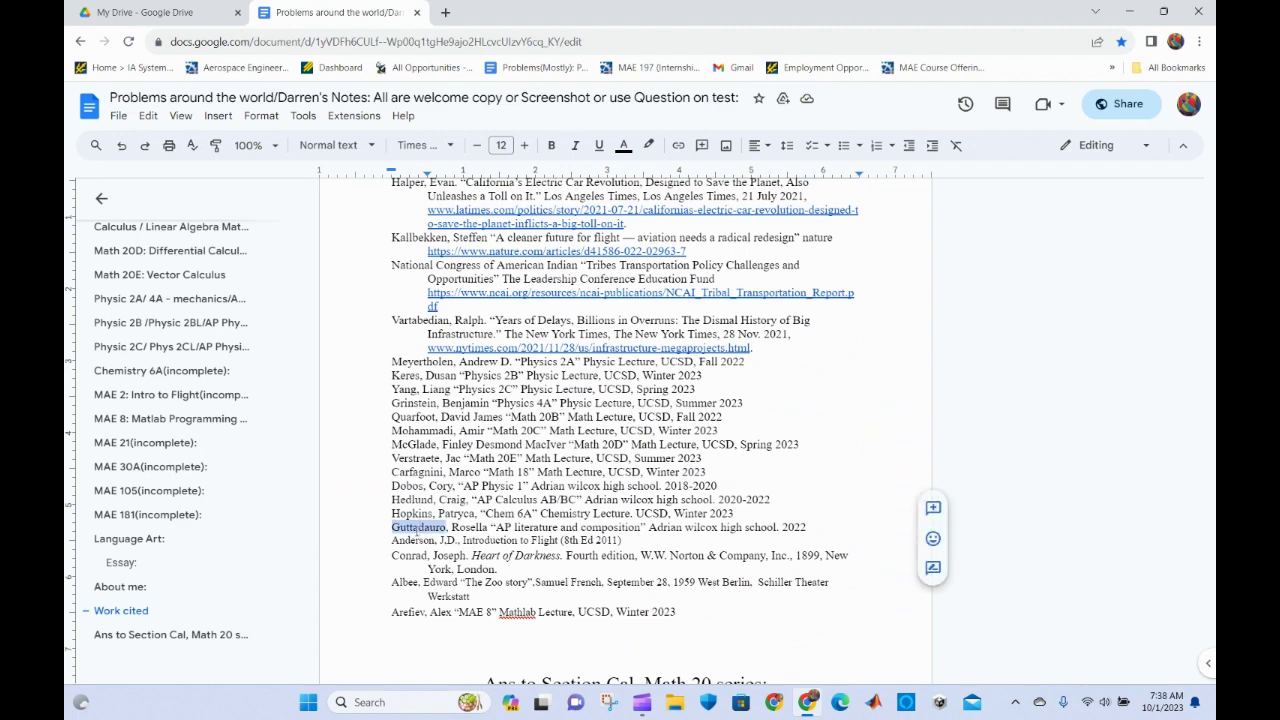
pyautogui.click(157, 540)
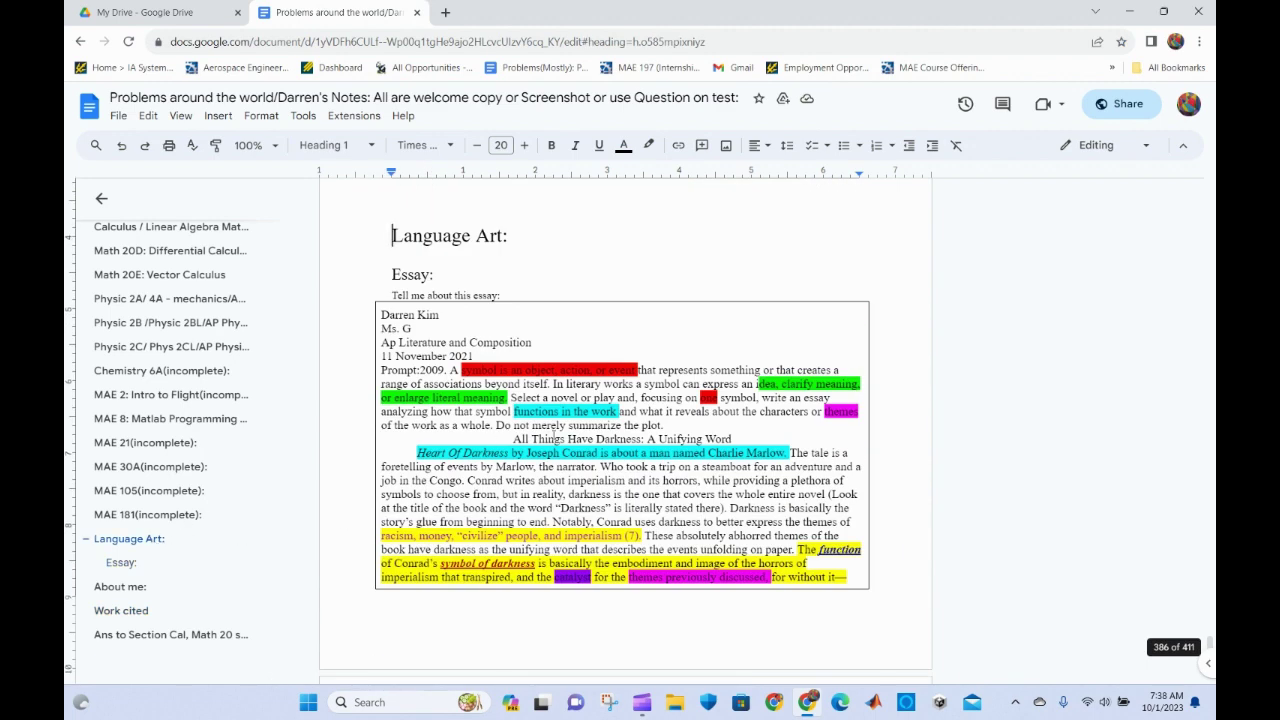
pyautogui.doubleClick(405, 328)
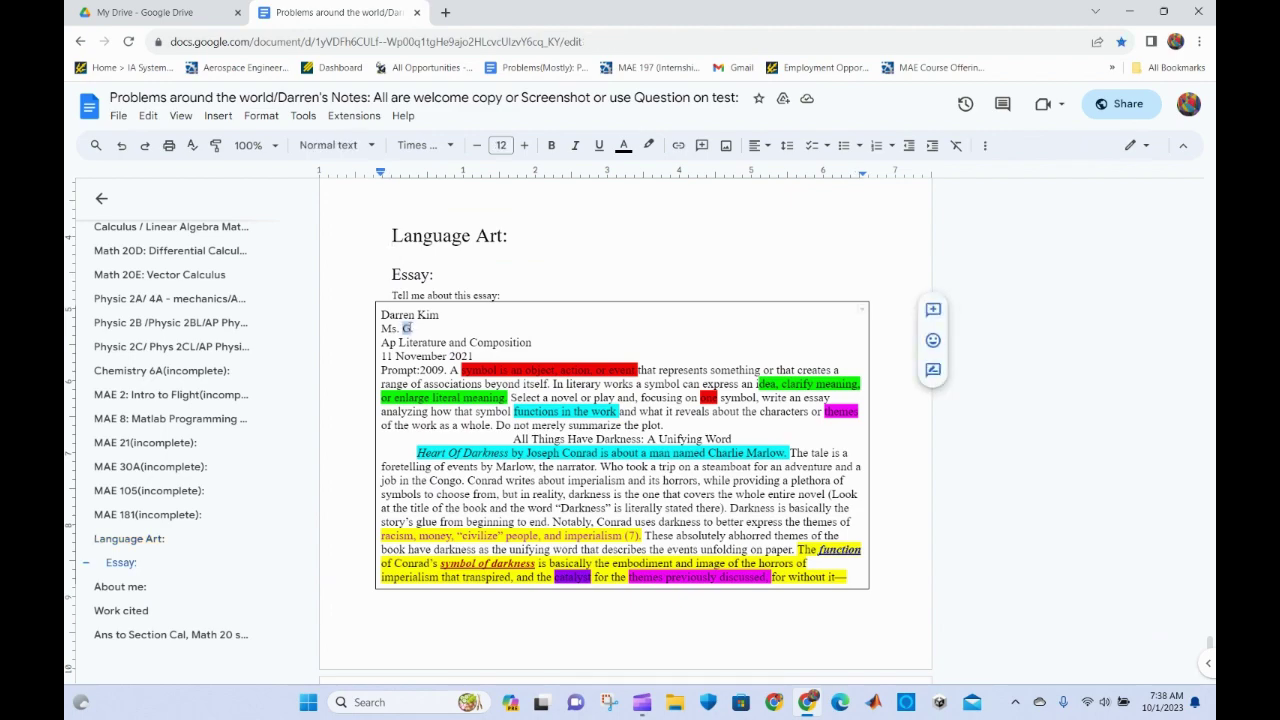
pyautogui.write('Guttadauro')
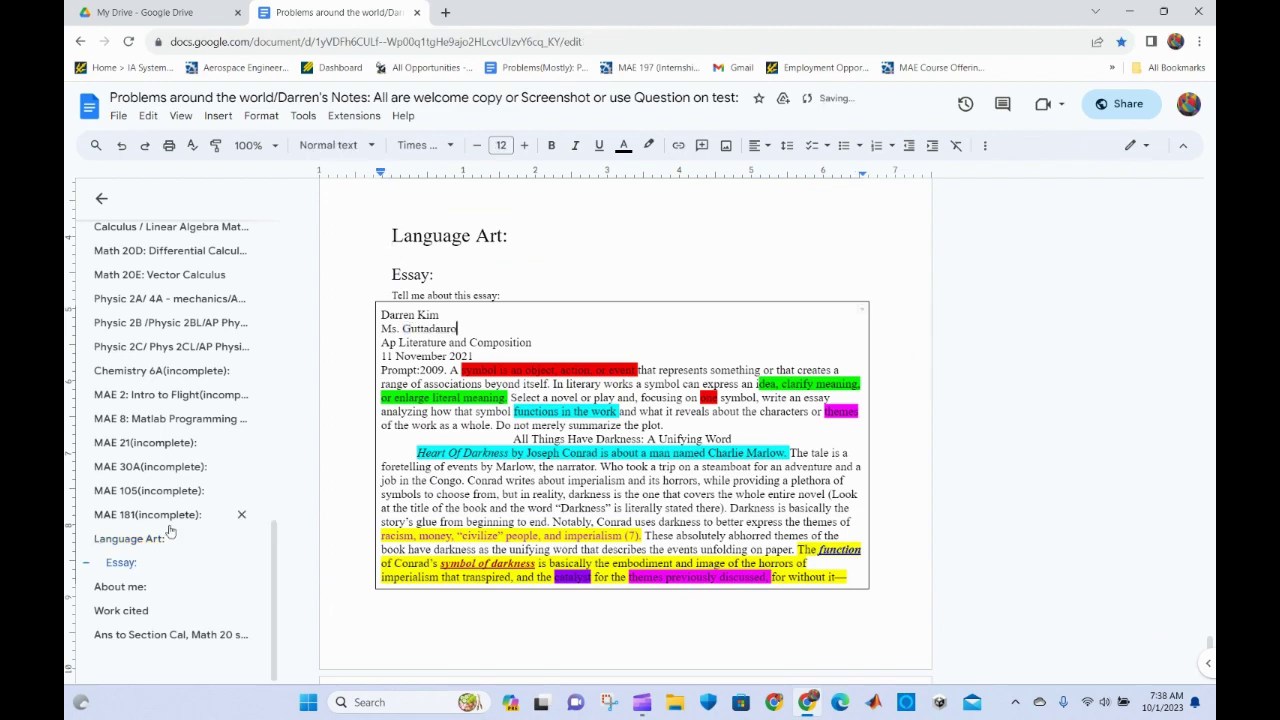
# Look through both essays as far as Work cited, checking the second essay's heading, and return to the Language Art heading.
pyautogui.scroll(-20, 453, 508)
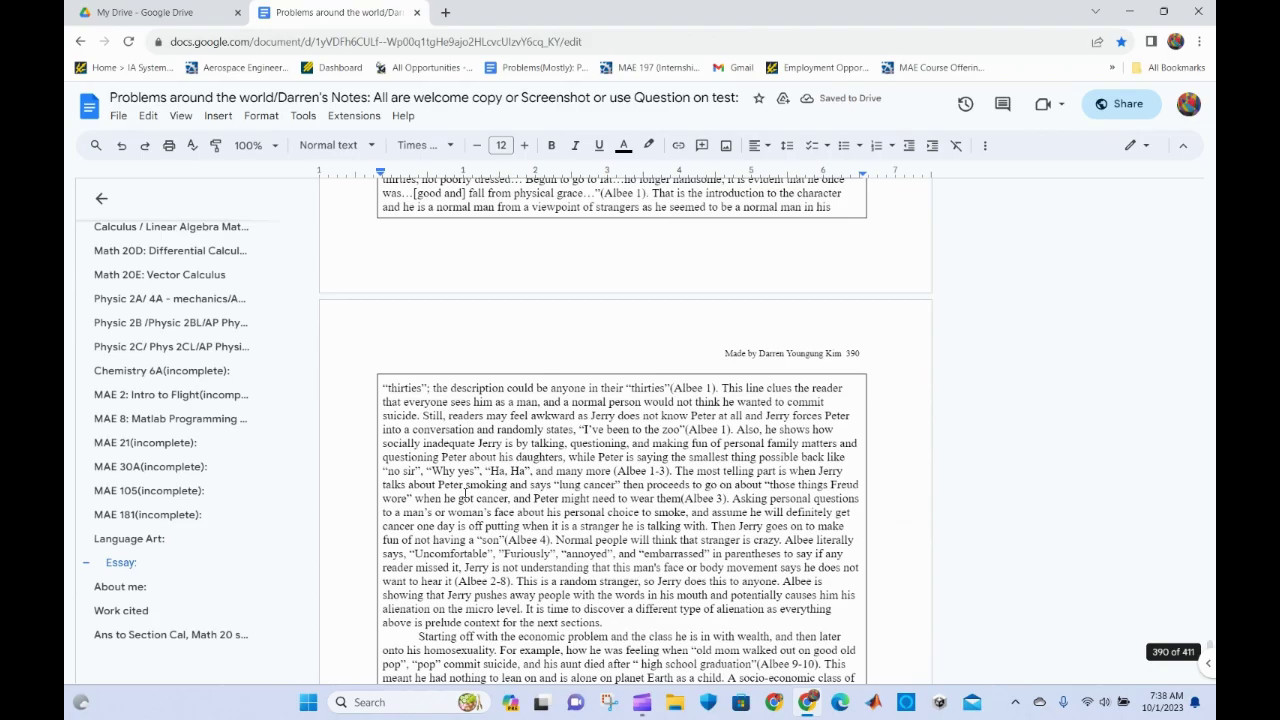
pyautogui.scroll(-12, 453, 508)
pyautogui.scroll(10, 445, 495)
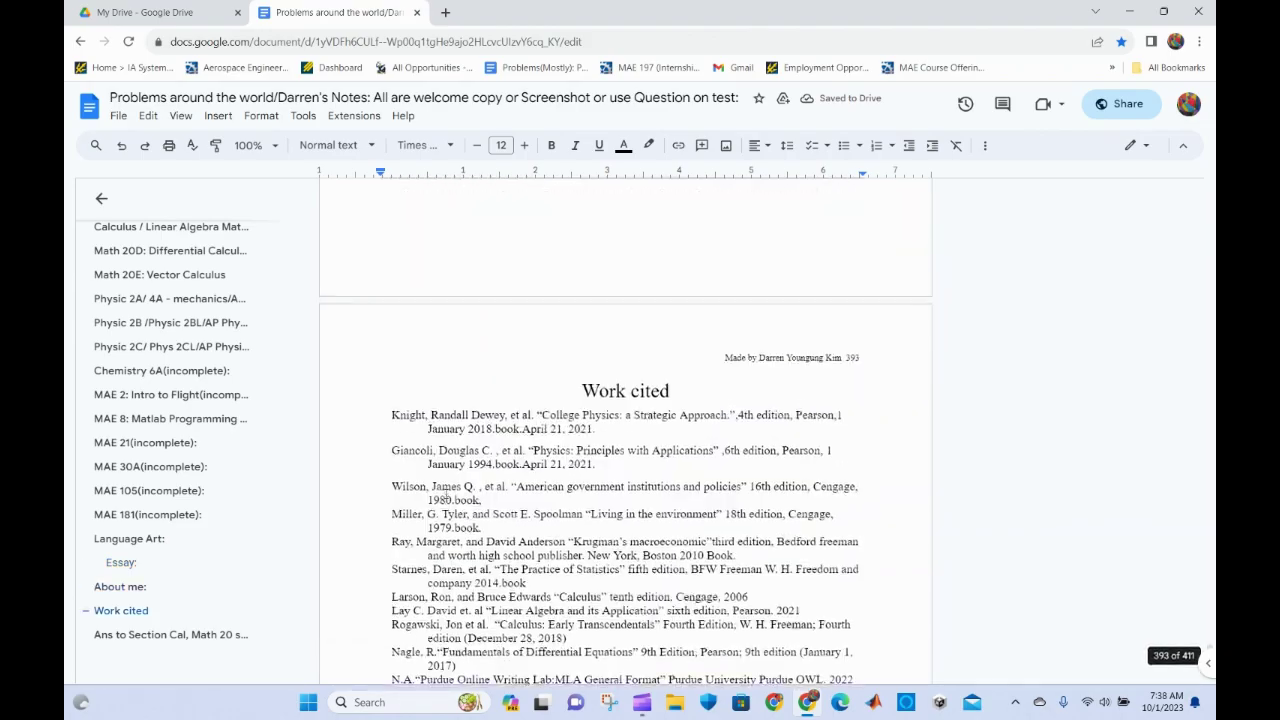
pyautogui.scroll(20, 445, 495)
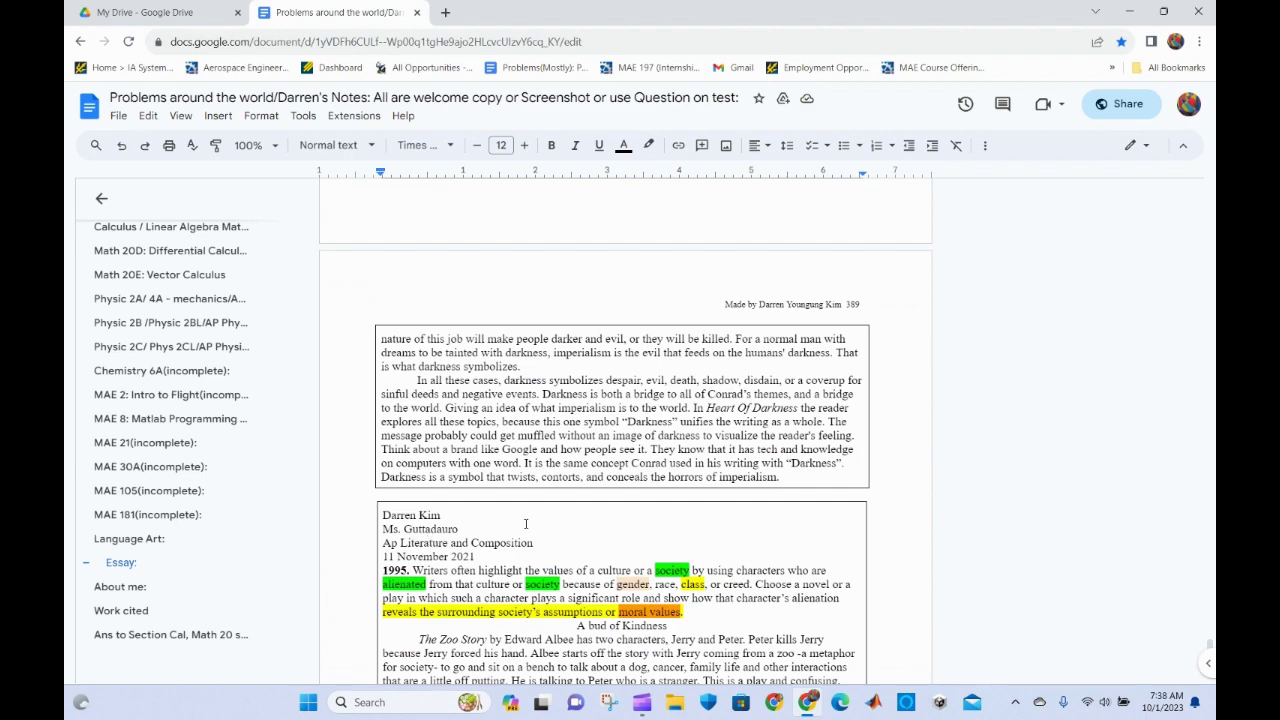
pyautogui.scroll(15, 525, 523)
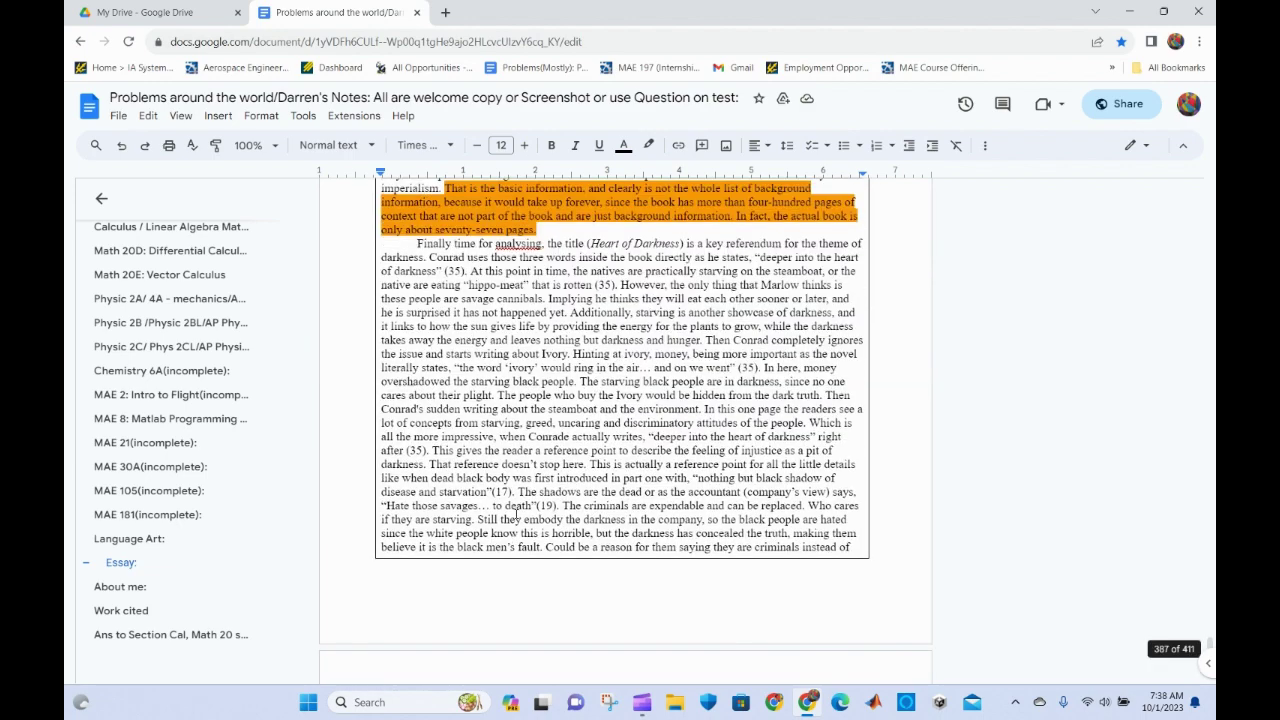
pyautogui.scroll(4, 516, 512)
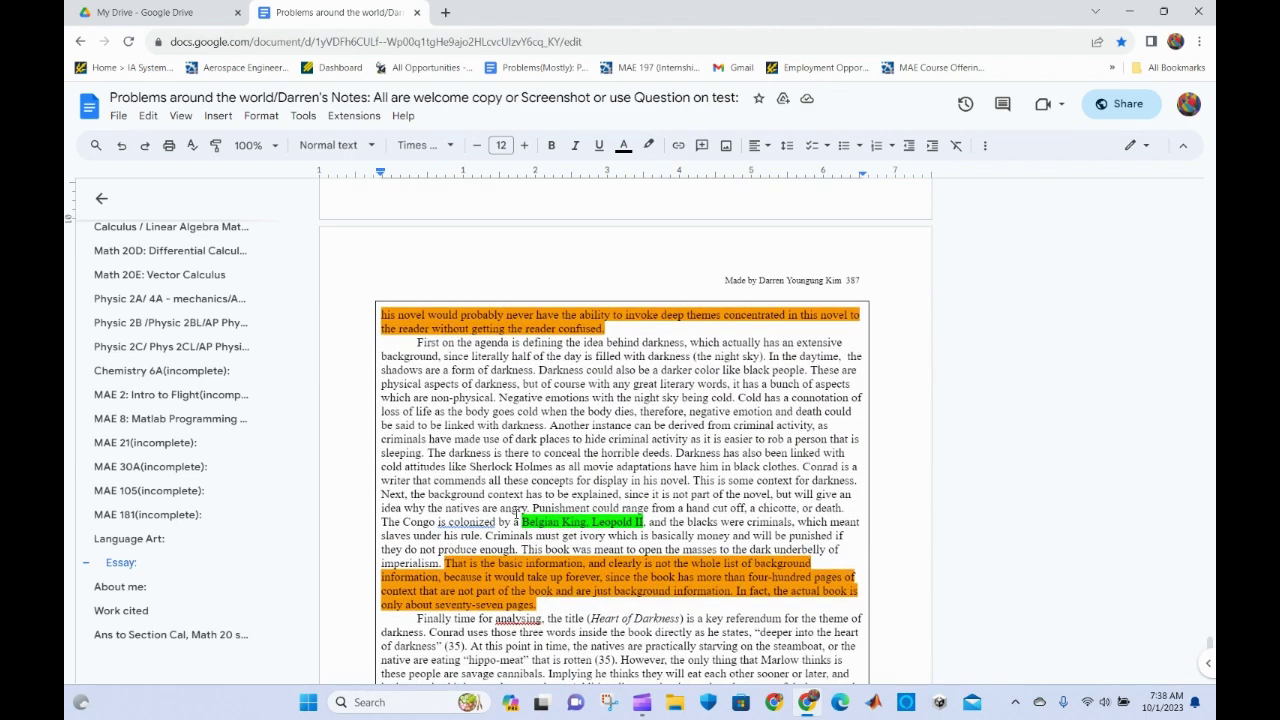
pyautogui.scroll(5, 516, 512)
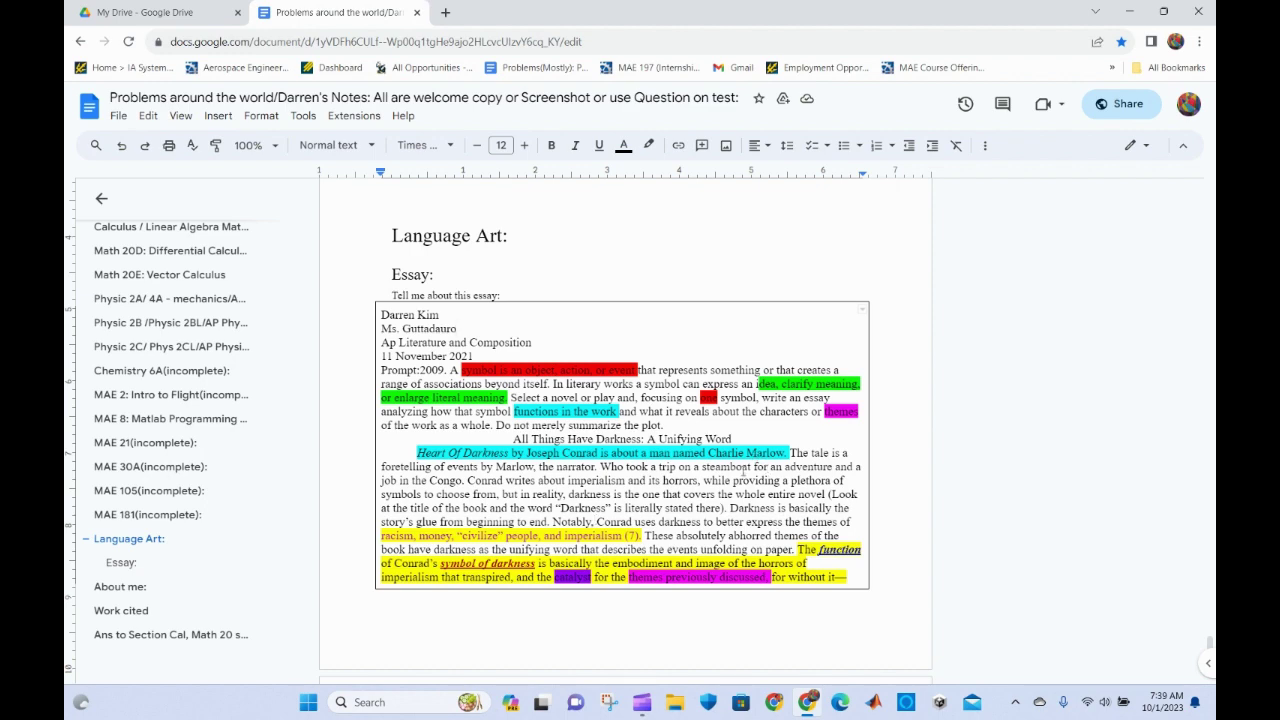
# View the start of the Essay section again and go to the About me section.
pyautogui.scroll(1, 743, 471)
pyautogui.scroll(-3, 743, 471)
pyautogui.click(122, 564)
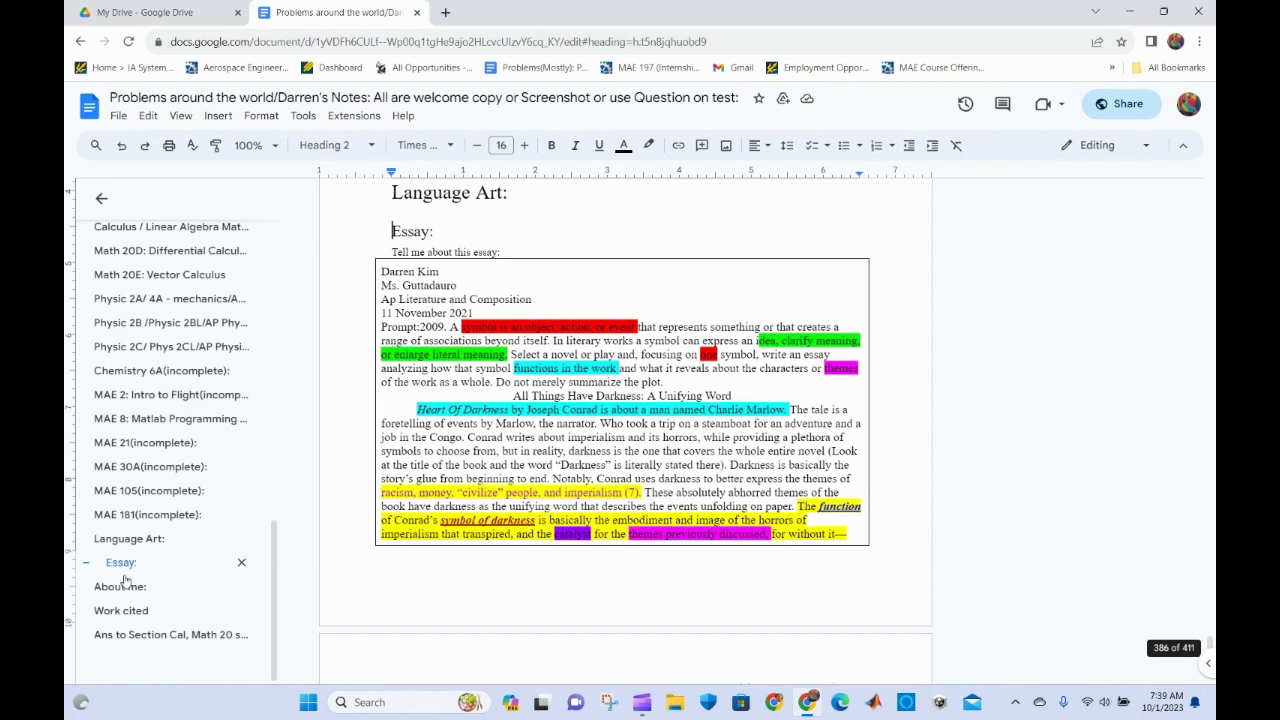
pyautogui.click(121, 586)
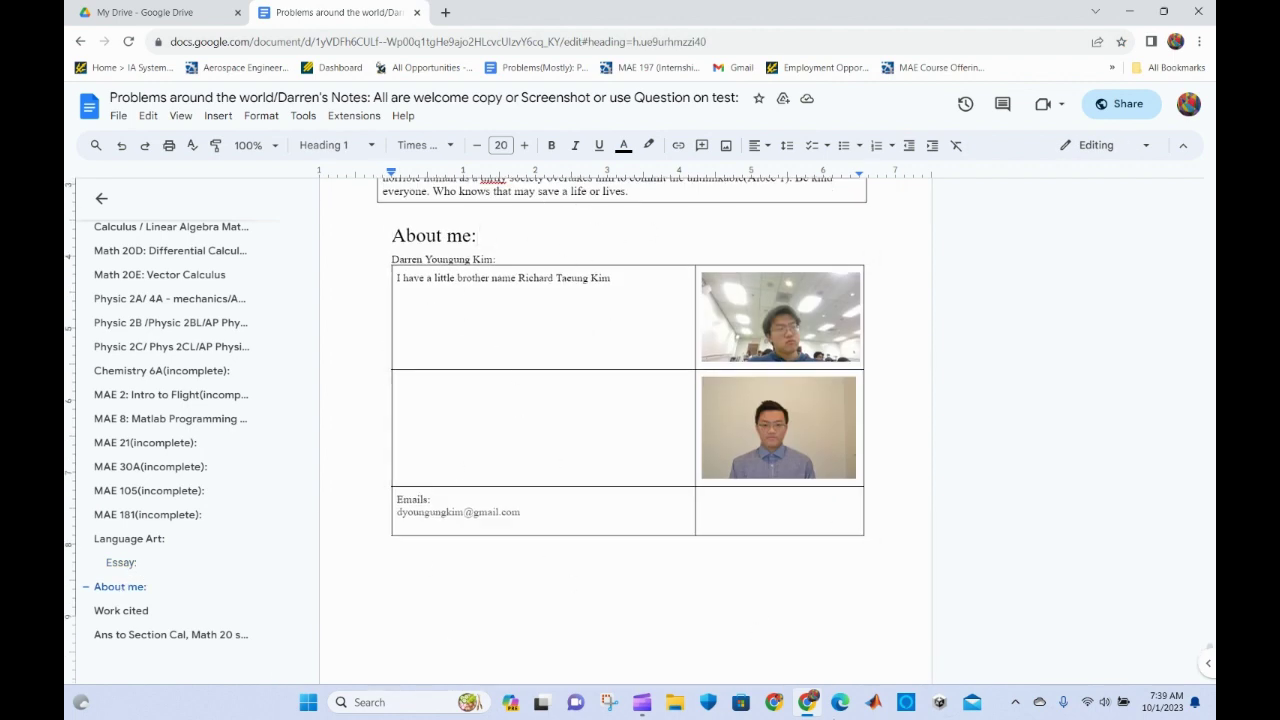
# Review the About me table, then both essays in reverse order from the Albee essay back to the Language Art heading.
pyautogui.scroll(-4, 614, 578)
pyautogui.scroll(-4, 614, 578)
pyautogui.scroll(10, 503, 579)
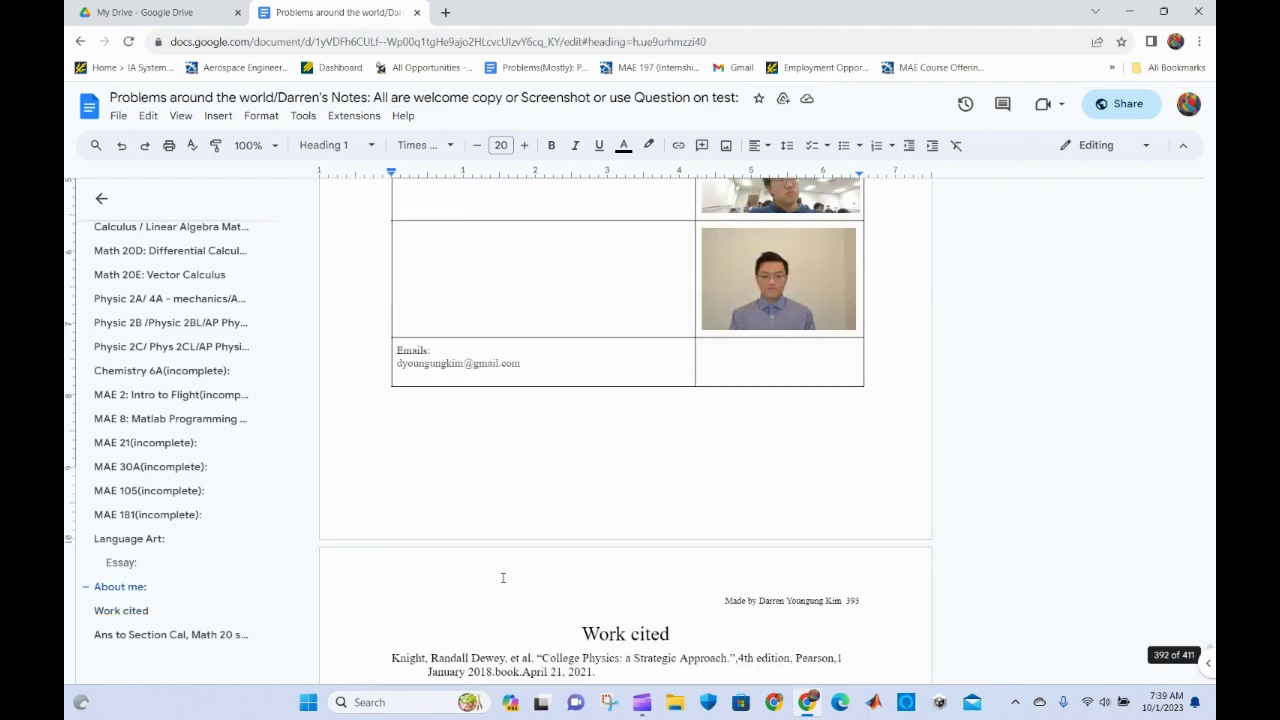
pyautogui.scroll(4, 503, 579)
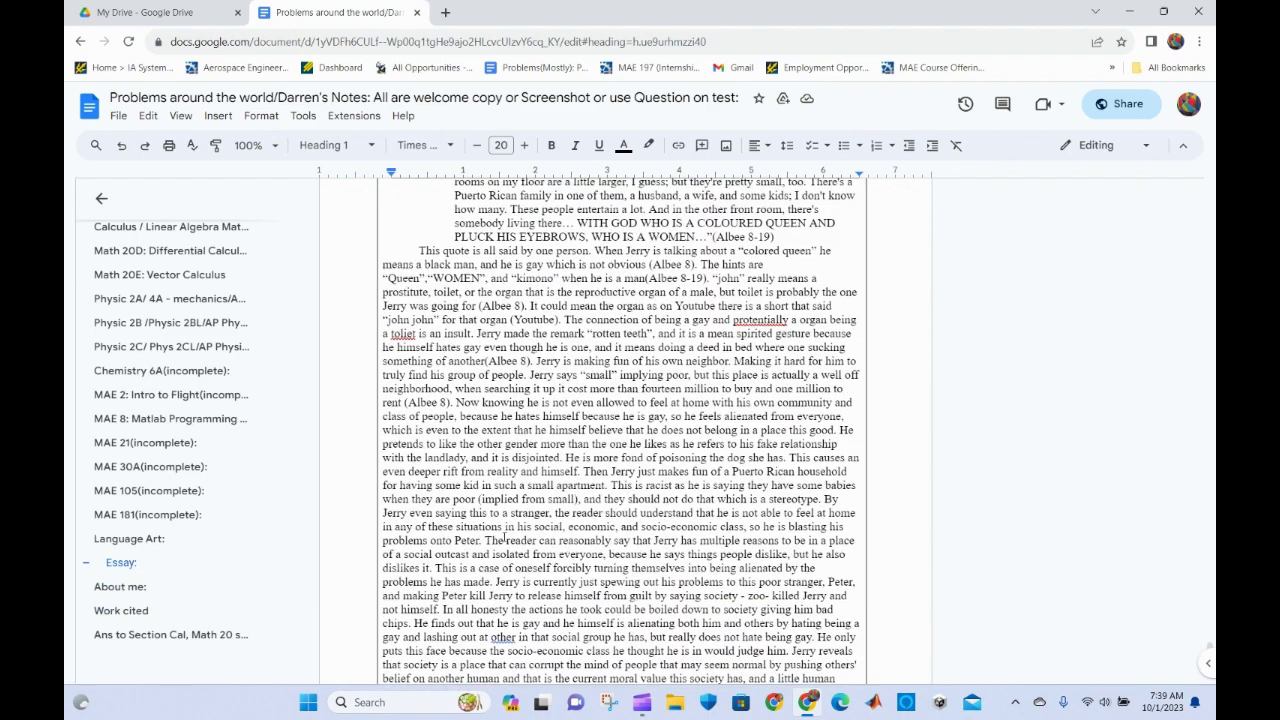
pyautogui.scroll(7, 503, 537)
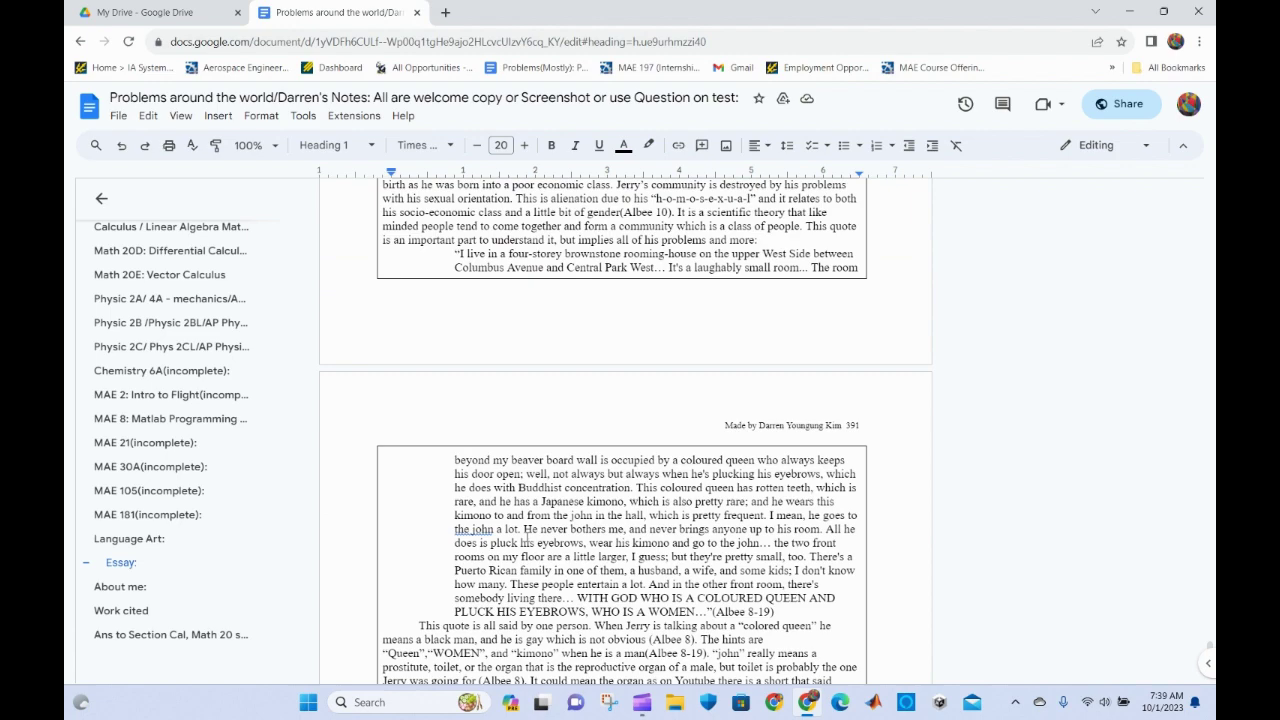
pyautogui.scroll(4, 530, 535)
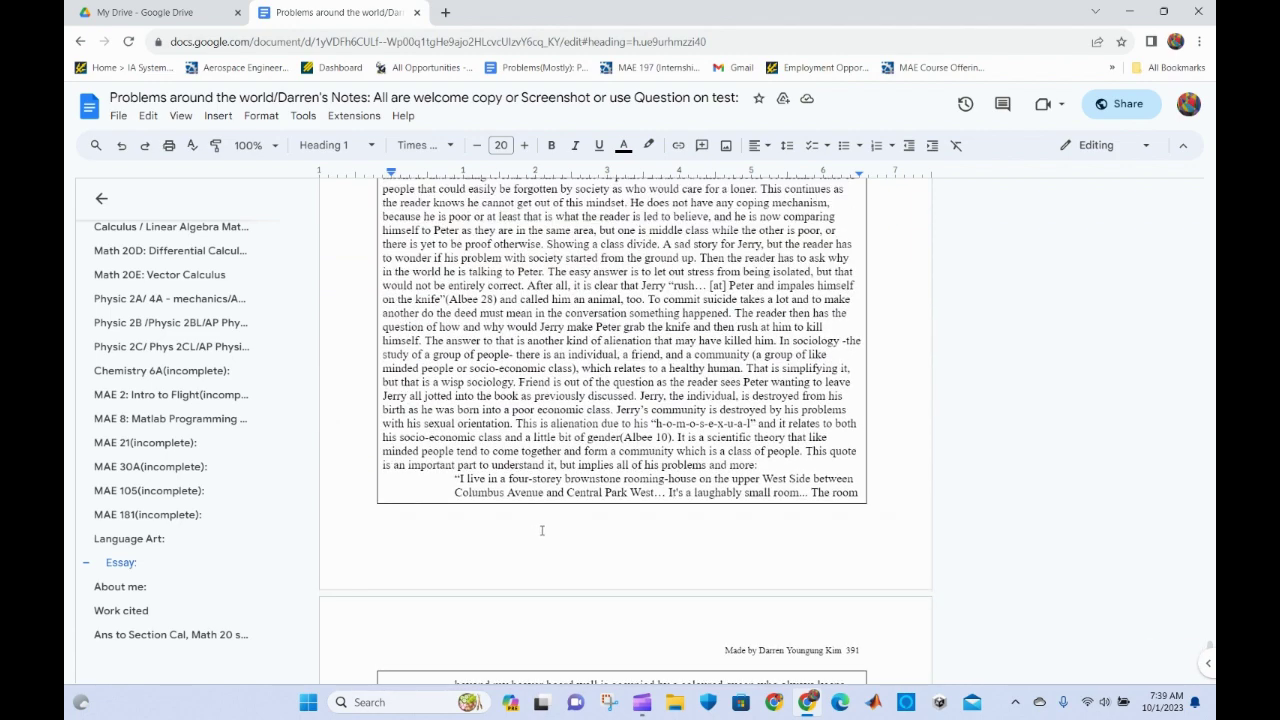
pyautogui.scroll(7, 542, 530)
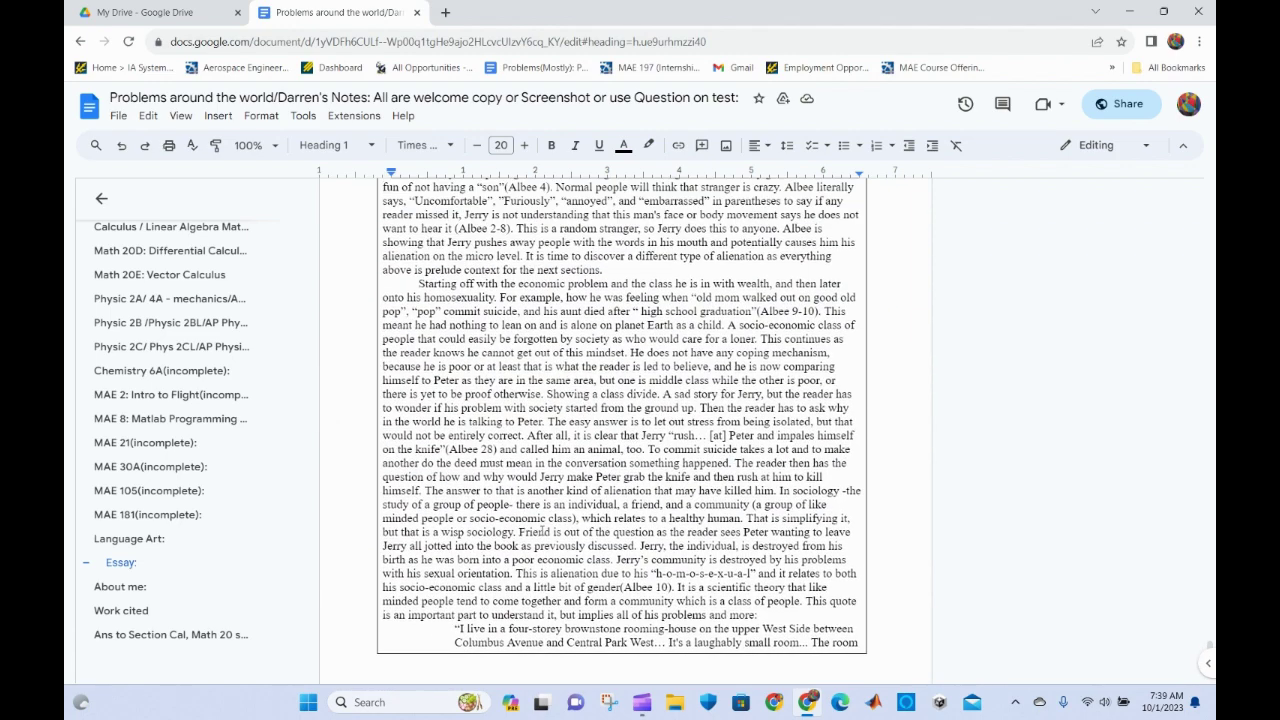
pyautogui.scroll(18, 542, 530)
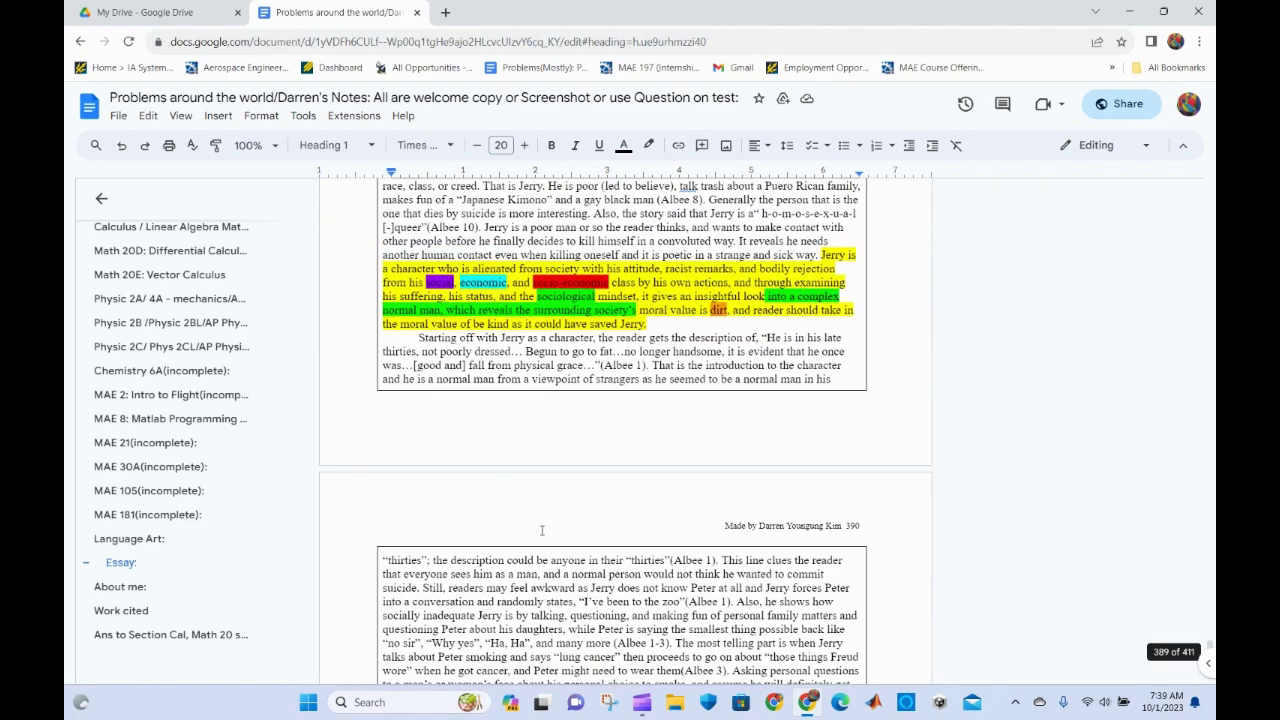
pyautogui.scroll(4, 541, 530)
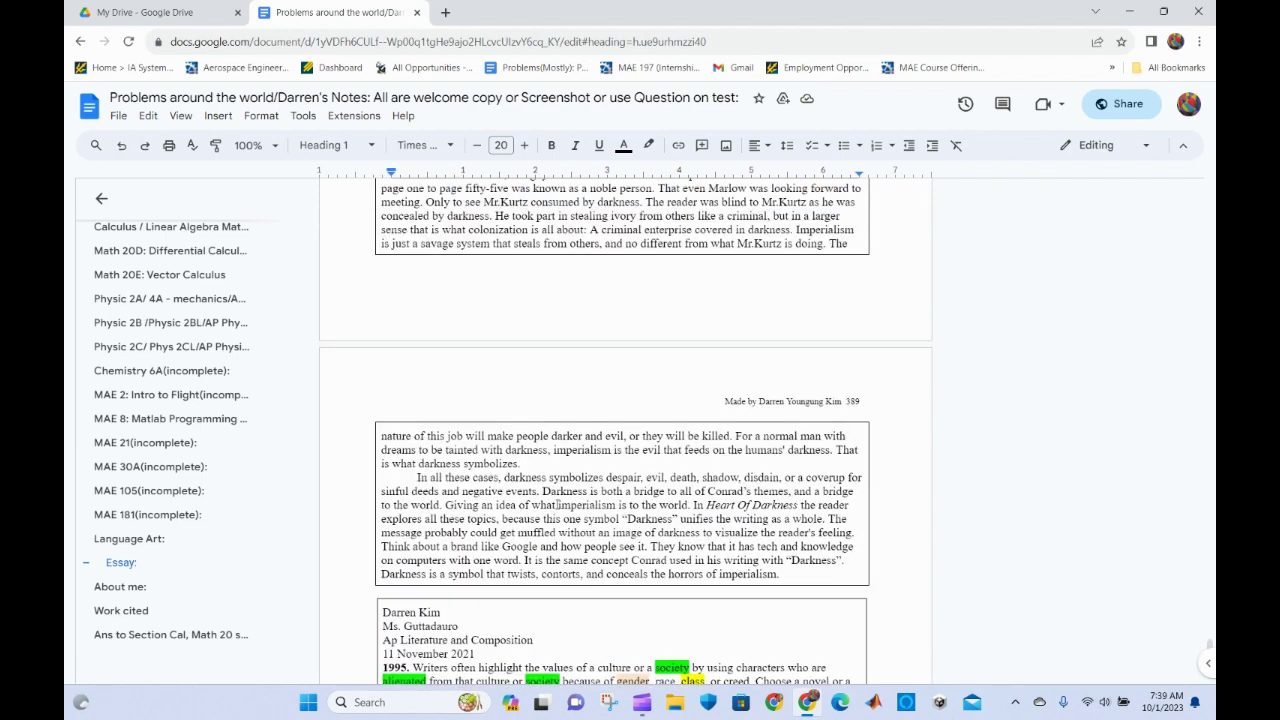
pyautogui.scroll(14, 549, 520)
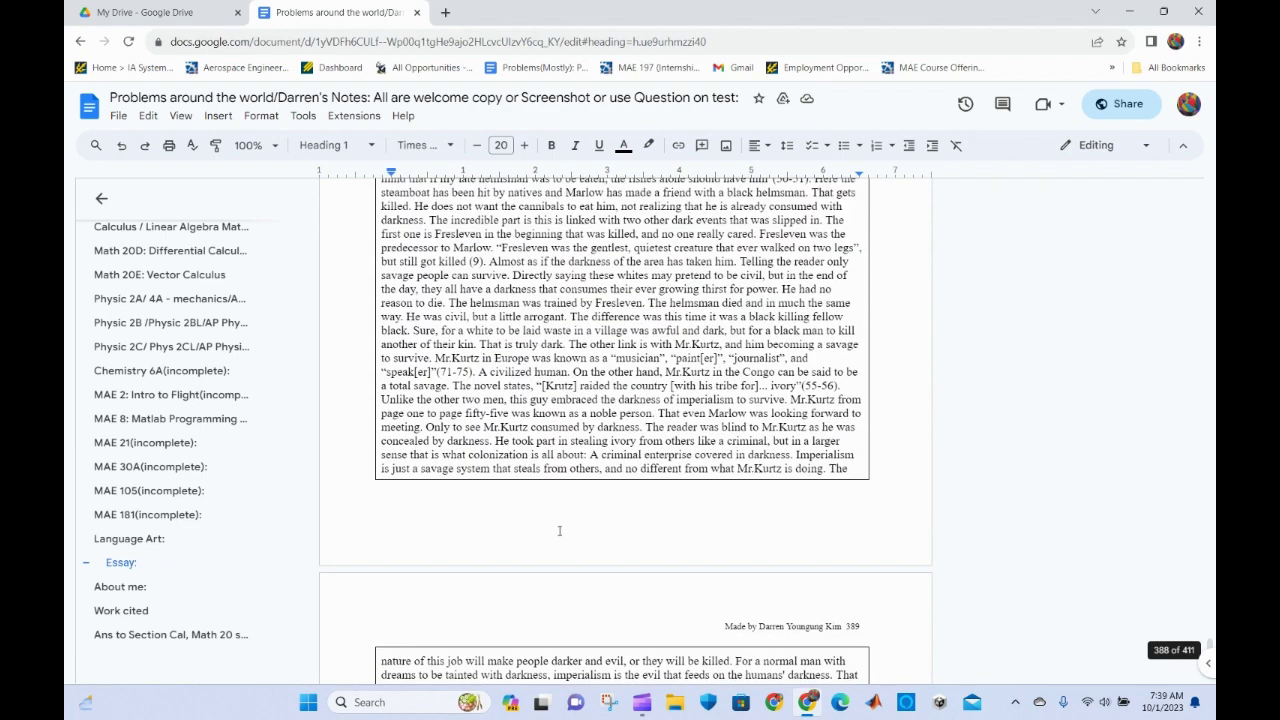
pyautogui.scroll(12, 557, 522)
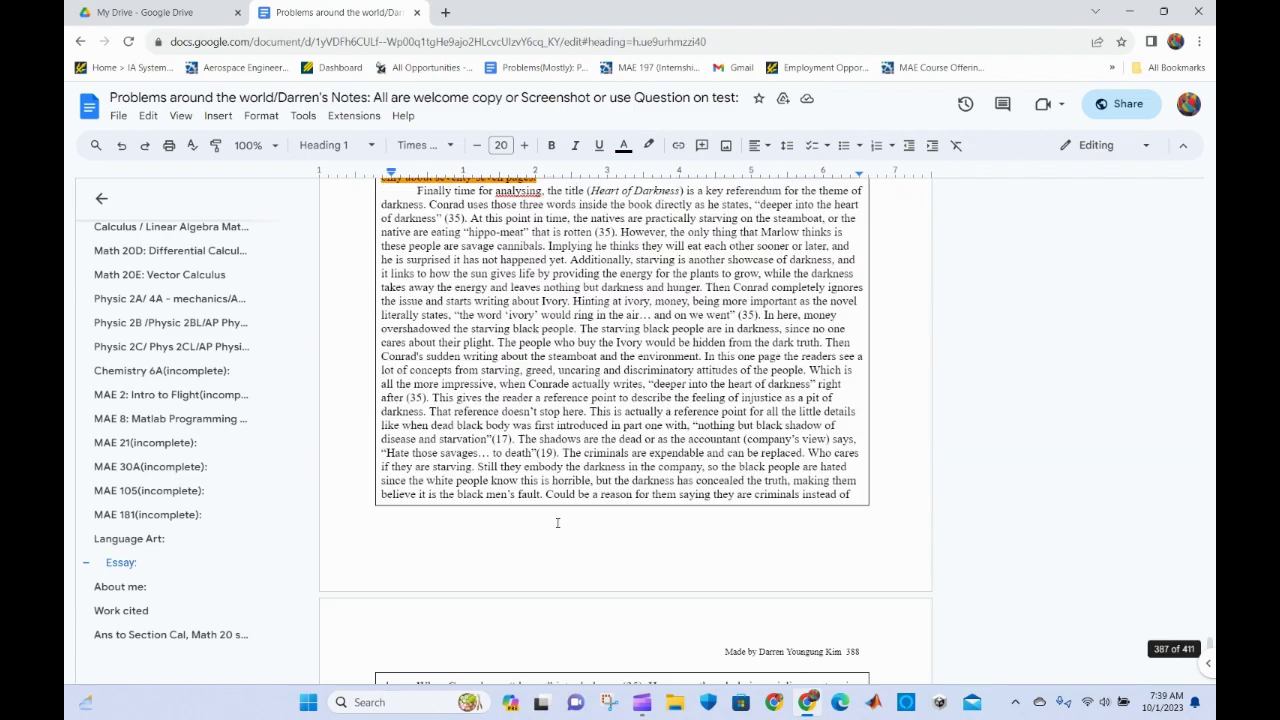
pyautogui.click(143, 548)
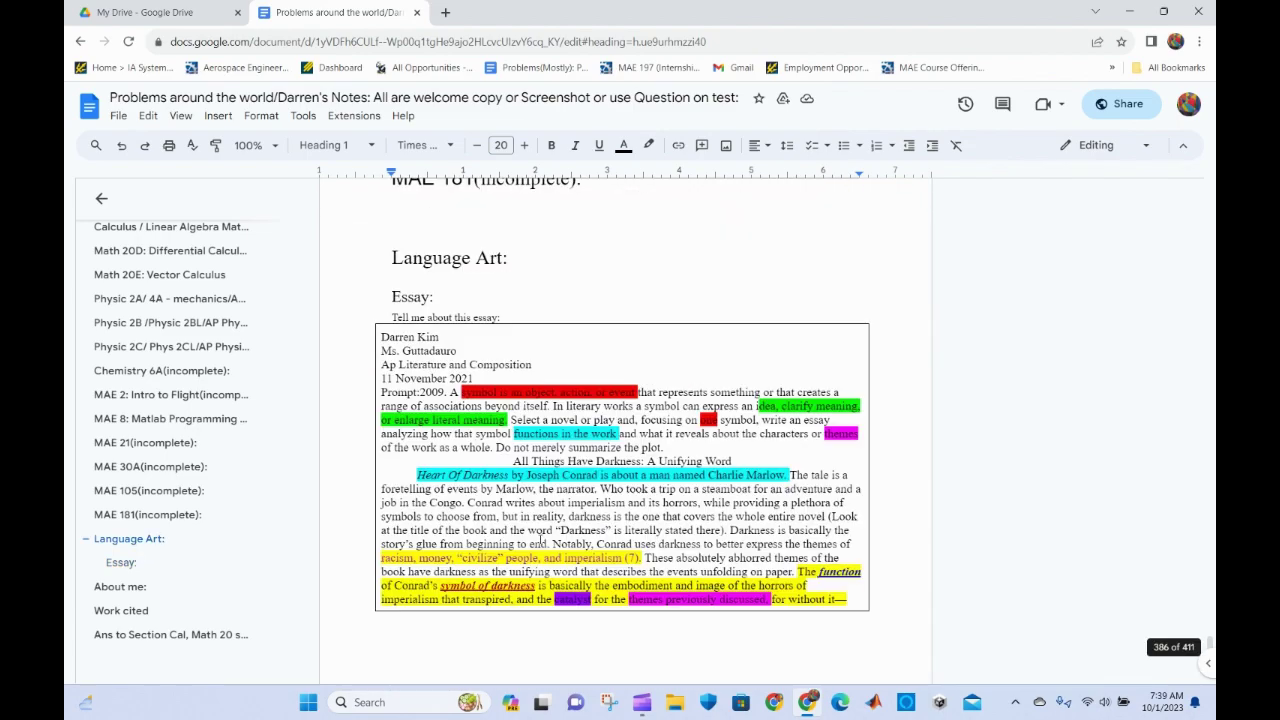
# Look back through the MAE sections and handwritten Chemistry 6A pages to the oxygen mole calculation and pH note.
pyautogui.scroll(5, 555, 528)
pyautogui.scroll(10, 555, 530)
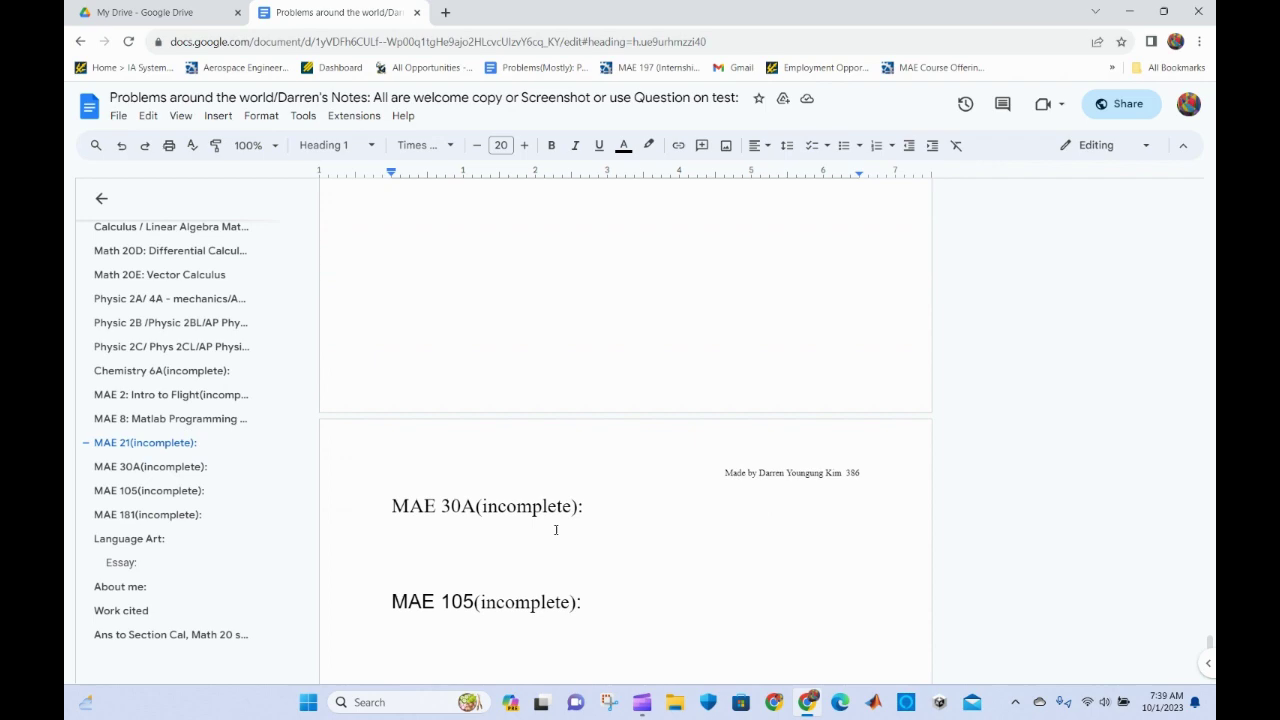
pyautogui.scroll(10, 553, 538)
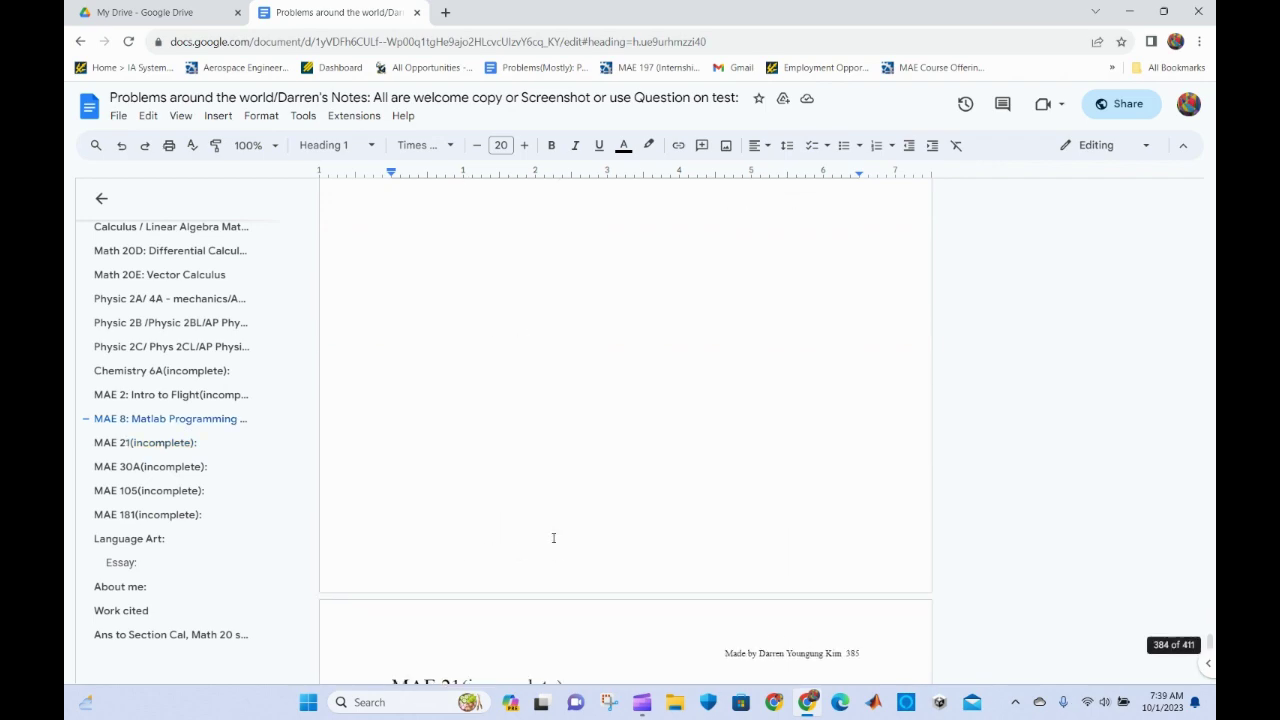
pyautogui.scroll(10, 556, 540)
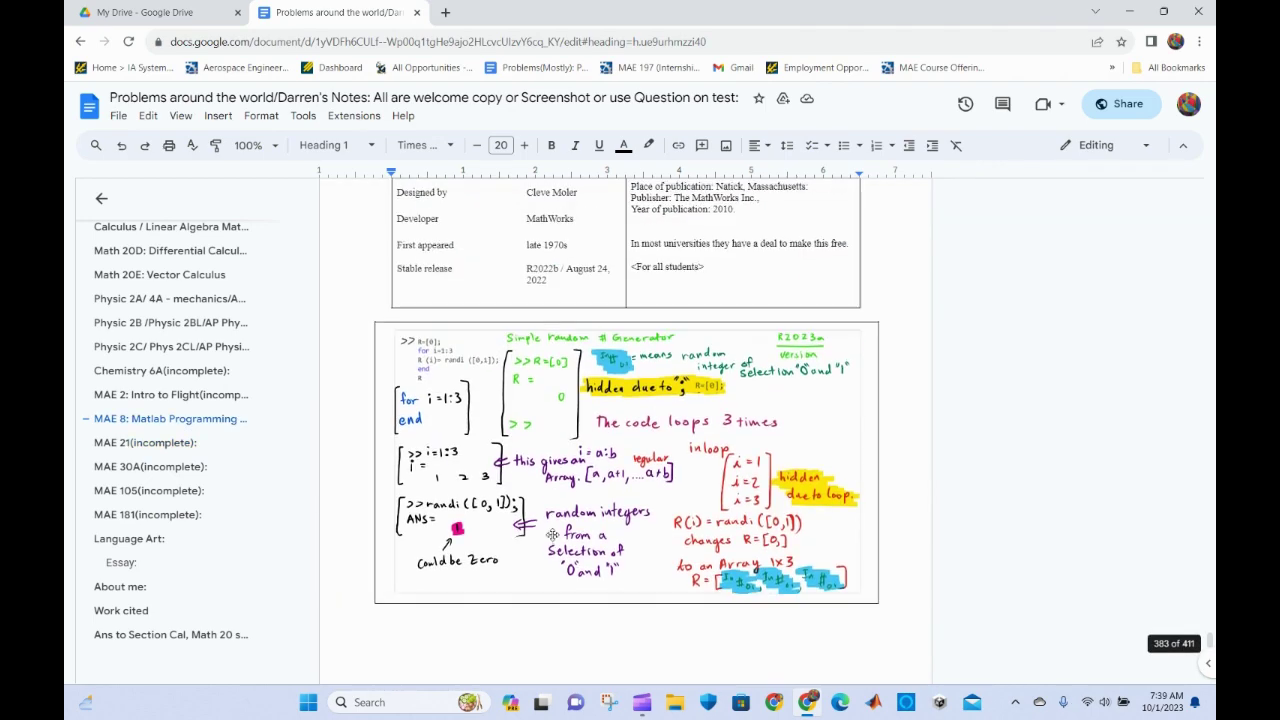
pyautogui.scroll(10, 560, 545)
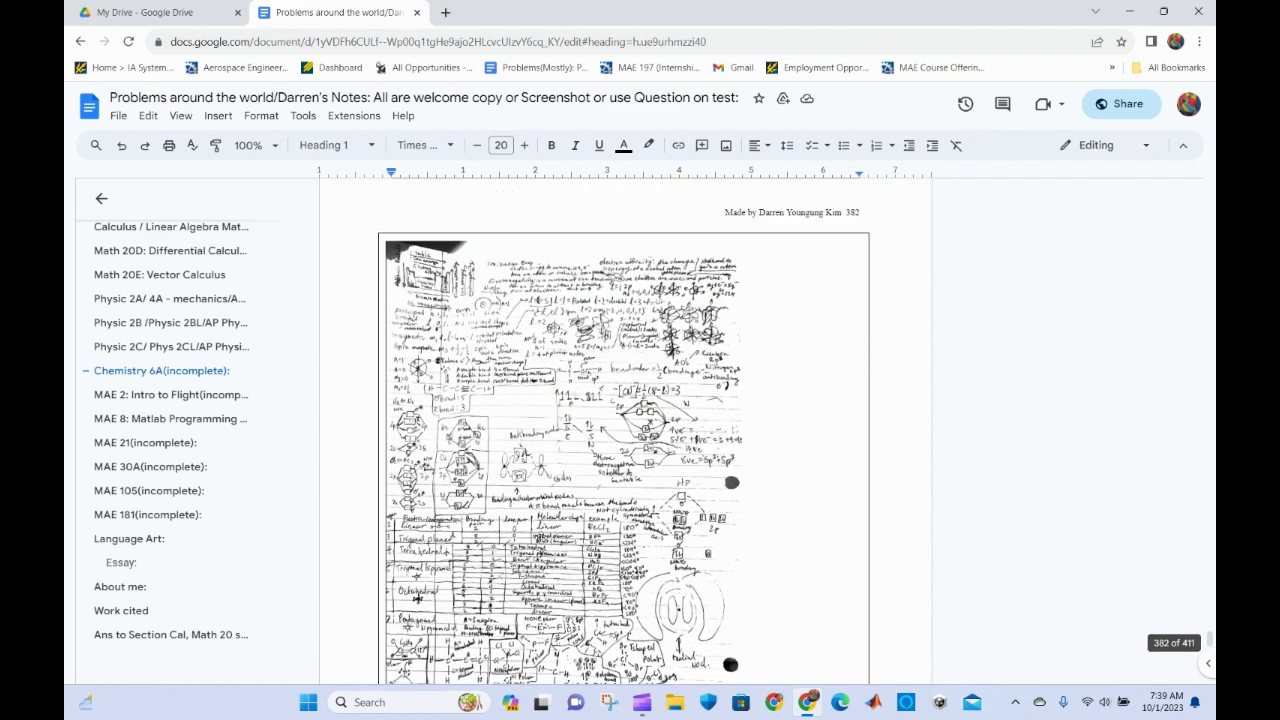
pyautogui.scroll(10, 542, 545)
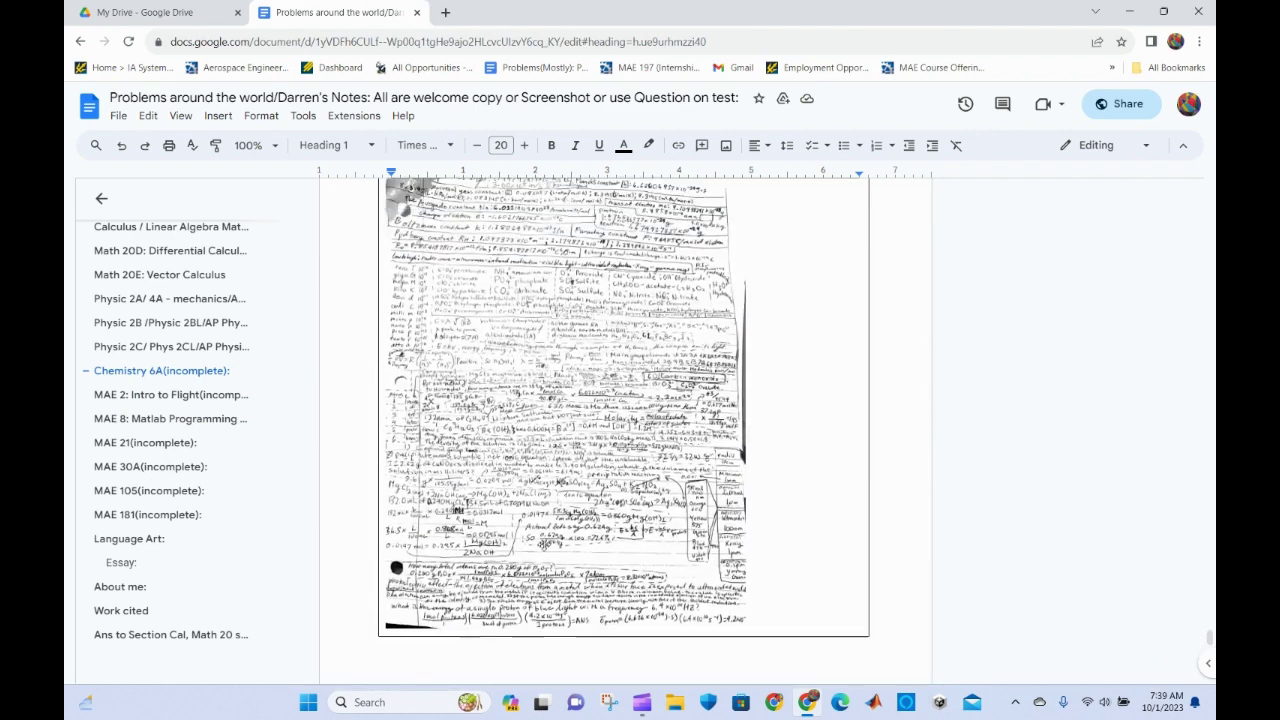
pyautogui.scroll(10, 545, 551)
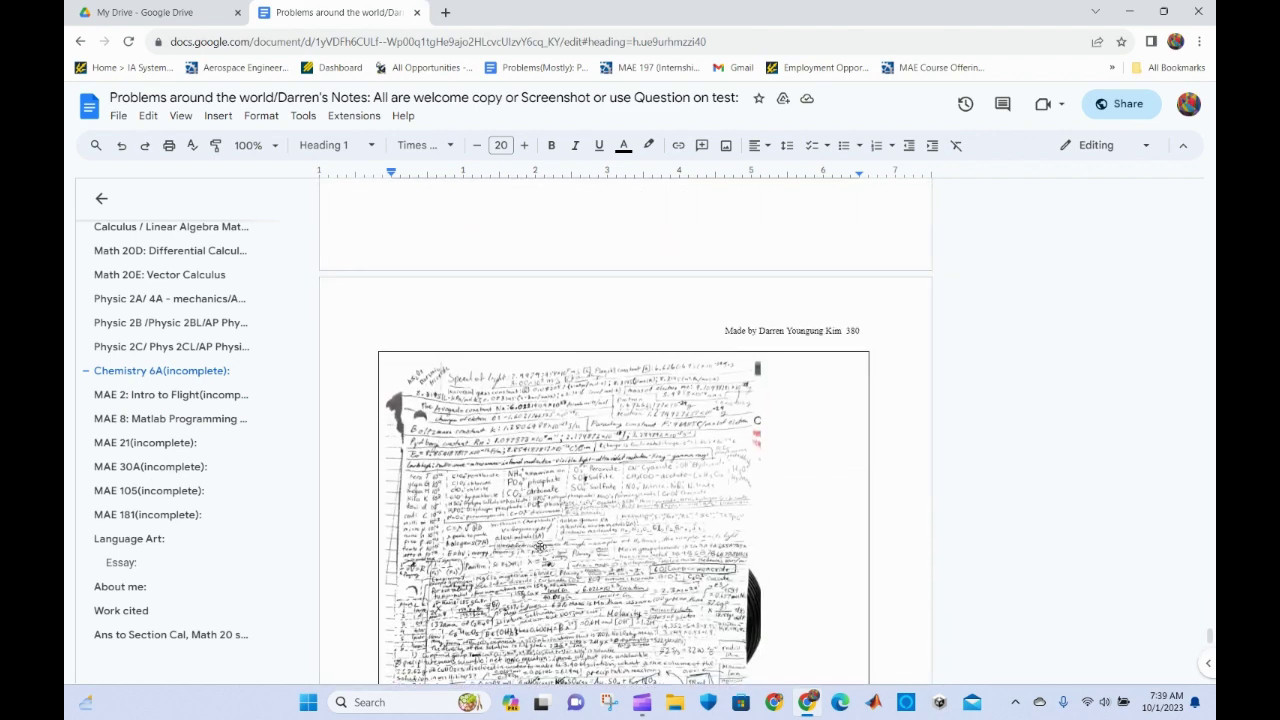
pyautogui.scroll(10, 537, 546)
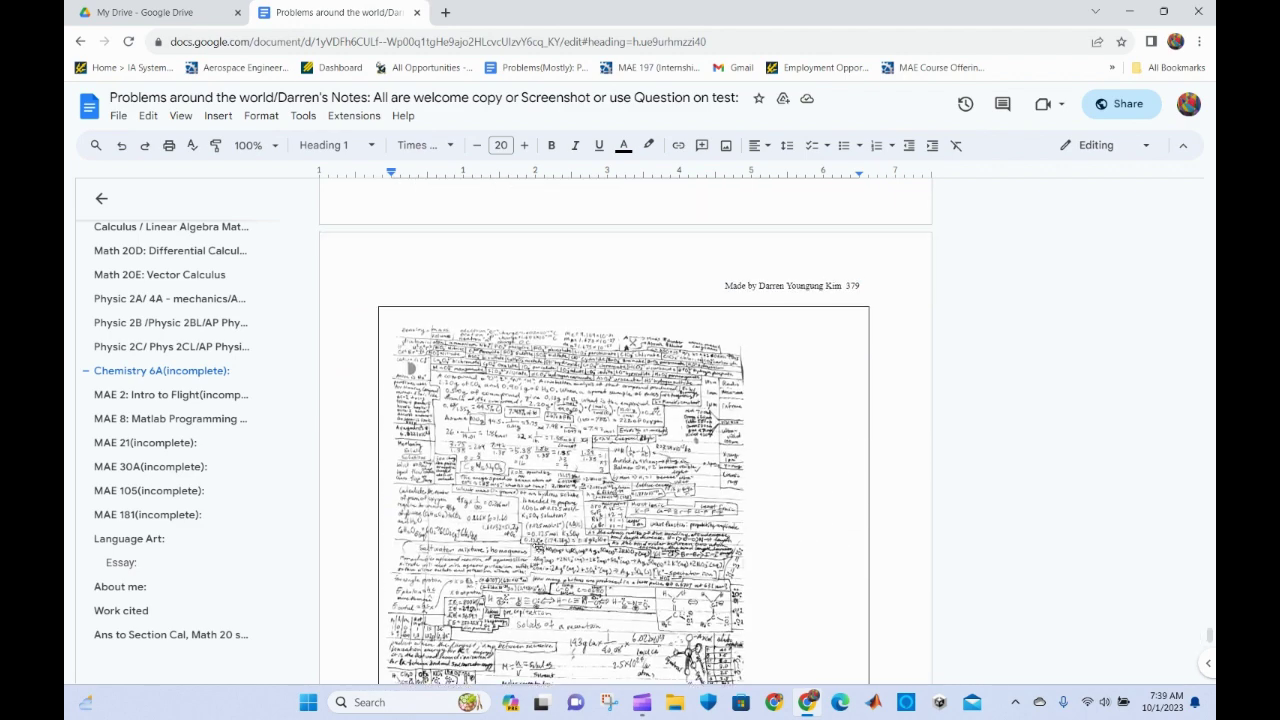
pyautogui.scroll(5, 539, 546)
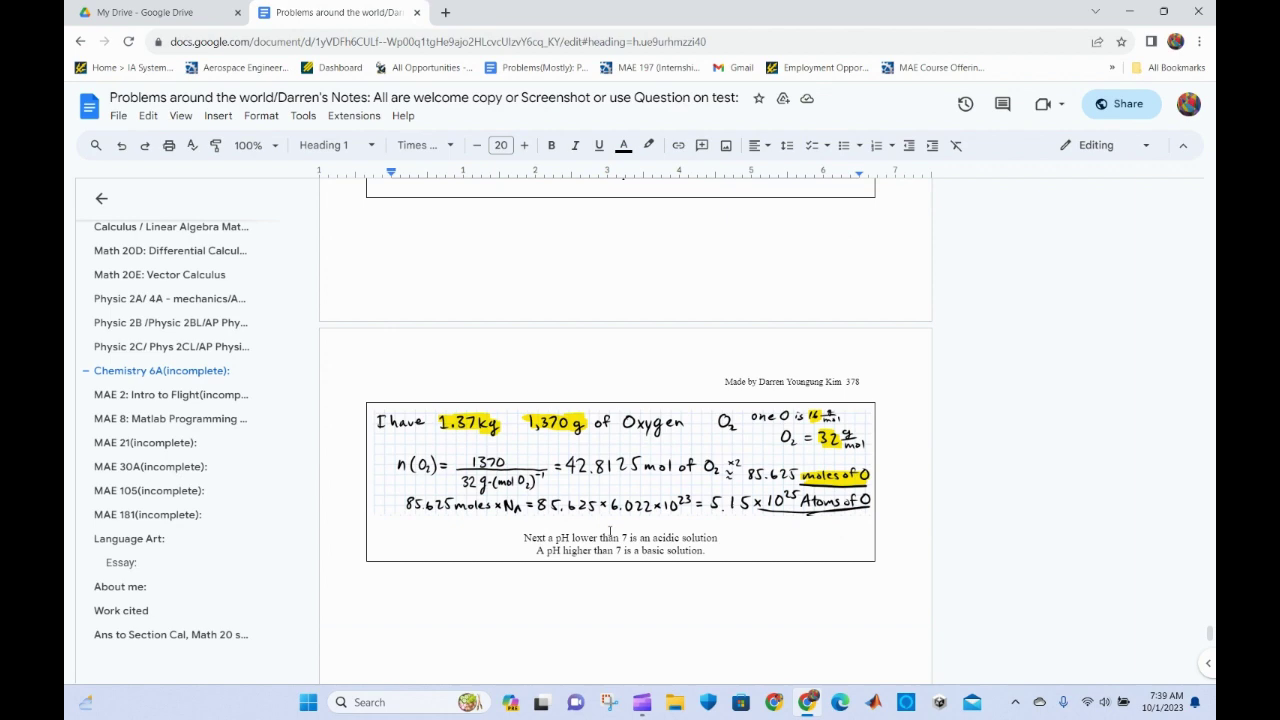
pyautogui.click(611, 528)
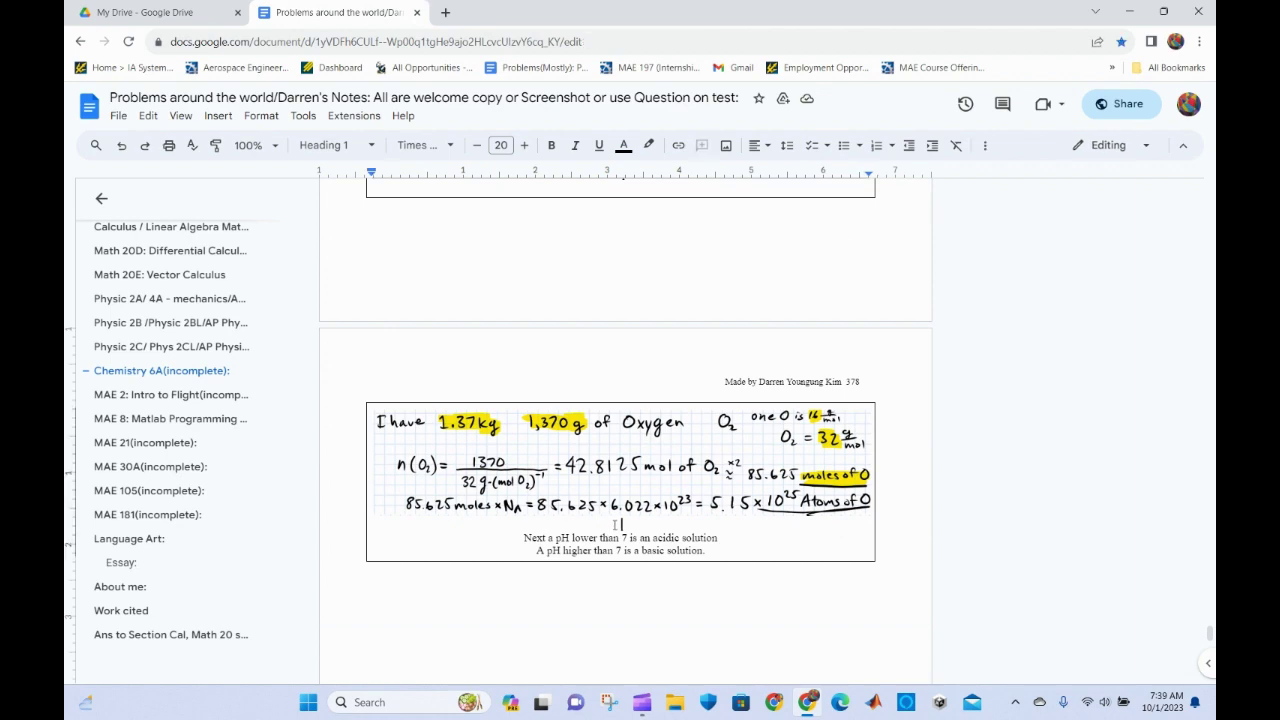
# Return to the Essay section and view the opening paragraph of the Heart of Darkness essay.
pyautogui.click(121, 563)
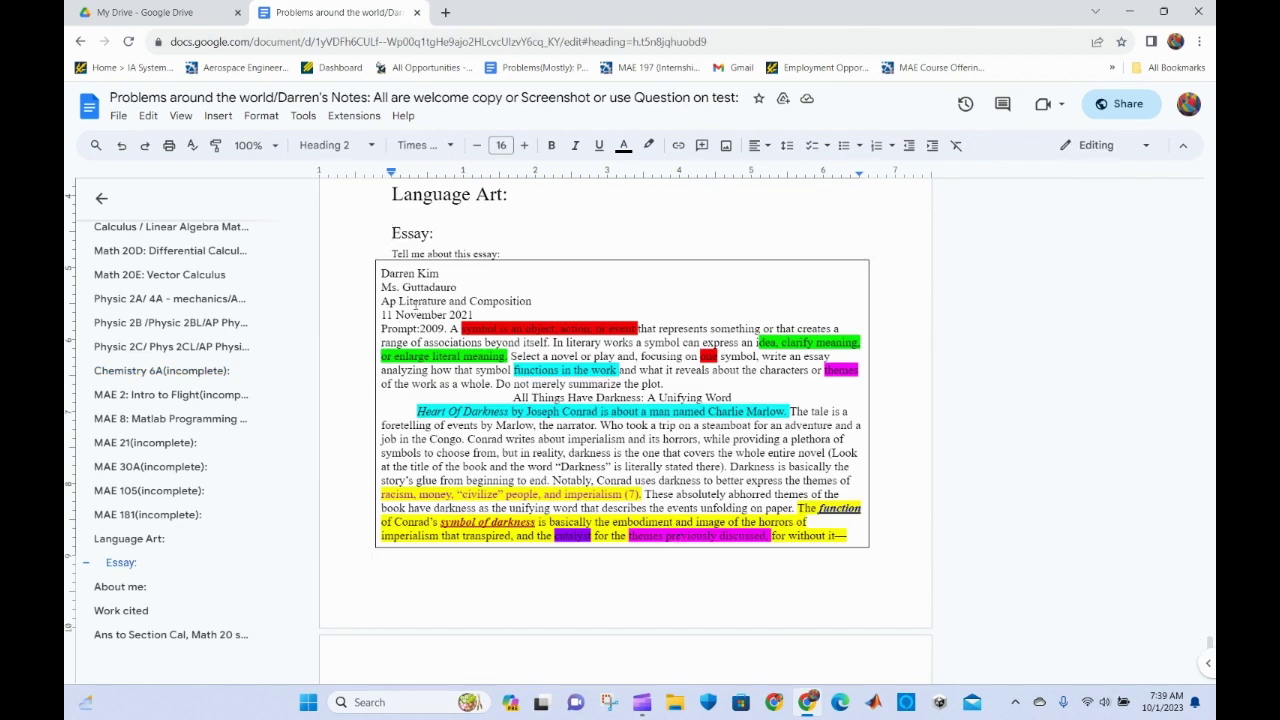
pyautogui.click(468, 407)
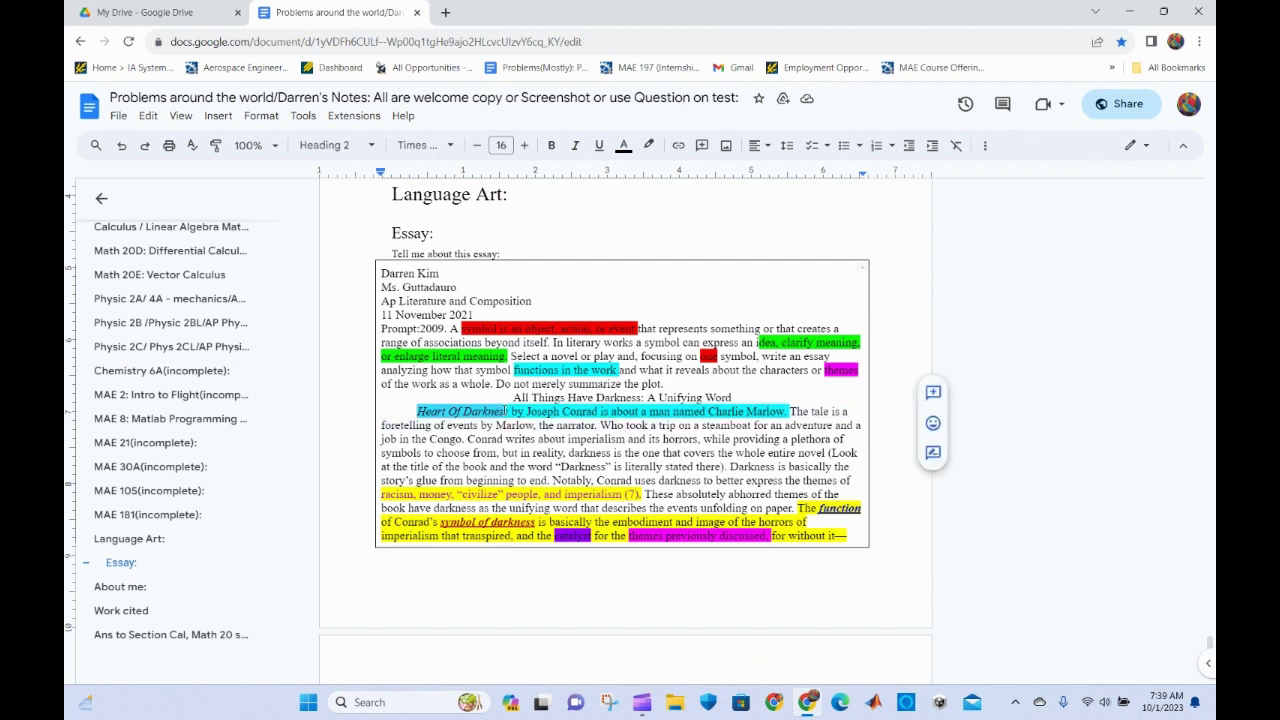
pyautogui.click(536, 425)
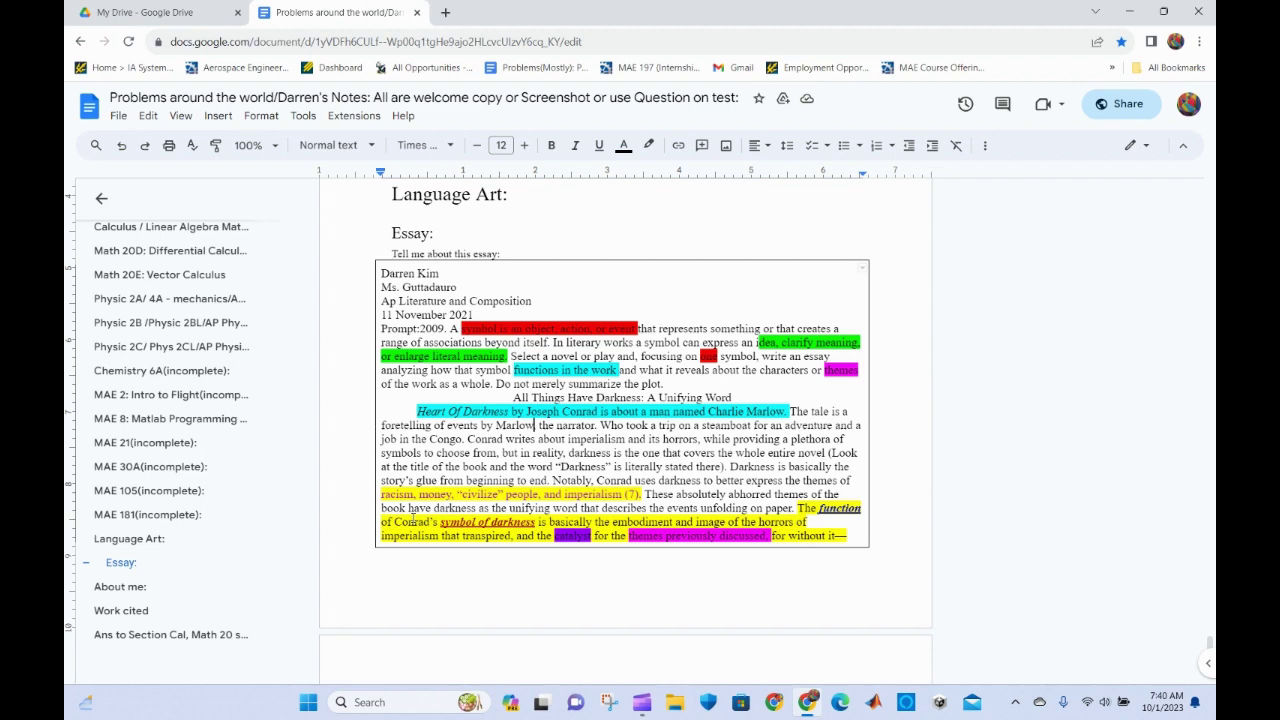
# Visit each section in reverse order from Language Art through the MAE courses to Chemistry 6A.
pyautogui.click(148, 540)
pyautogui.click(160, 514)
pyautogui.click(163, 490)
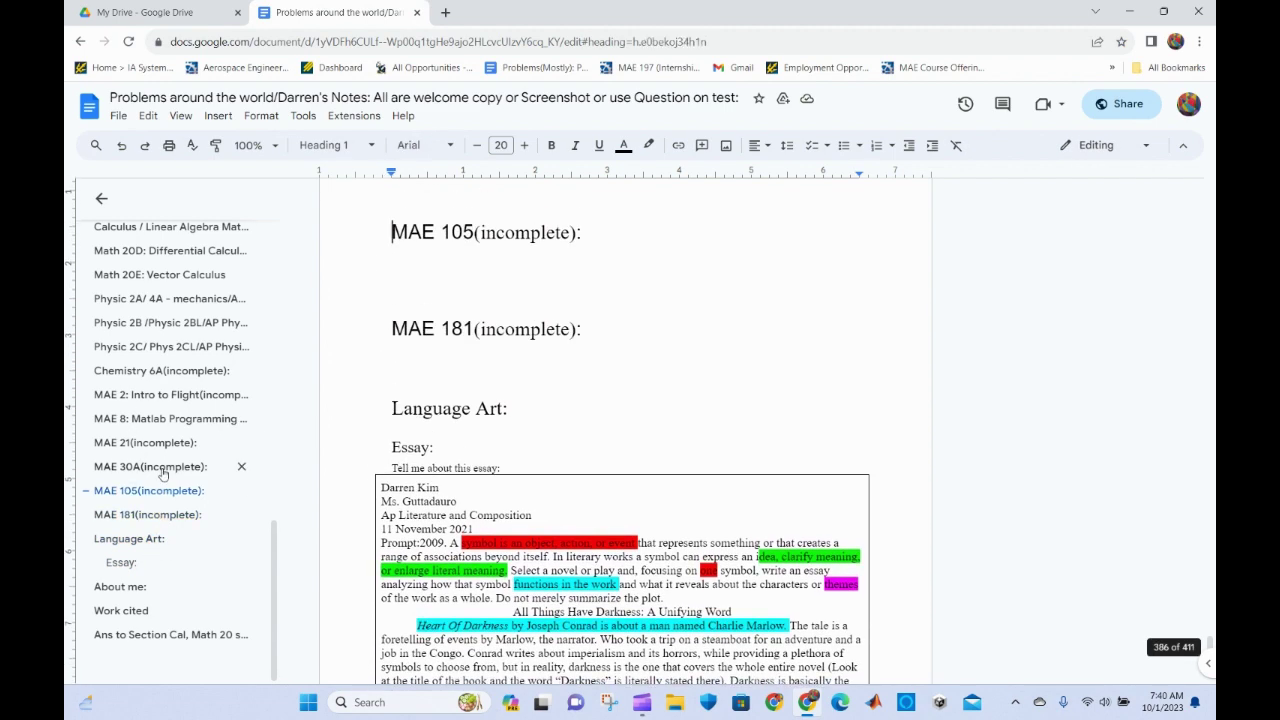
pyautogui.click(160, 467)
pyautogui.click(158, 443)
pyautogui.click(165, 419)
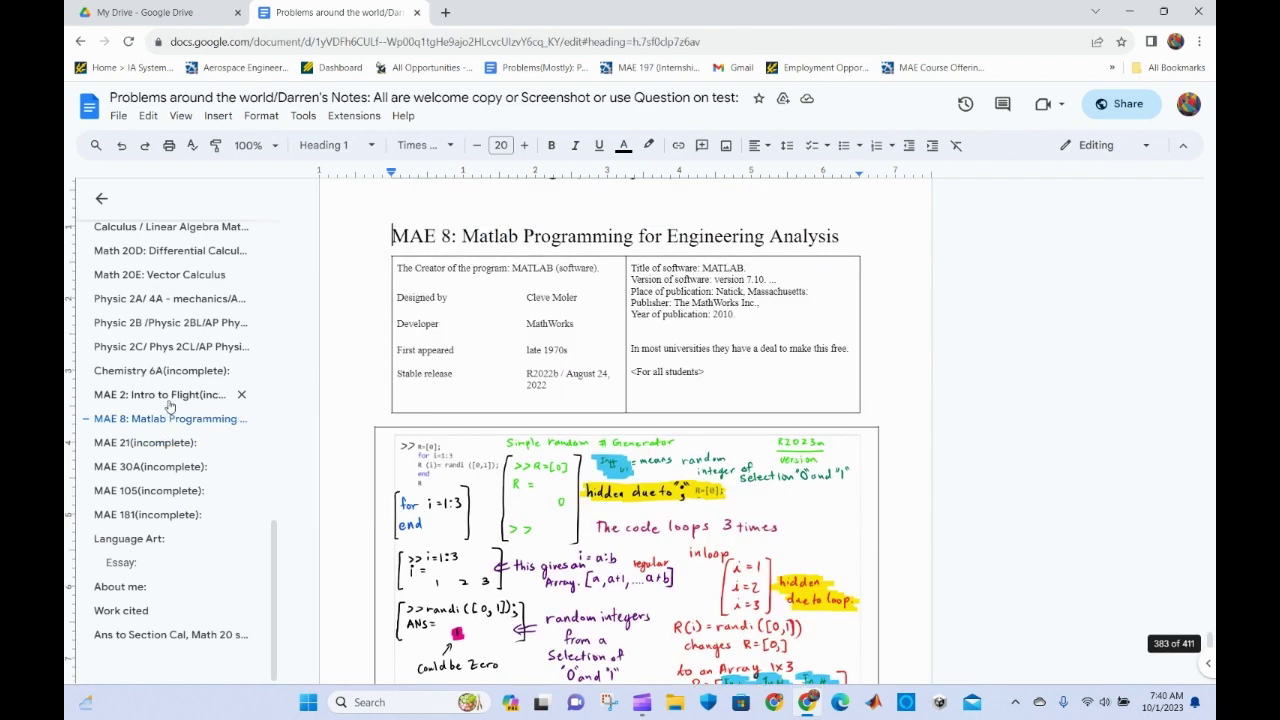
pyautogui.click(168, 396)
pyautogui.click(163, 371)
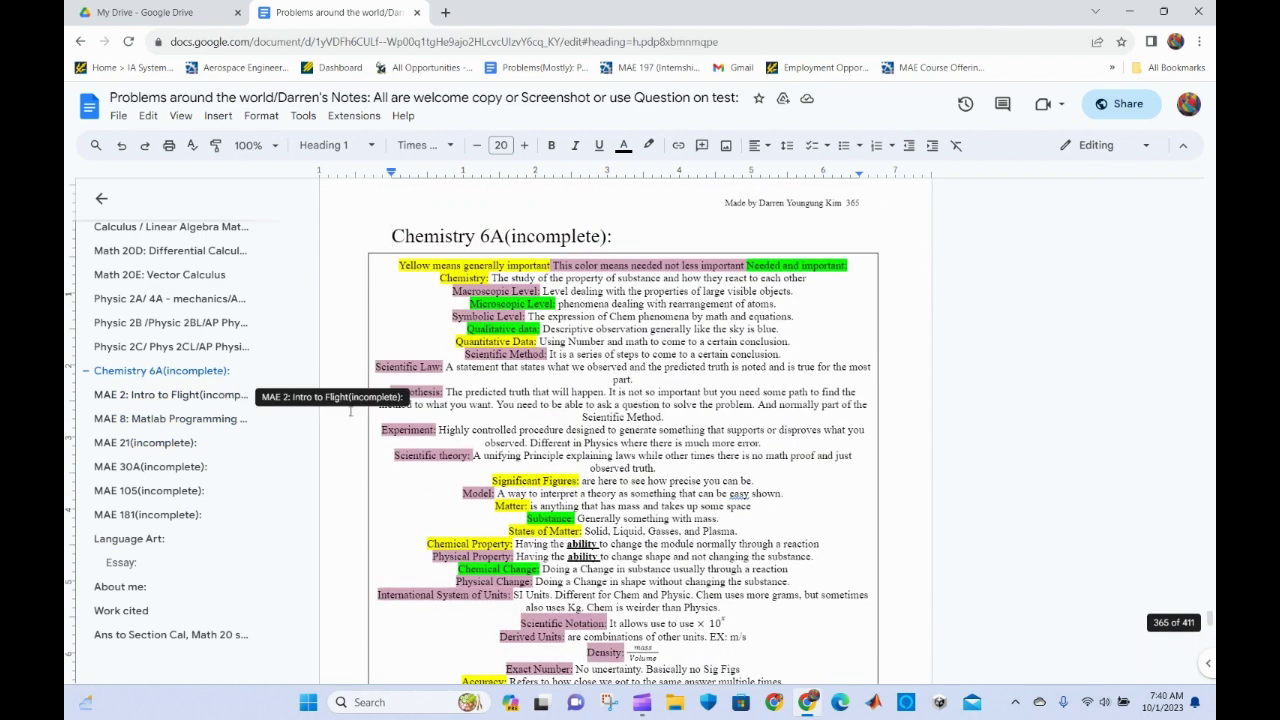
# Look back through the Lorentz force lab at the end of the Physic 2C section, including its fit graph and data tables.
pyautogui.scroll(7, 527, 409)
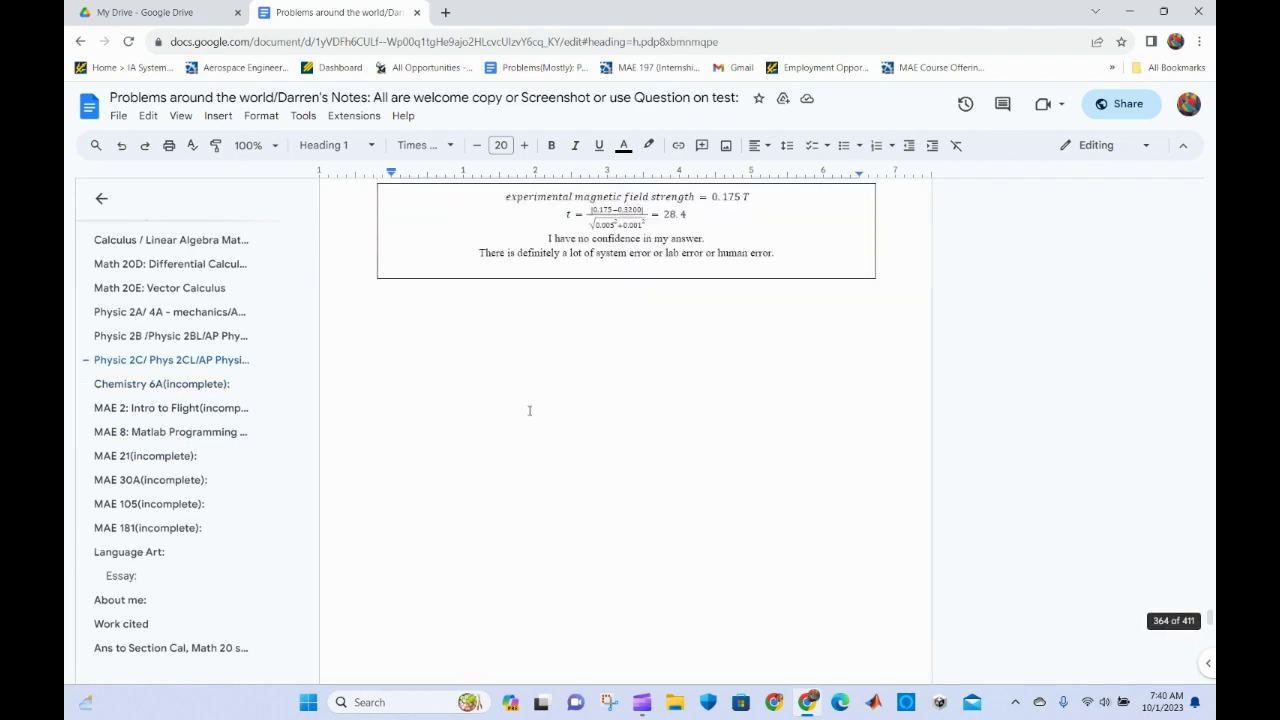
pyautogui.scroll(2, 529, 410)
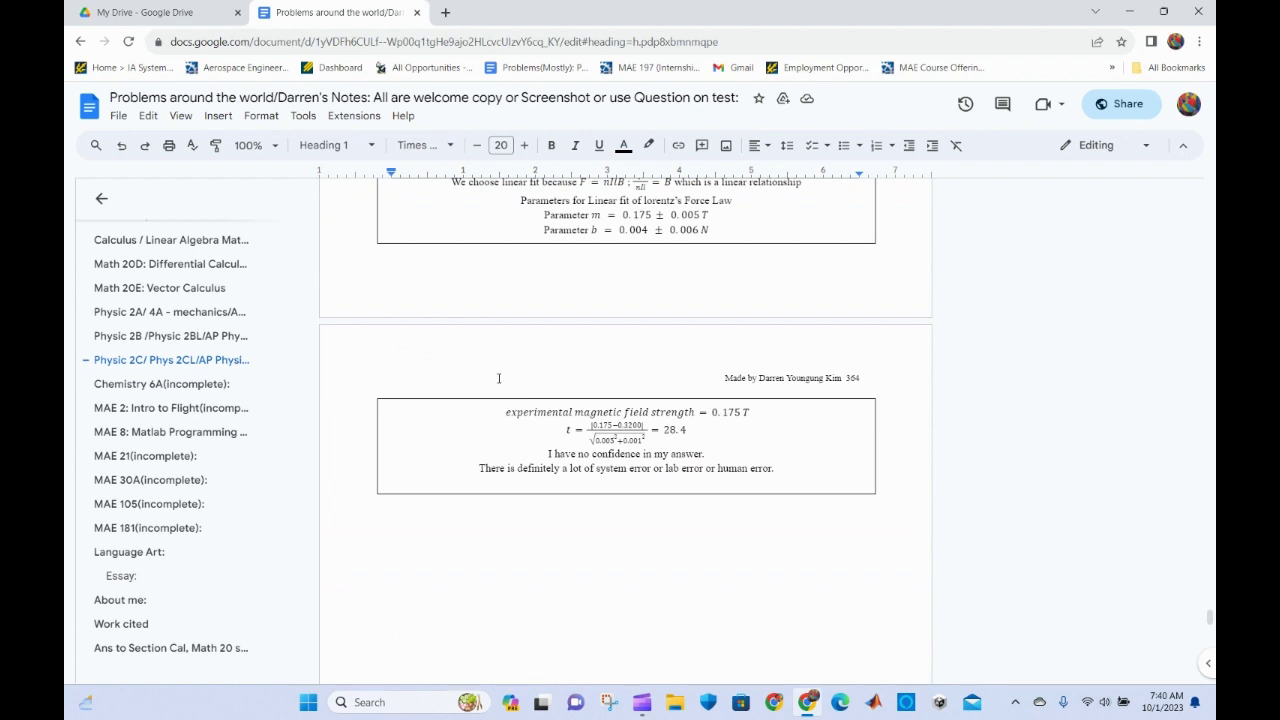
pyautogui.scroll(10, 485, 385)
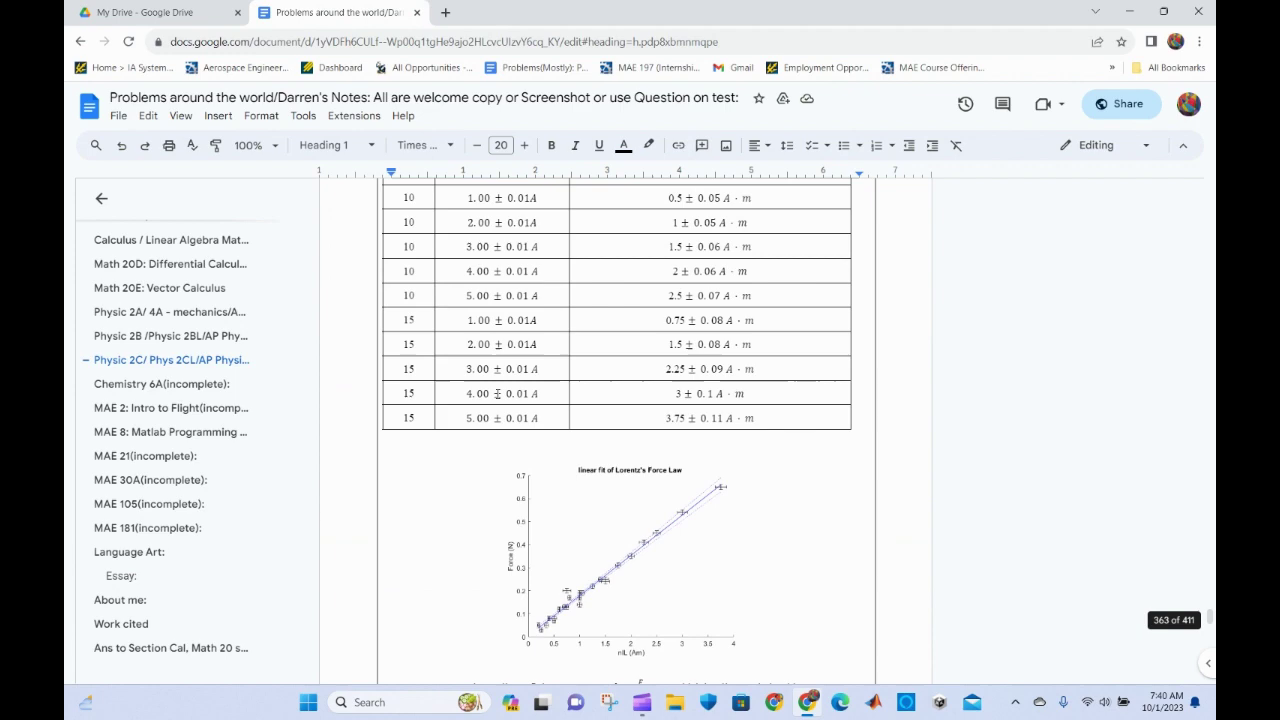
pyautogui.scroll(8, 470, 452)
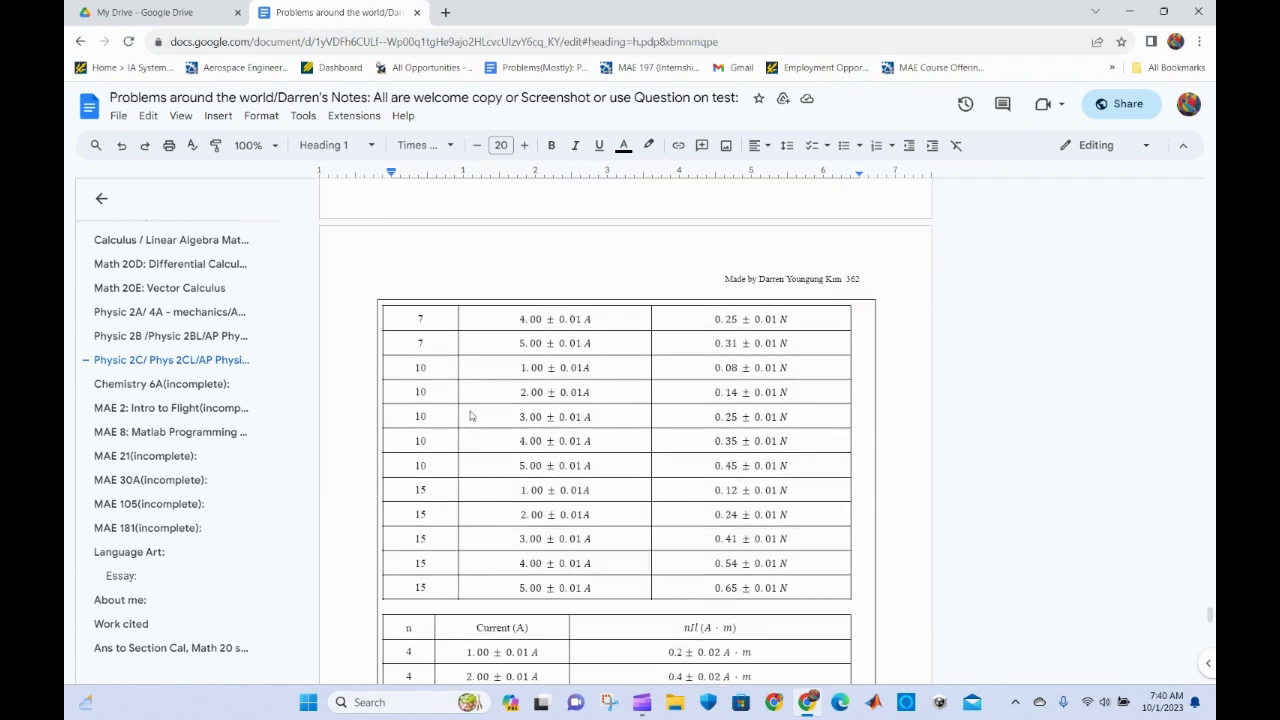
pyautogui.scroll(3, 500, 390)
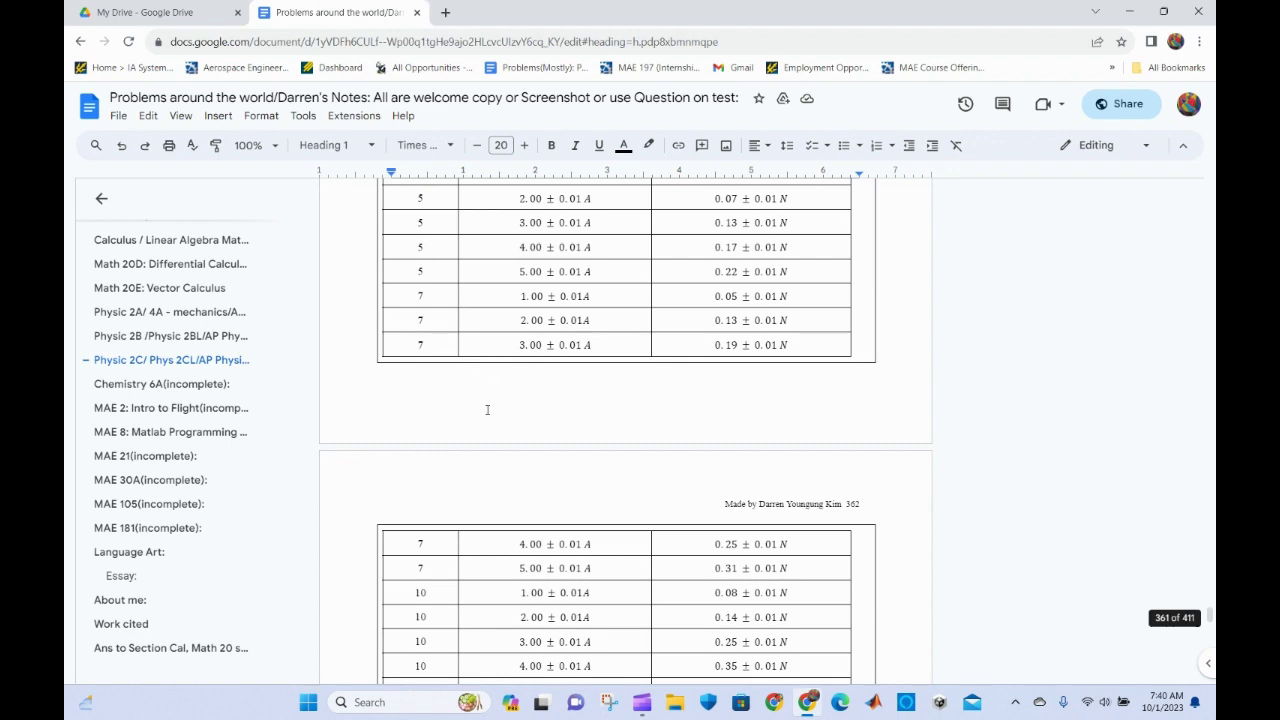
# Go to the Physic 2B section and look through its electric field, resistor and capacitor, and Kirchhoff's circuit law notes.
pyautogui.click(175, 340)
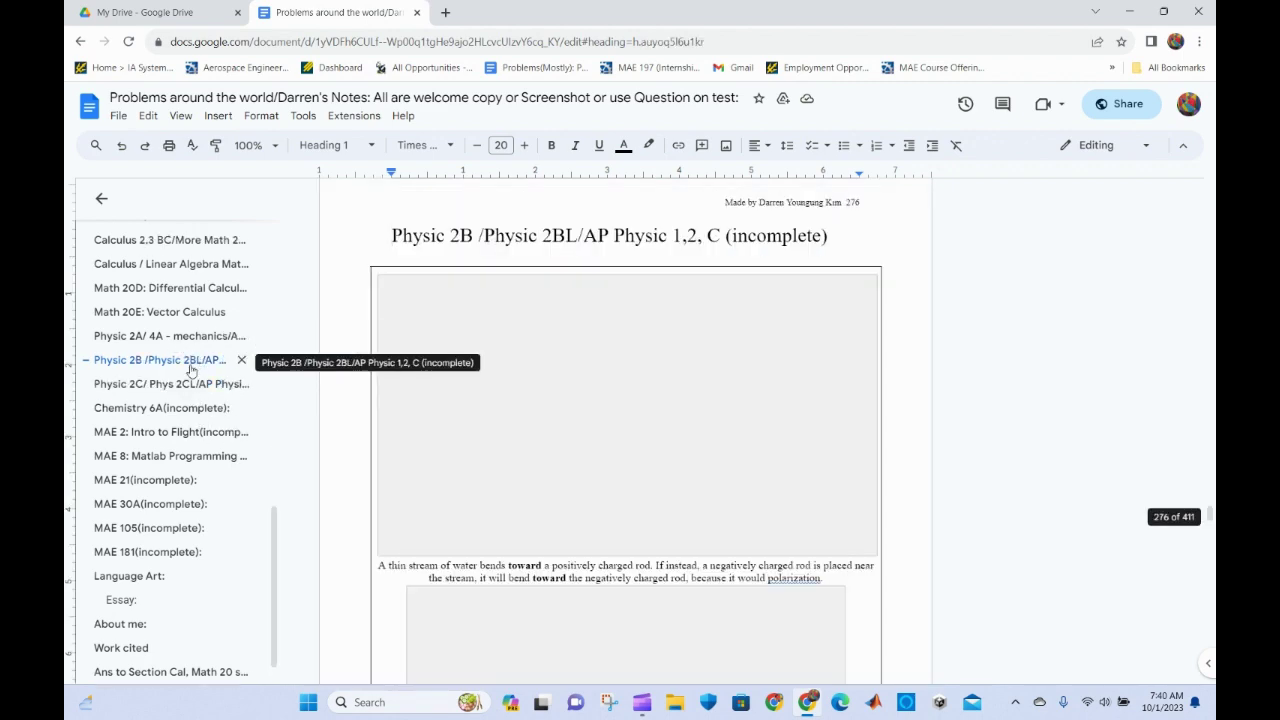
pyautogui.scroll(-9, 537, 450)
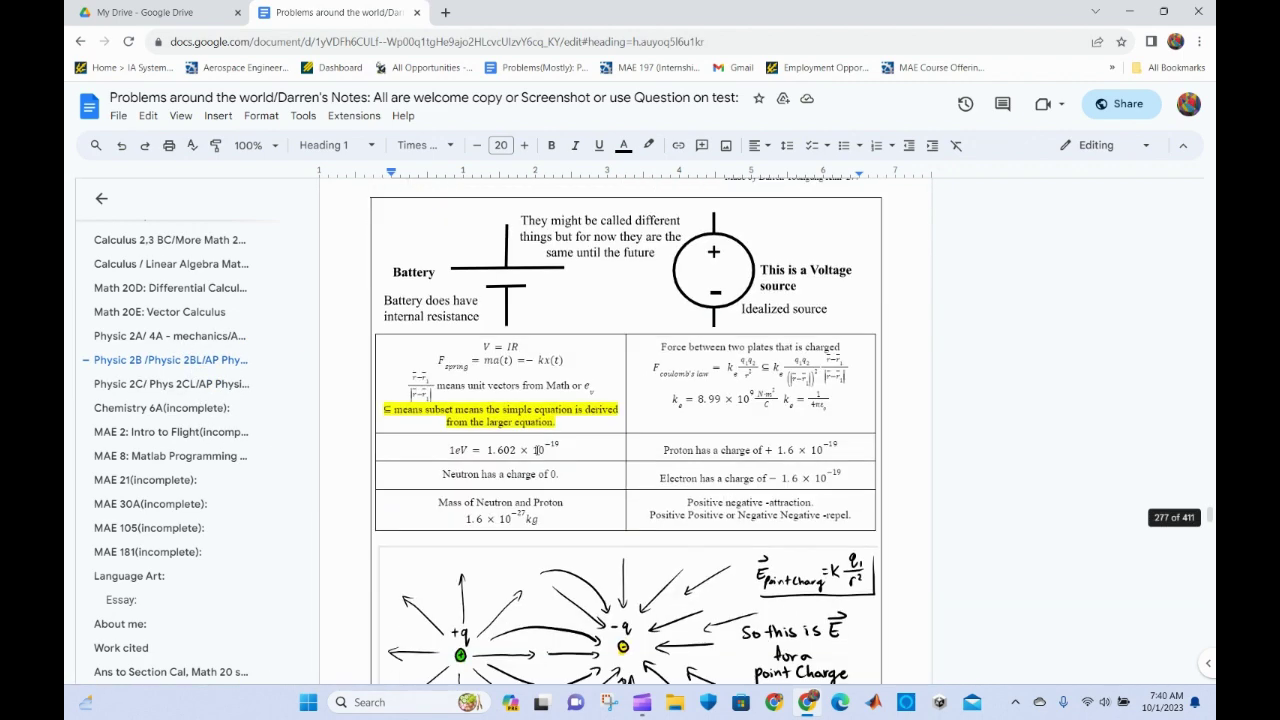
pyautogui.scroll(-4, 537, 450)
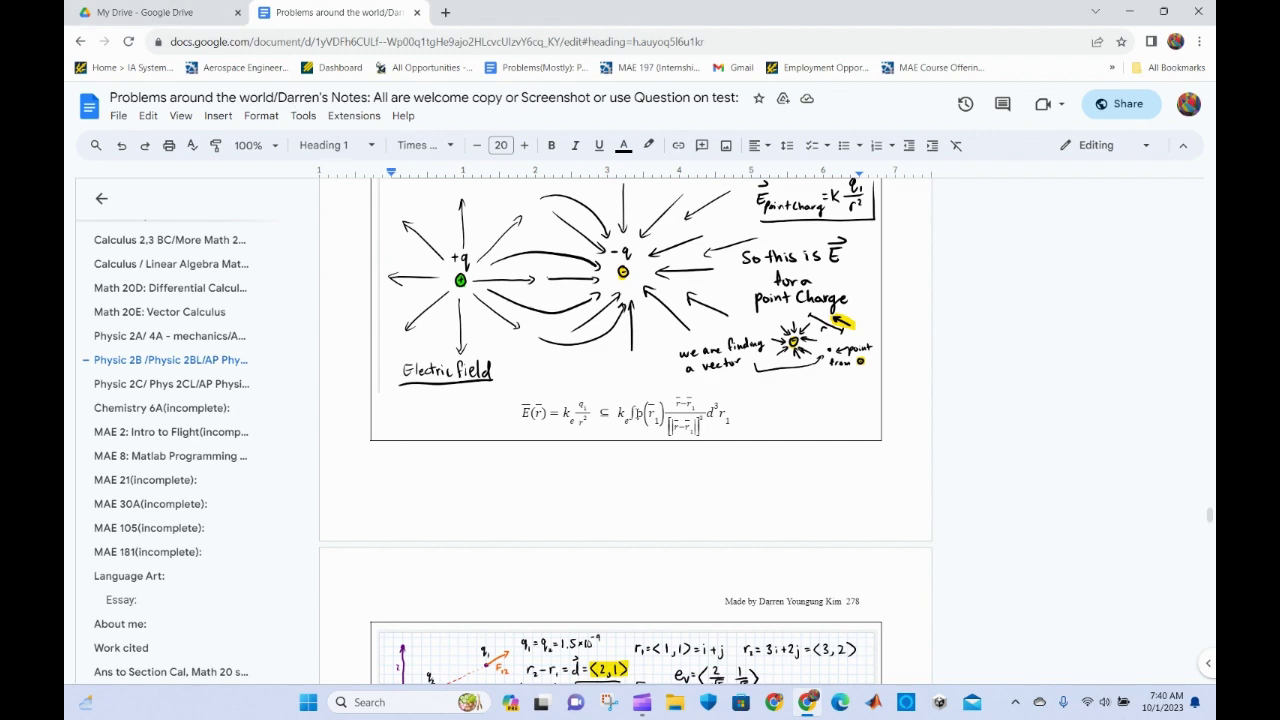
pyautogui.scroll(-12, 580, 467)
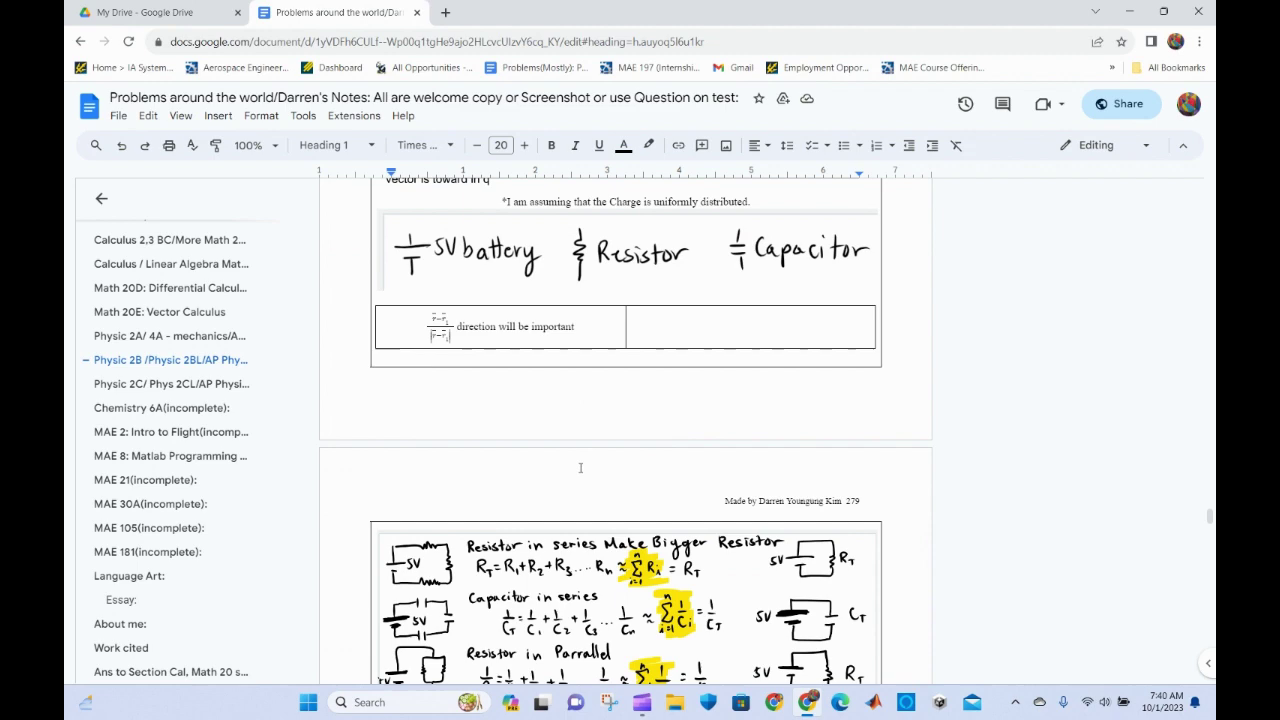
pyautogui.scroll(-10, 580, 467)
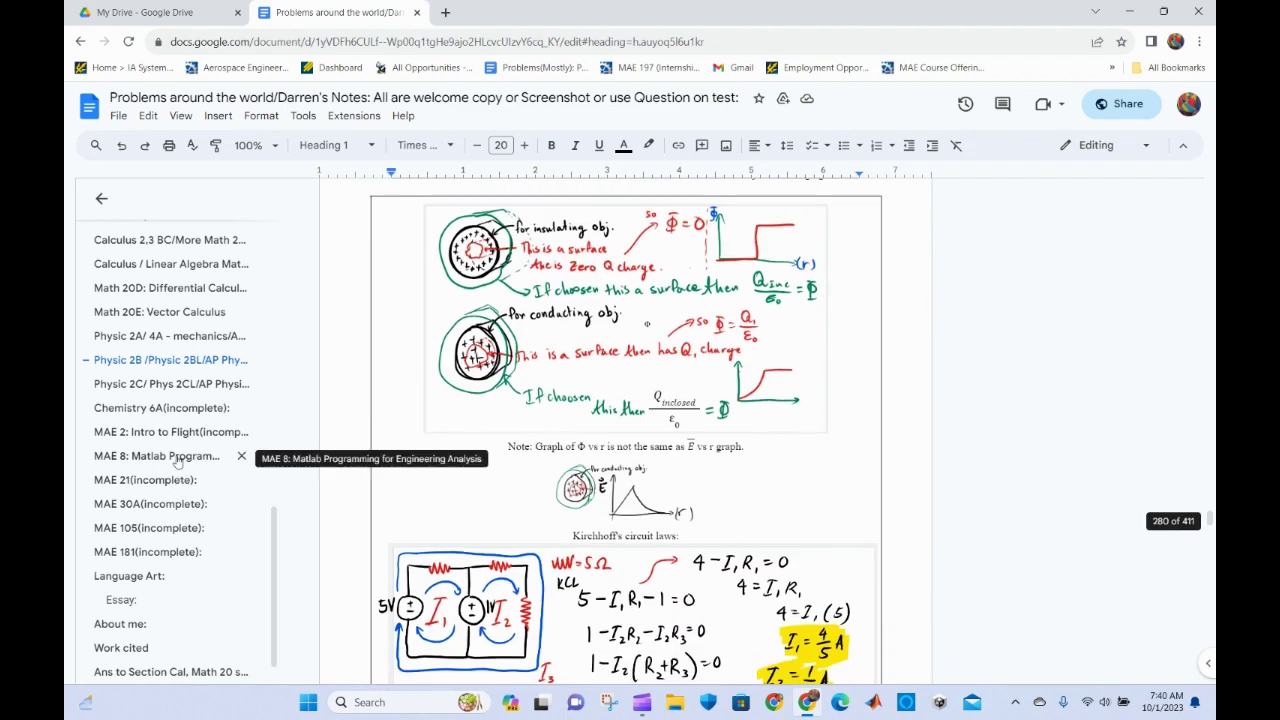
# Go to the Chemistry 6A section and look through its definitions, electron configuration, periodic table questions and atomic radii notes.
pyautogui.click(160, 408)
pyautogui.scroll(-15, 583, 487)
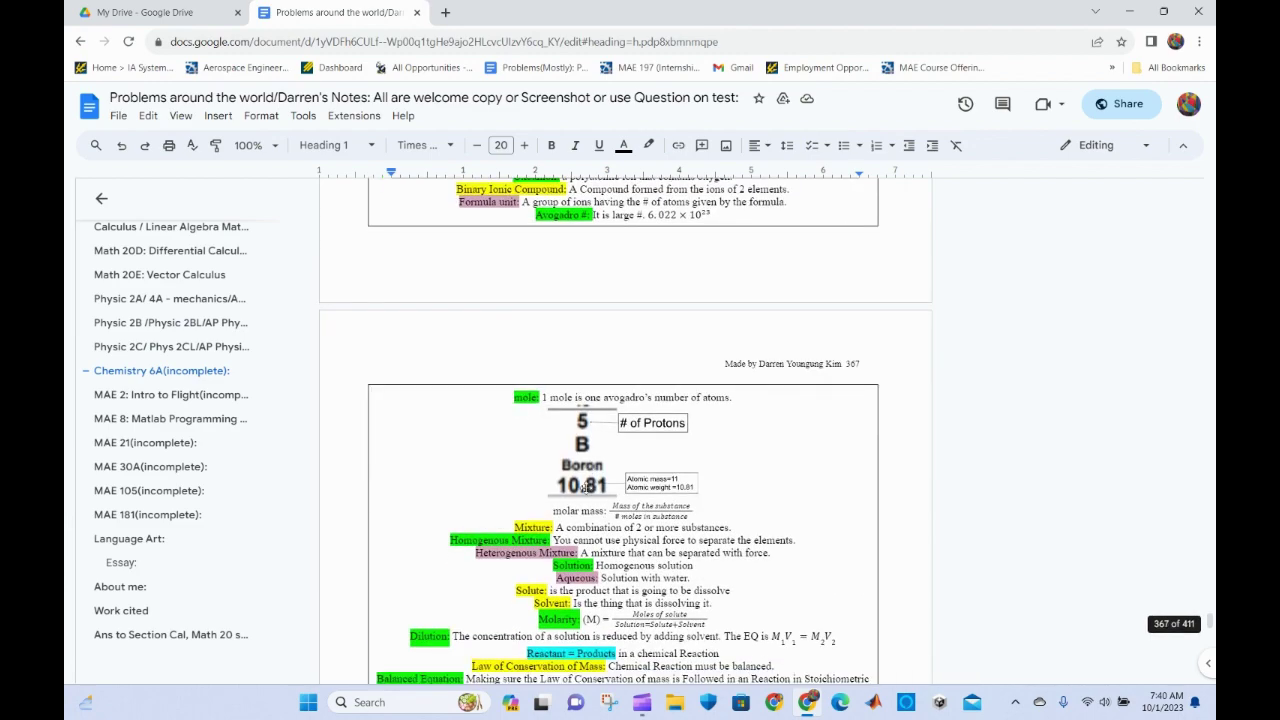
pyautogui.scroll(-20, 583, 487)
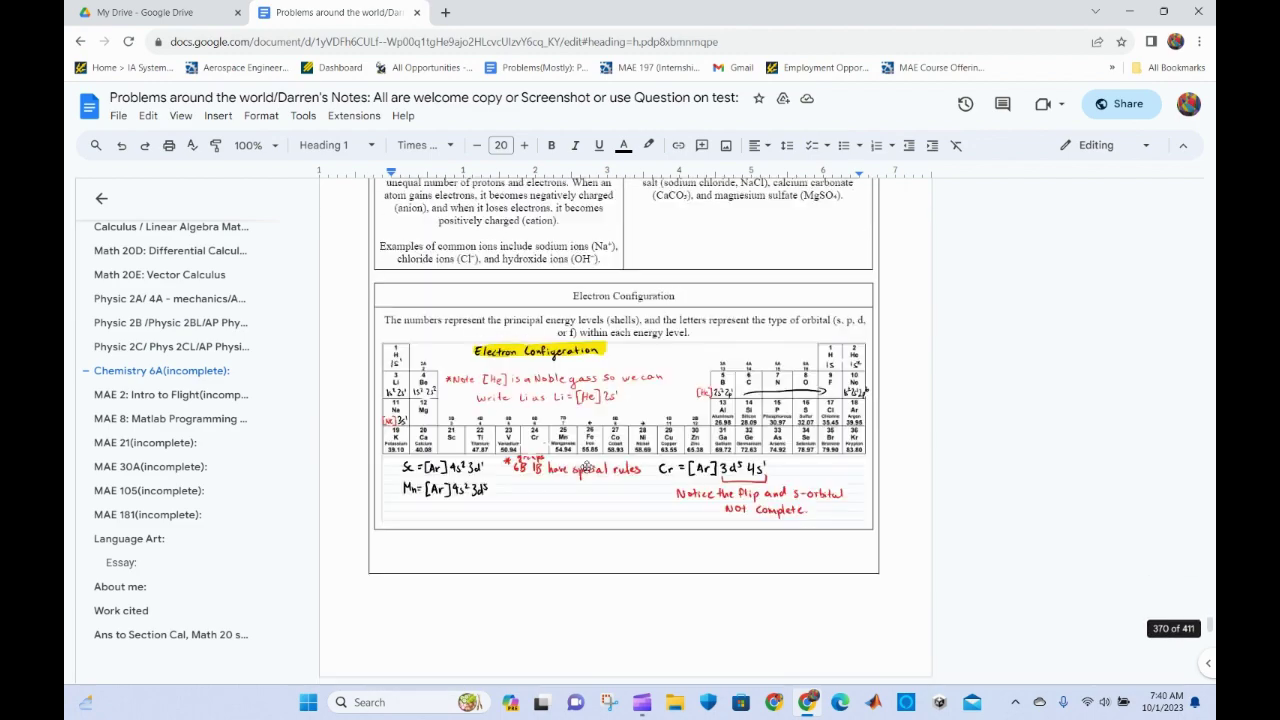
pyautogui.scroll(-2, 586, 468)
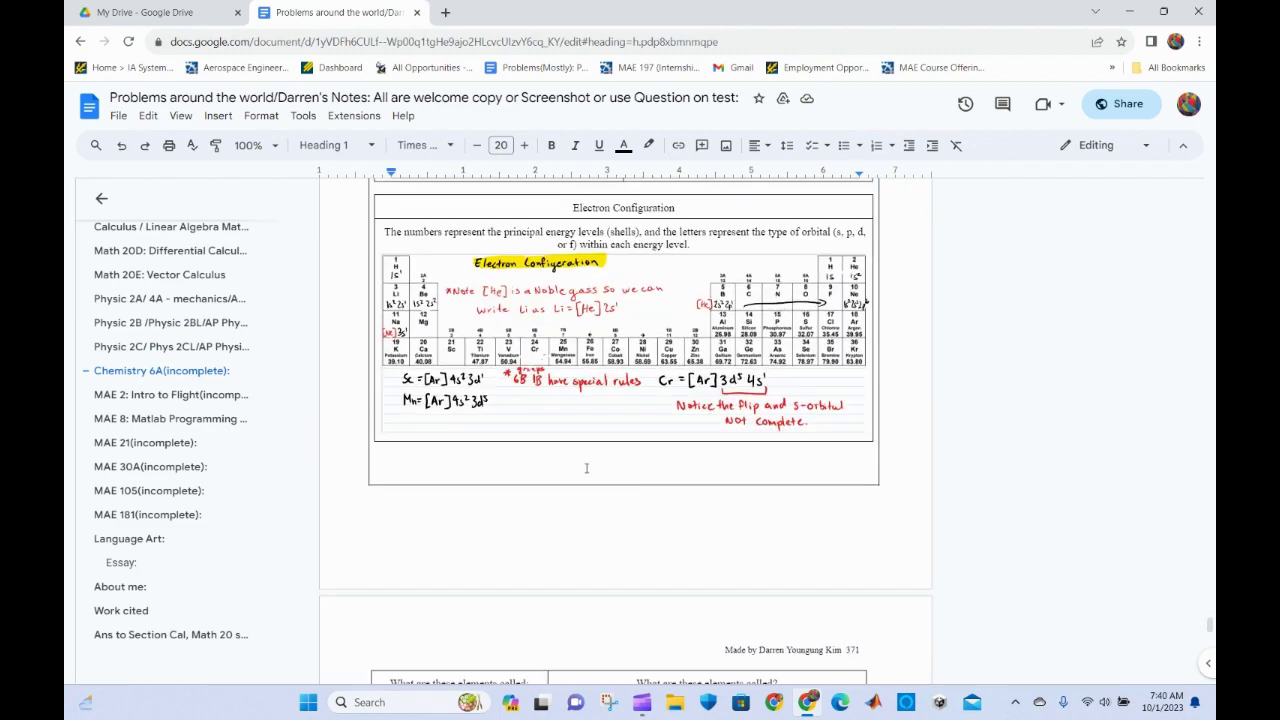
pyautogui.scroll(-12, 586, 468)
pyautogui.scroll(-20, 584, 471)
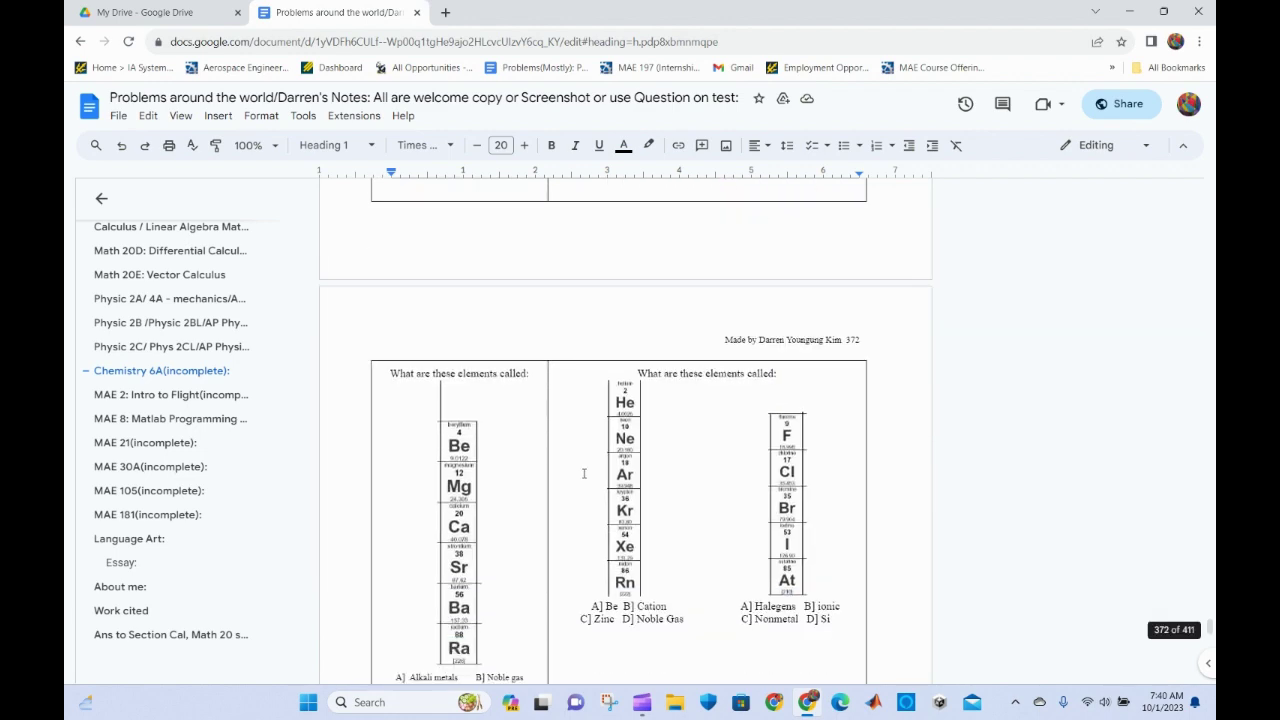
pyautogui.scroll(-17, 583, 473)
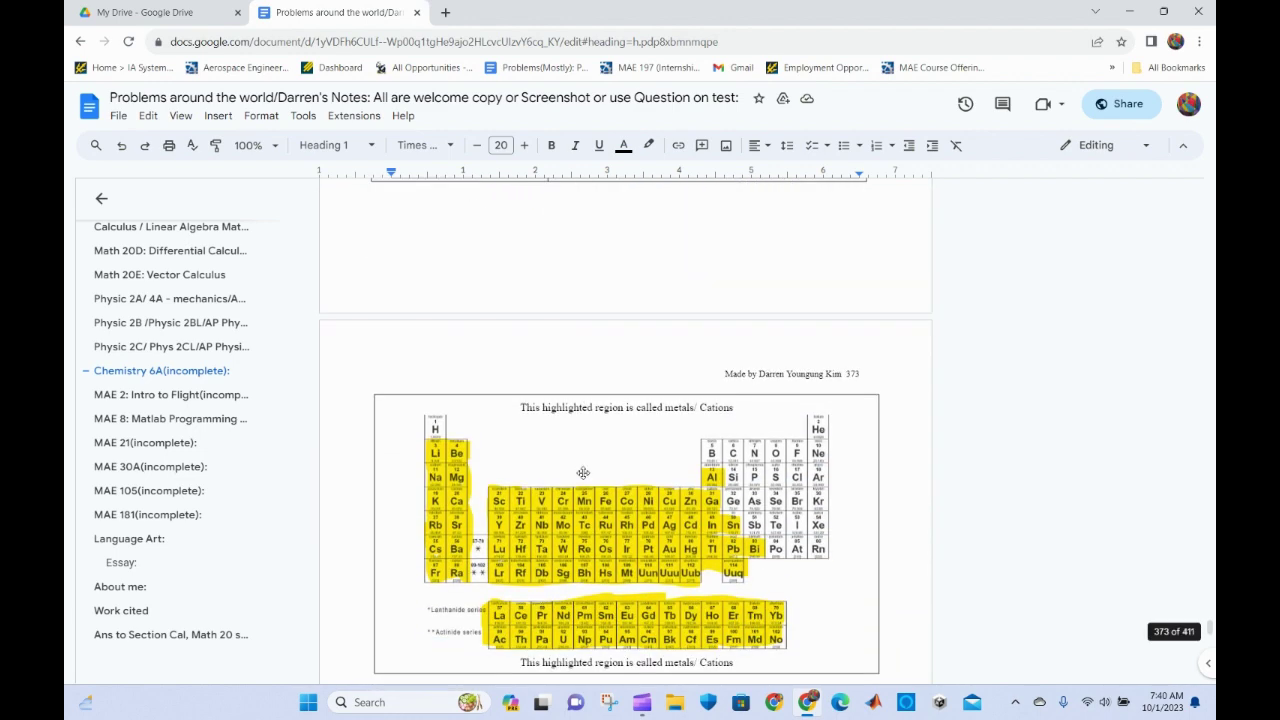
pyautogui.scroll(-16, 582, 472)
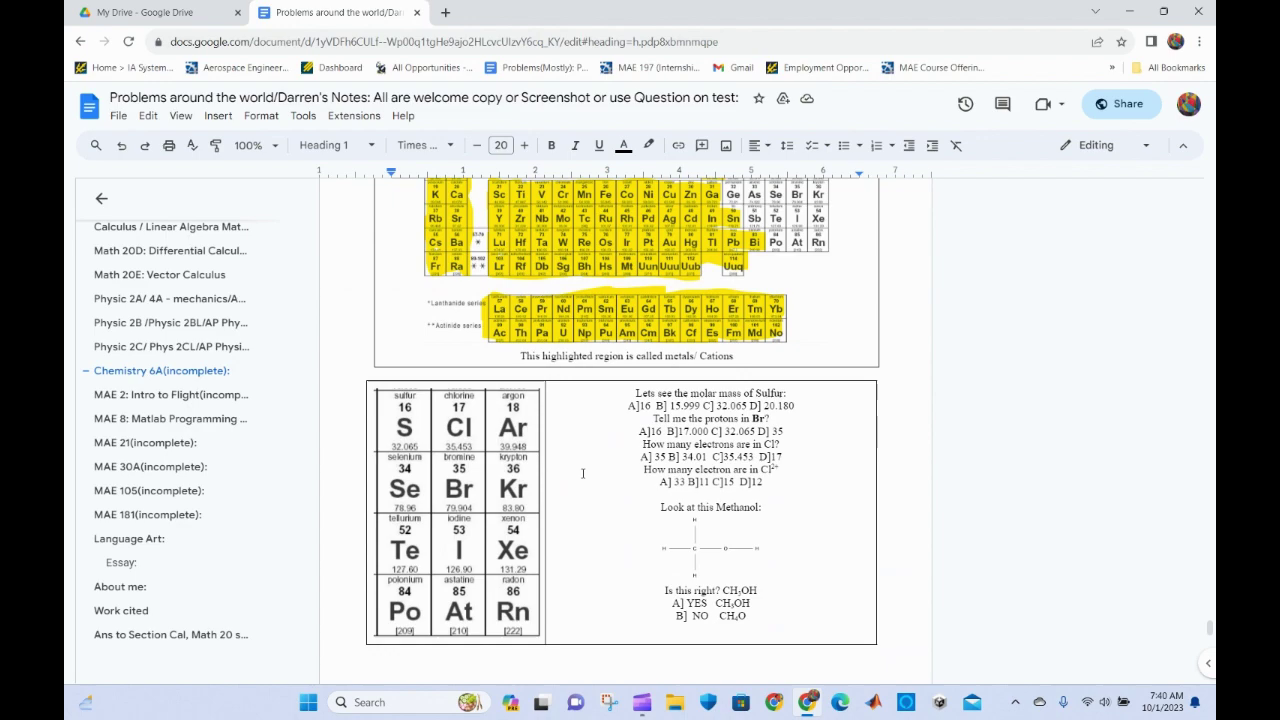
pyautogui.scroll(-15, 577, 470)
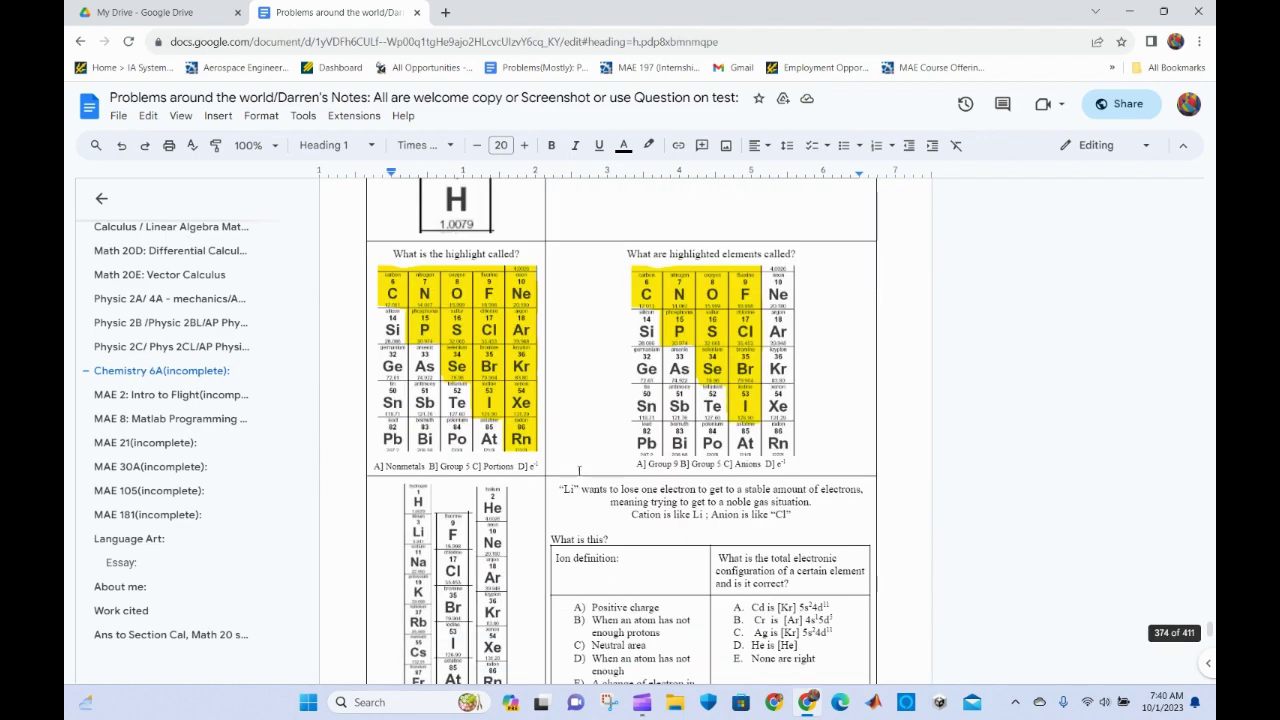
pyautogui.scroll(-15, 574, 481)
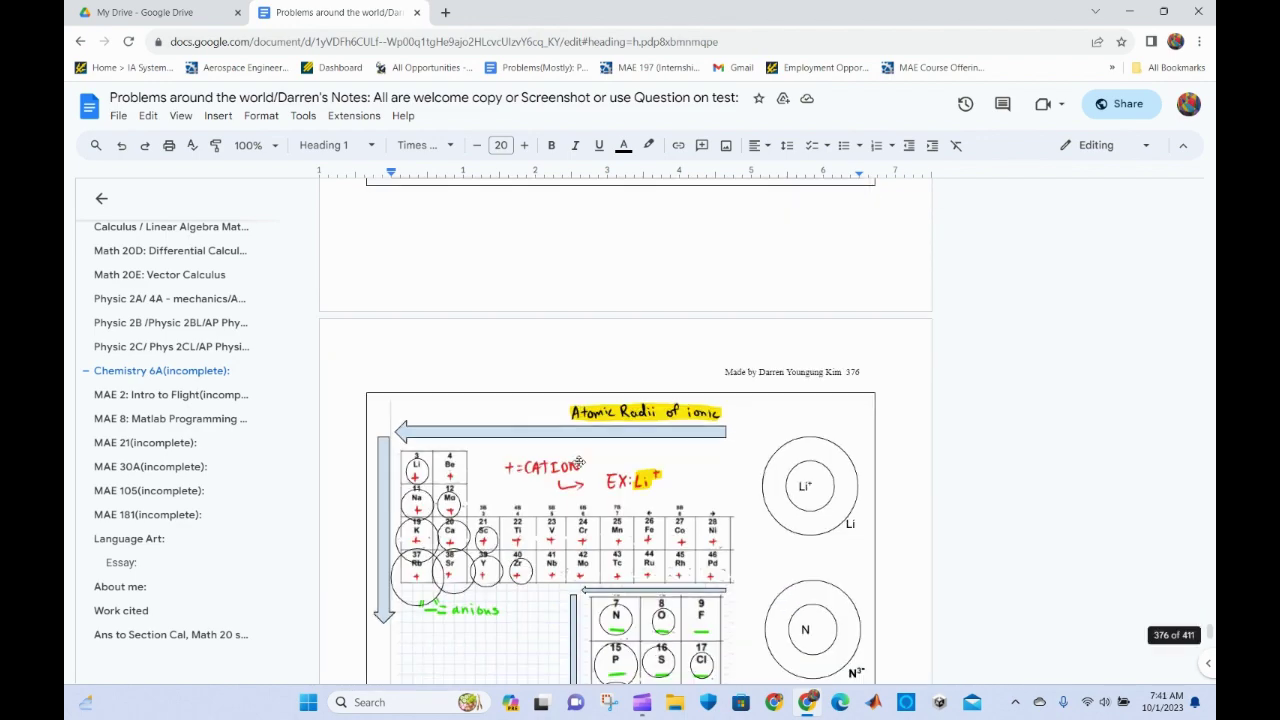
# Examine the Chemistry 6A notes on solubility rules, stoichiometry, complete and net ionic reactions, and molarity.
pyautogui.scroll(-10, 563, 503)
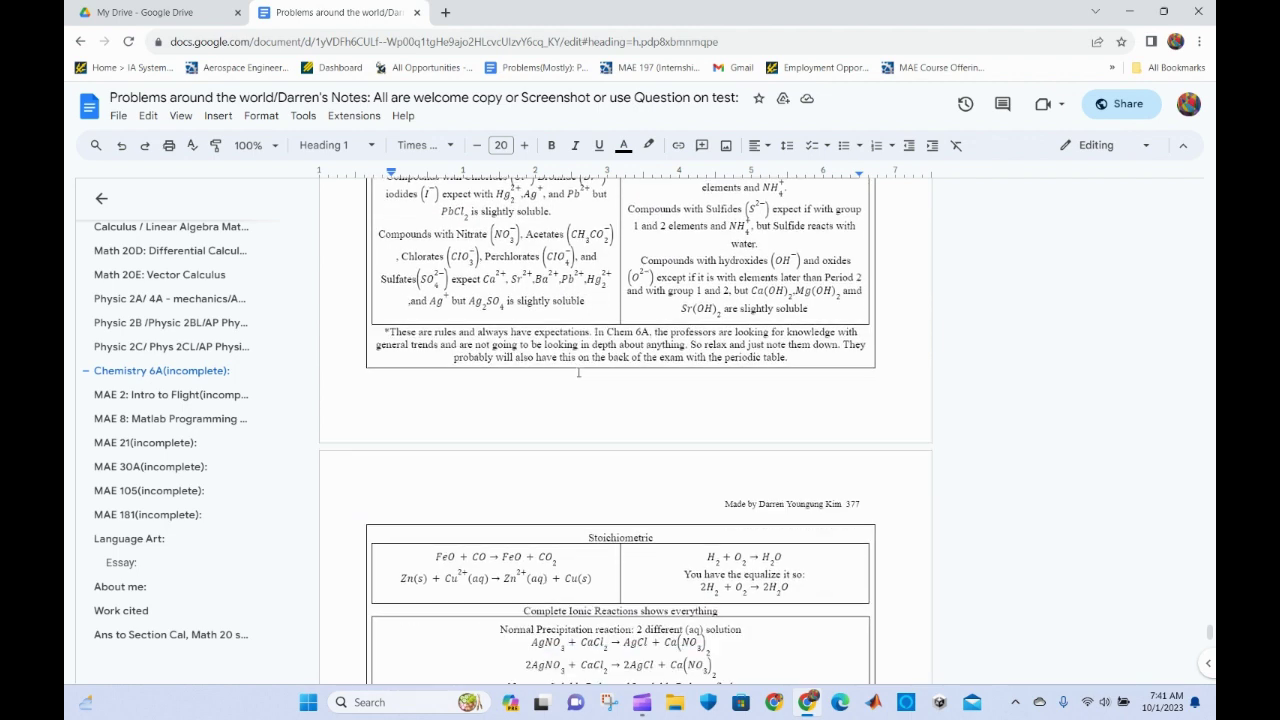
pyautogui.scroll(-3, 610, 341)
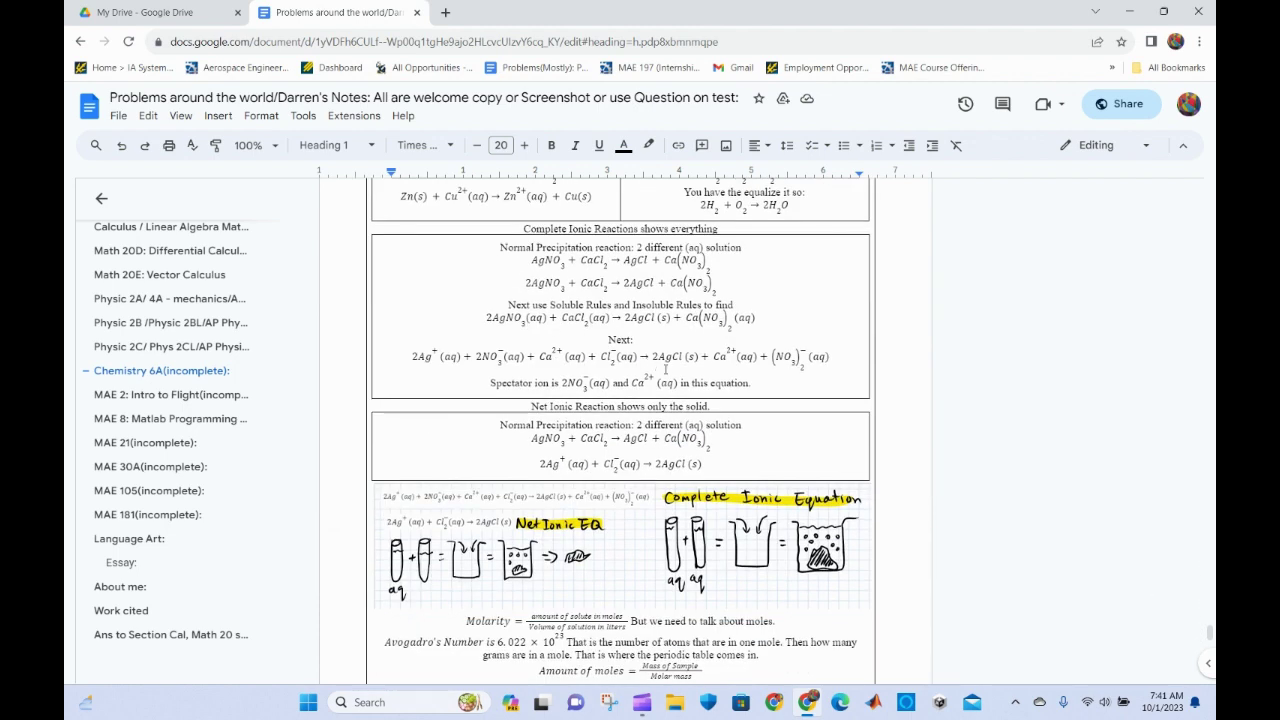
pyautogui.scroll(-1, 668, 366)
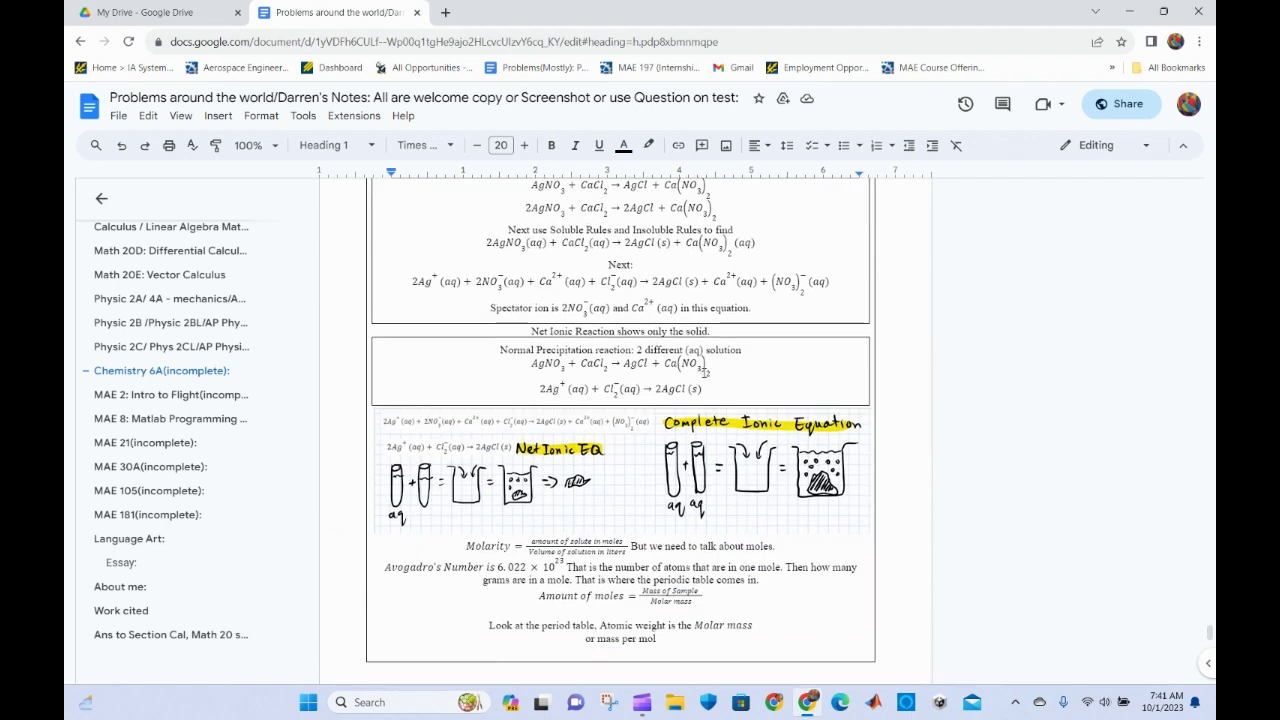
pyautogui.scroll(-2, 712, 391)
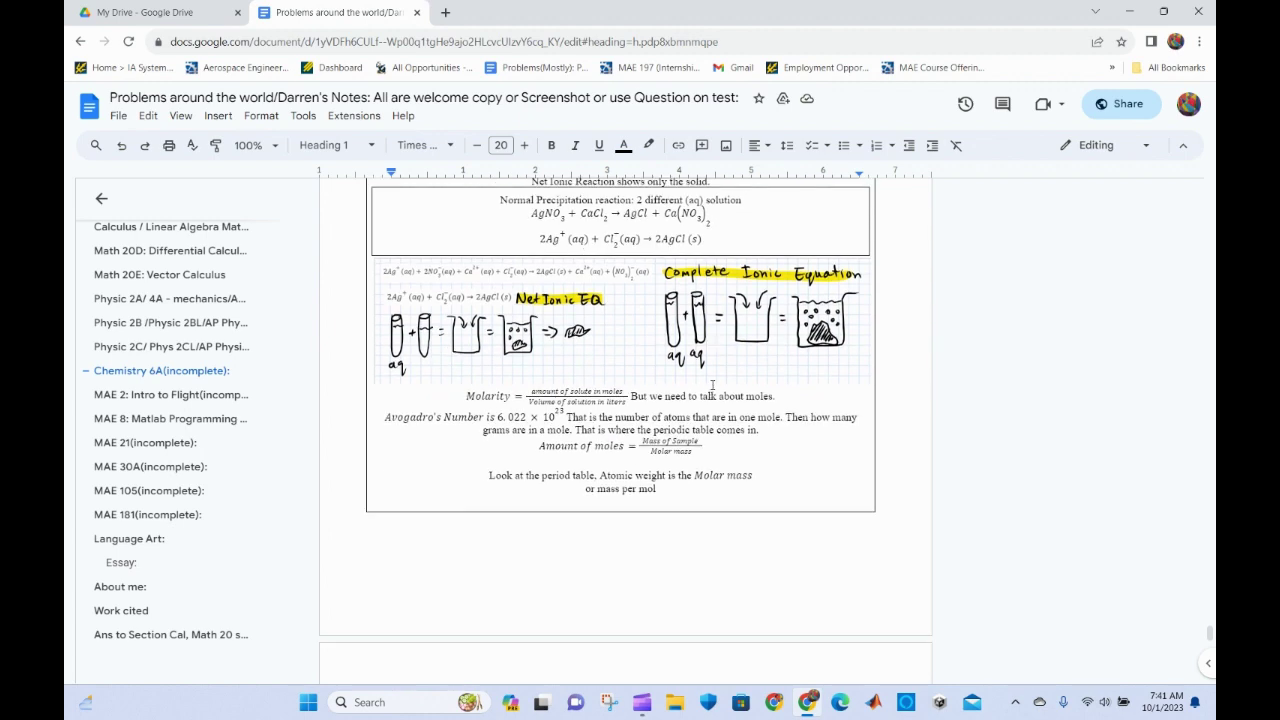
pyautogui.scroll(-4, 700, 390)
pyautogui.scroll(2, 659, 399)
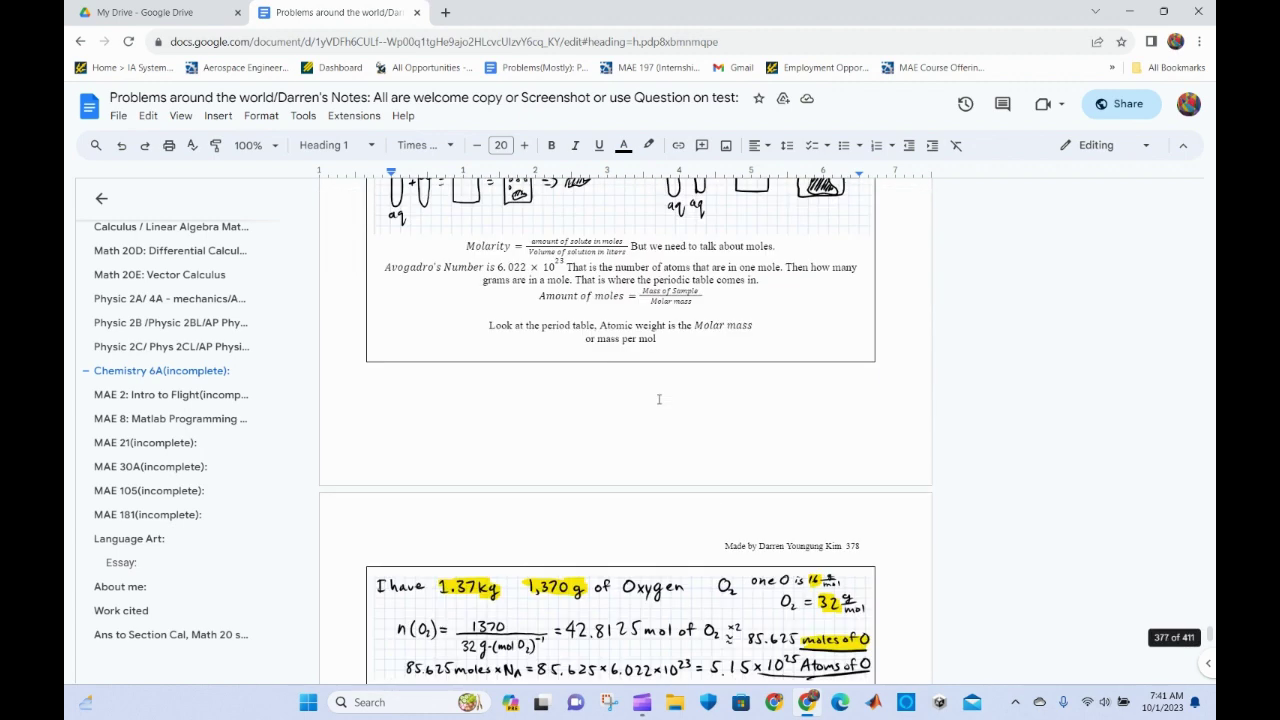
# Add a new line reading "I have 10kg of NaCl" beneath the handwritten oxygen mole calculation on page 378.
pyautogui.scroll(-3, 659, 399)
pyautogui.click(657, 380)
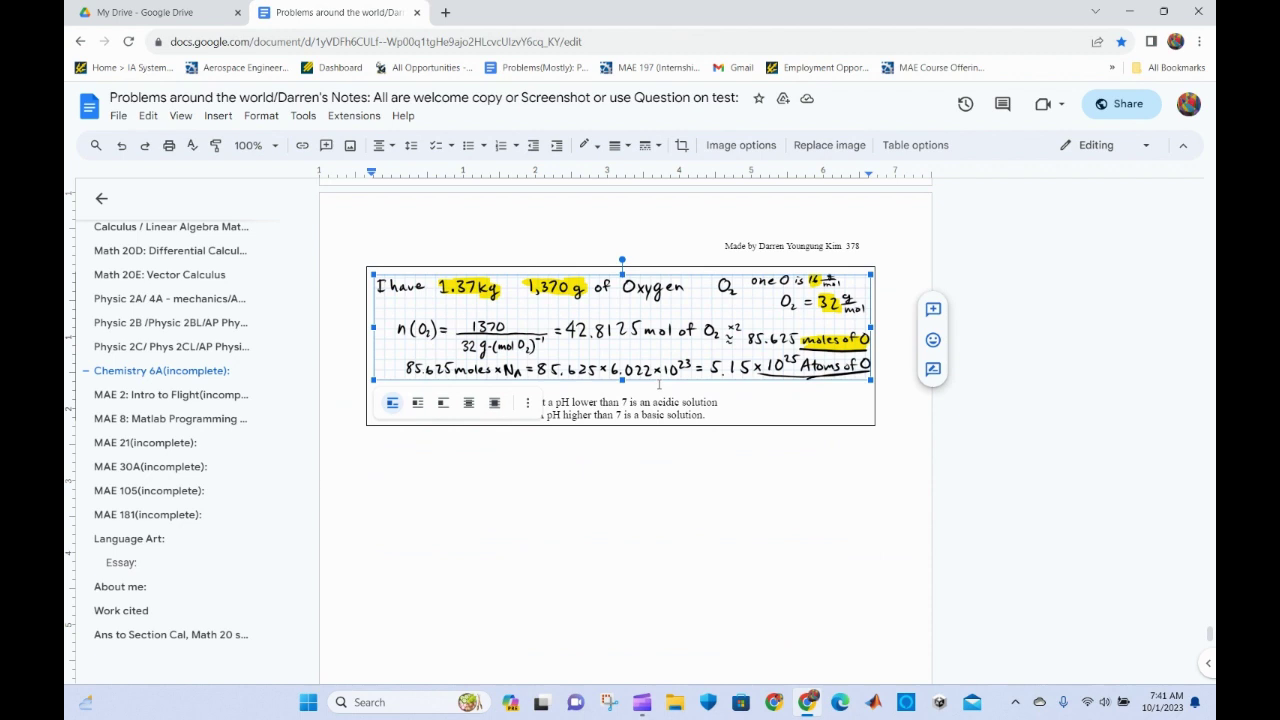
pyautogui.click(655, 397)
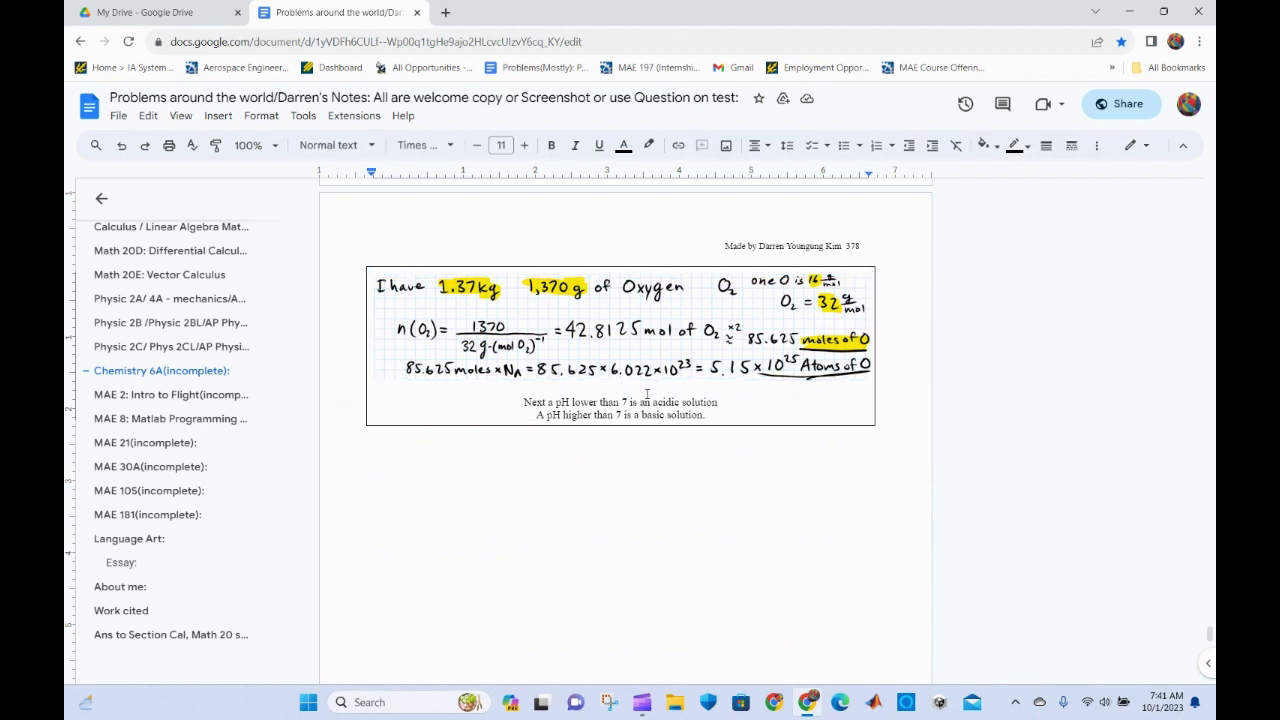
pyautogui.press('Return')
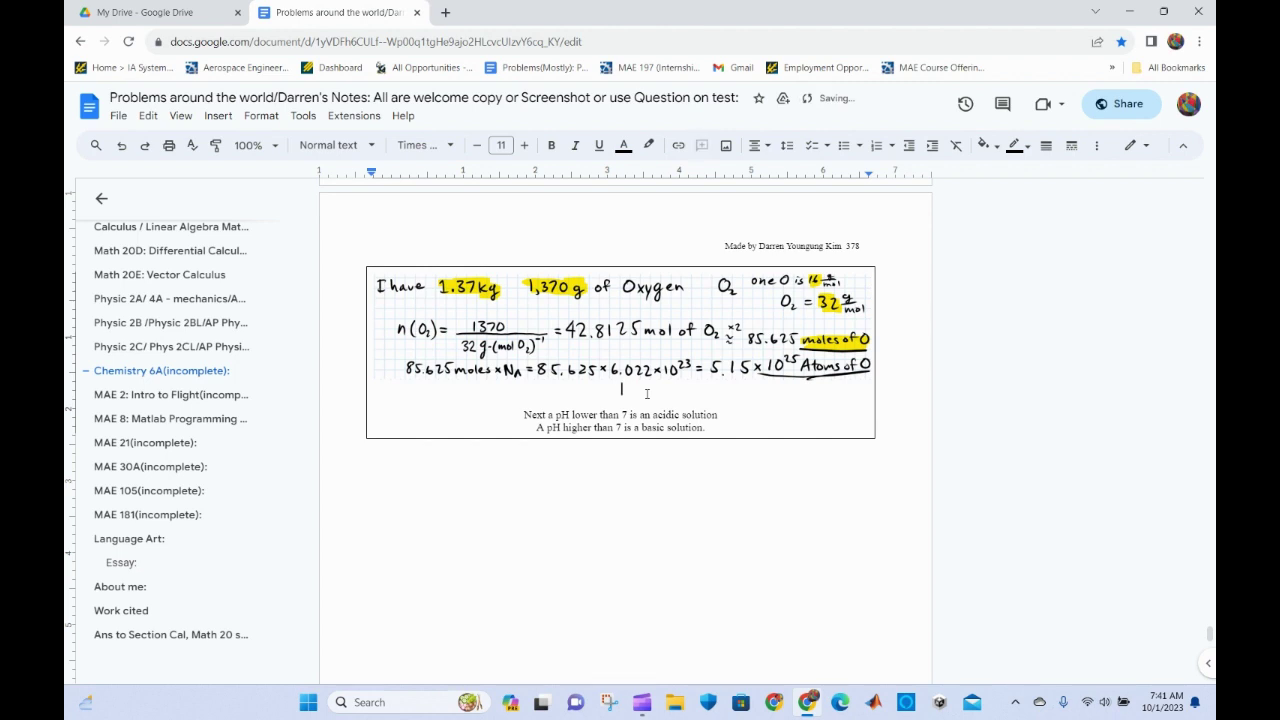
pyautogui.write('I have 10 kg of NAC')
pyautogui.press('BackSpace')
pyautogui.press('BackSpace')
pyautogui.write('aCl')
# Insert an equation reading 10000g after "NaCl" in the new line.
pyautogui.click(218, 116)
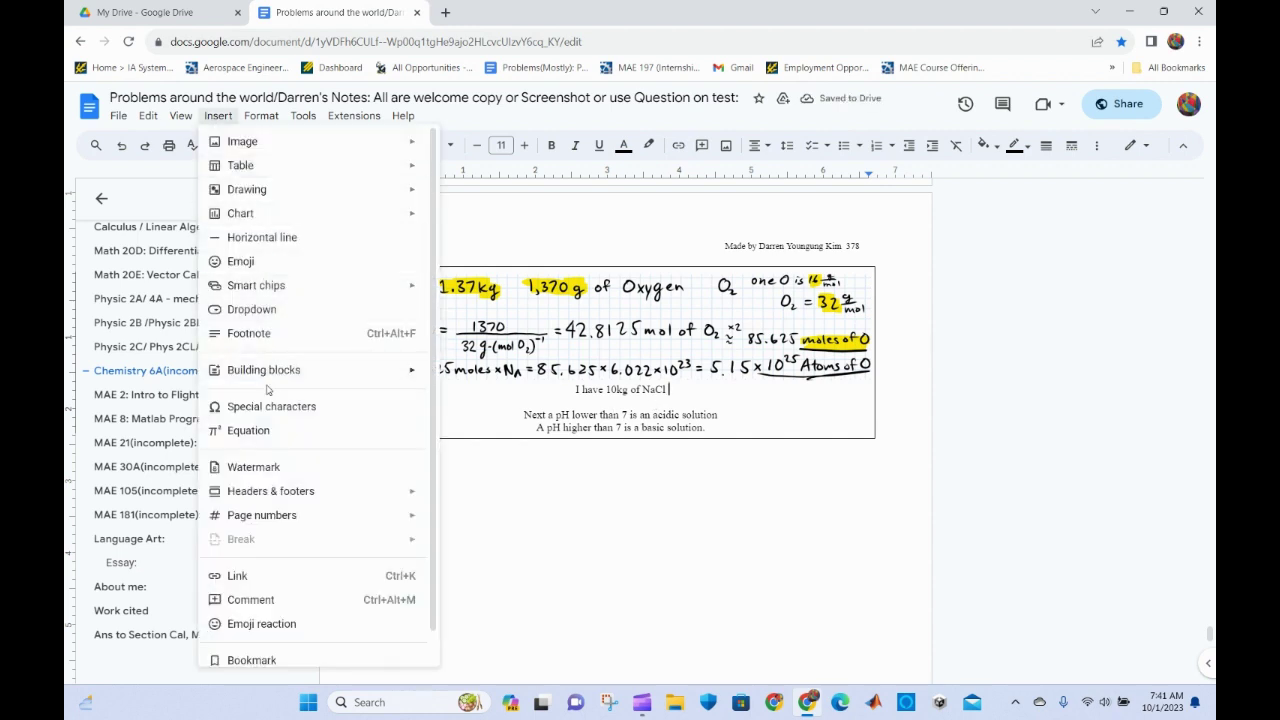
pyautogui.click(250, 430)
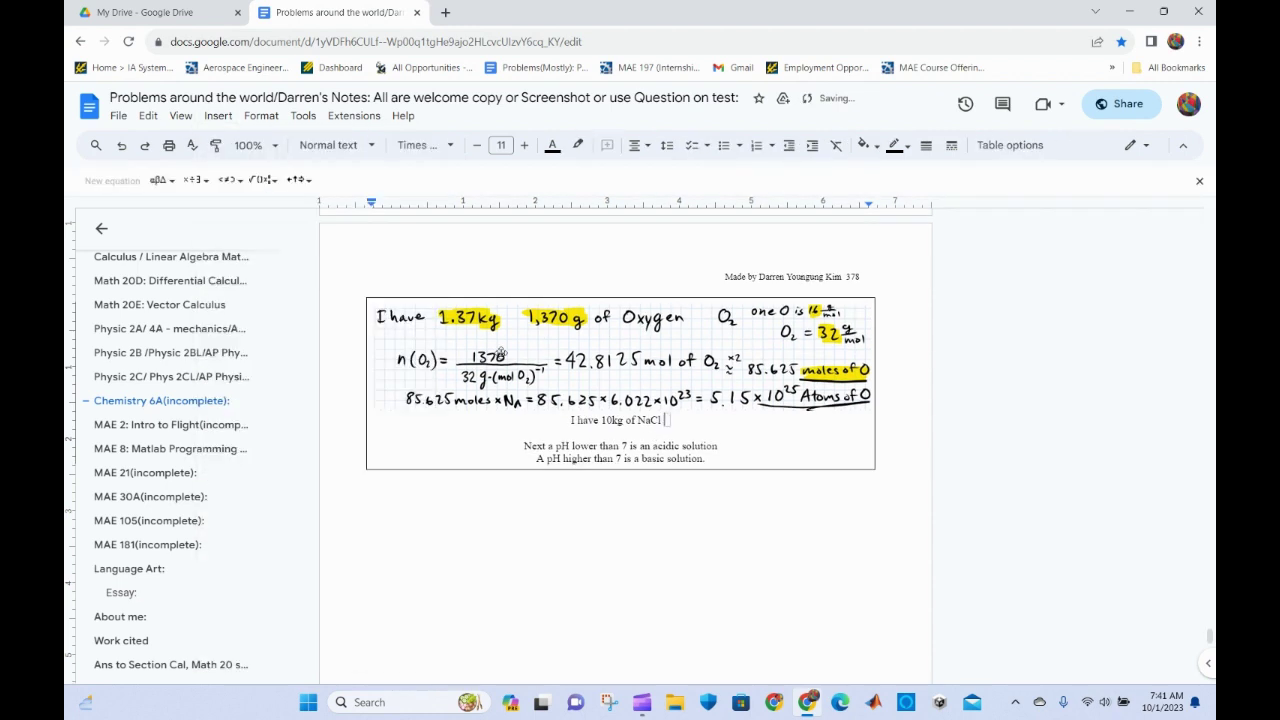
pyautogui.write('1000')
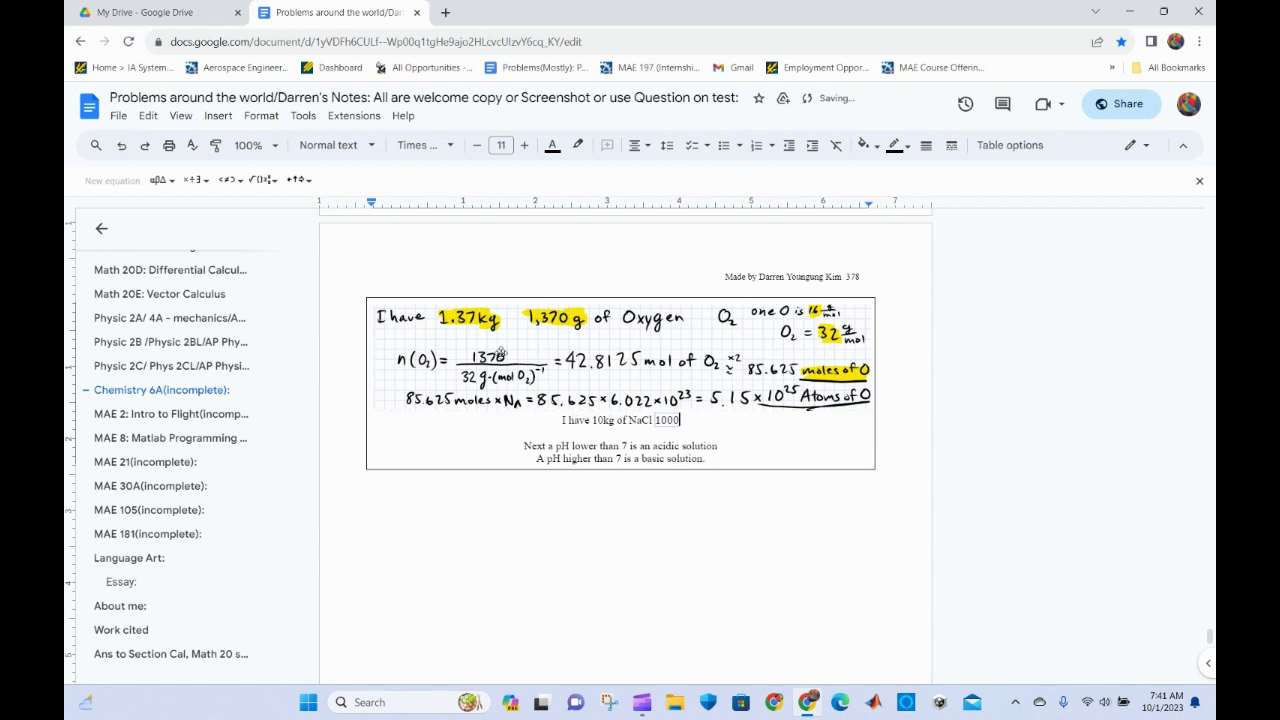
pyautogui.write('g')
pyautogui.press('Right')
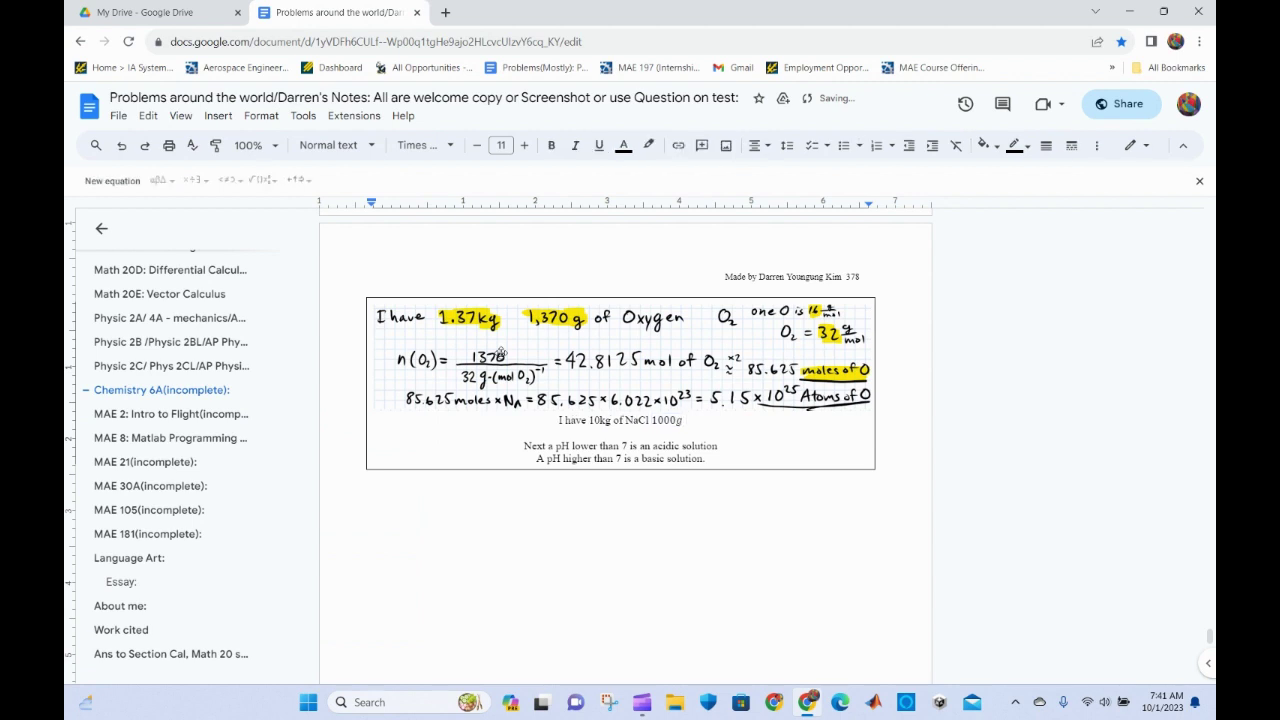
pyautogui.press('Up')
pyautogui.click(690, 421)
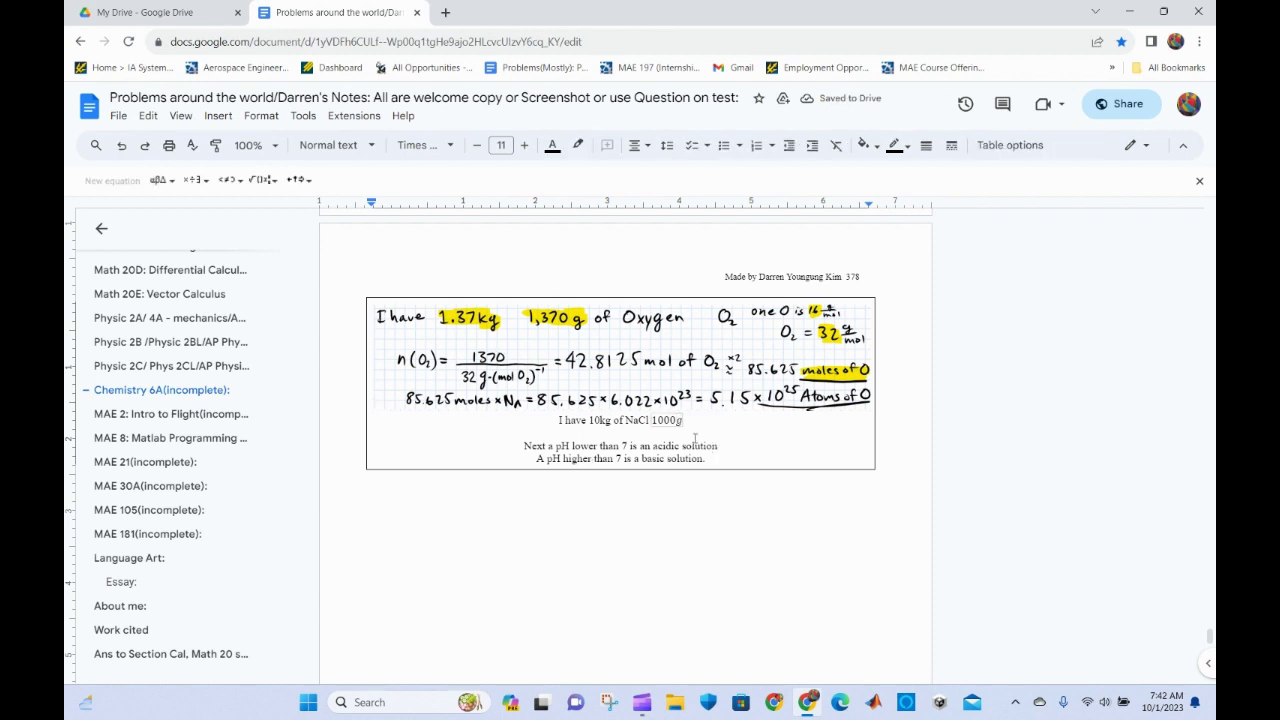
pyautogui.write('0')
pyautogui.click(700, 427)
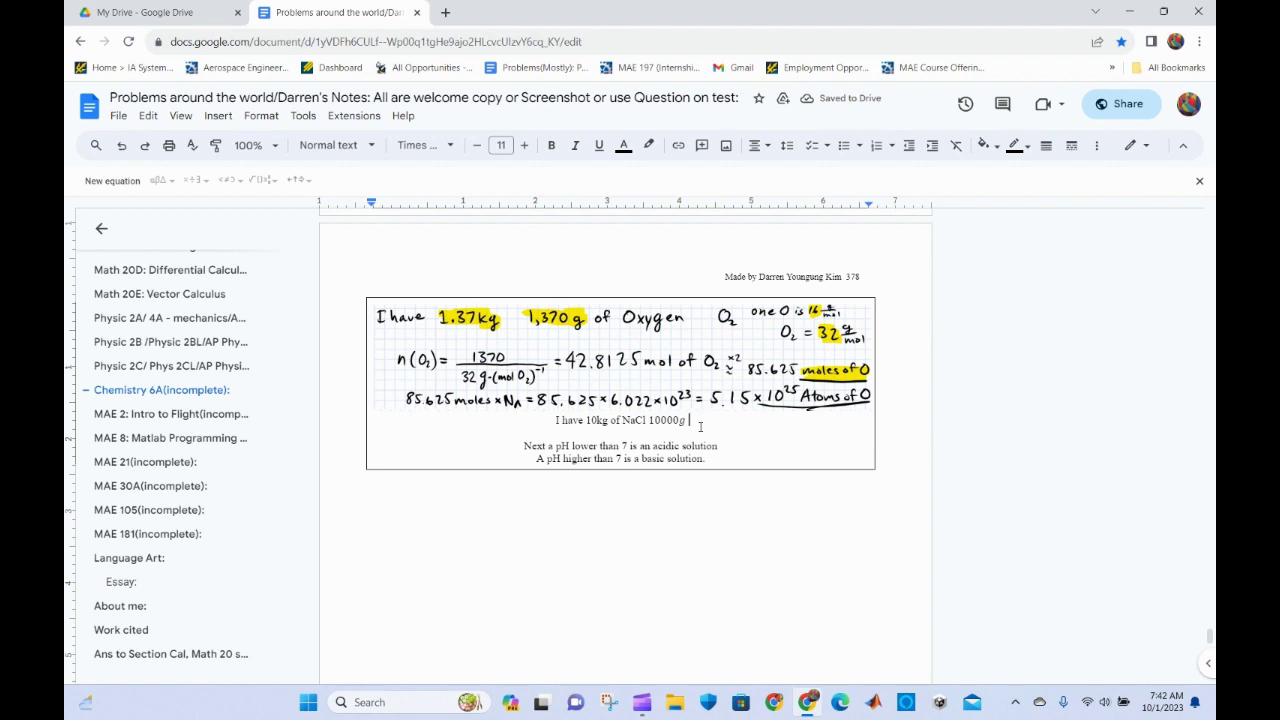
# Continue the sentence after the 10000g equation with ", we then dissolve it in water".
pyautogui.press('BackSpace')
pyautogui.write(', we')
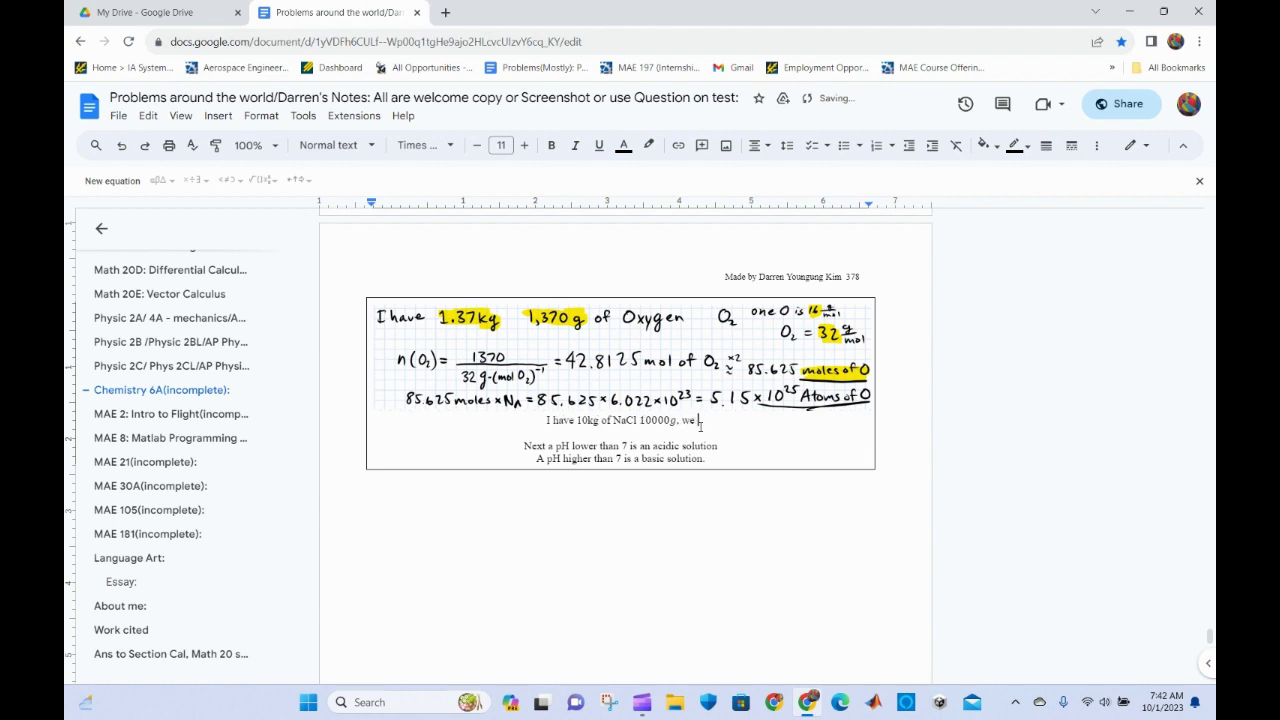
pyautogui.write(' then di')
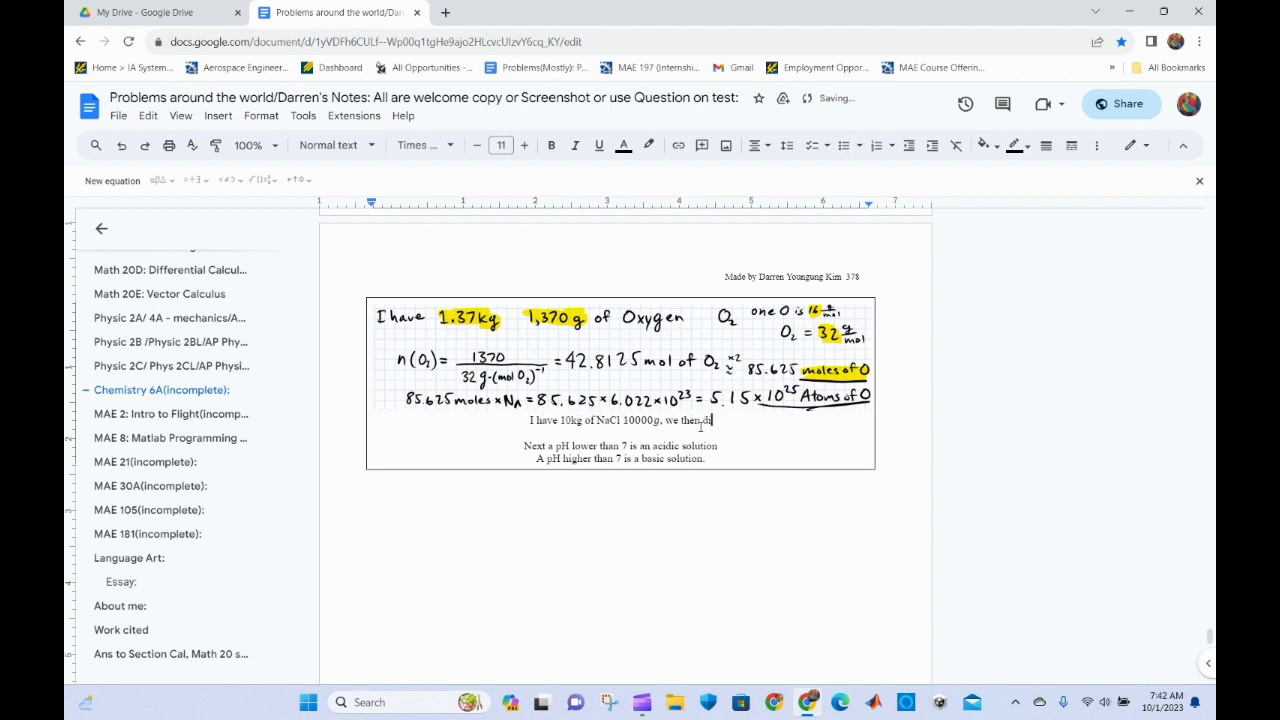
pyautogui.write('ssolv')
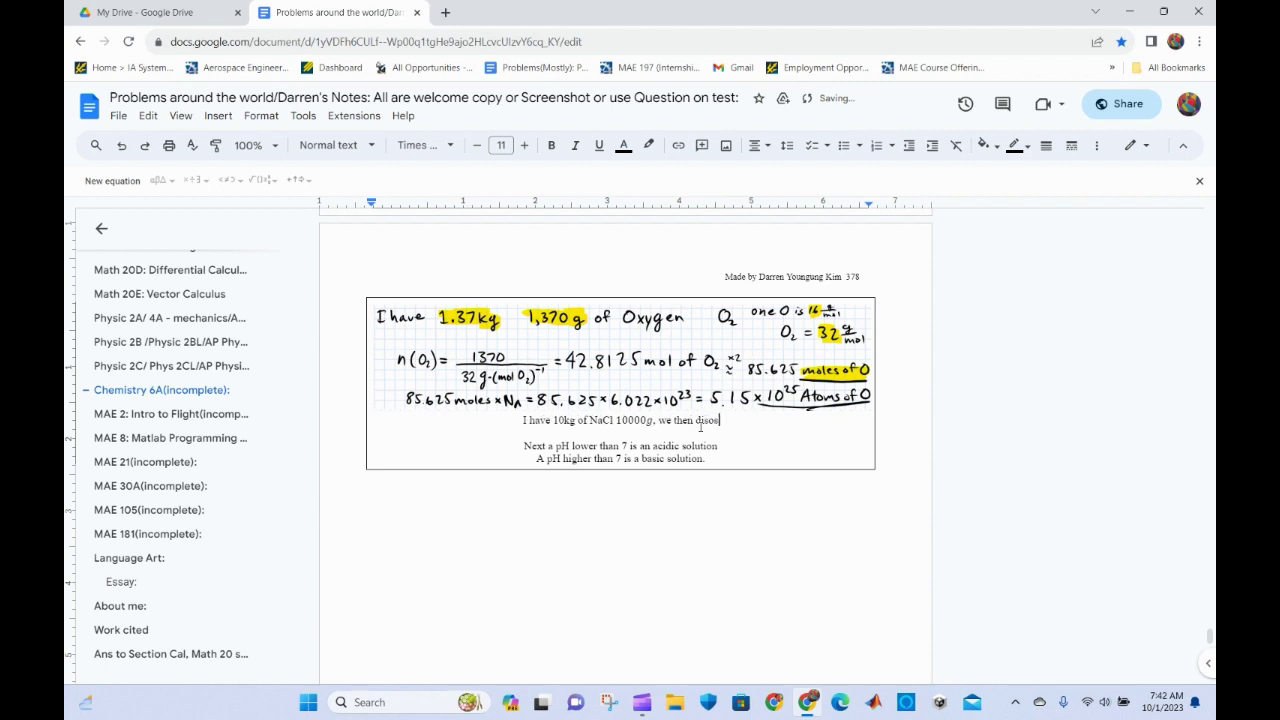
pyautogui.write('e it in w')
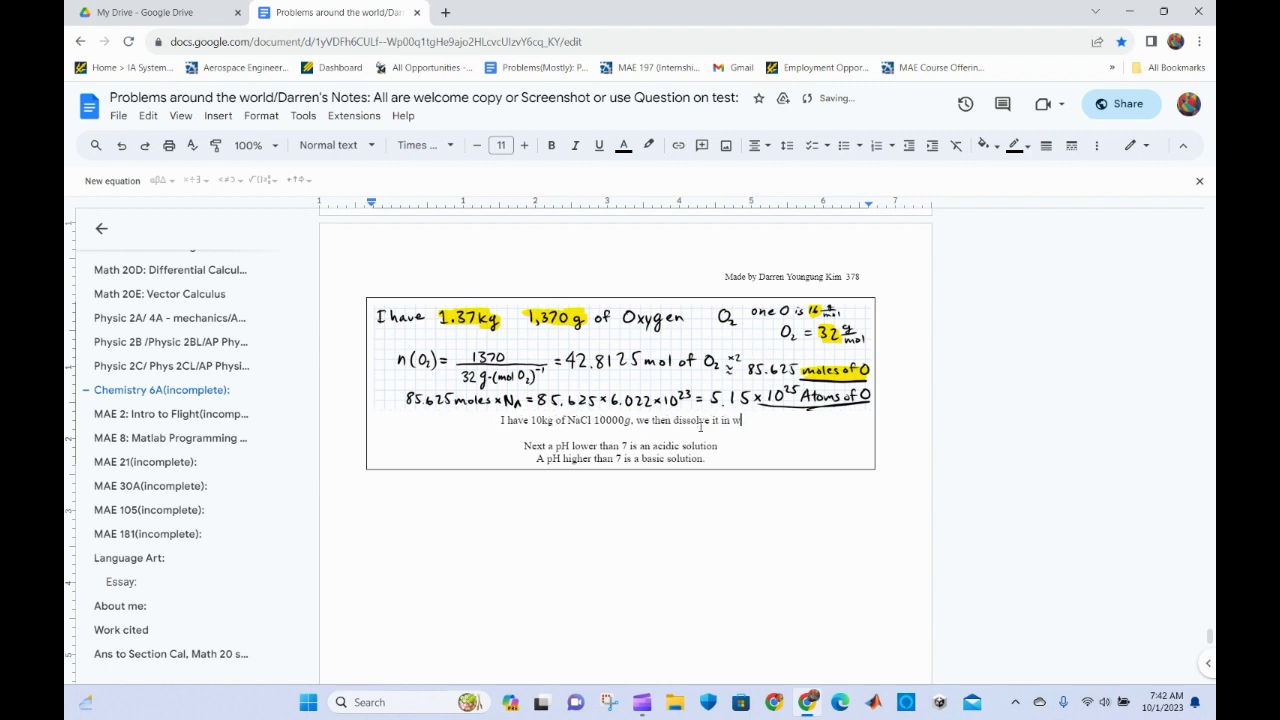
pyautogui.write('ater')
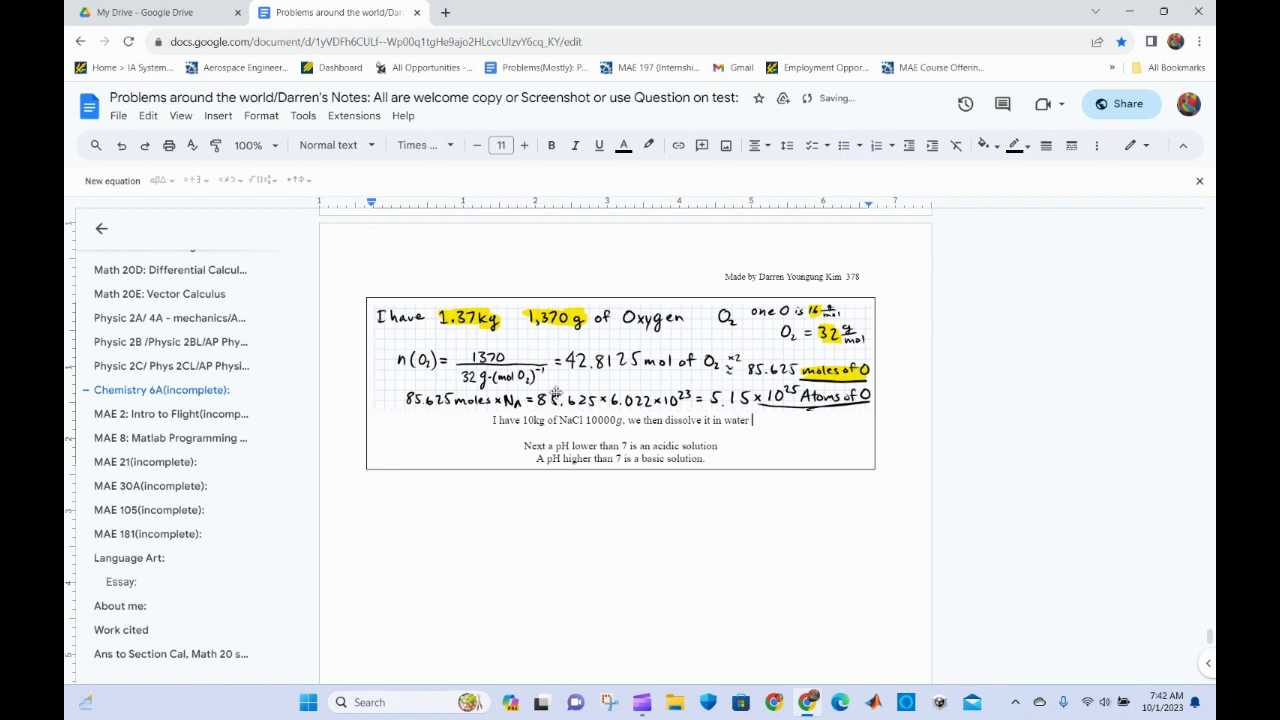
# Insert an equation after "water" with H₂O in parentheses, the 2 set as a subscript.
pyautogui.click(110, 181)
pyautogui.click(263, 179)
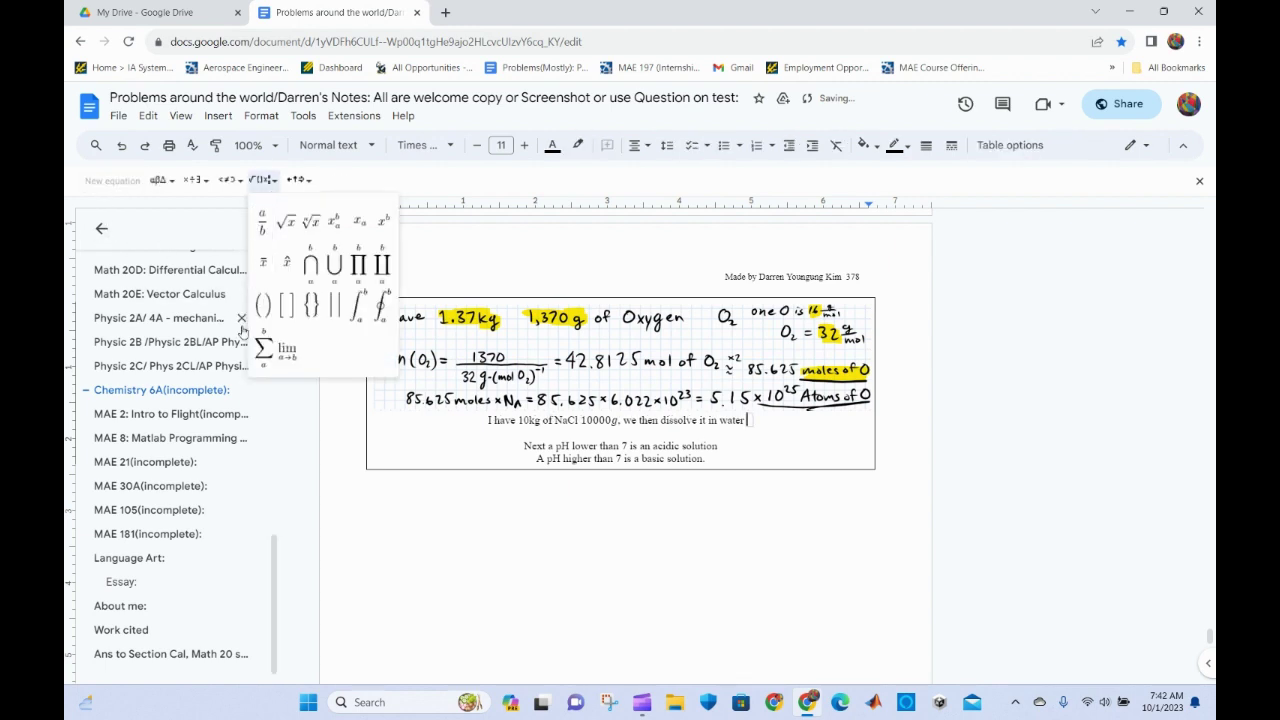
pyautogui.click(263, 300)
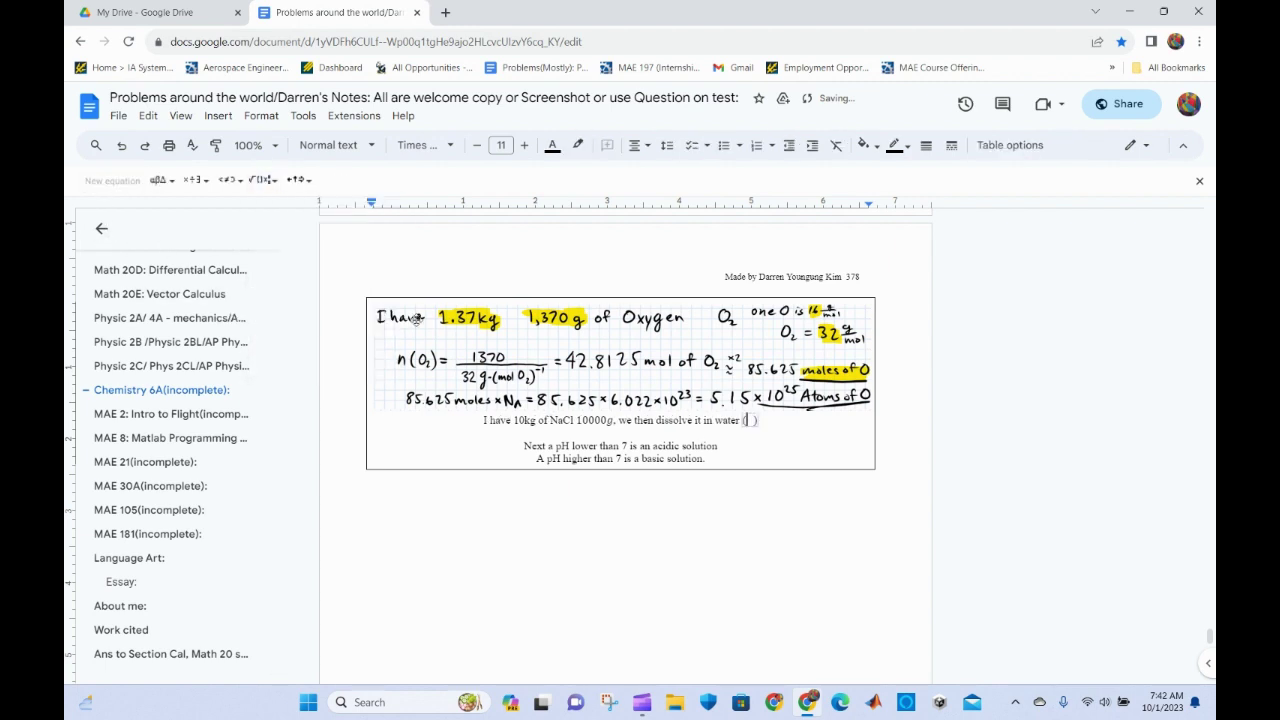
pyautogui.write('H_')
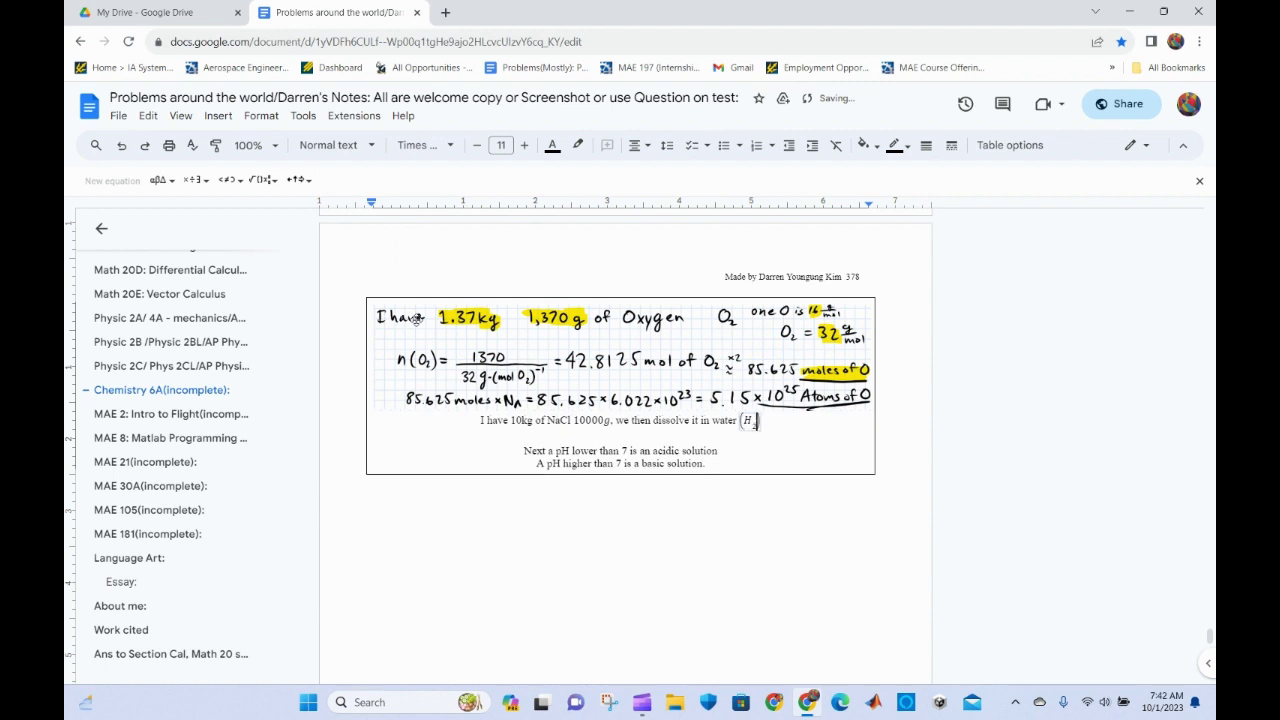
pyautogui.write('2')
pyautogui.press('Right')
pyautogui.write('O')
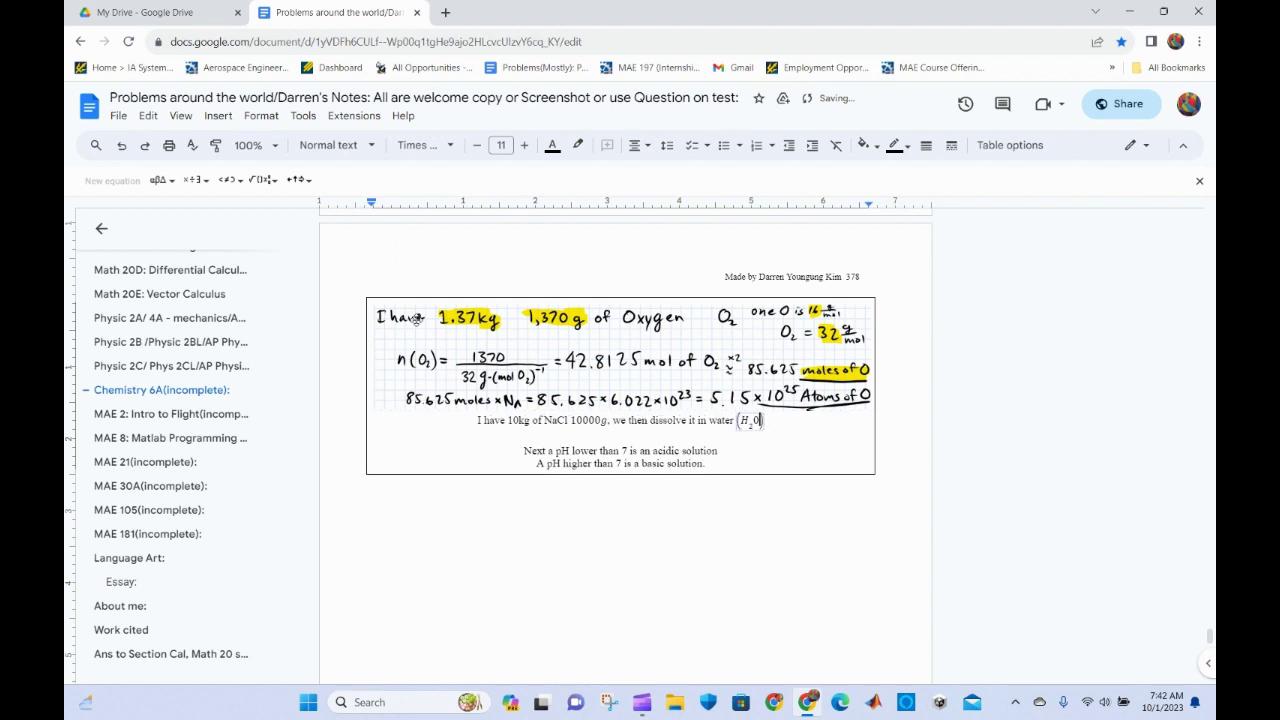
pyautogui.press('Right')
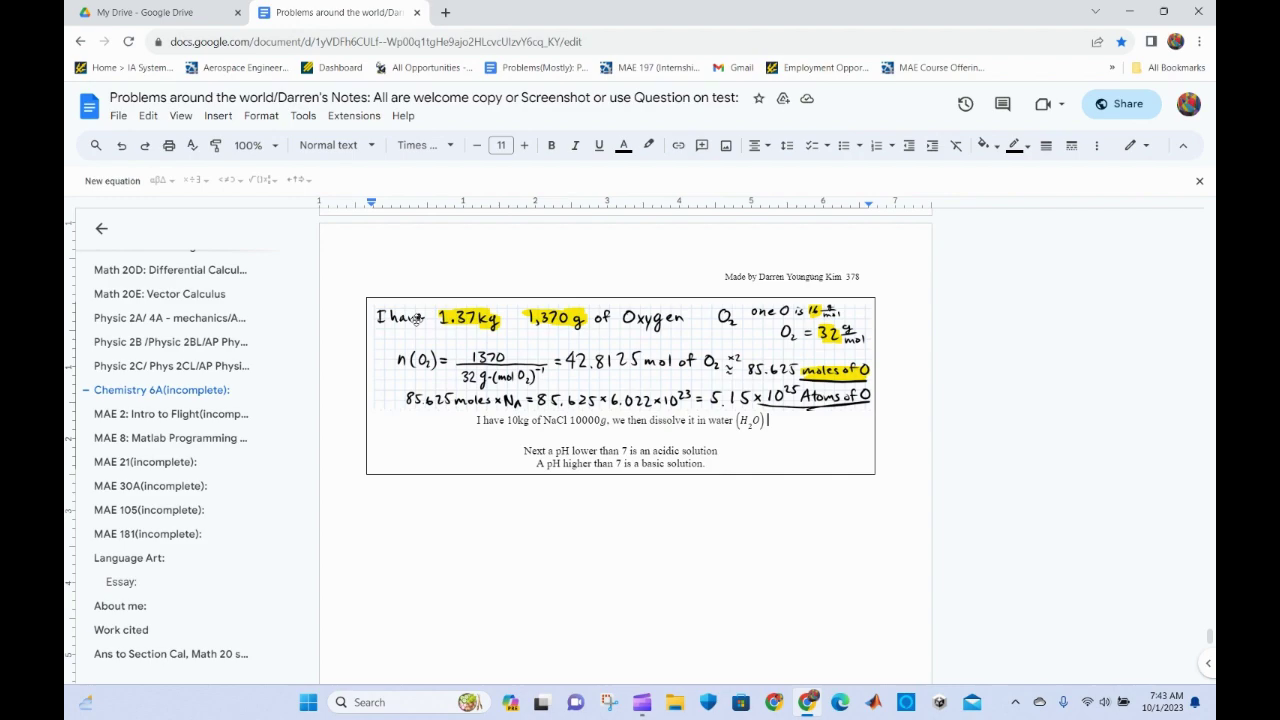
# Look through the Chemistry 6A section for the periodic table's atomic masses, and return to the NaCl example on page 378.
pyautogui.scroll(-10, 457, 389)
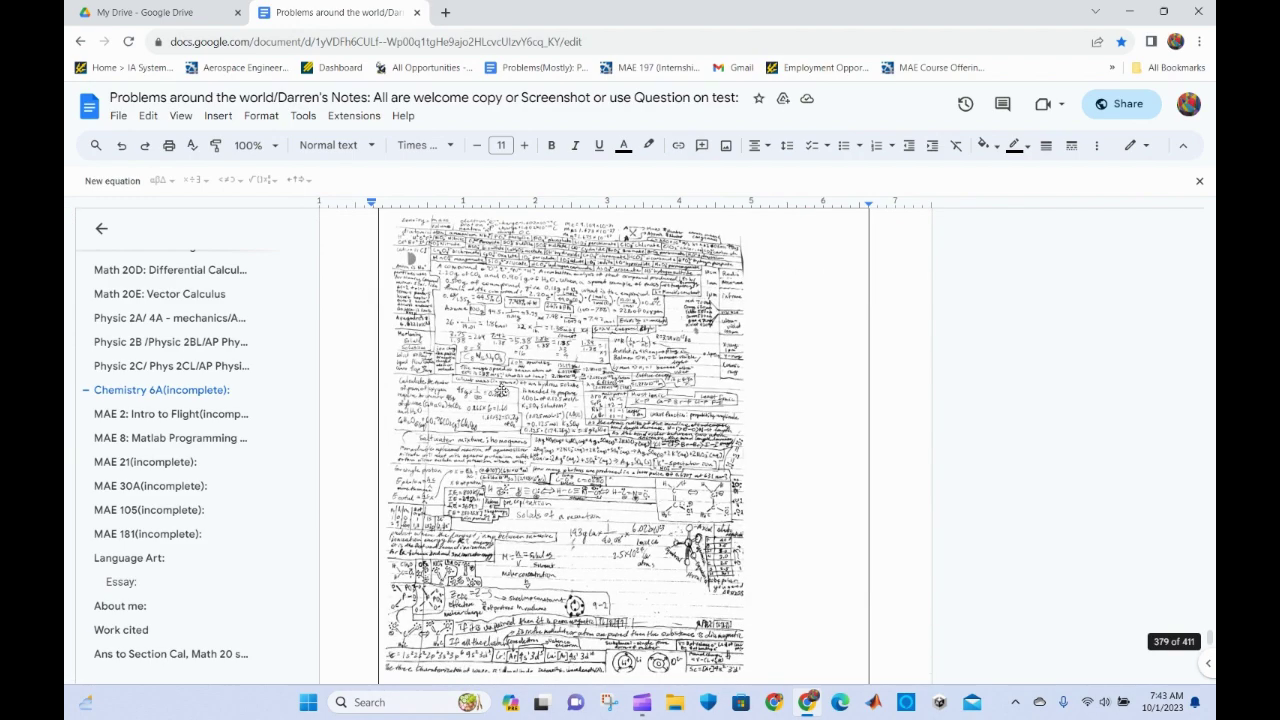
pyautogui.scroll(3, 600, 400)
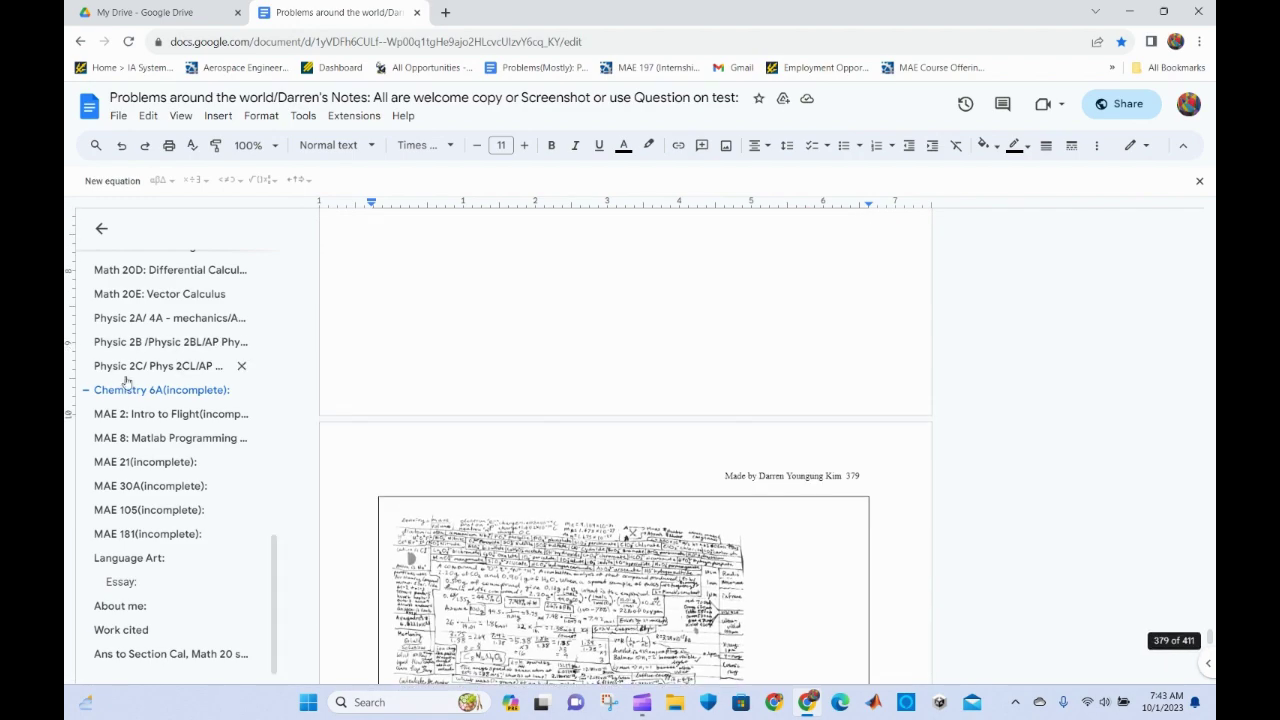
pyautogui.click(185, 390)
pyautogui.scroll(-20, 623, 390)
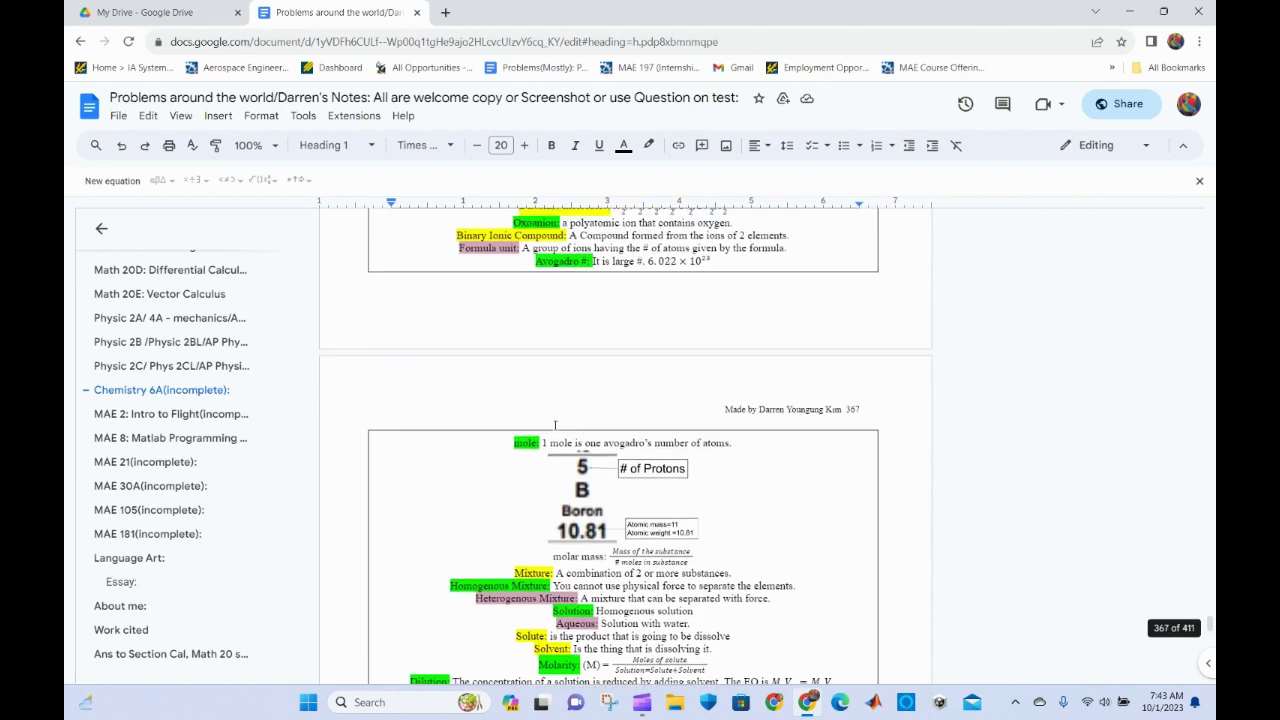
pyautogui.scroll(-3, 638, 423)
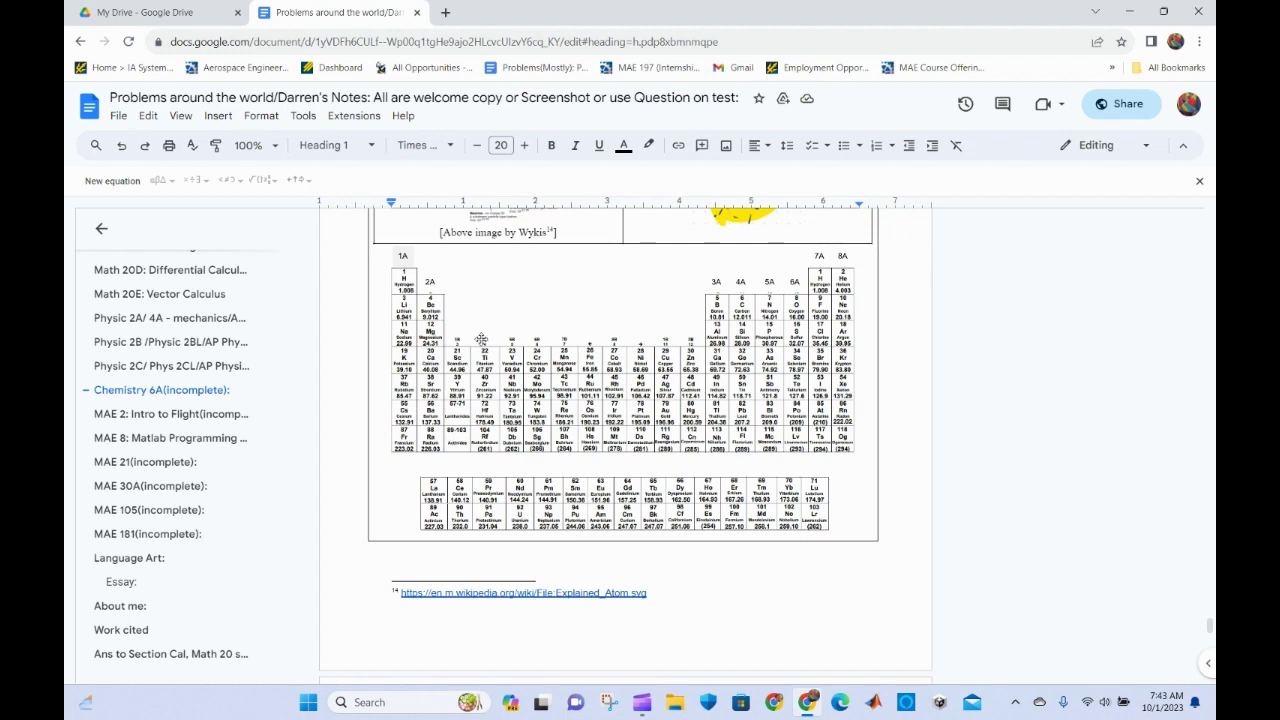
pyautogui.scroll(-20, 663, 448)
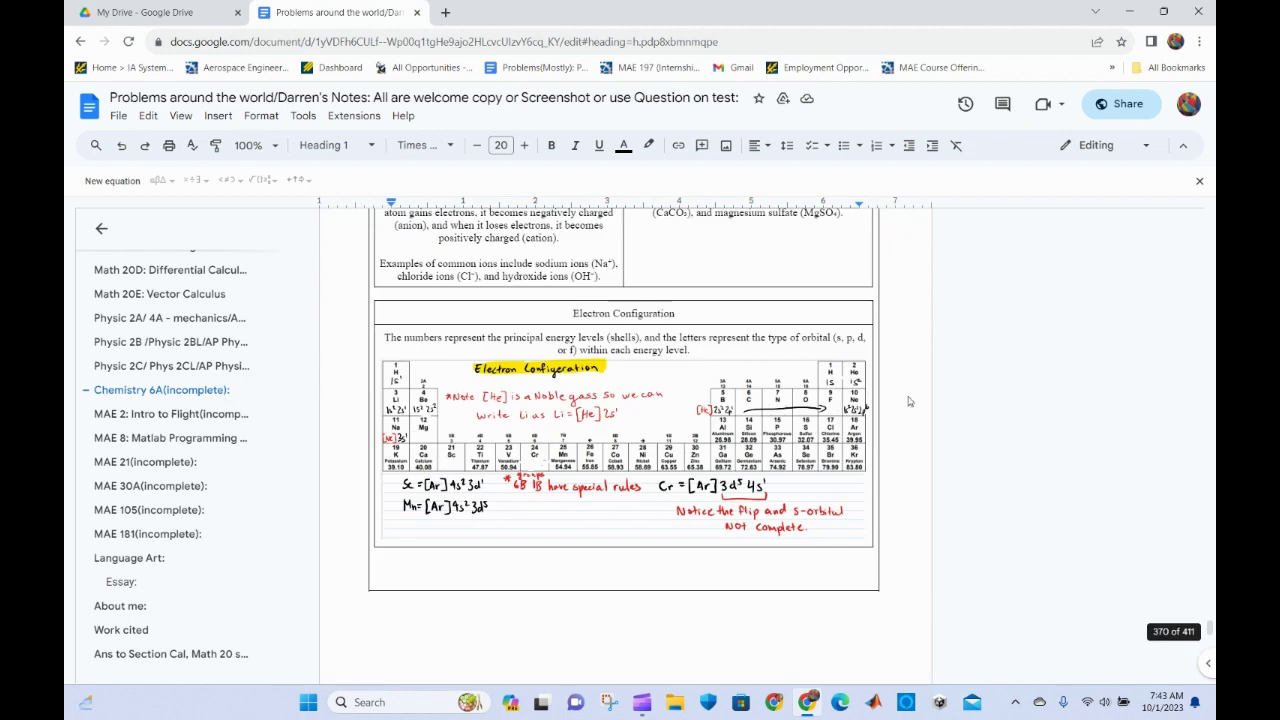
pyautogui.scroll(-10, 663, 448)
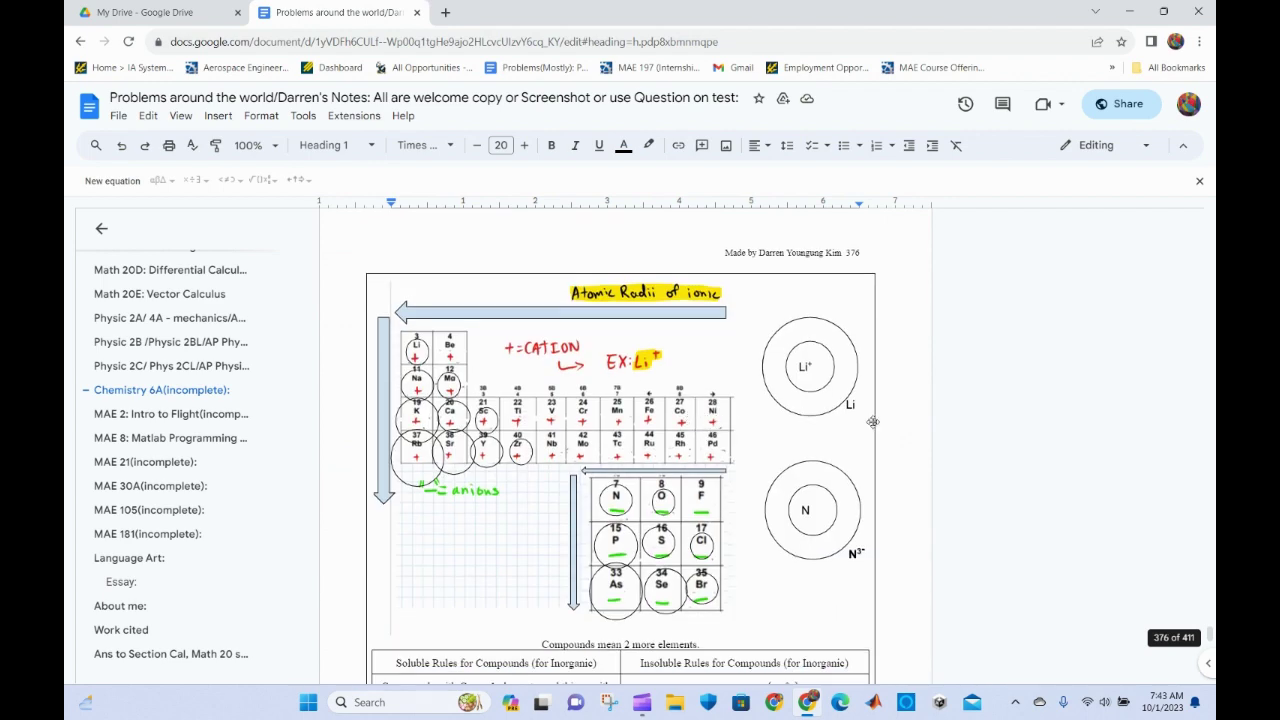
pyautogui.scroll(-15, 802, 455)
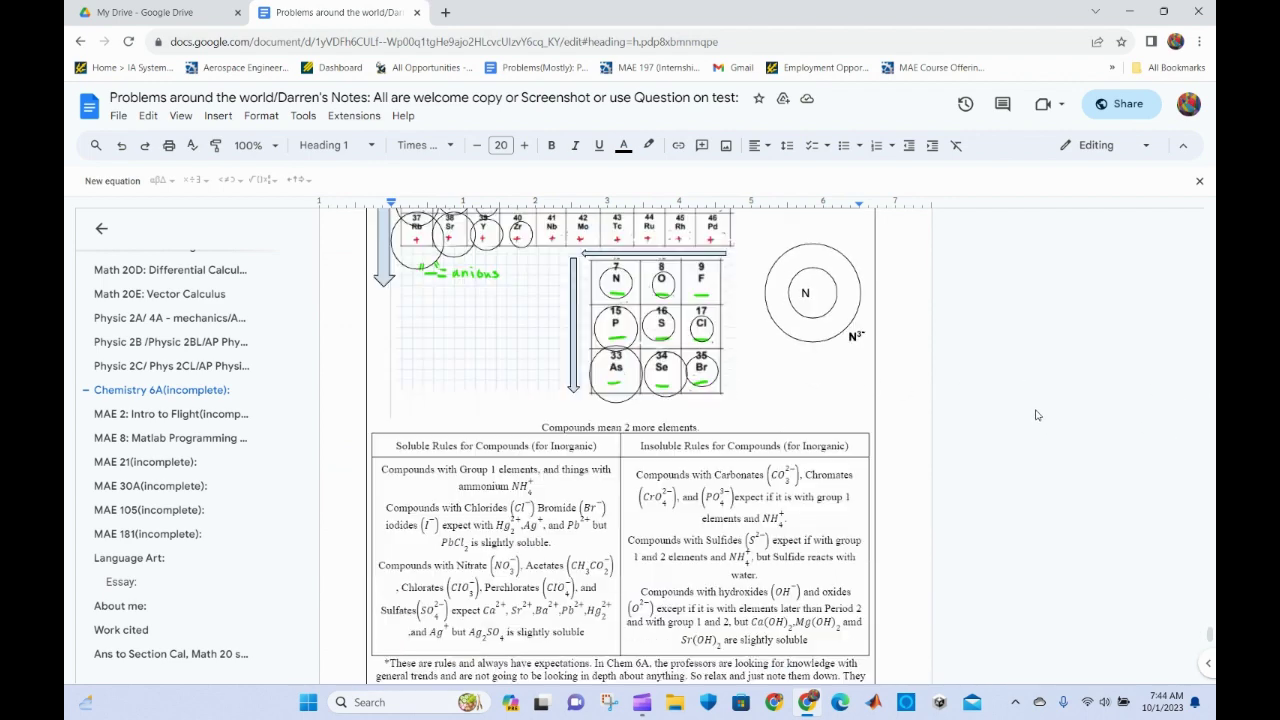
pyautogui.scroll(-5, 802, 455)
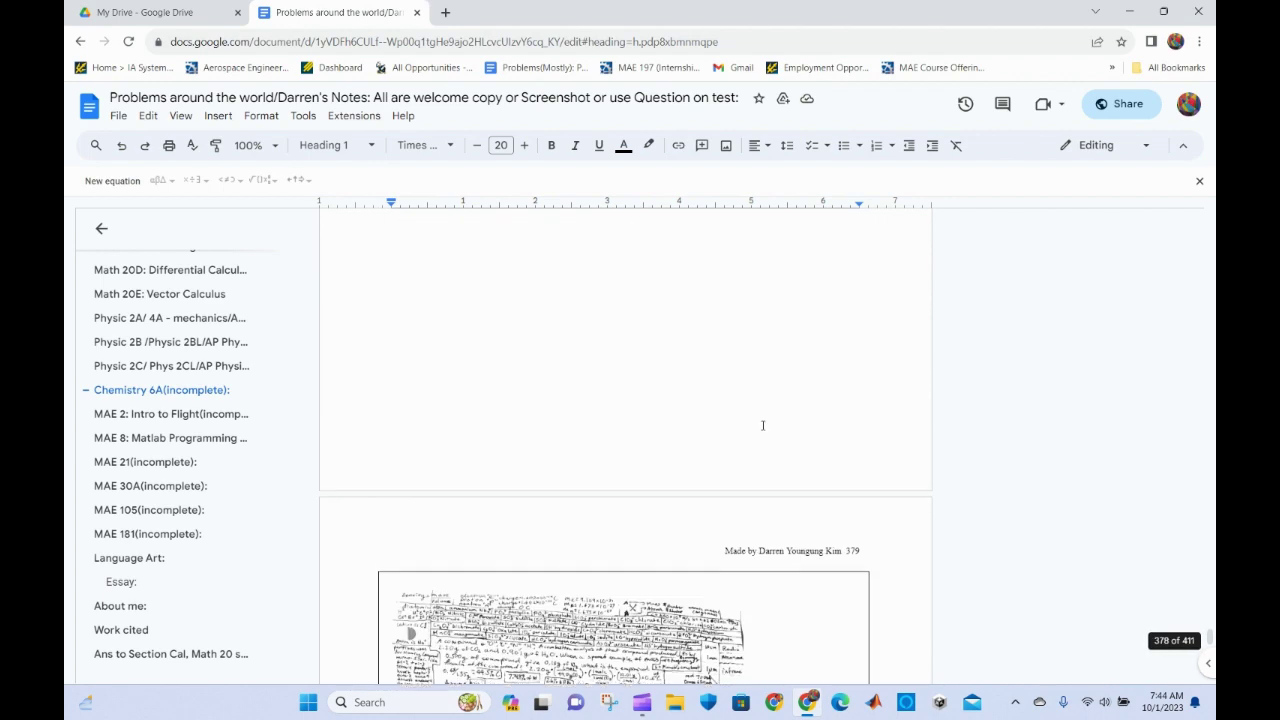
# Insert an equation after (H₂O) containing a fraction with 10000 over 78.
pyautogui.click(760, 436)
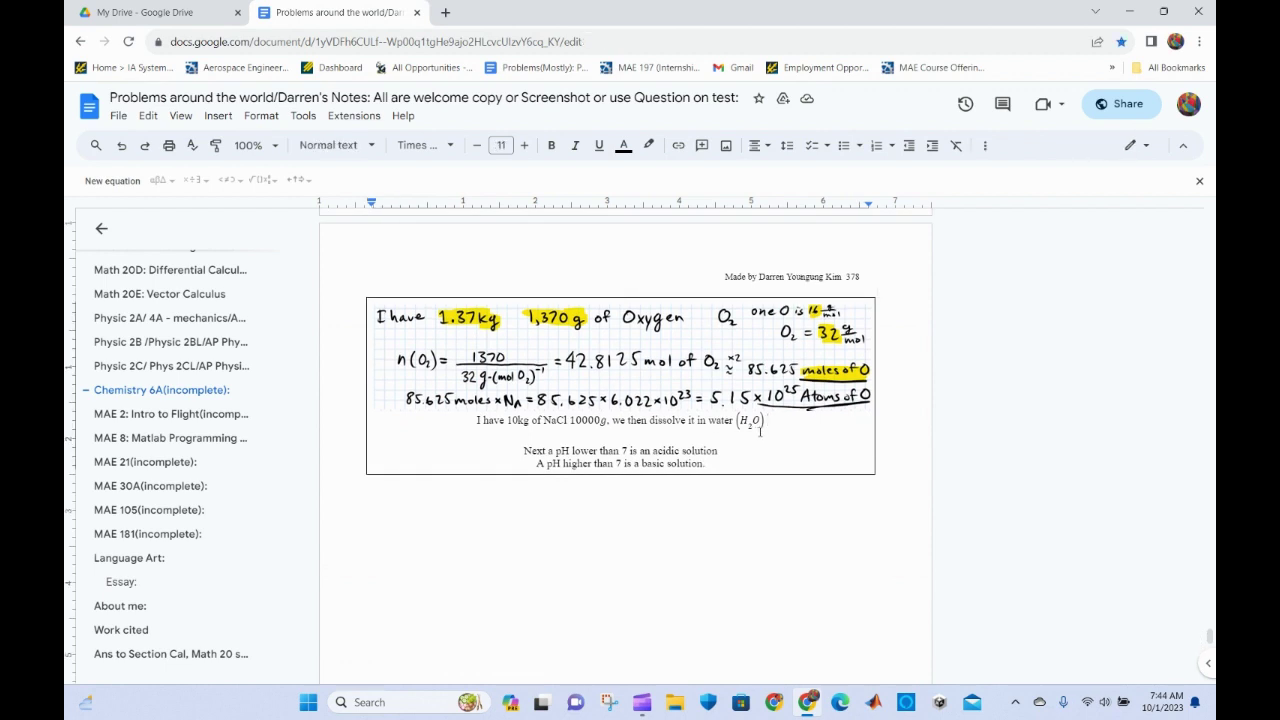
pyautogui.click(112, 180)
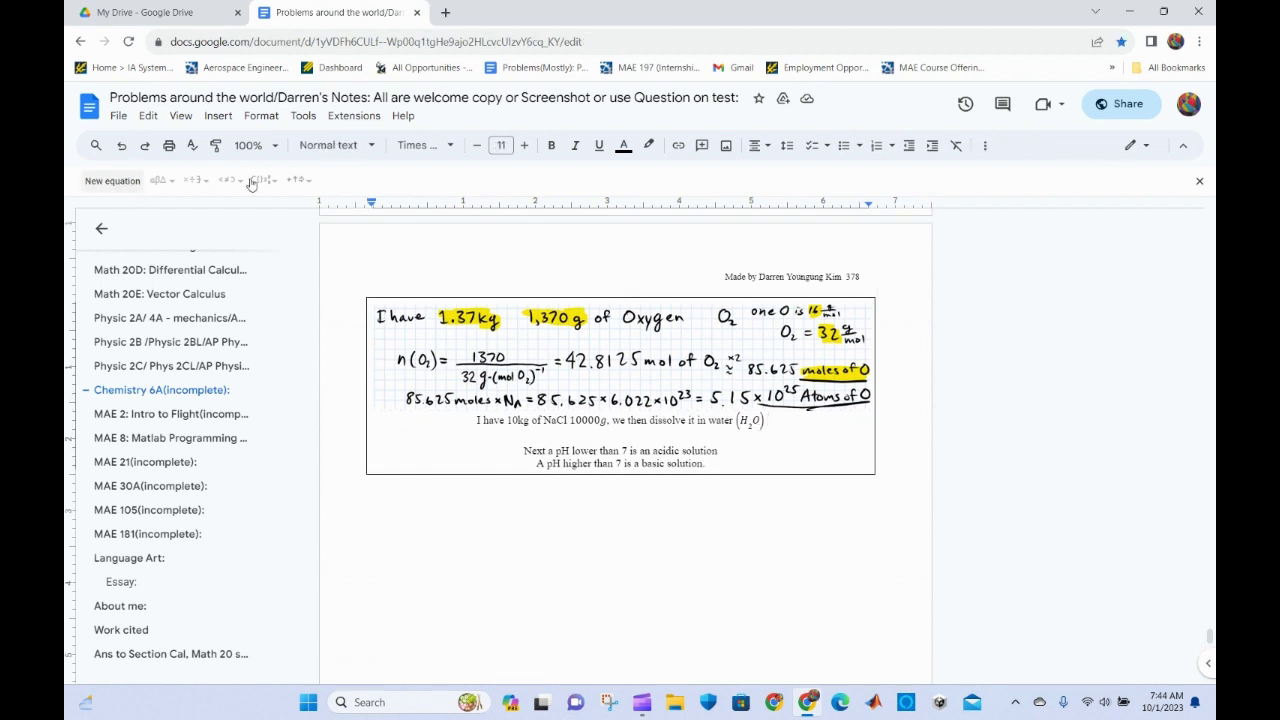
pyautogui.click(262, 179)
pyautogui.click(262, 180)
pyautogui.click(260, 256)
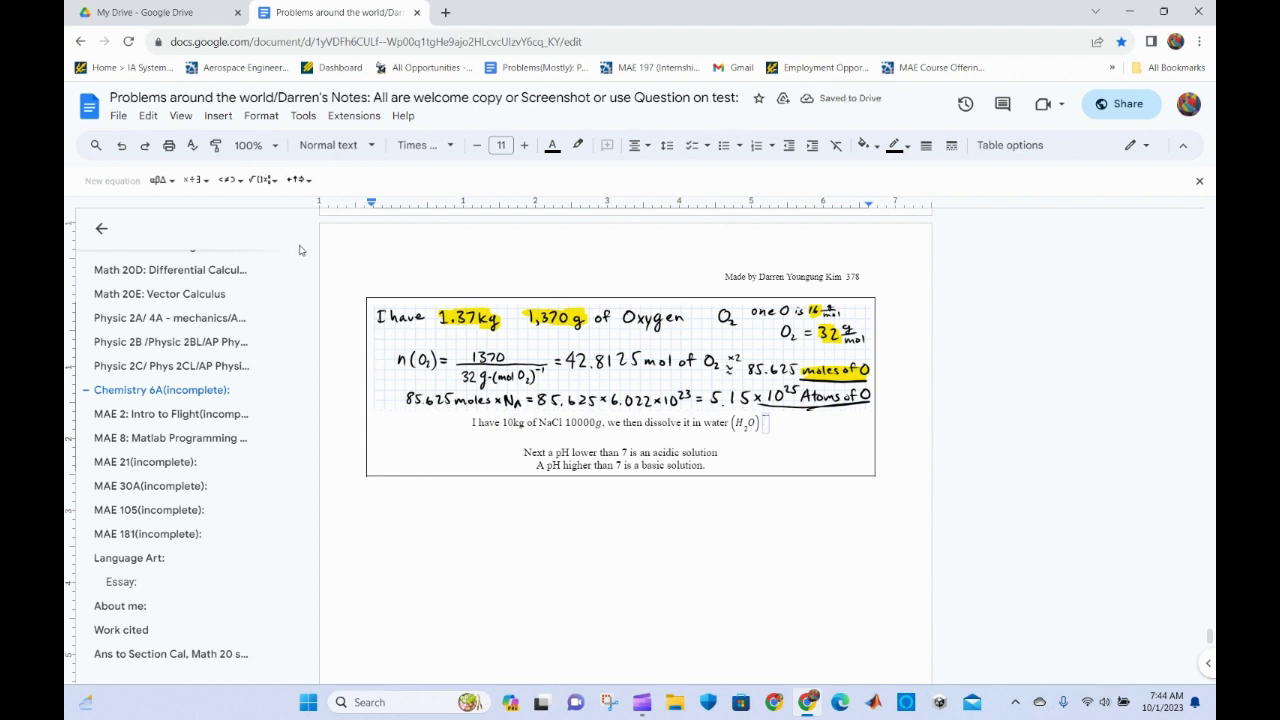
pyautogui.click(266, 182)
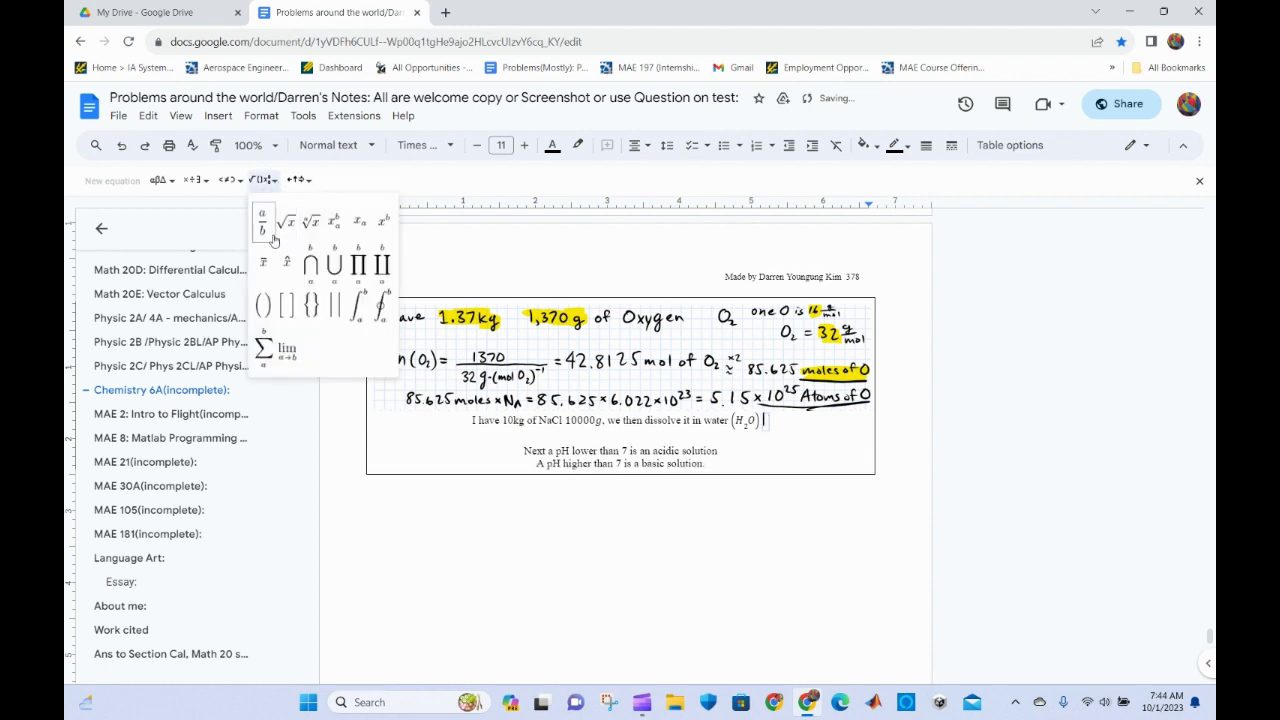
pyautogui.click(266, 240)
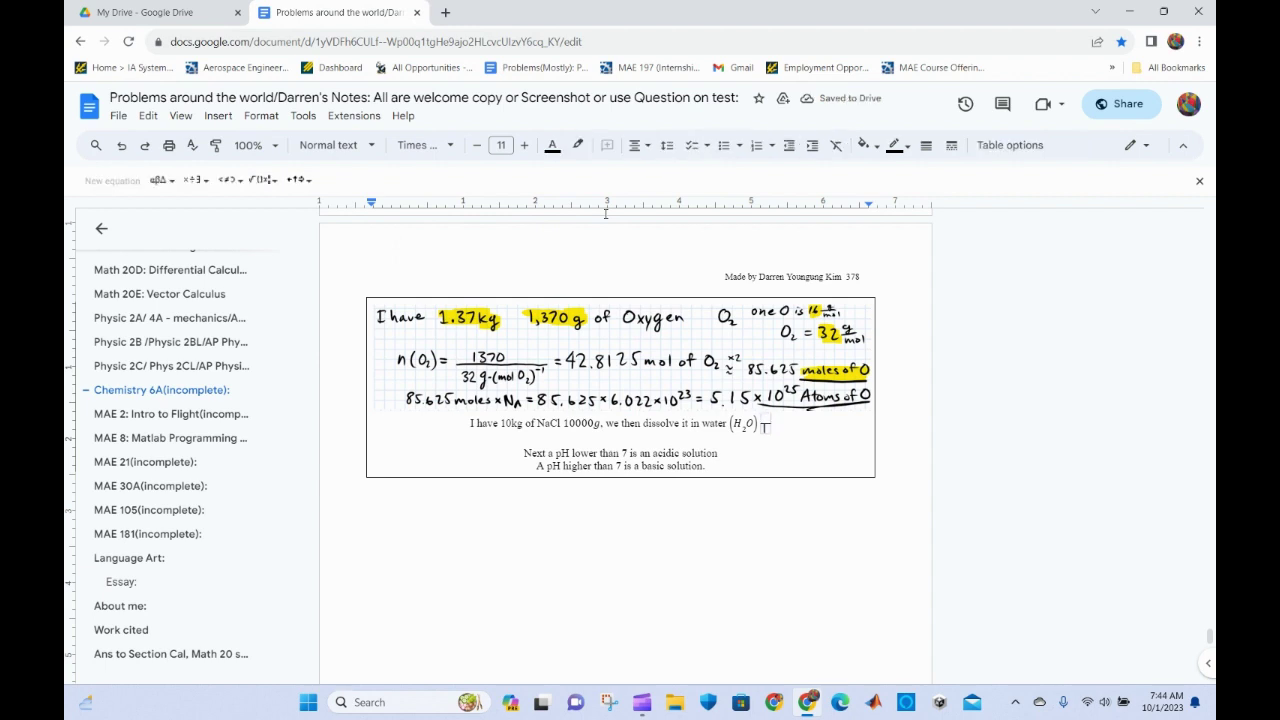
pyautogui.write('1000')
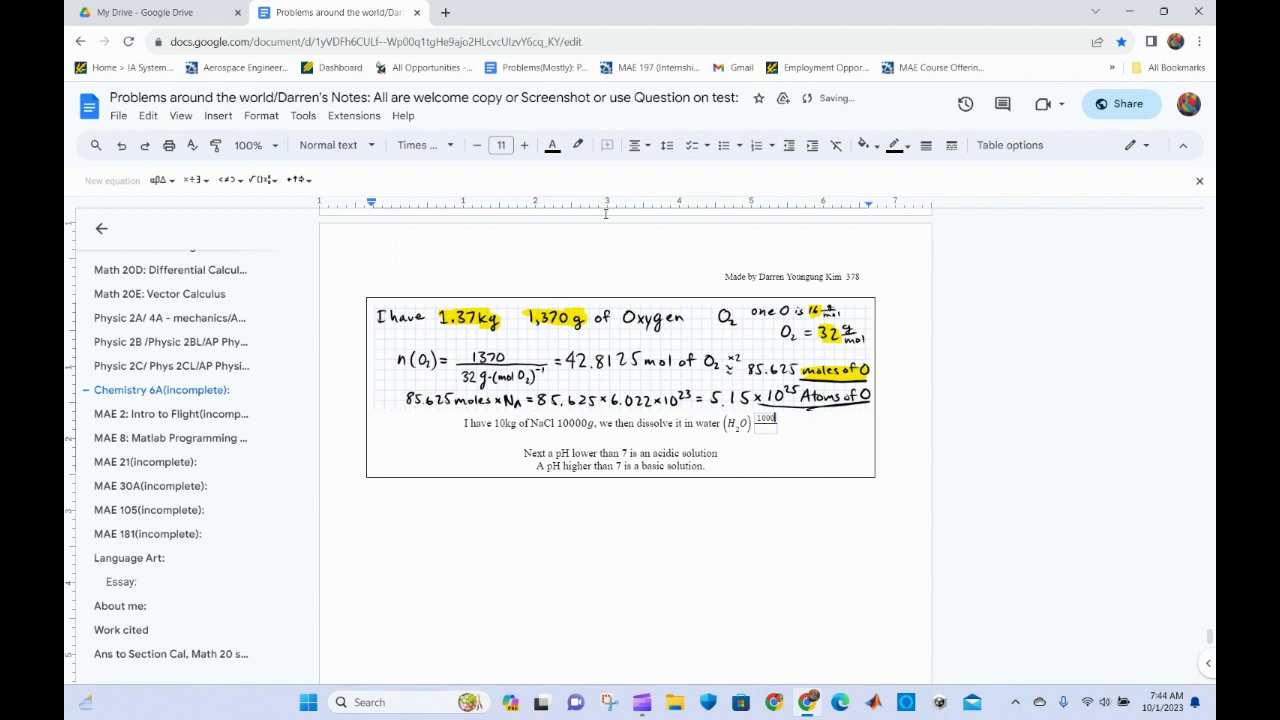
pyautogui.write('0')
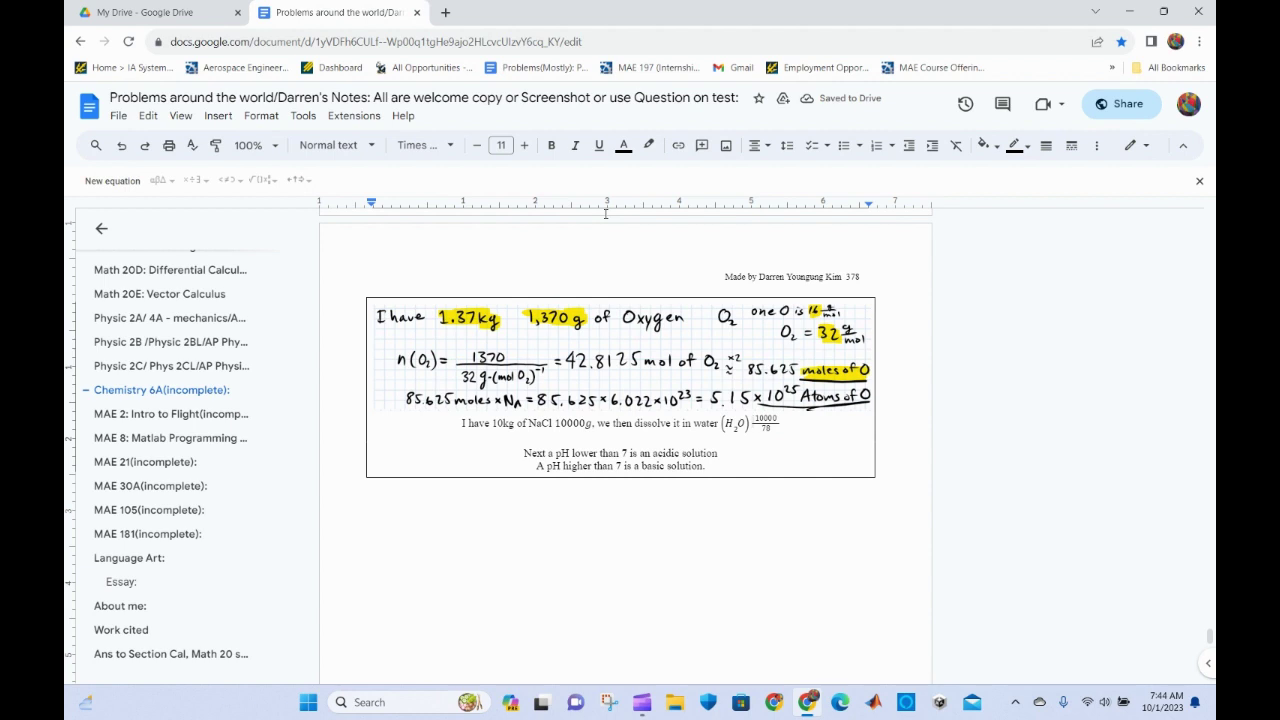
# Add the text "78 comes form Na being 23 g/mol and Cl" between (H₂O) and the 10000 over 78 fraction.
pyautogui.write('78')
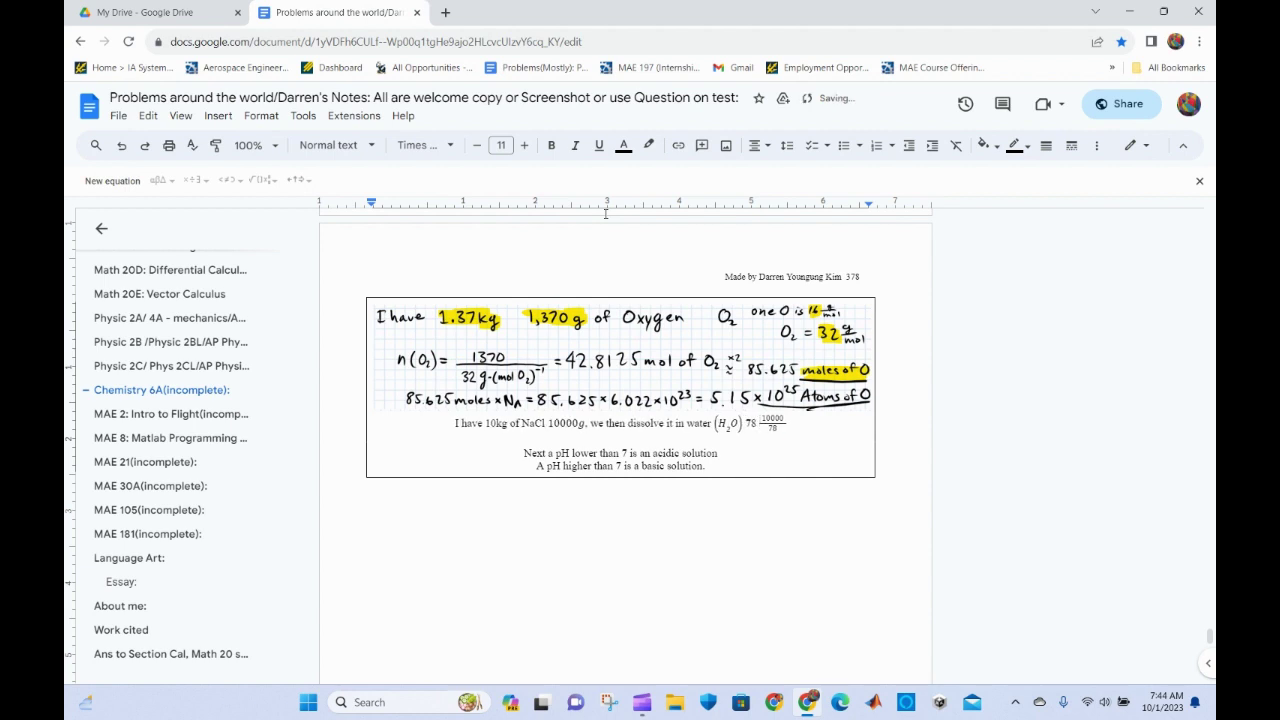
pyautogui.write(' comes form ')
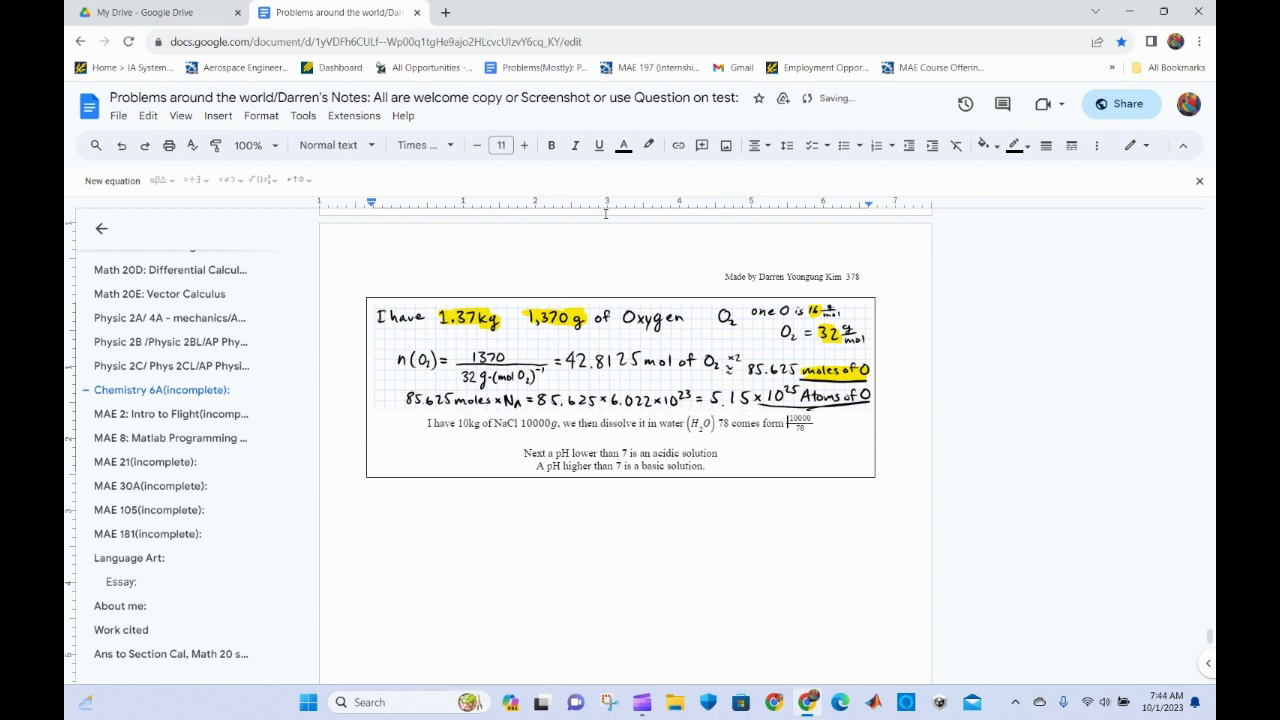
pyautogui.write('Na bein')
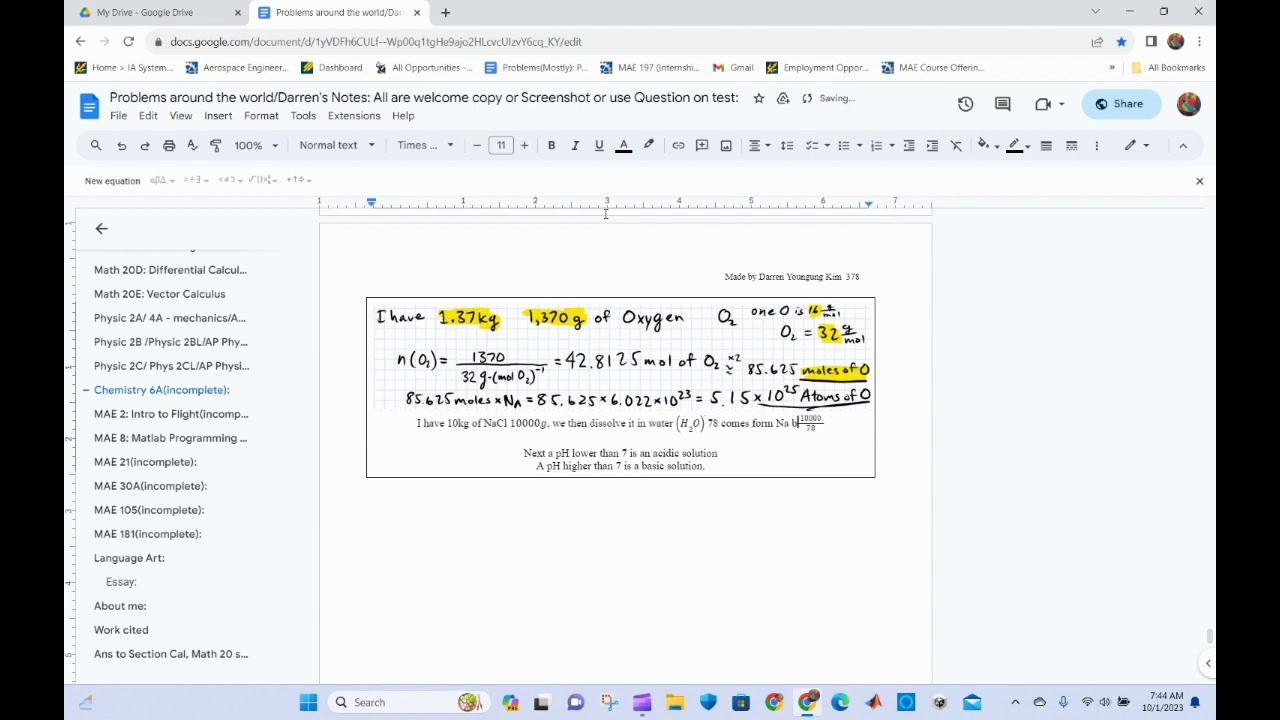
pyautogui.write('g ')
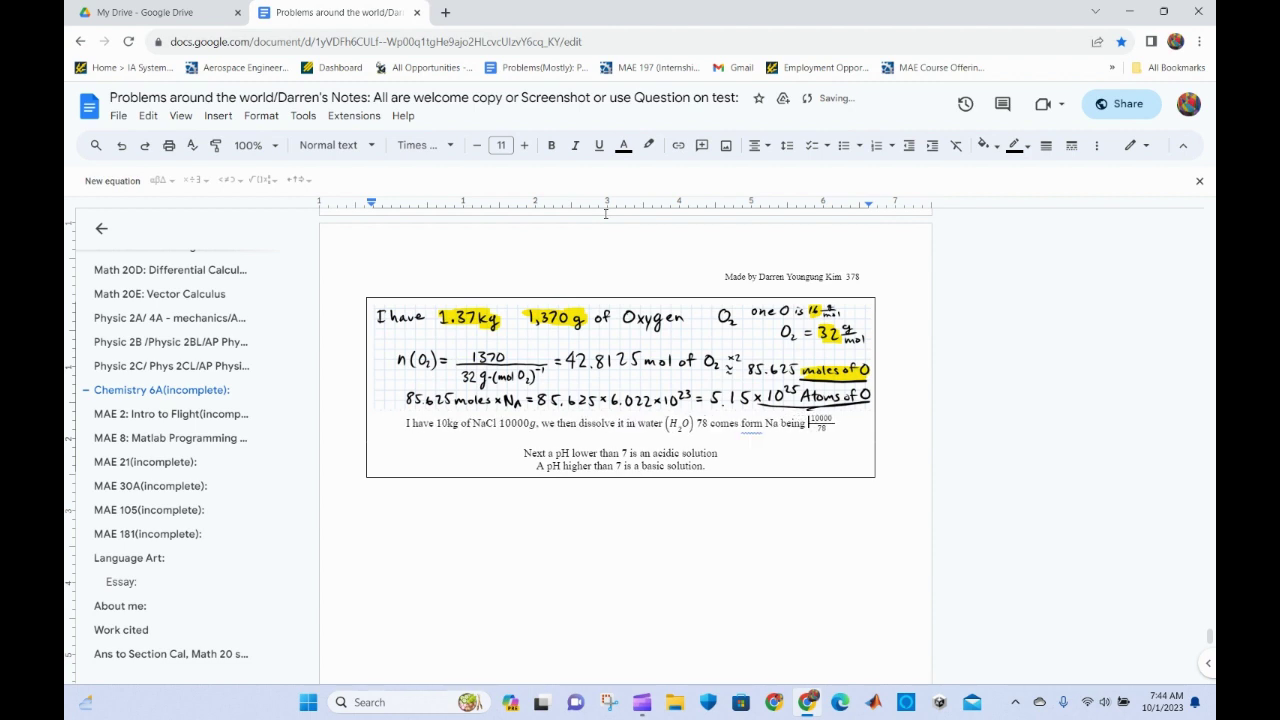
pyautogui.write('23')
pyautogui.write(' g/mol')
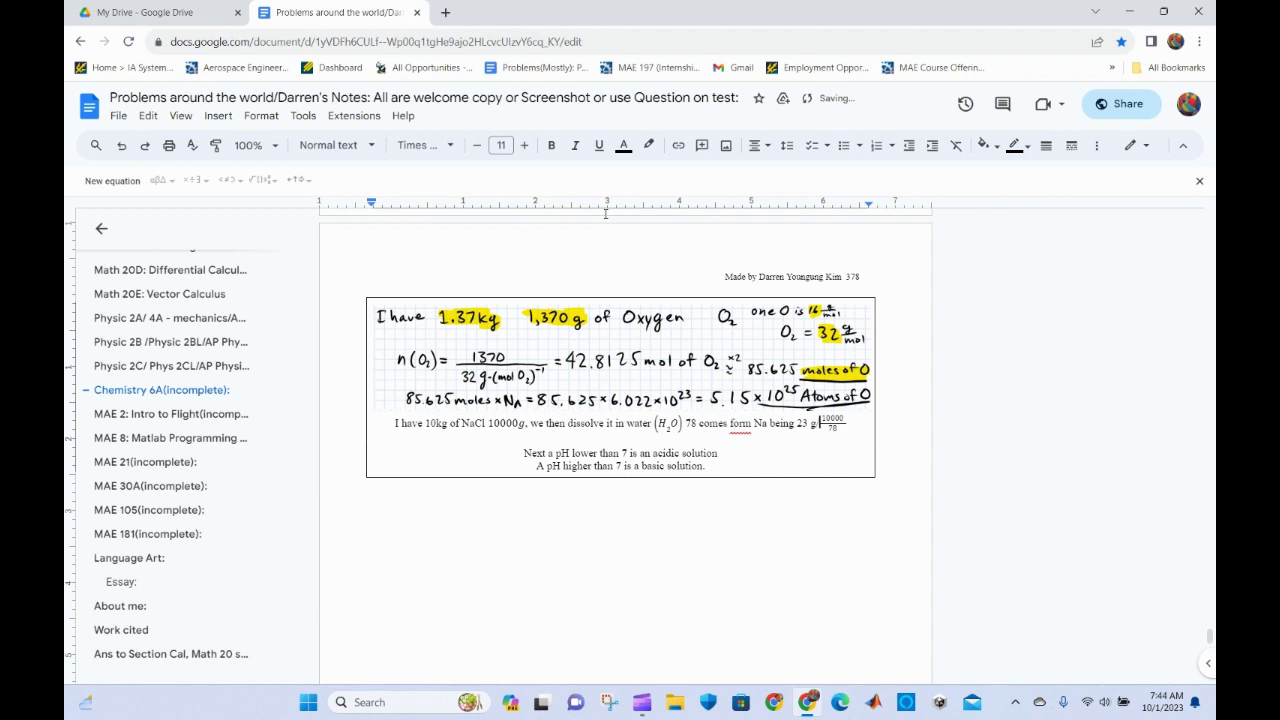
pyautogui.write(' and ')
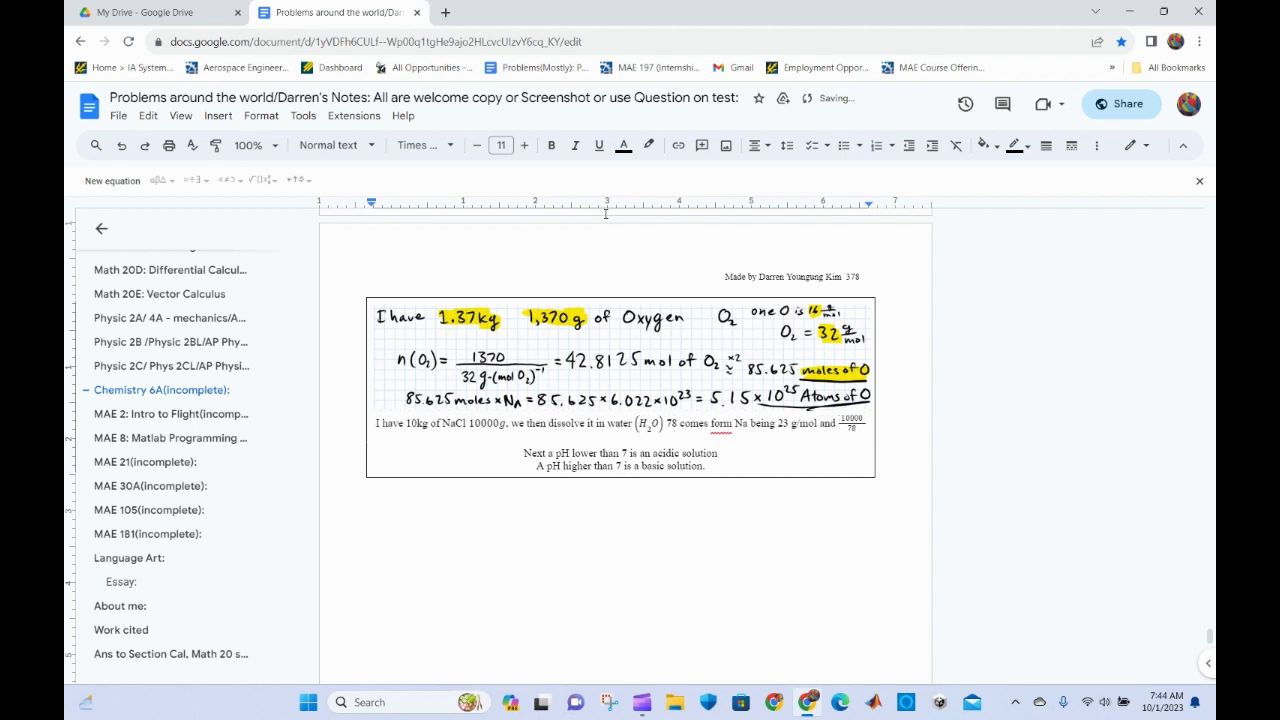
pyautogui.write('Cl')
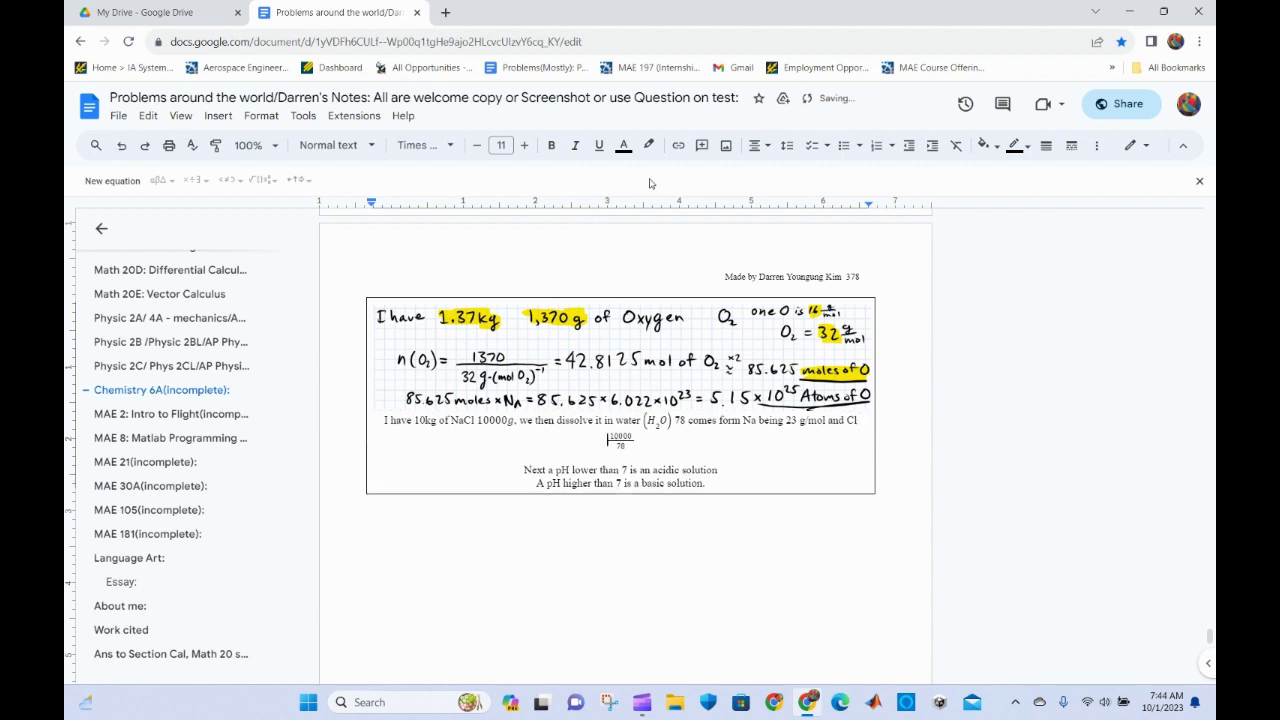
# Correct "form" to "from" in the NaCl sentence and add "25 g/mol" after "Cl".
pyautogui.click(735, 422)
pyautogui.press('BackSpace')
pyautogui.press('BackSpace')
pyautogui.write('rom')
pyautogui.press('Delete')
pyautogui.write('35')
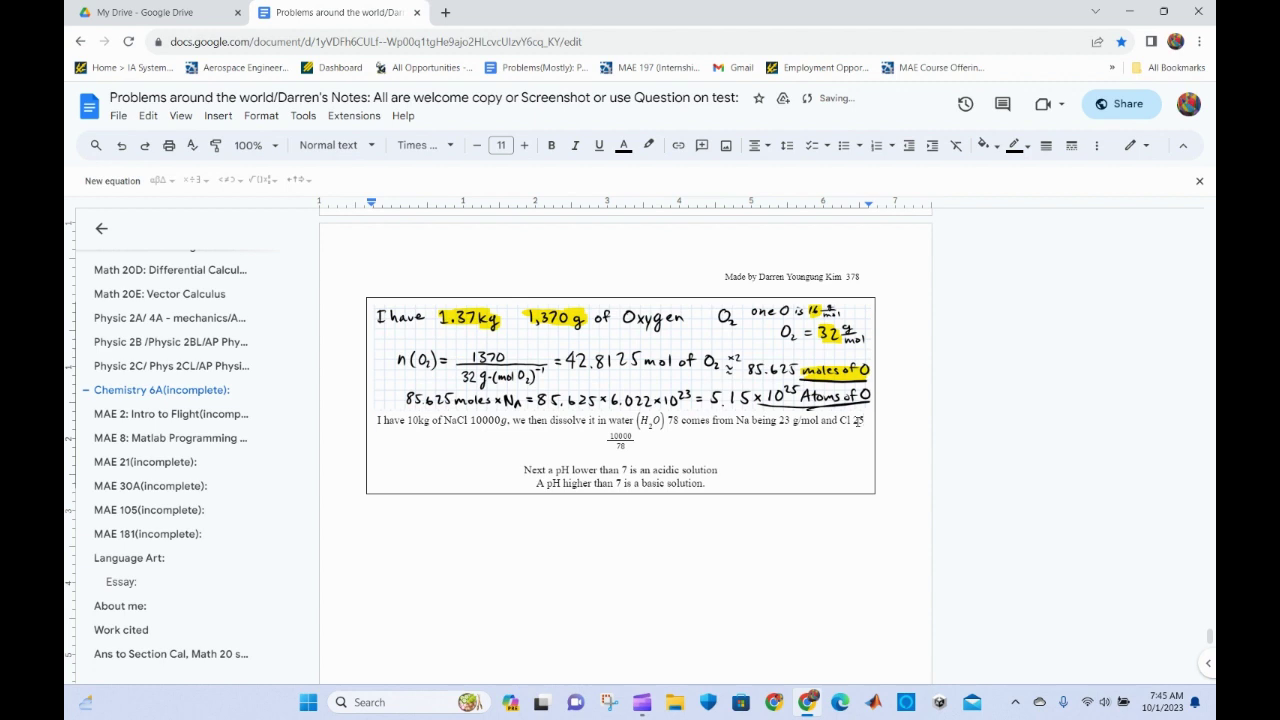
pyautogui.write(' g/mol')
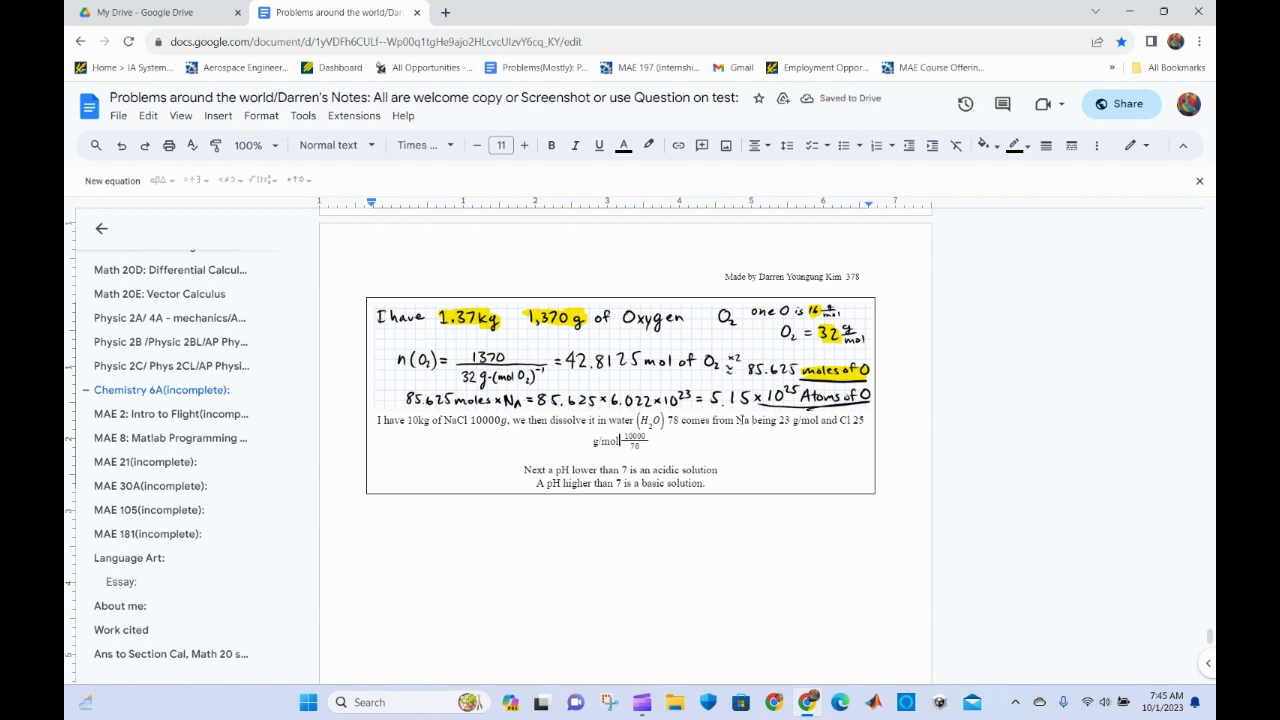
# Replace the plain text "23 g/mol" and "and Cl 25 g/mol" with equations containing the same wording.
pyautogui.moveTo(779, 421)
pyautogui.mouseDown()
pyautogui.moveTo(818, 421)
pyautogui.moveTo(779, 421)
pyautogui.mouseUp()
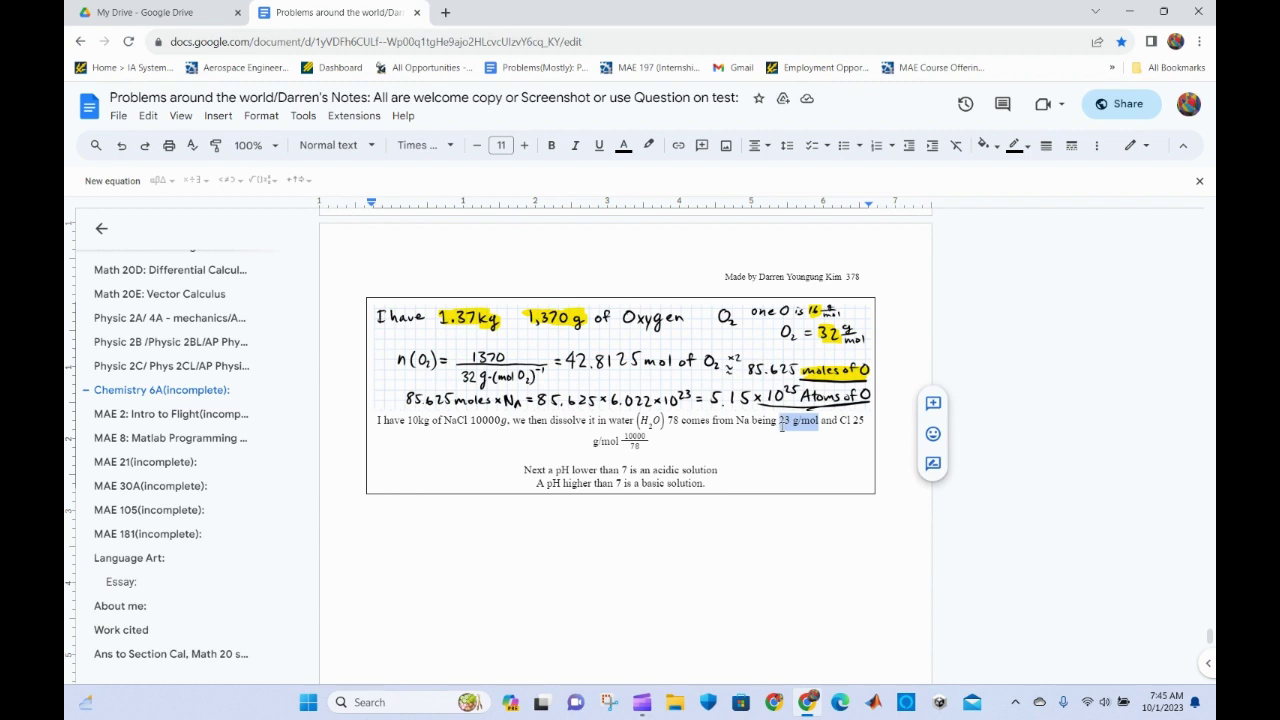
pyautogui.click(112, 181)
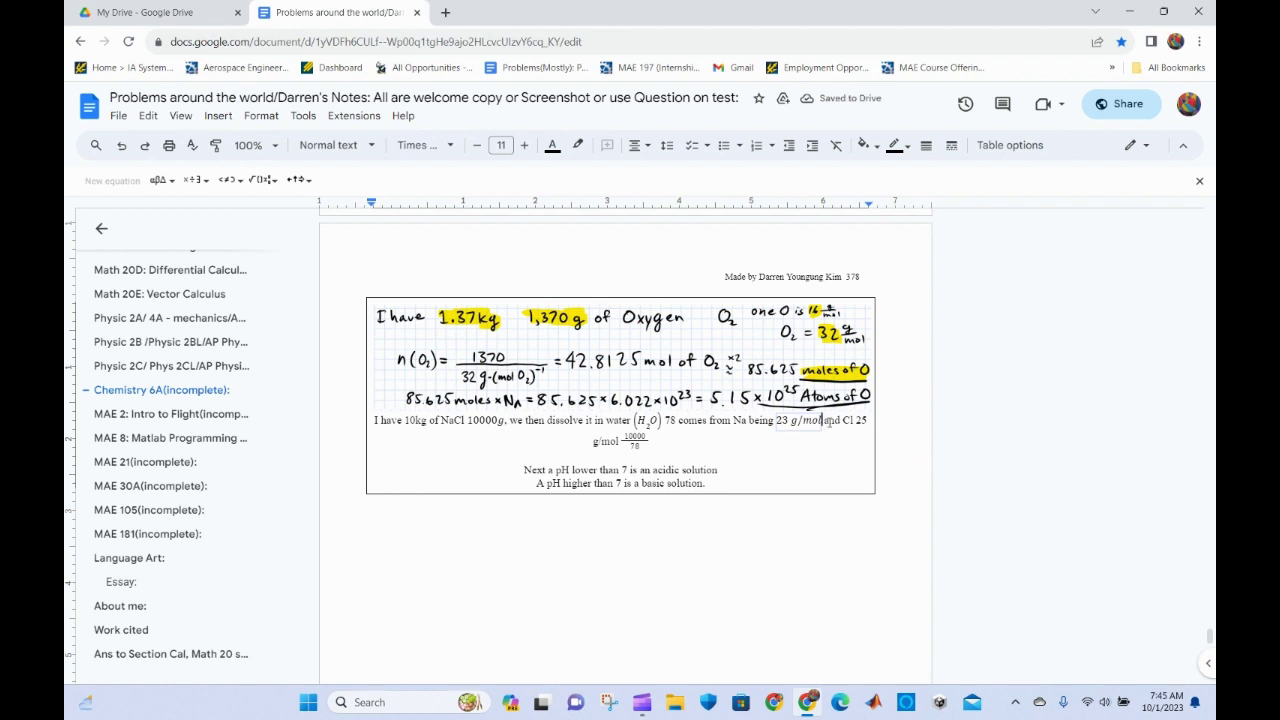
pyautogui.click(827, 422)
pyautogui.moveTo(827, 422); pyautogui.dragTo(620, 441)
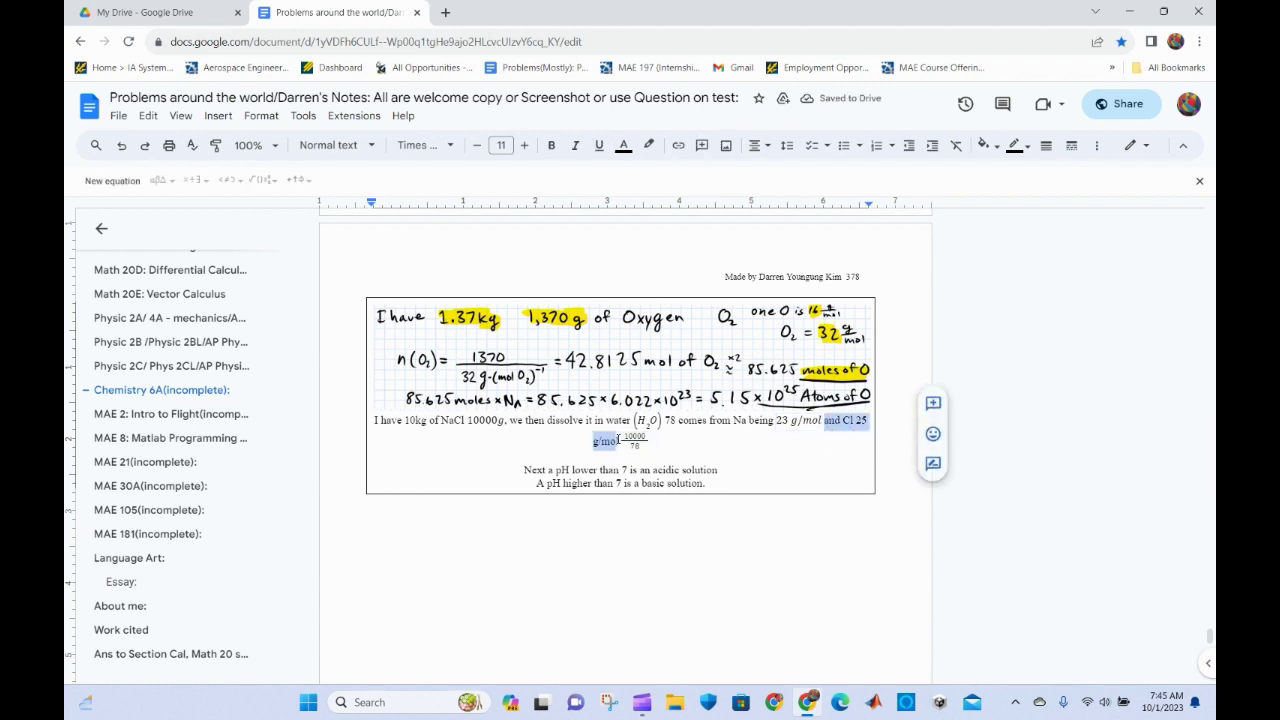
pyautogui.press('BackSpace')
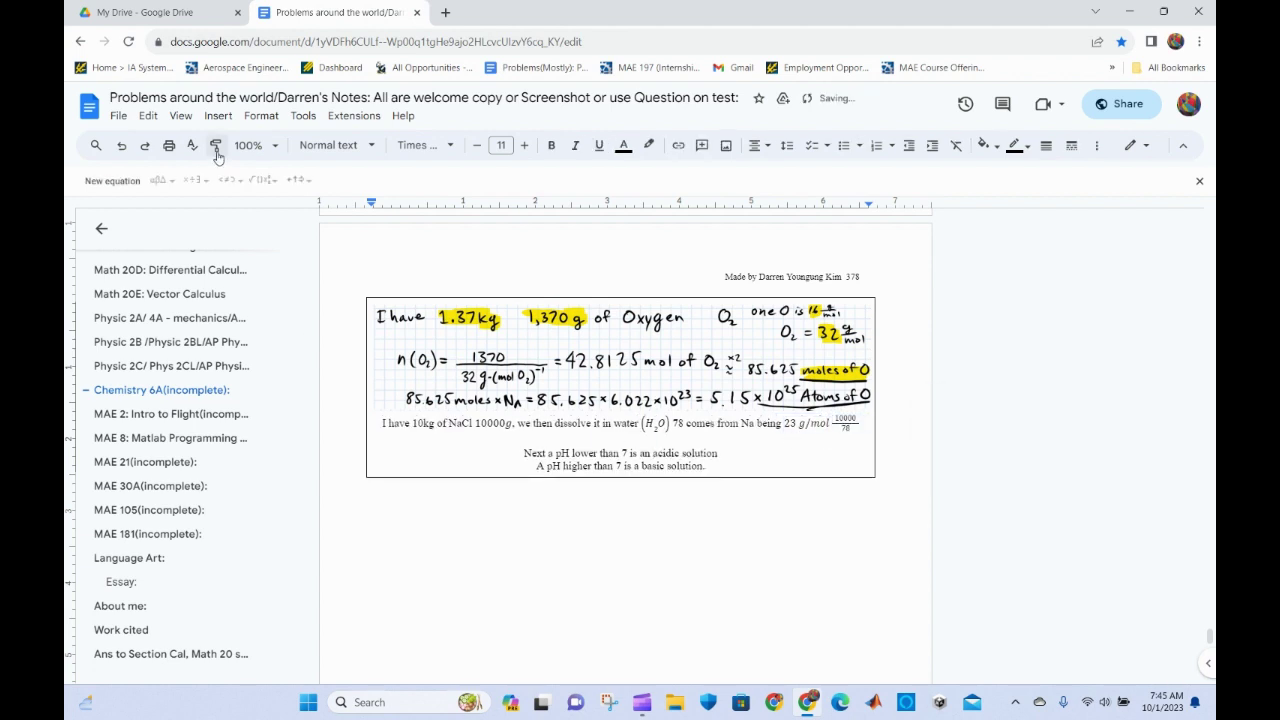
pyautogui.click(112, 181)
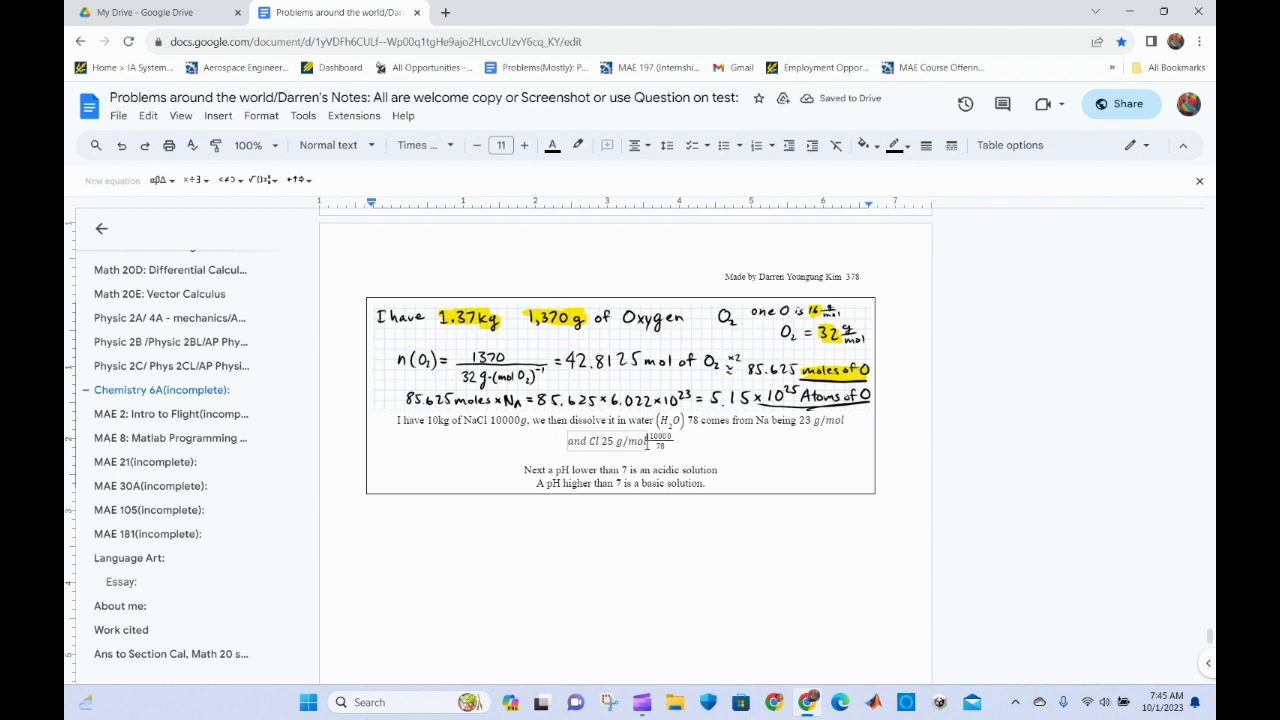
pyautogui.press('Right')
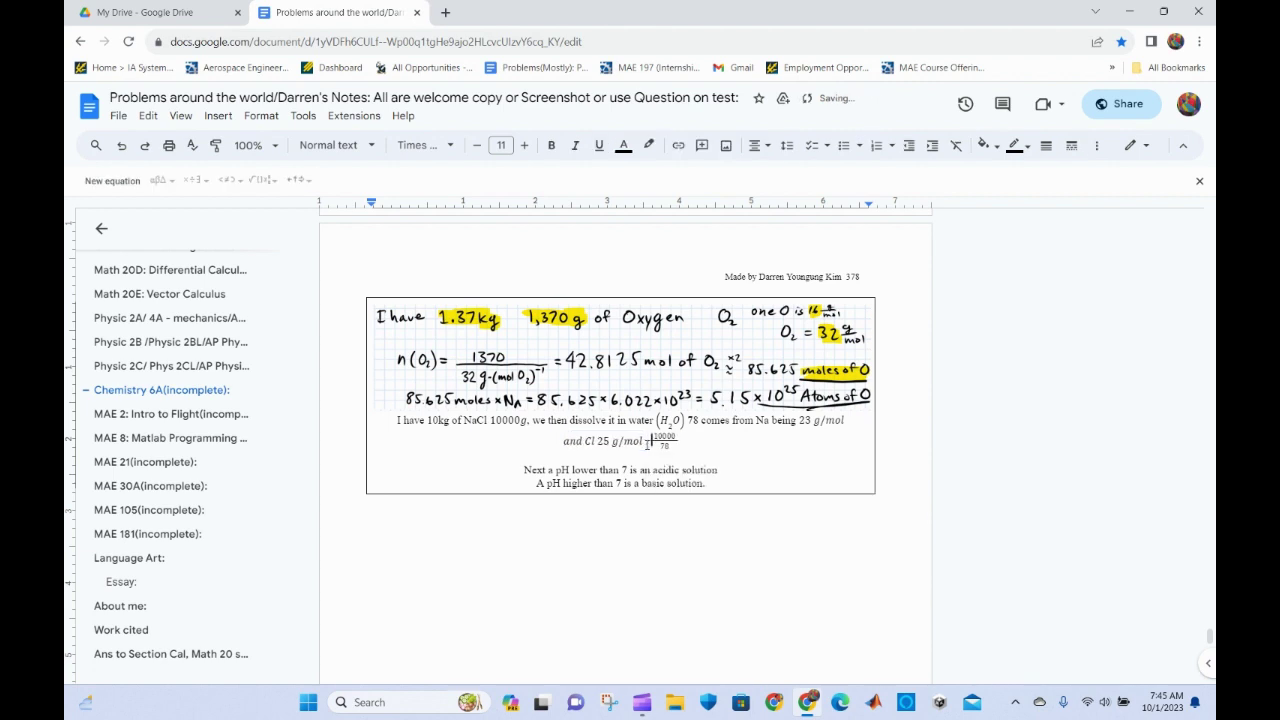
# Add the text ": Look at the period table of content" between "25 g/mol" and the 10000 over 78 fraction.
pyautogui.write(': Look at t')
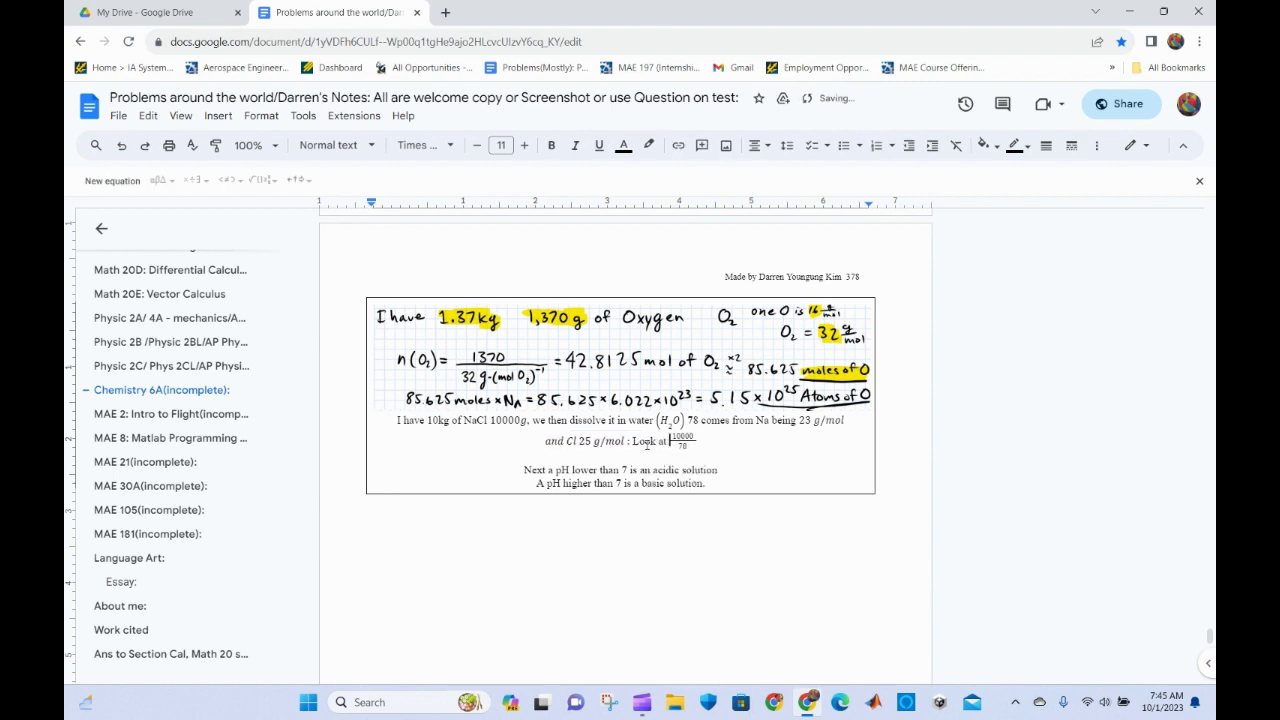
pyautogui.write(' the period table of ')
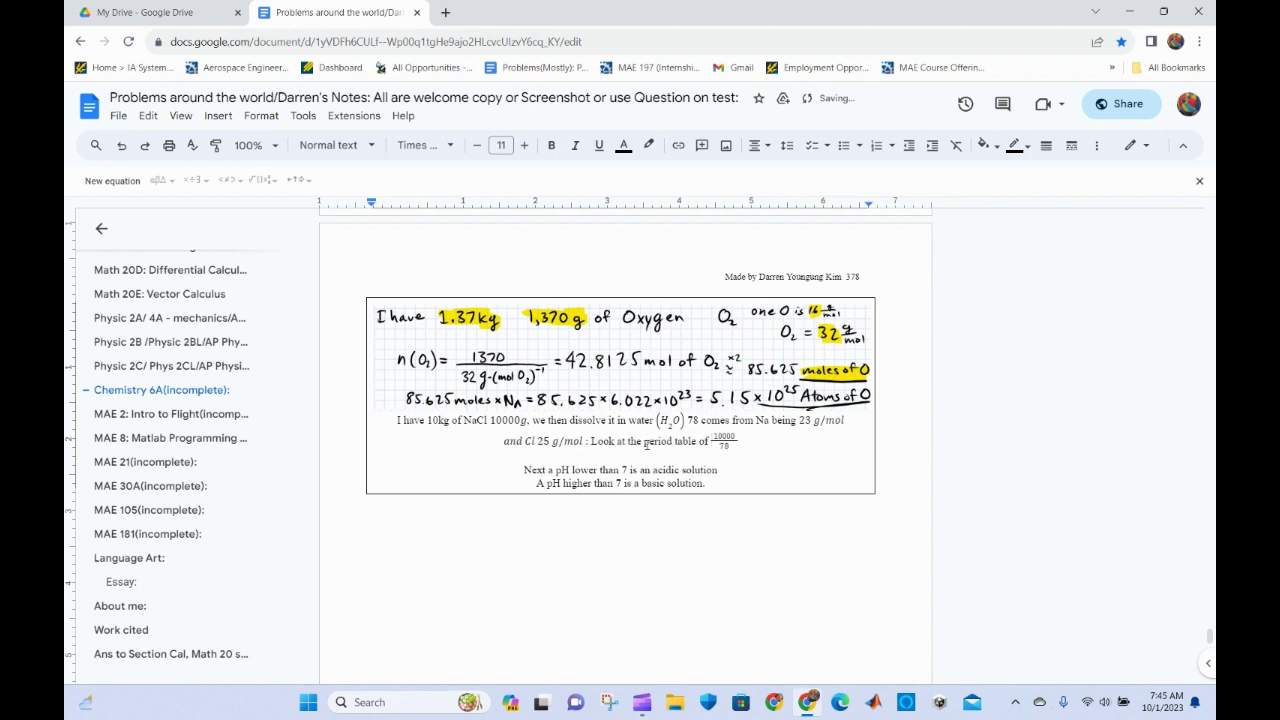
pyautogui.write('content.')
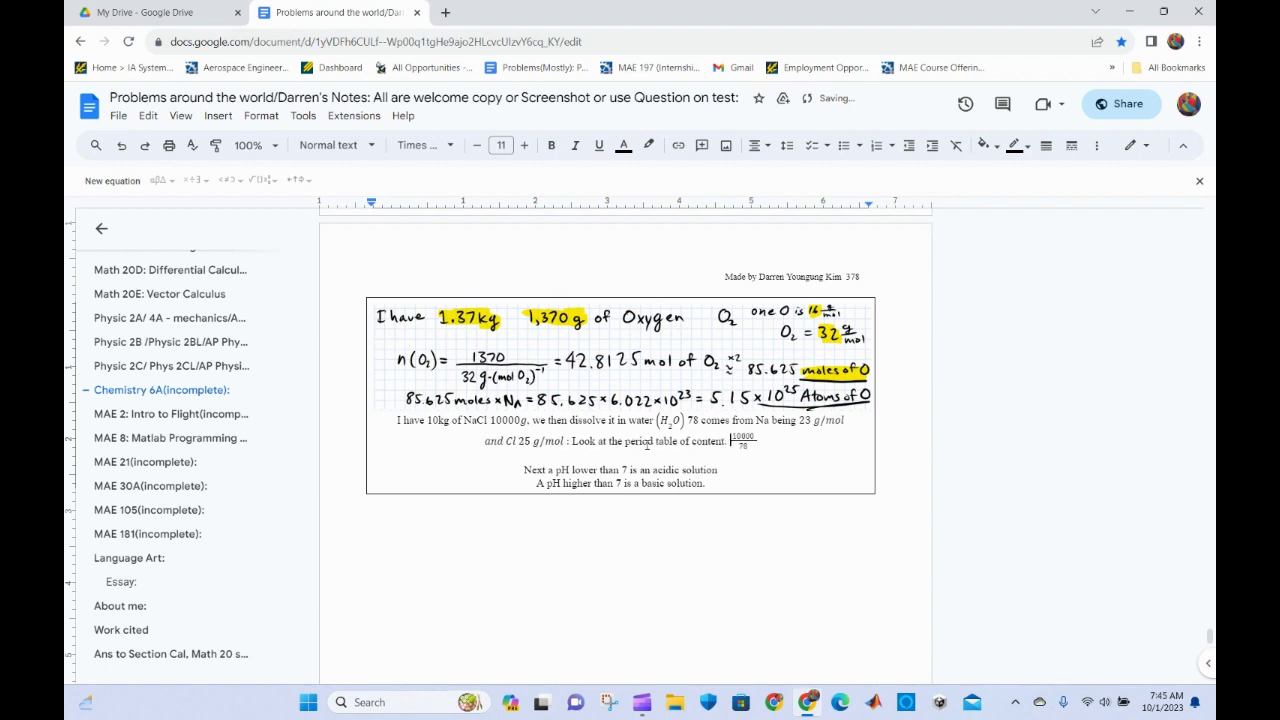
pyautogui.press('Right')
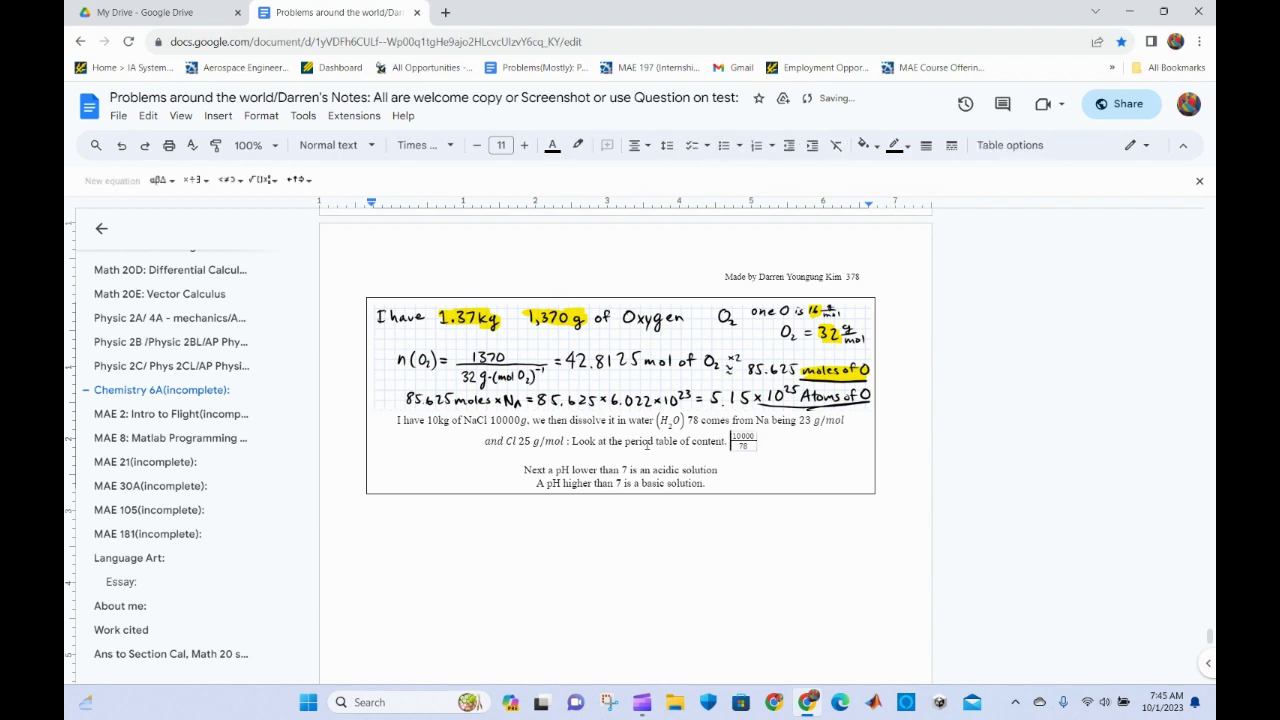
pyautogui.press('Left')
pyautogui.write('then')
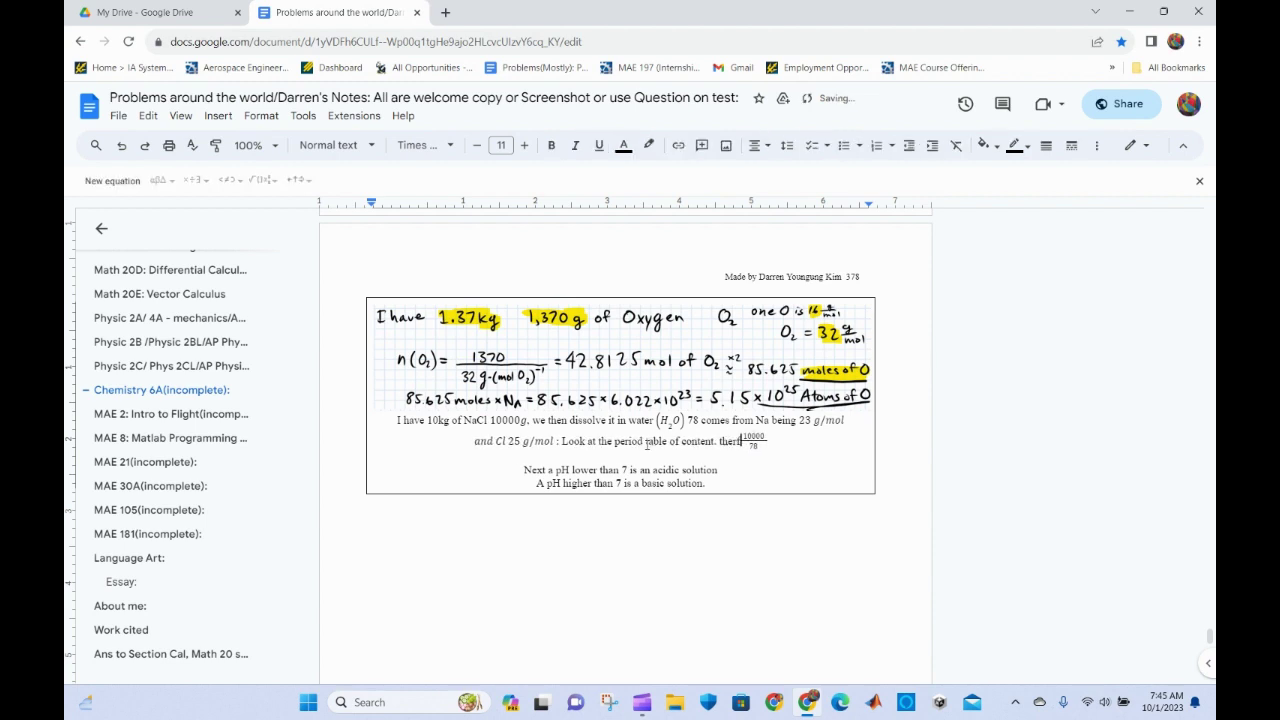
pyautogui.press('BackSpace')
pyautogui.press('BackSpace')
pyautogui.press('BackSpace')
pyautogui.press('BackSpace')
pyautogui.press('BackSpace')
pyautogui.press('BackSpace')
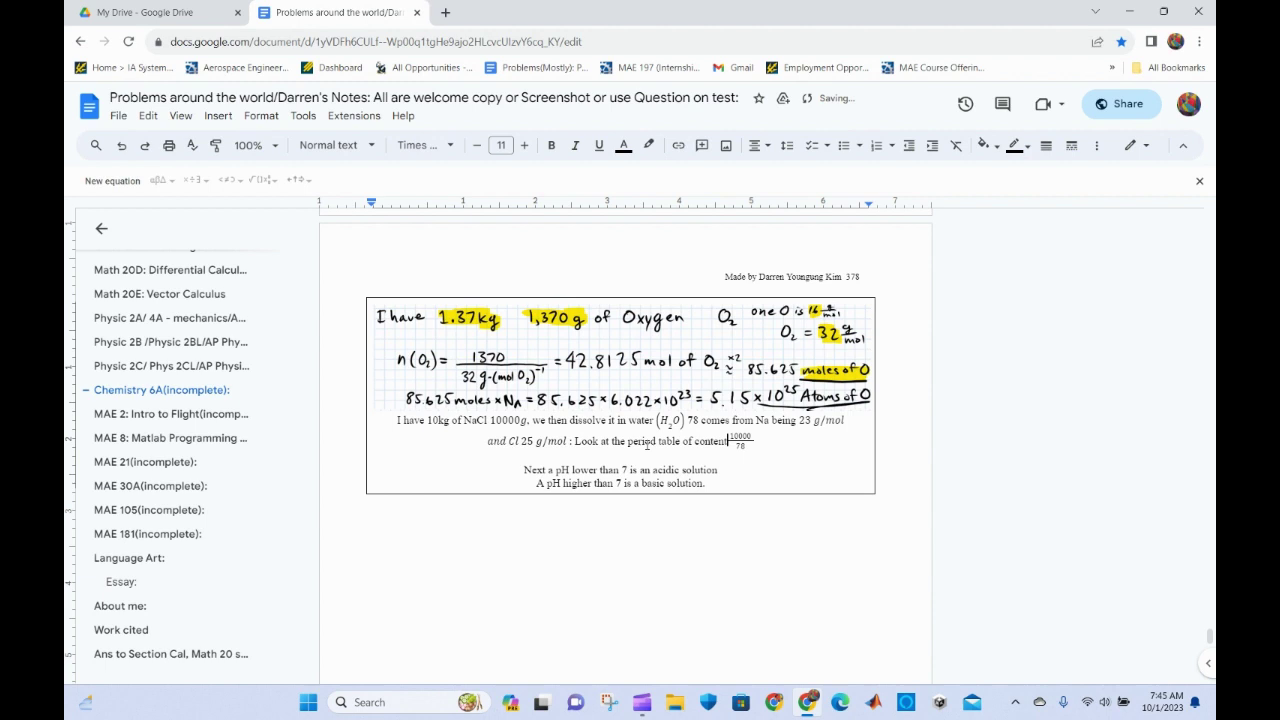
# Insert a THEREFORE (∴) special character before the 10000 over 78 fraction, finding it by drawing its three dots.
pyautogui.click(112, 180)
pyautogui.click(160, 180)
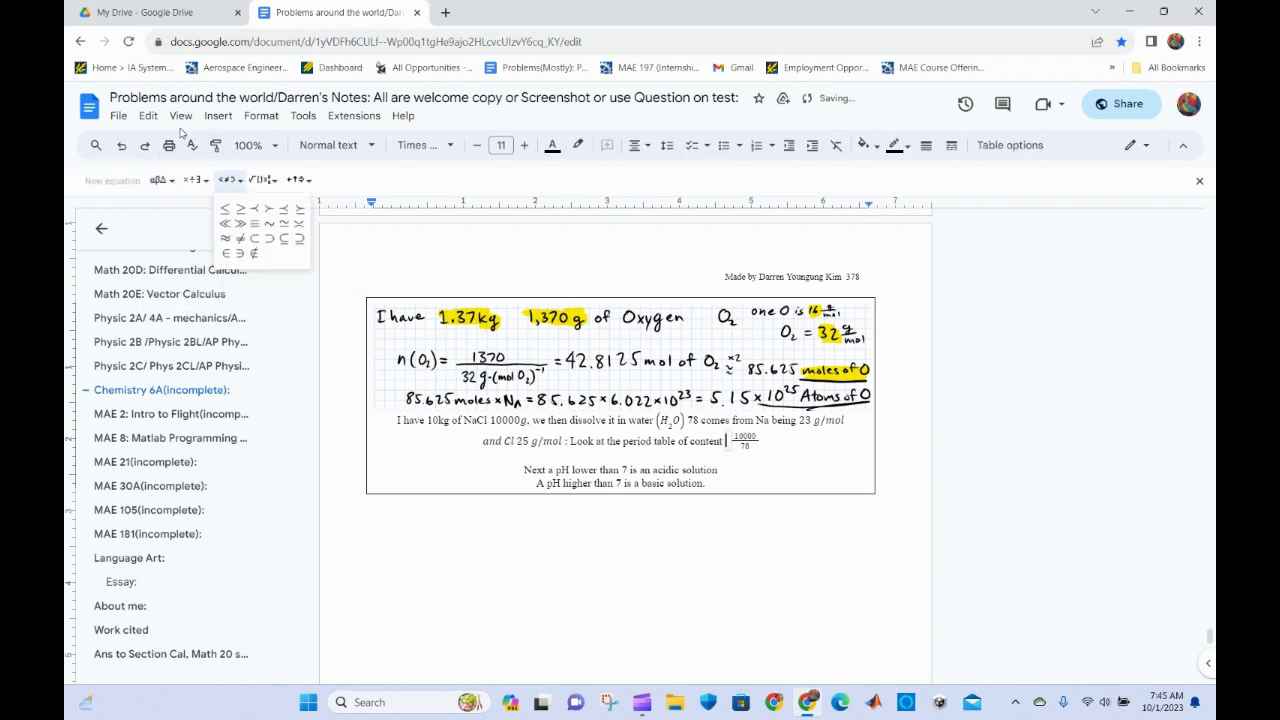
pyautogui.click(218, 115)
pyautogui.click(288, 408)
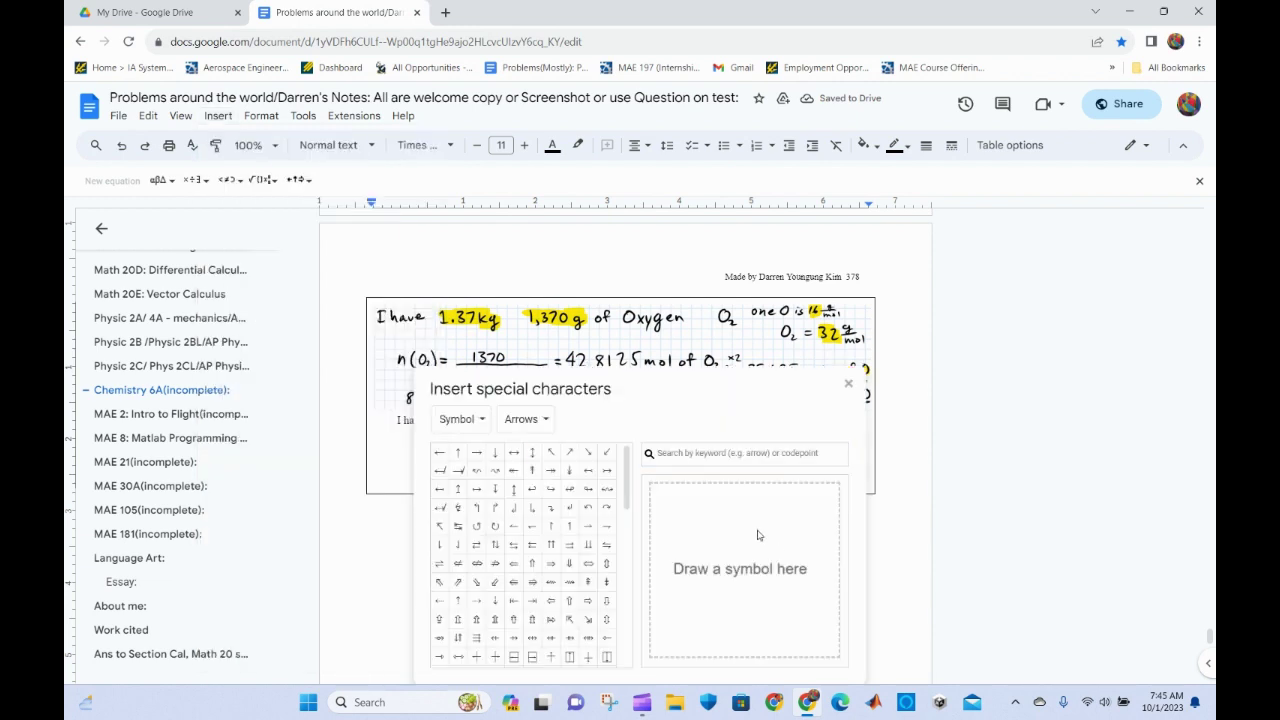
pyautogui.click(748, 513)
pyautogui.click(714, 573)
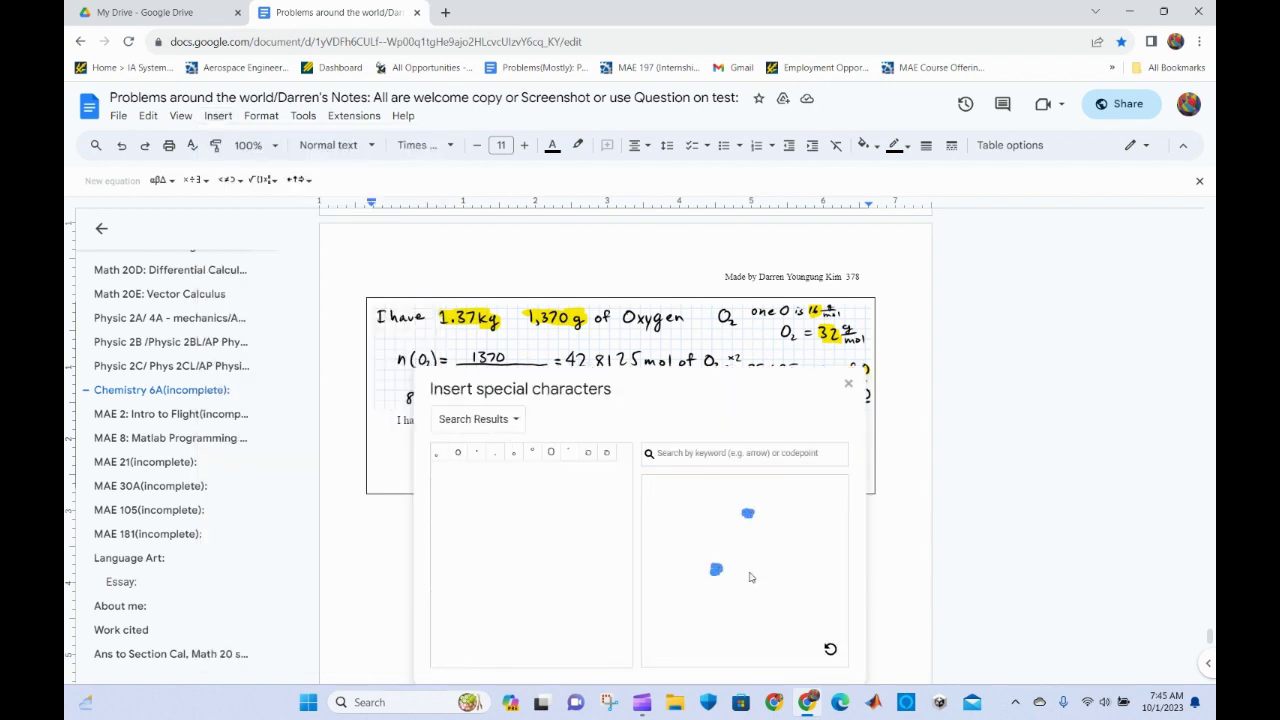
pyautogui.click(787, 570)
pyautogui.click(455, 455)
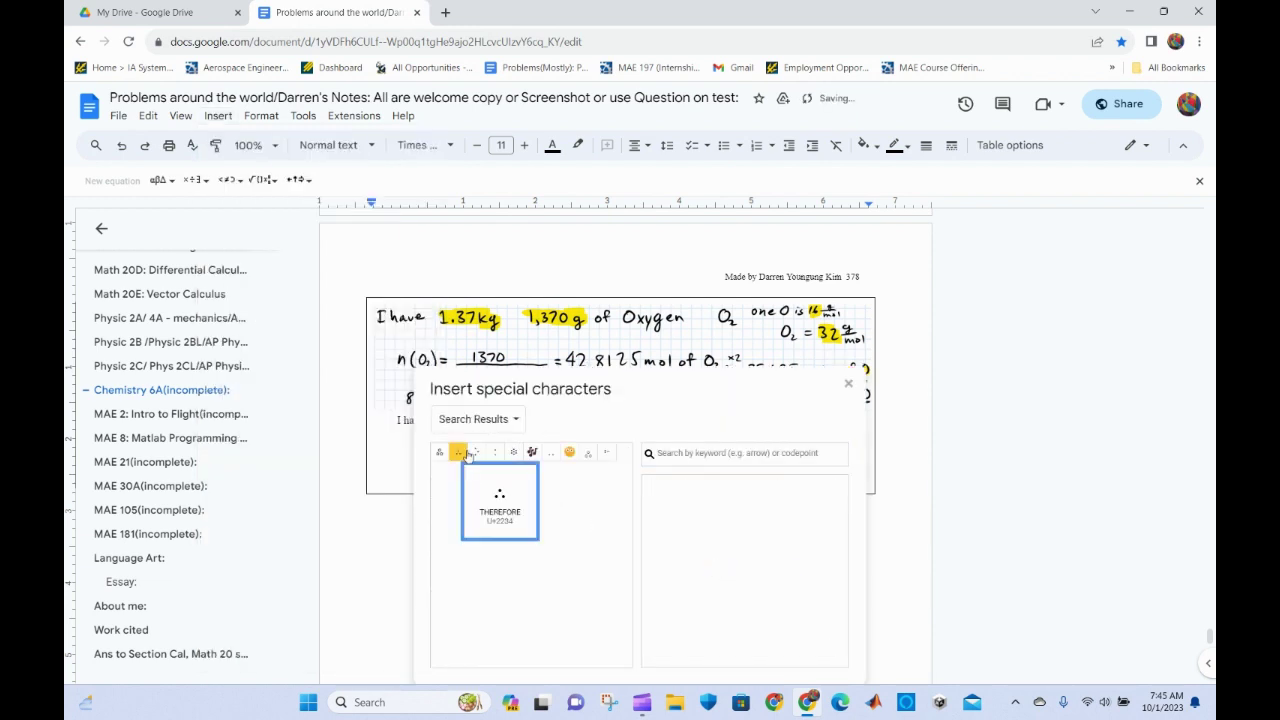
pyautogui.click(848, 384)
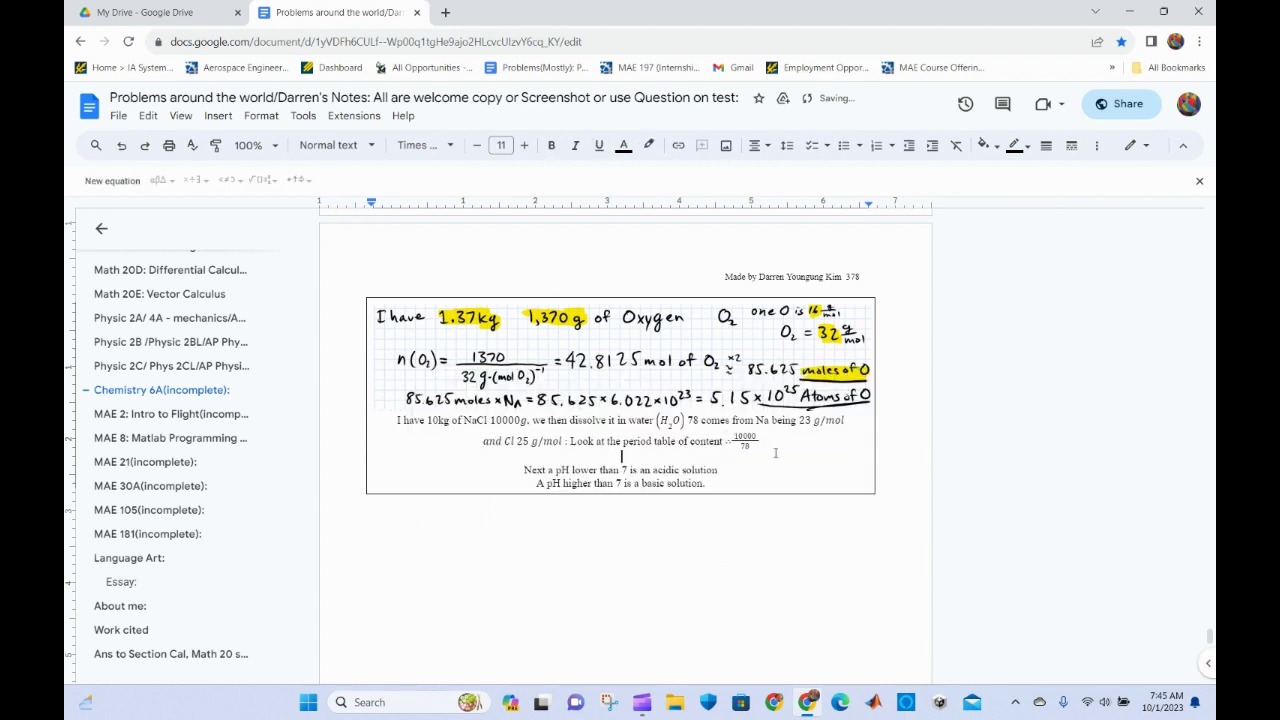
# Add an empty line below the NaCl example, above the pH notes.
pyautogui.press('Return')
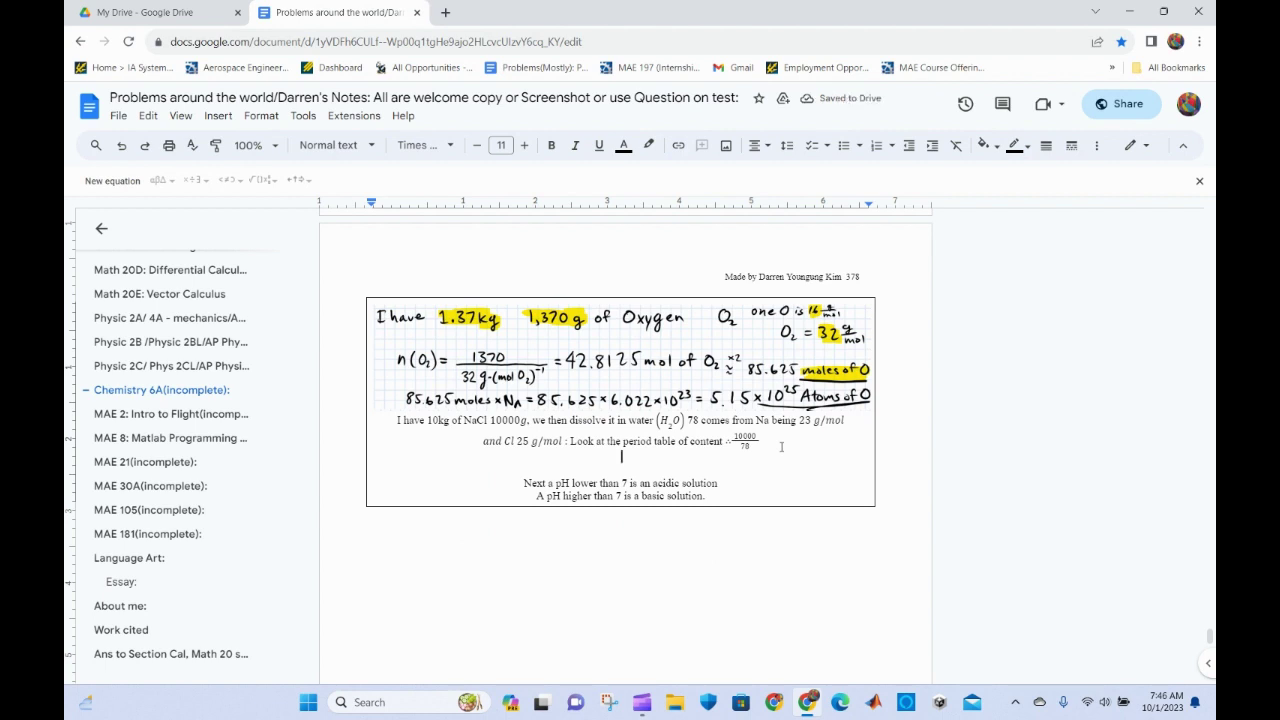
pyautogui.write('=')
pyautogui.press('BackSpace')
# Search the document for "number" and replace the word with "#" in the |d| - |x| question.
pyautogui.scroll(10, 781, 442)
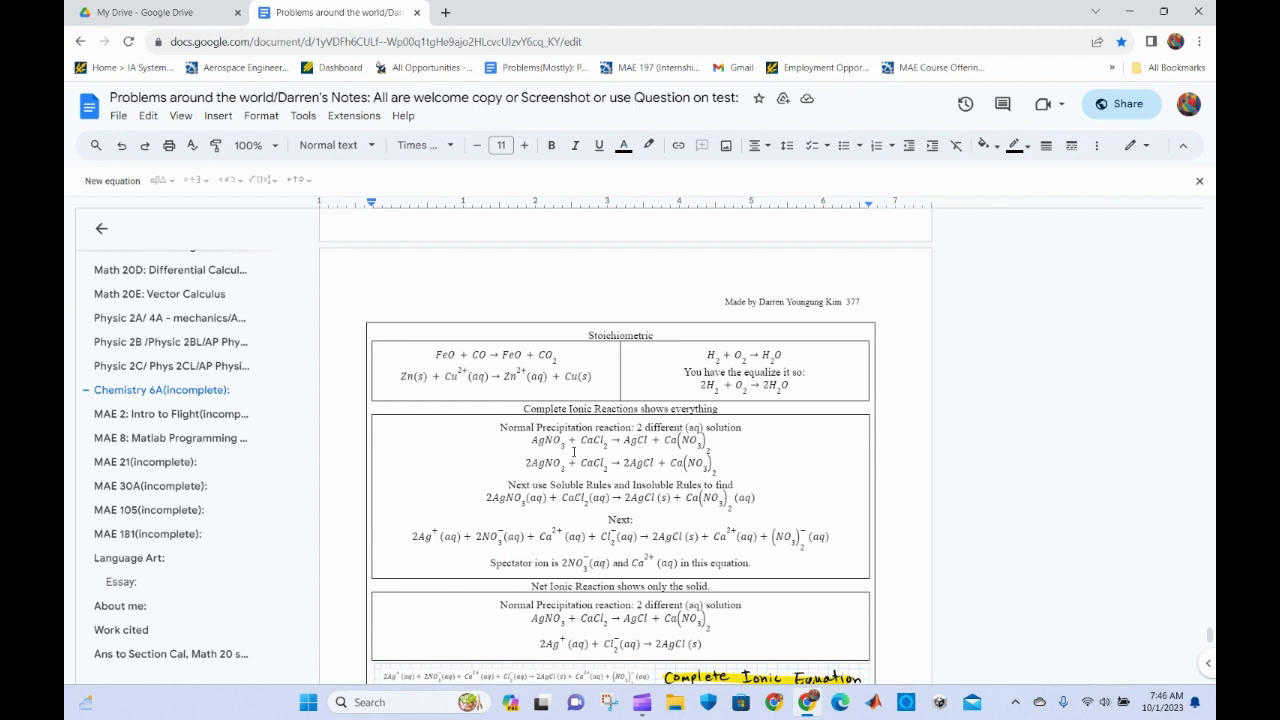
pyautogui.scroll(-3, 658, 588)
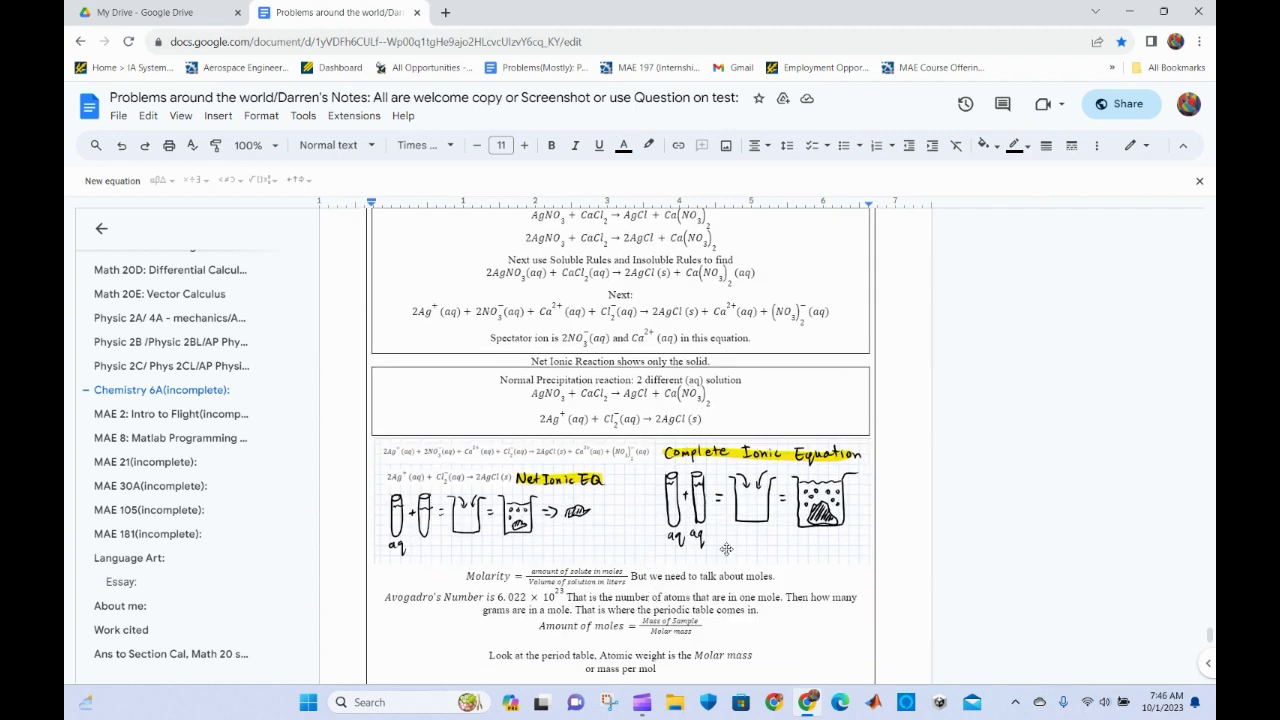
pyautogui.hotkey('ctrl', 'f')
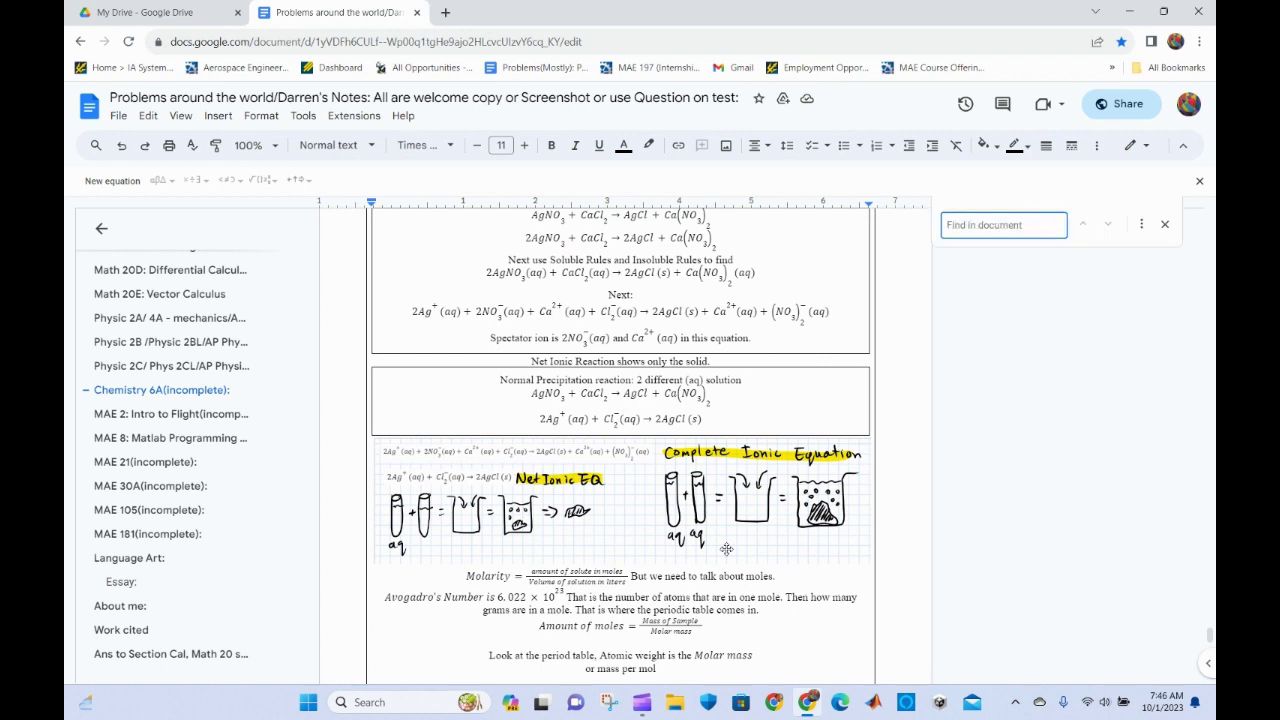
pyautogui.write('number')
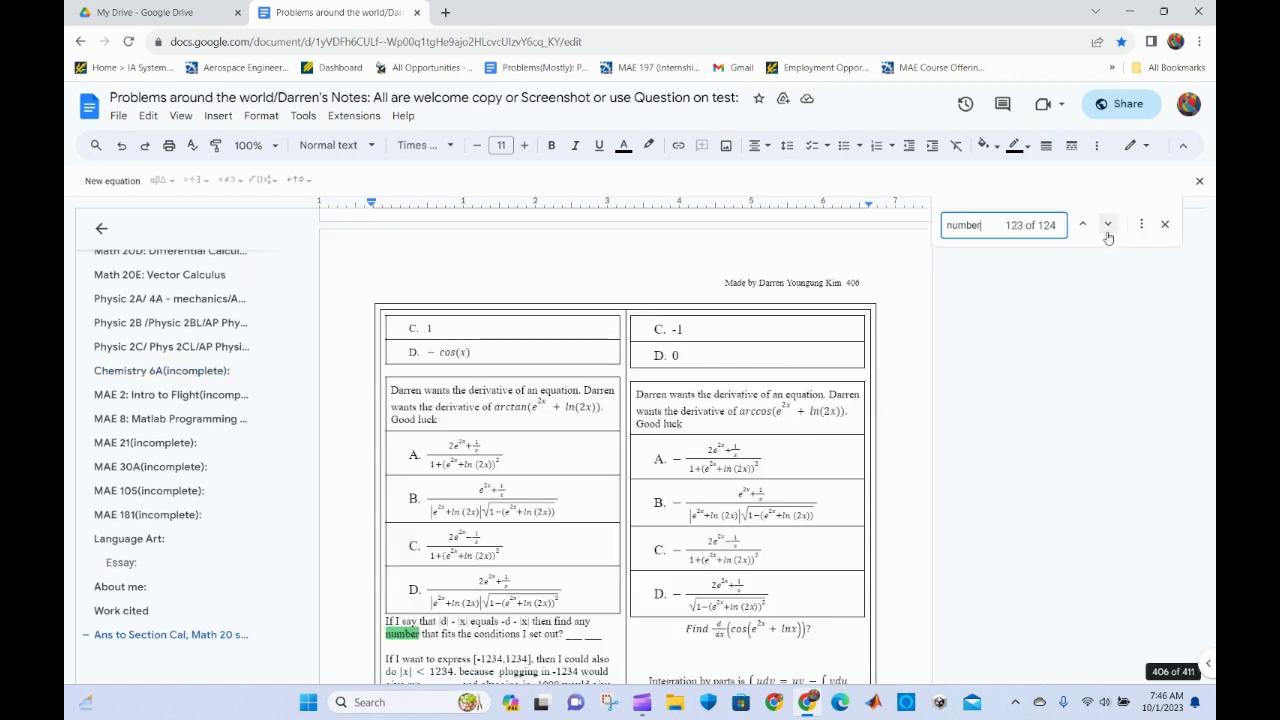
pyautogui.scroll(-1, 400, 580)
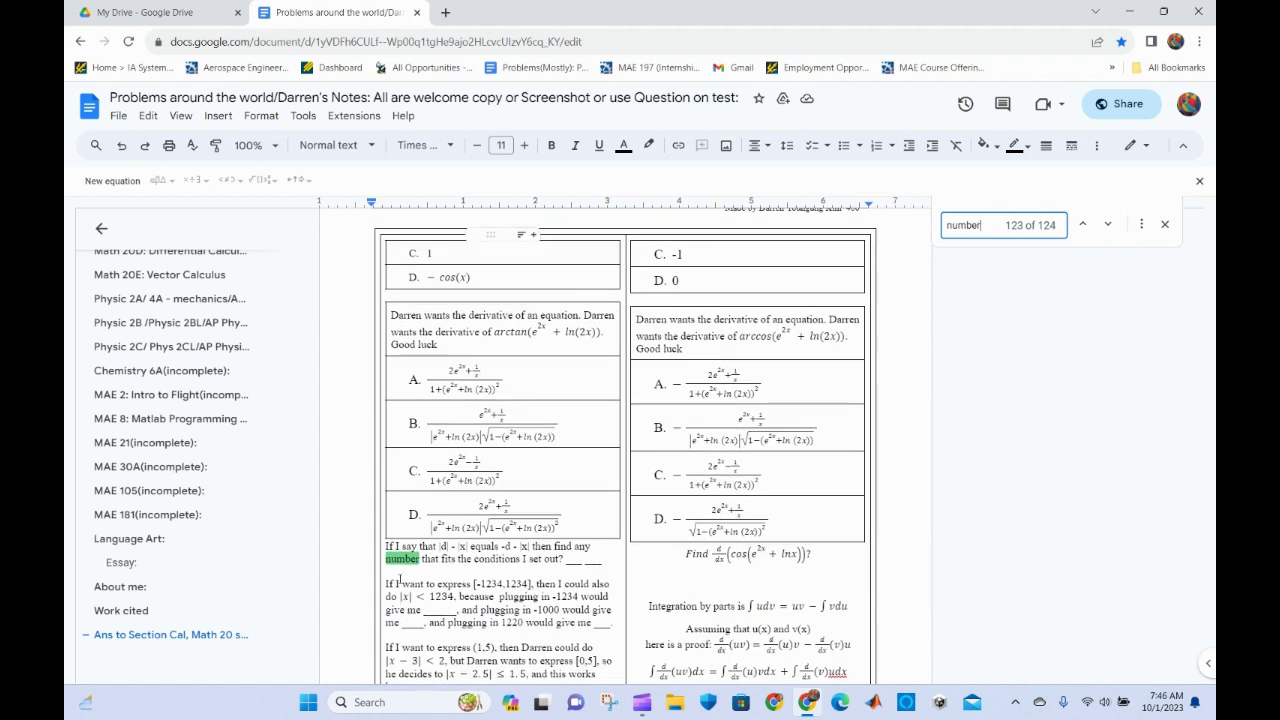
pyautogui.click(402, 559)
pyautogui.doubleClick(402, 558)
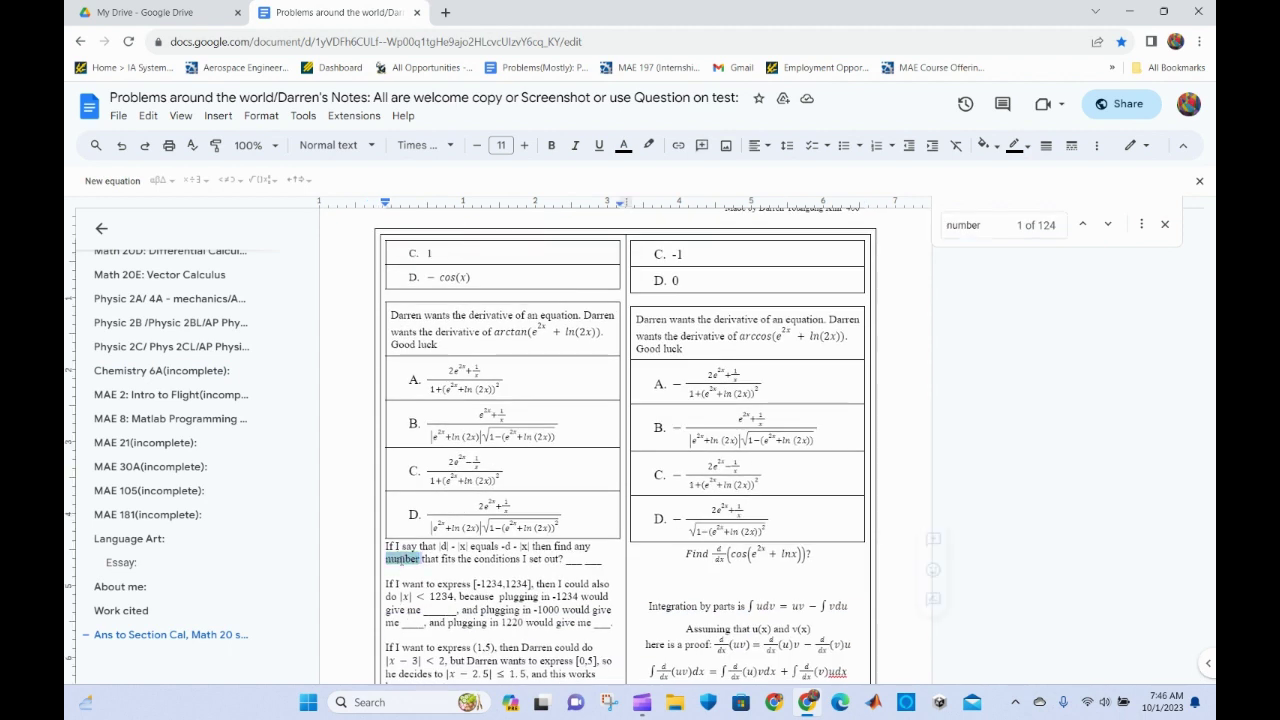
pyautogui.write('# that')
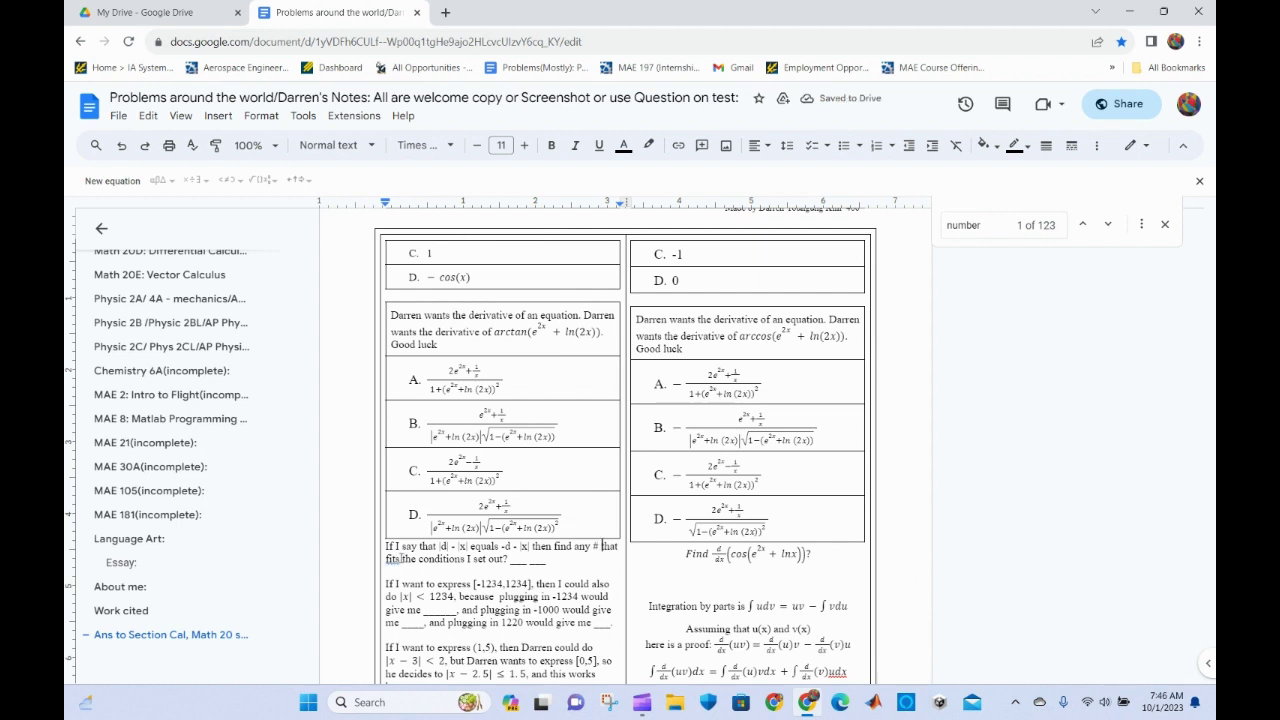
# Make "#" plural as "#s" in the |d| - |x| question, keep "fits", and dismiss the grammar suggestion.
pyautogui.click(388, 559)
pyautogui.click(399, 539)
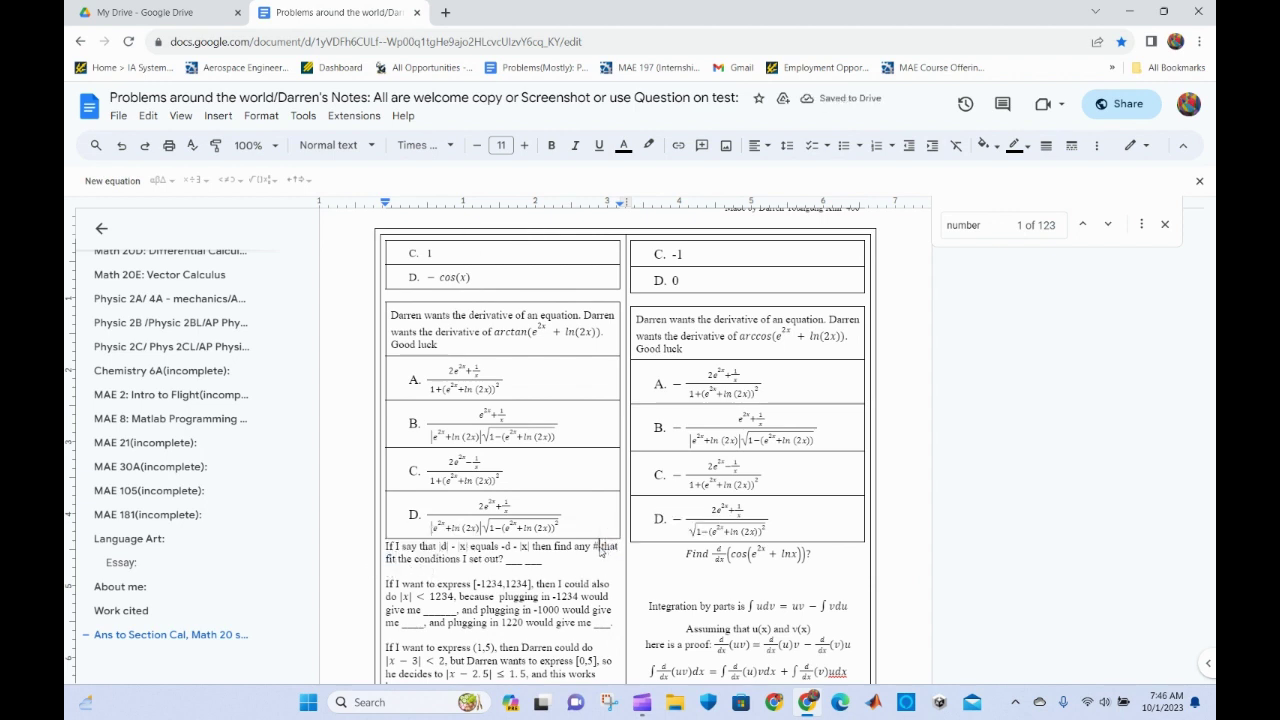
pyautogui.write('s')
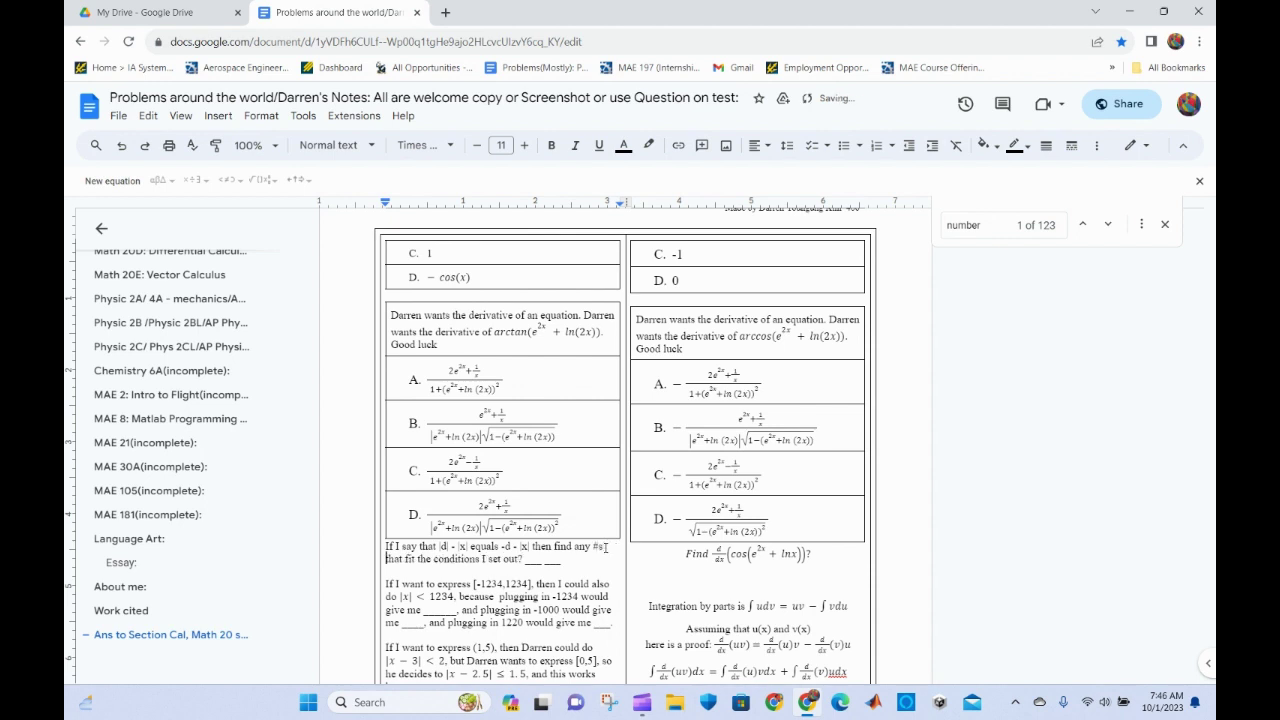
pyautogui.press('Right')
pyautogui.press('Right')
pyautogui.press('Right')
pyautogui.press('Right')
pyautogui.press('Right')
pyautogui.press('Right')
pyautogui.press('Right')
pyautogui.press('Down')
pyautogui.write('s')
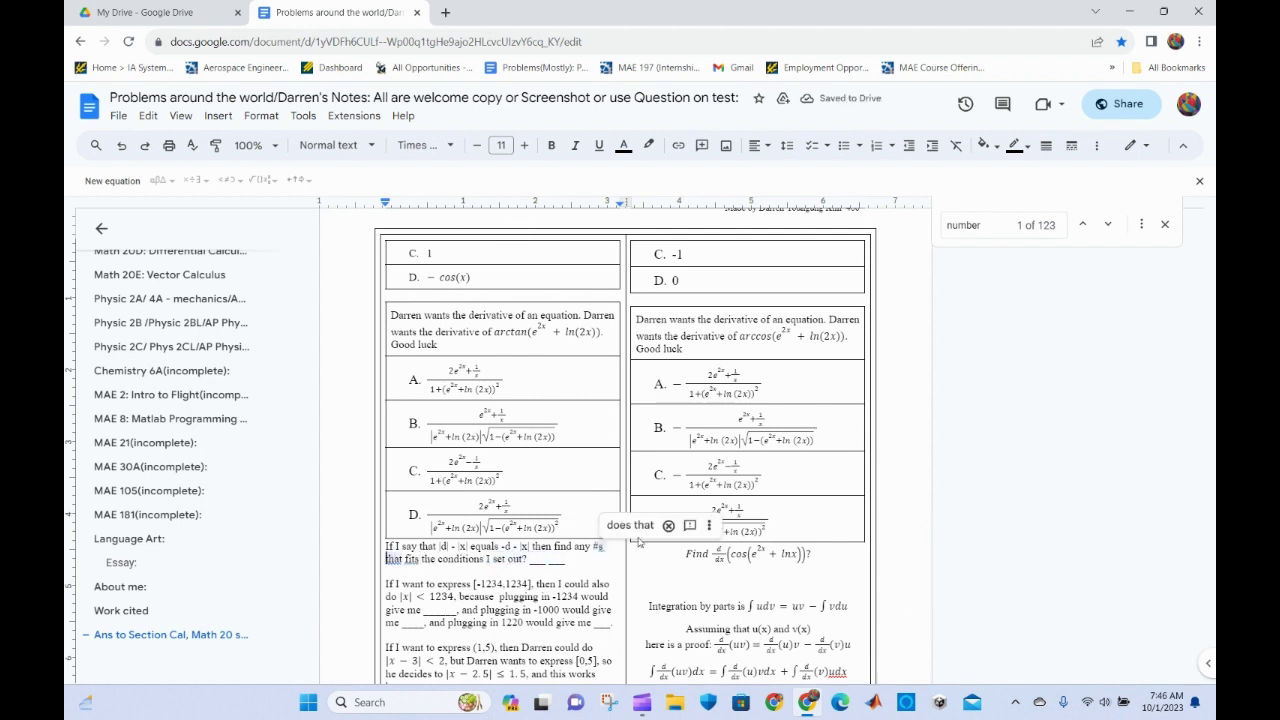
pyautogui.click(668, 525)
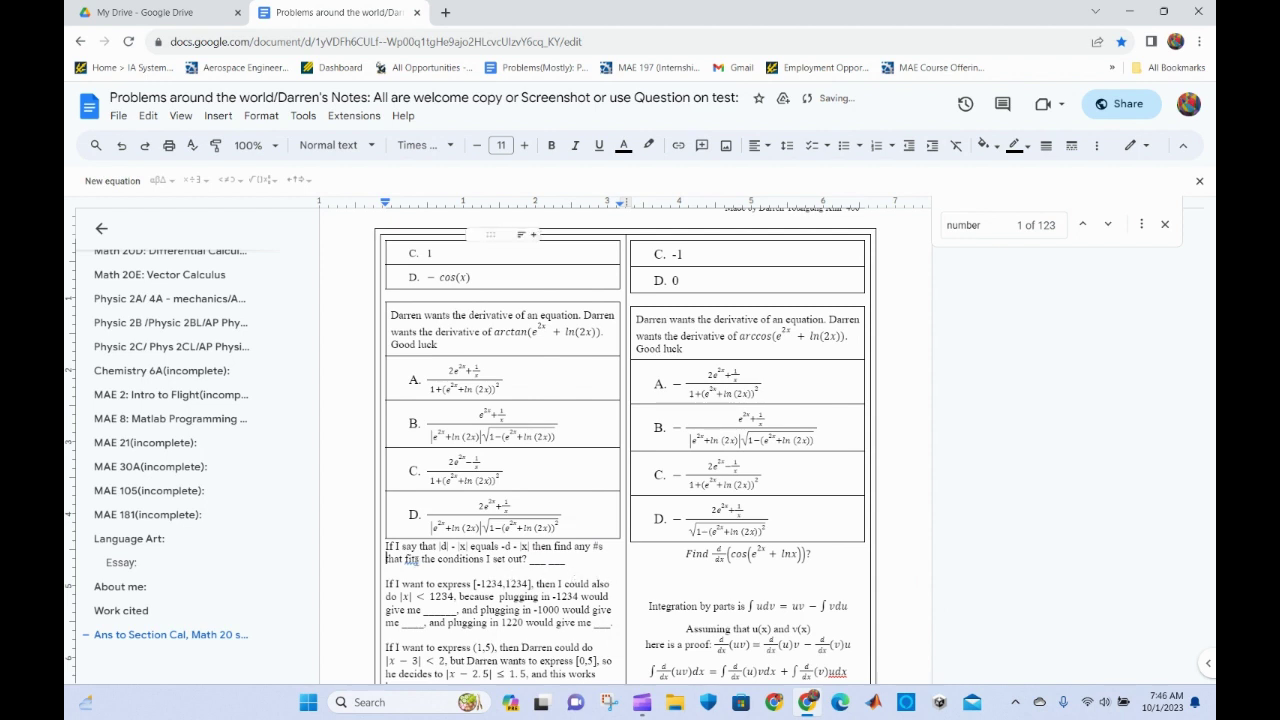
# Review the wording of the |d| - |x| equals -d - |x| question and its conditions.
pyautogui.click(416, 558)
pyautogui.click(436, 546)
pyautogui.moveTo(388, 548); pyautogui.dragTo(424, 558)
pyautogui.click(498, 546)
pyautogui.moveTo(513, 546); pyautogui.dragTo(500, 547)
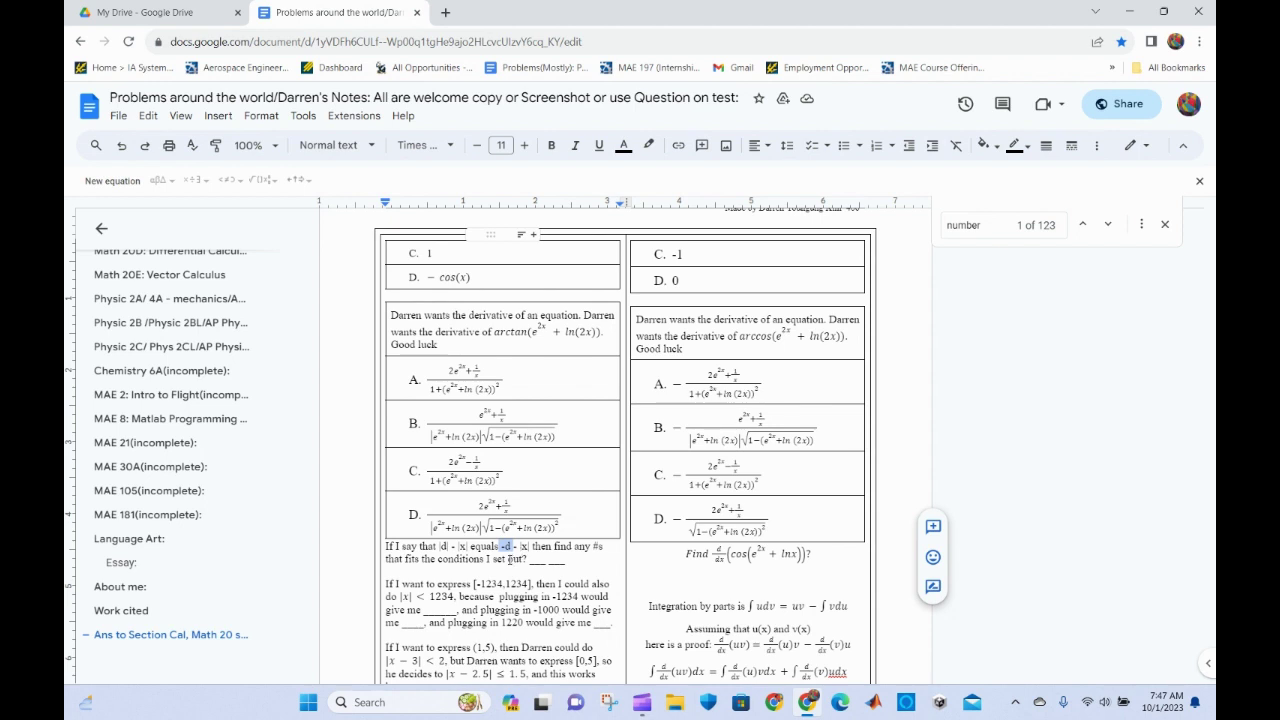
pyautogui.click(509, 558)
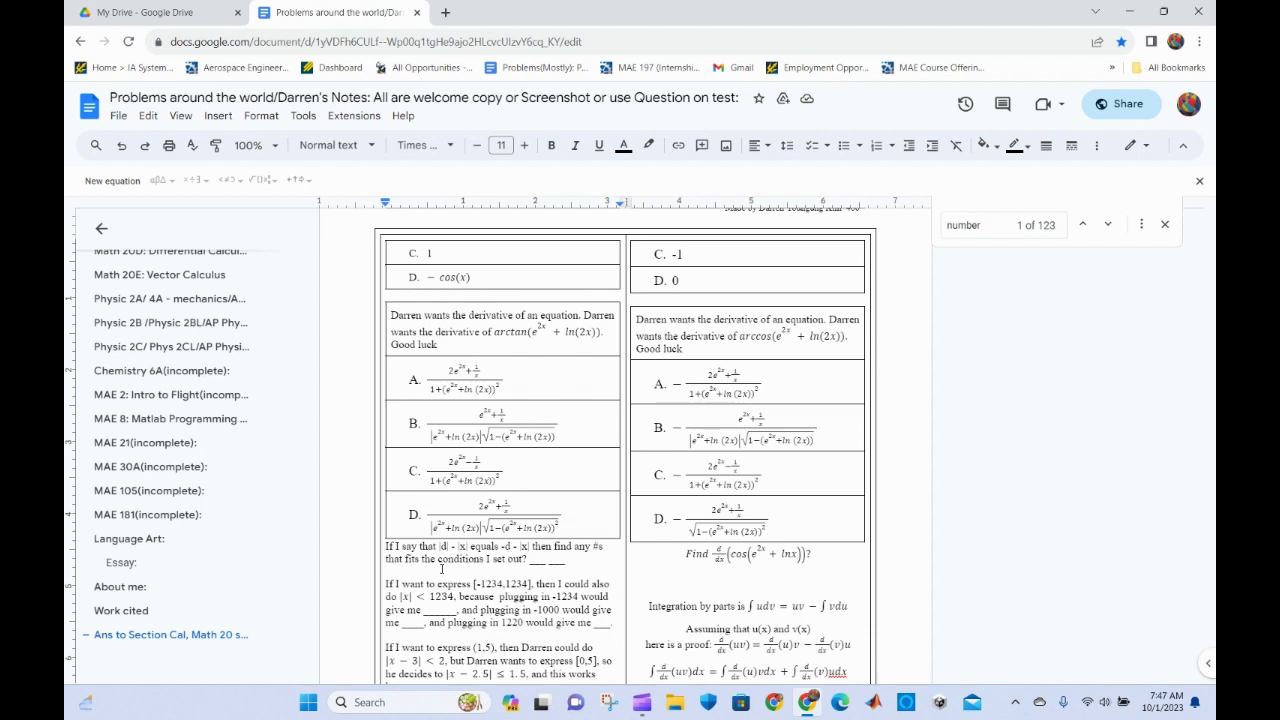
pyautogui.tripleClick(574, 564)
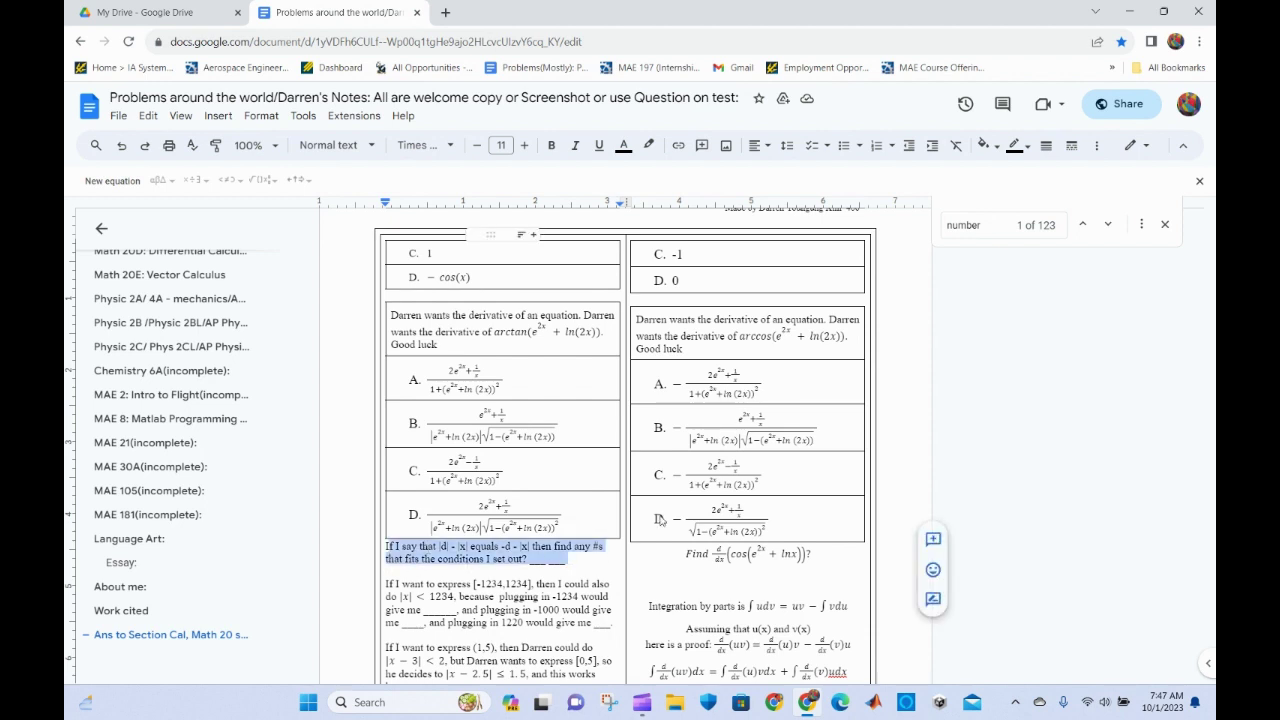
# Go to the last match for "number" and replace it with "#" in "(choose a number and test it out)".
pyautogui.click(1006, 229)
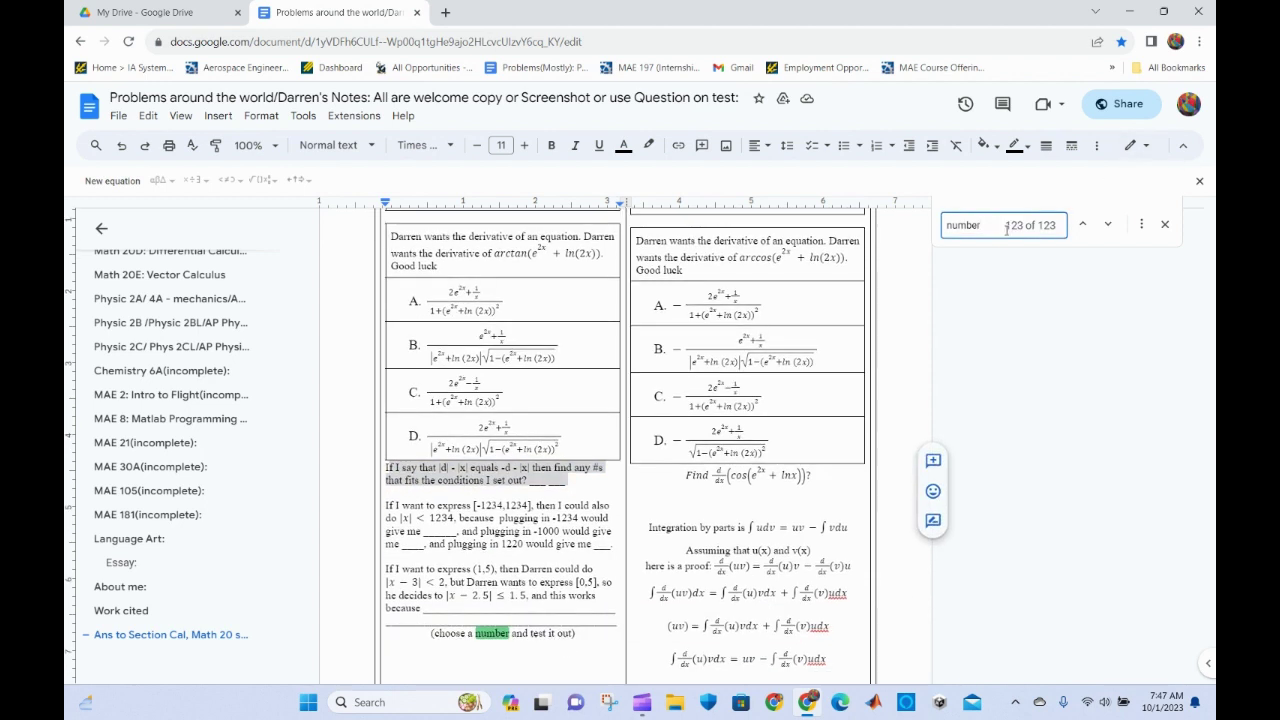
pyautogui.press('Return')
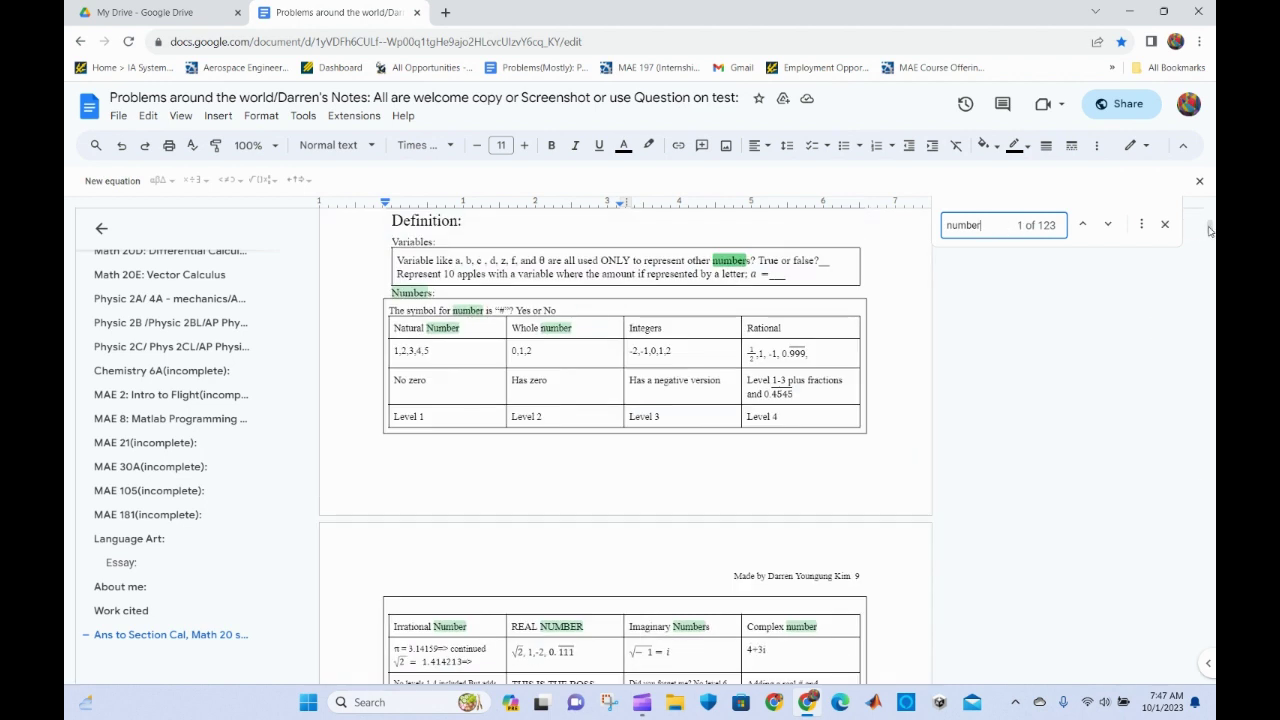
pyautogui.click(1084, 225)
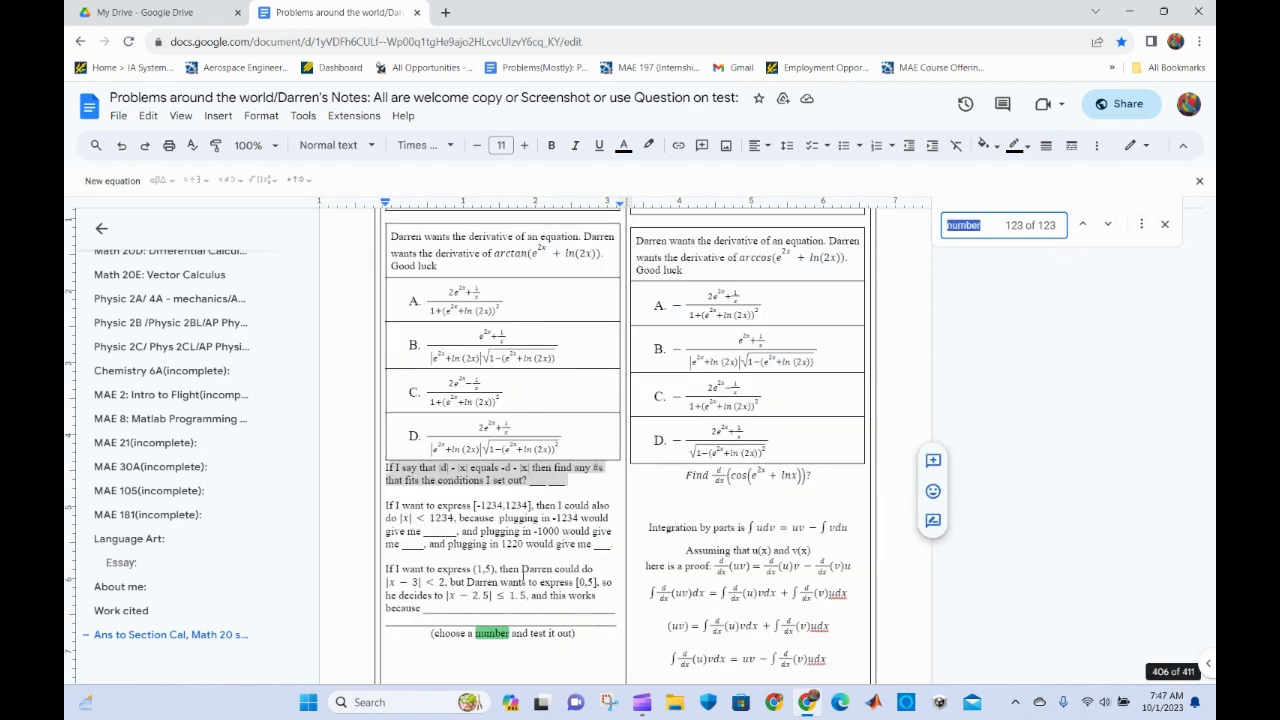
pyautogui.click(489, 633)
pyautogui.doubleClick(489, 633)
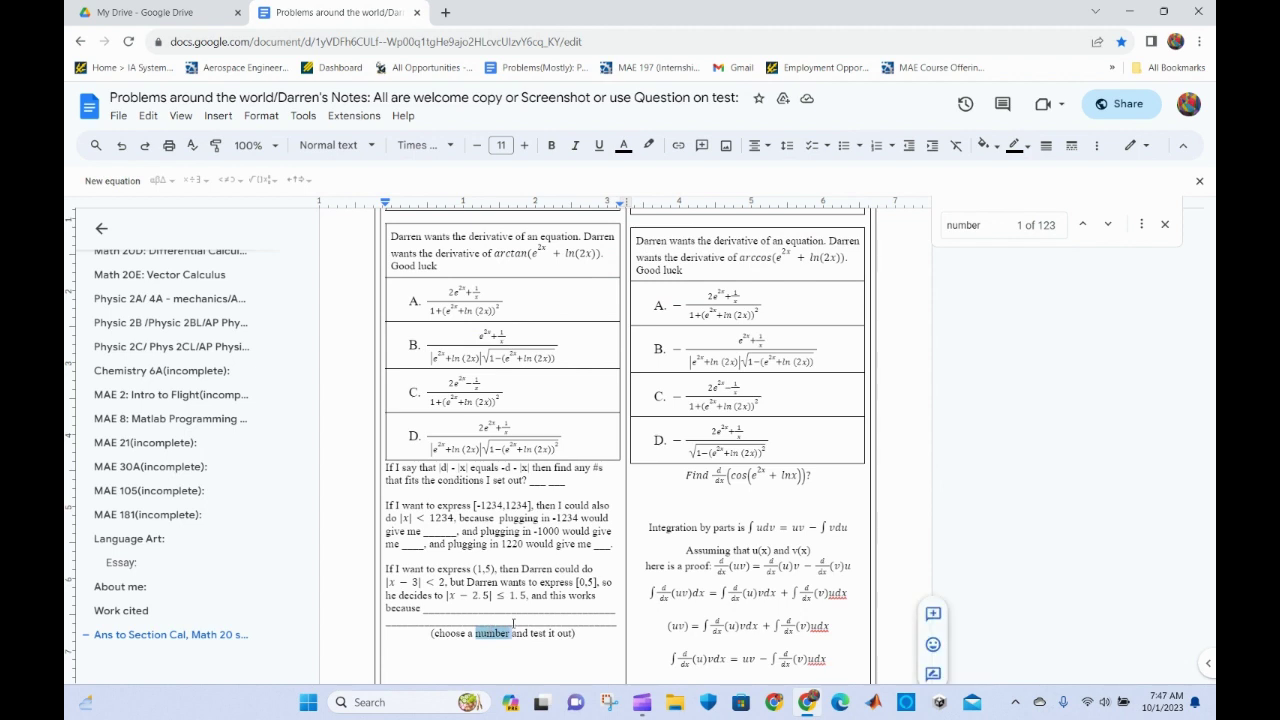
pyautogui.write('#')
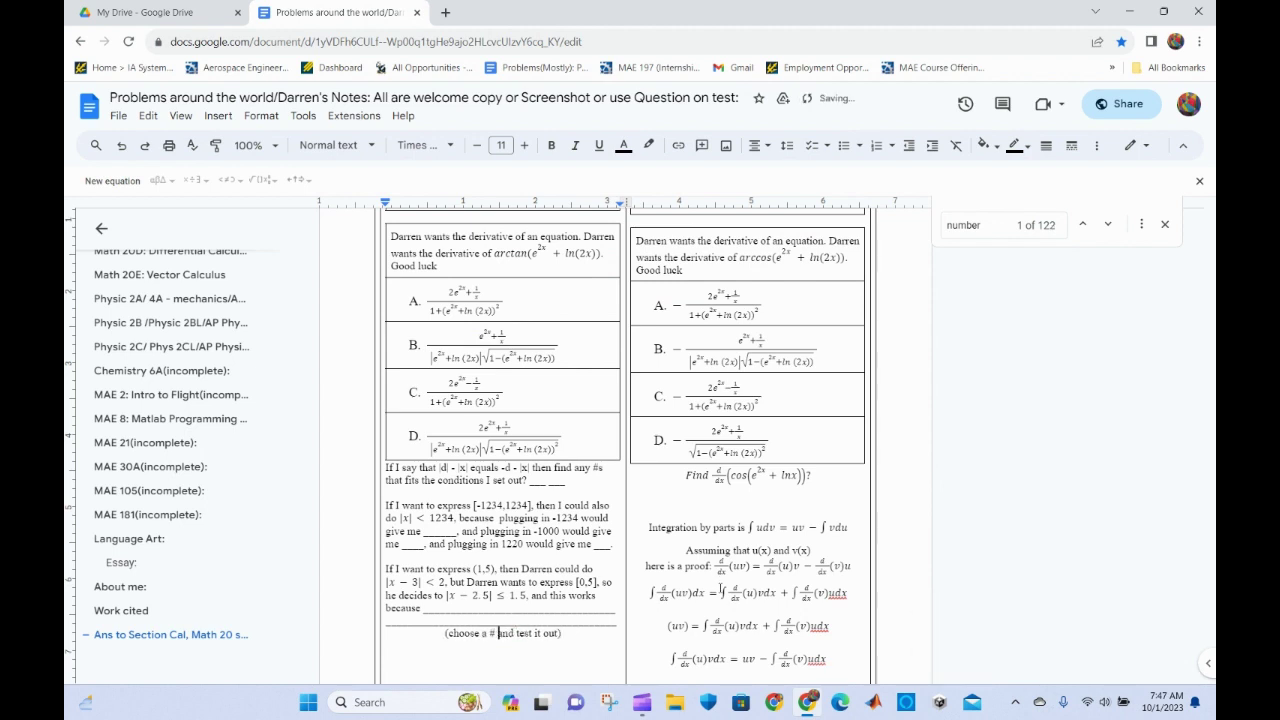
# Go through the first "number" matches and change "Natural Number" to "Natural #" in the Numbers table under Definition.
pyautogui.click(1107, 226)
pyautogui.scroll(3, 468, 430)
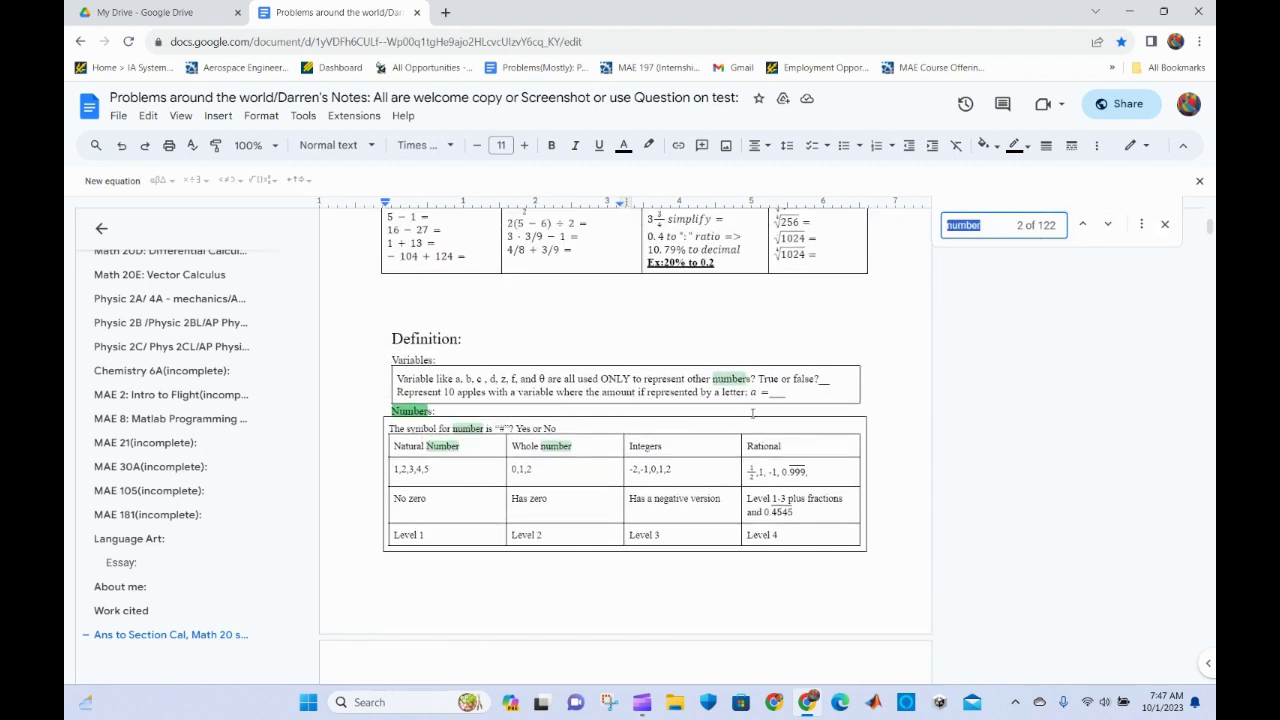
pyautogui.click(1108, 226)
pyautogui.click(1108, 226)
pyautogui.click(1108, 226)
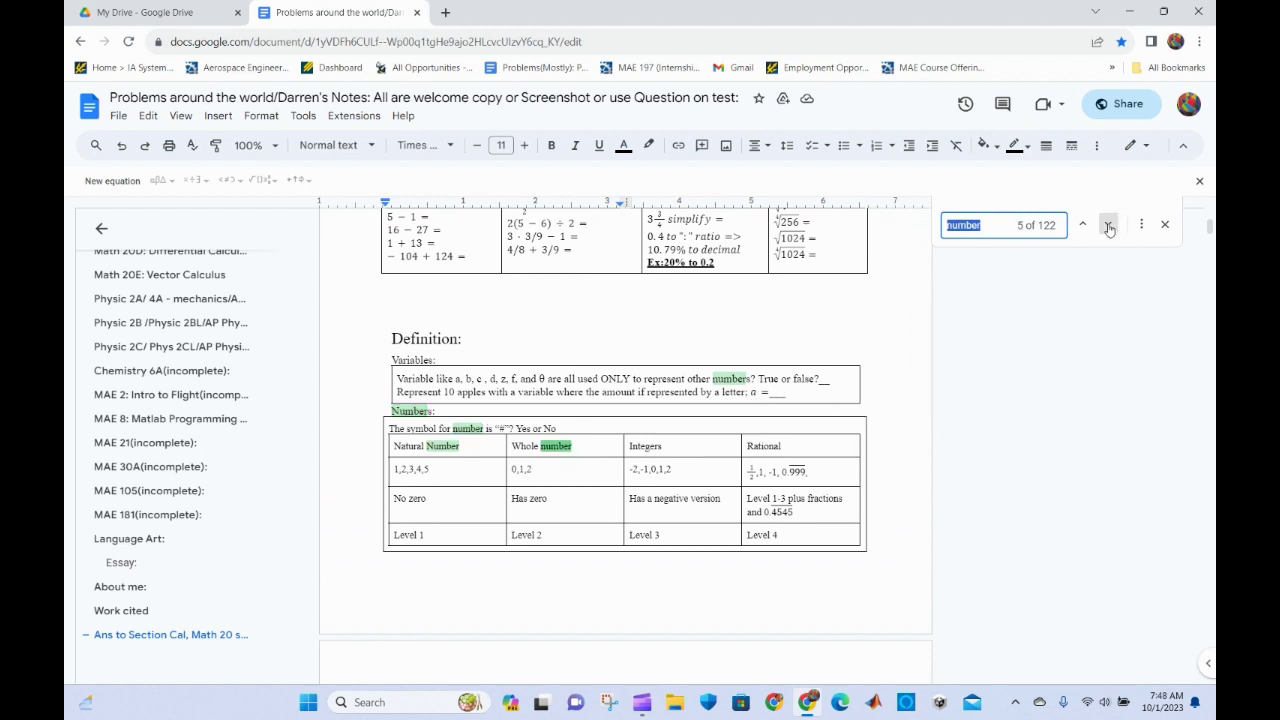
pyautogui.click(1108, 226)
pyautogui.click(1108, 226)
pyautogui.click(1108, 226)
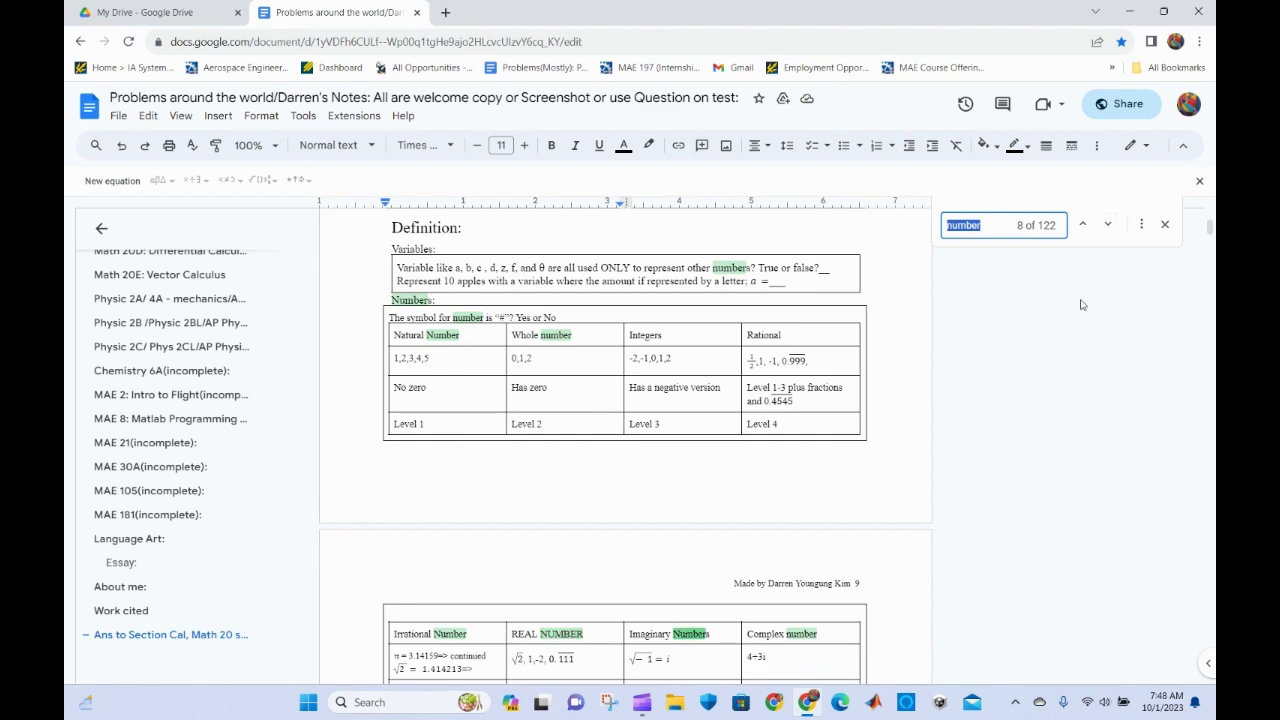
pyautogui.scroll(-3, 617, 356)
pyautogui.scroll(3, 617, 356)
pyautogui.doubleClick(446, 335)
pyautogui.write('#')
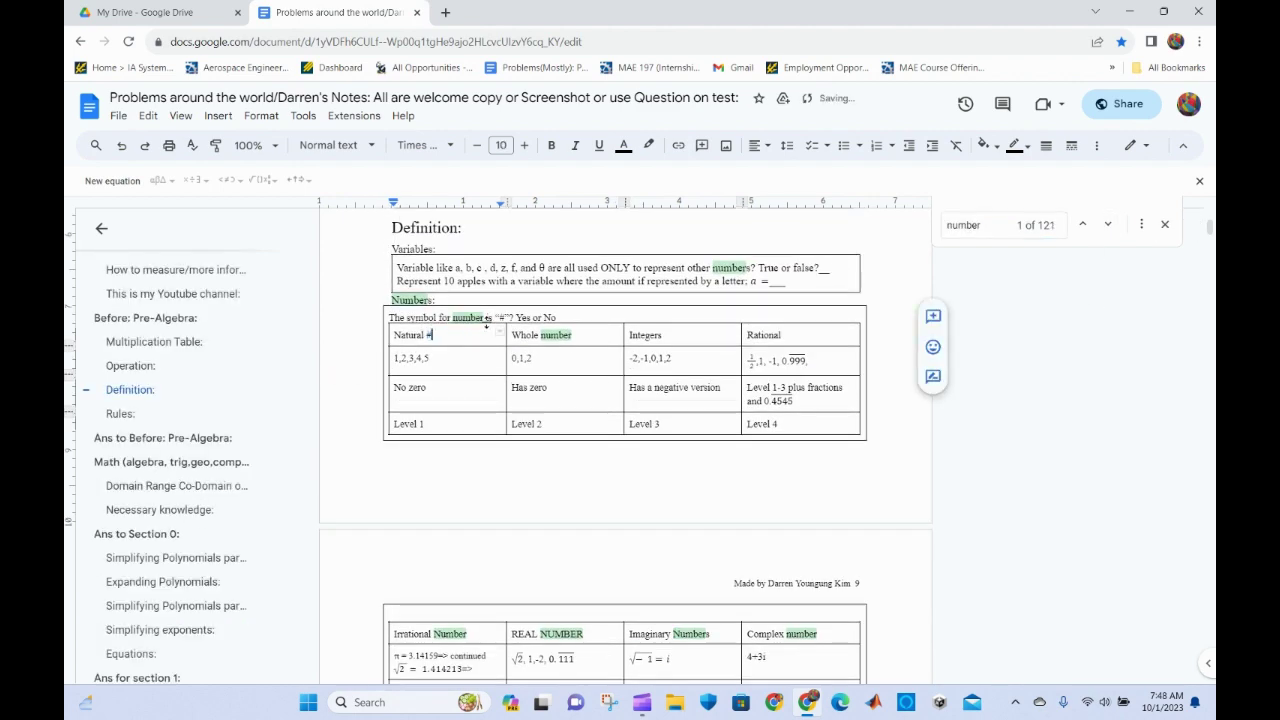
# Shorten "number" in the Numbers table headings to "Whole #", "Irrational #", "REAL #", "Imaginary #s" and "Complex #s".
pyautogui.doubleClick(556, 335)
pyautogui.write('#')
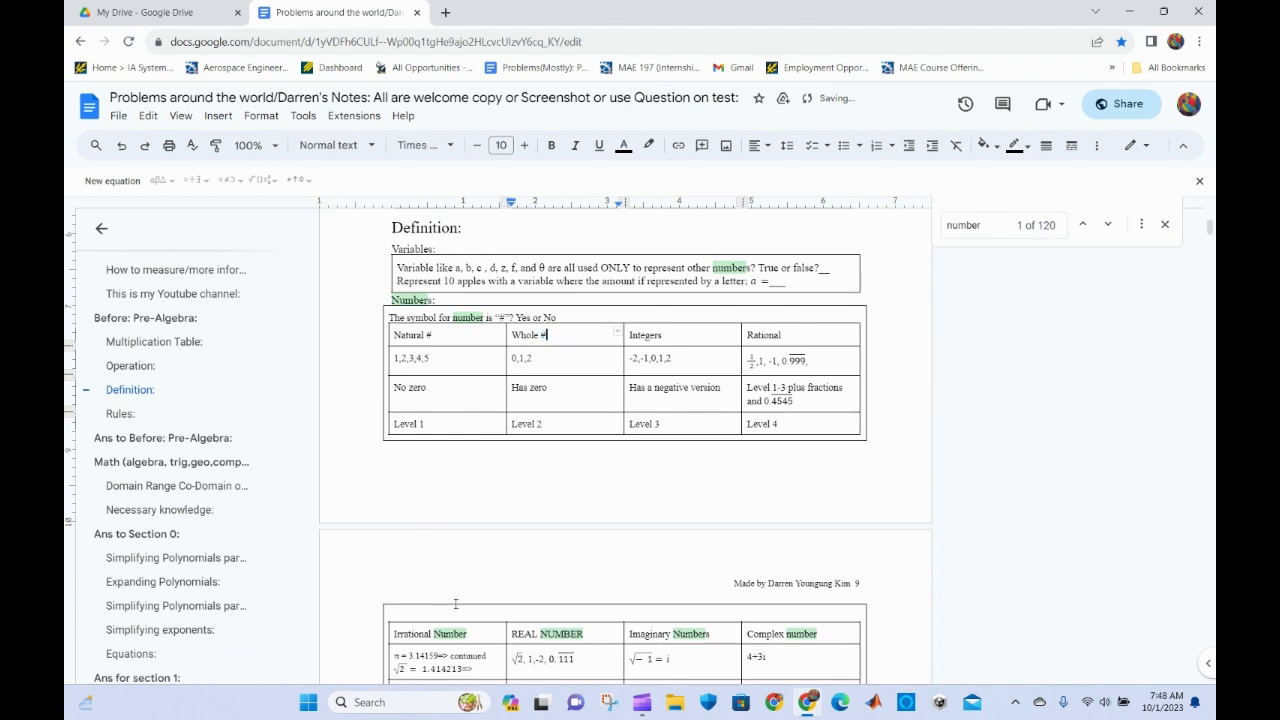
pyautogui.doubleClick(450, 634)
pyautogui.write('#')
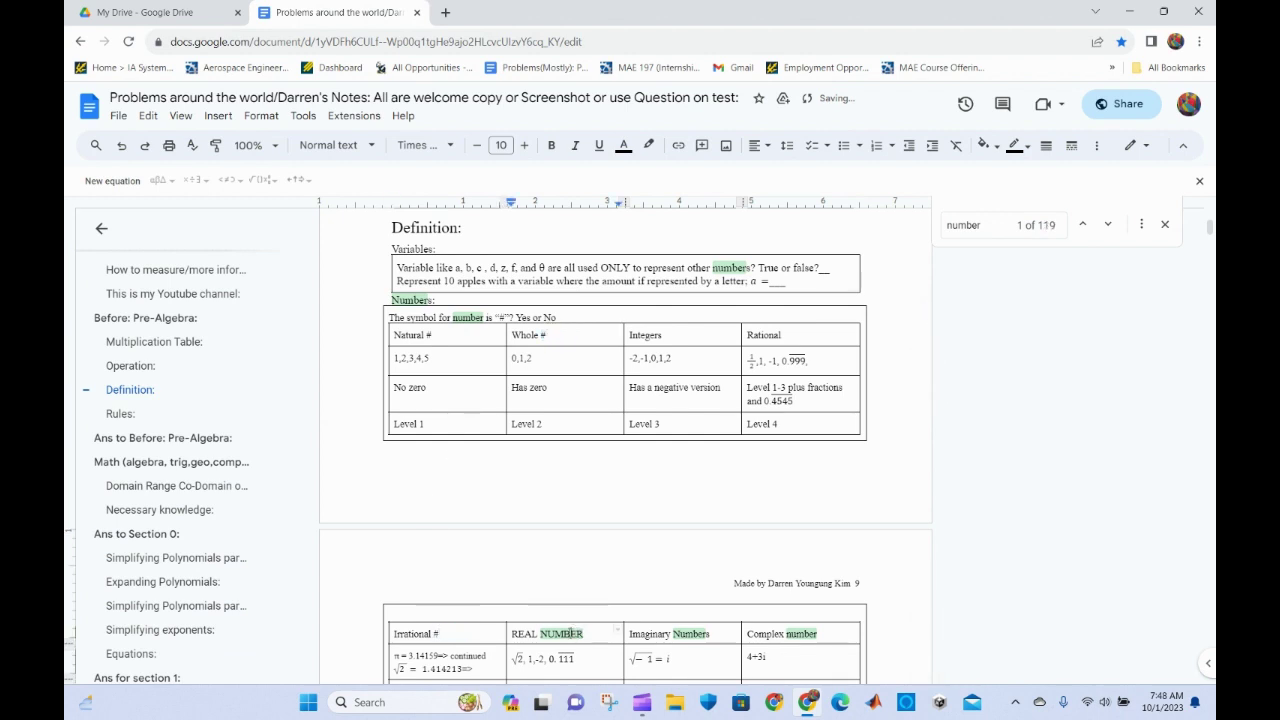
pyautogui.doubleClick(561, 634)
pyautogui.write('#')
pyautogui.doubleClick(690, 634)
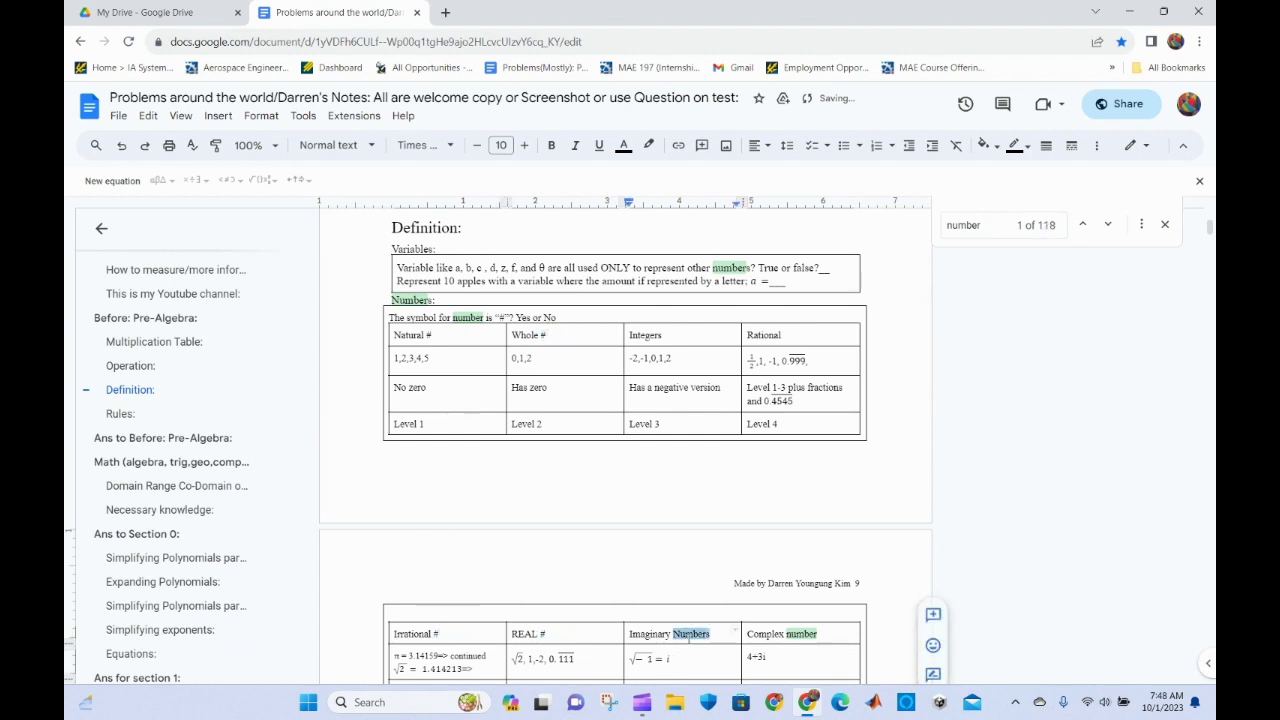
pyautogui.write('#')
pyautogui.doubleClick(801, 634)
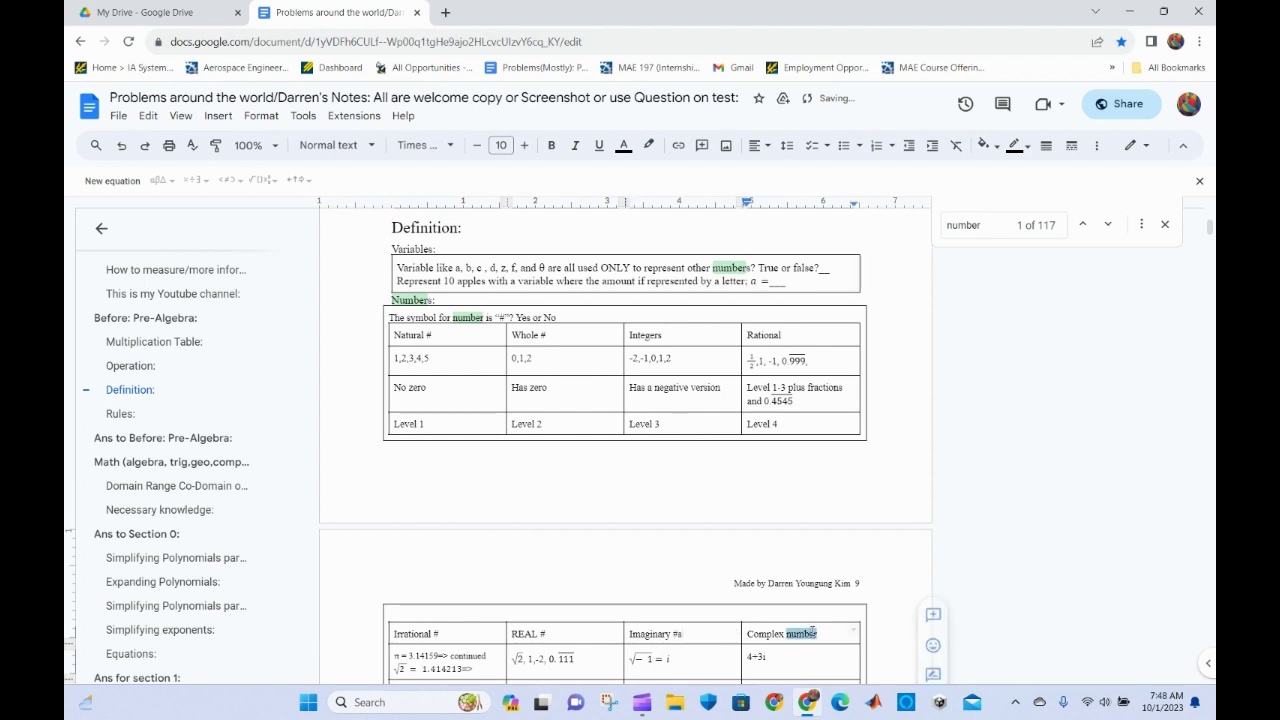
pyautogui.write('#a')
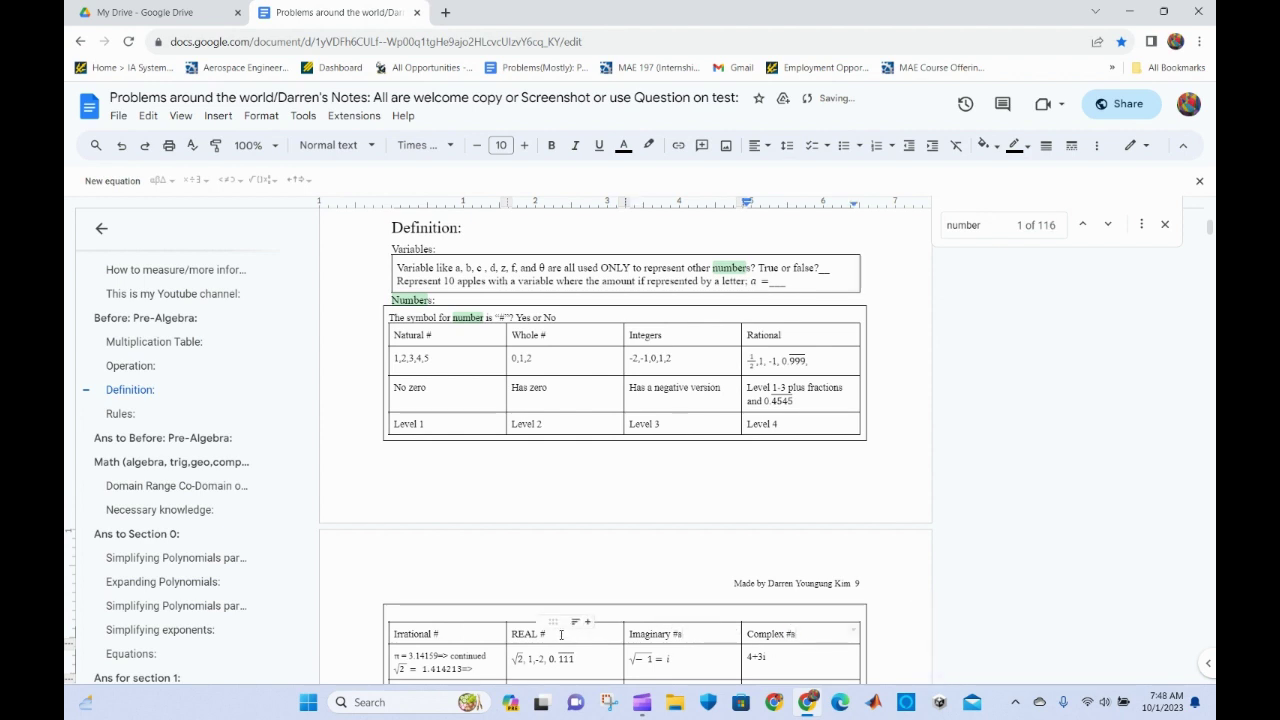
# Add a plural "s" to the "#" in the REAL, Irrational, Whole and Natural headings of the Numbers table.
pyautogui.click(561, 634)
pyautogui.click(470, 632)
pyautogui.write('asss')
pyautogui.click(588, 336)
pyautogui.write('s')
pyautogui.click(486, 336)
pyautogui.write('s')
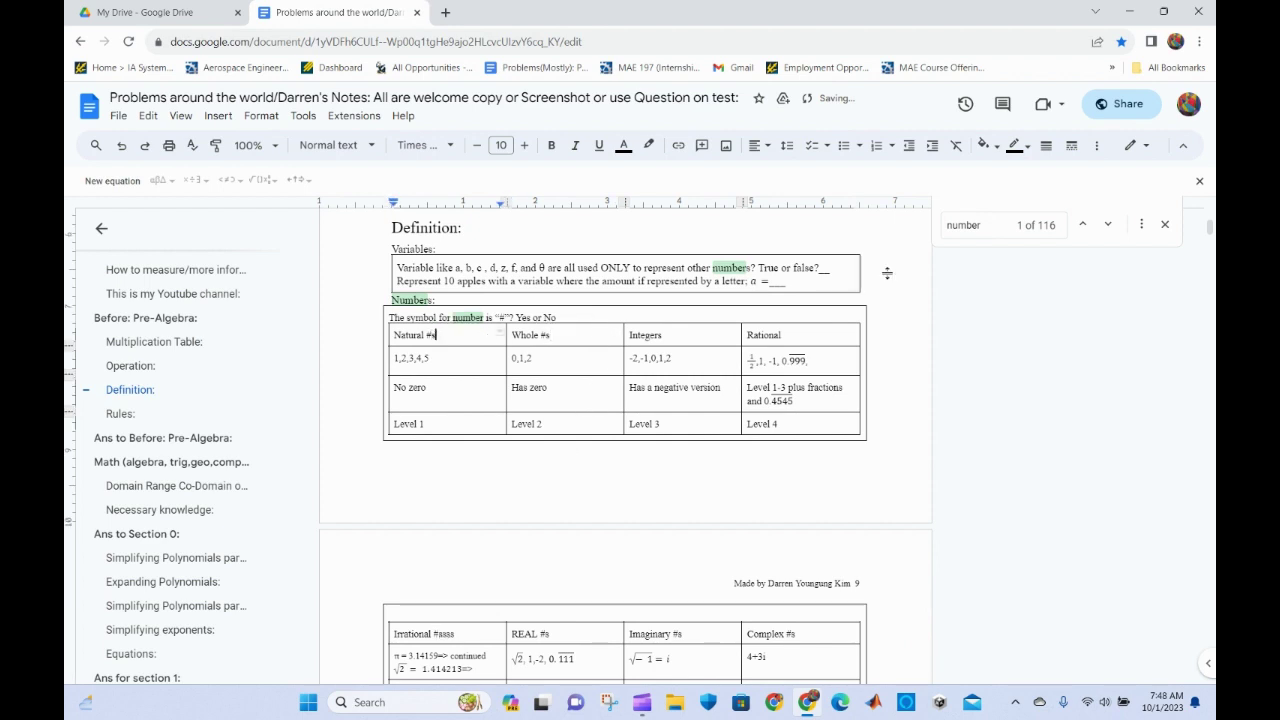
# Go to the "number" match under Rules and replace it with "#" in the line "e" can be natural number 2.17.
pyautogui.click(1112, 230)
pyautogui.click(1112, 230)
pyautogui.click(1112, 230)
pyautogui.click(1112, 230)
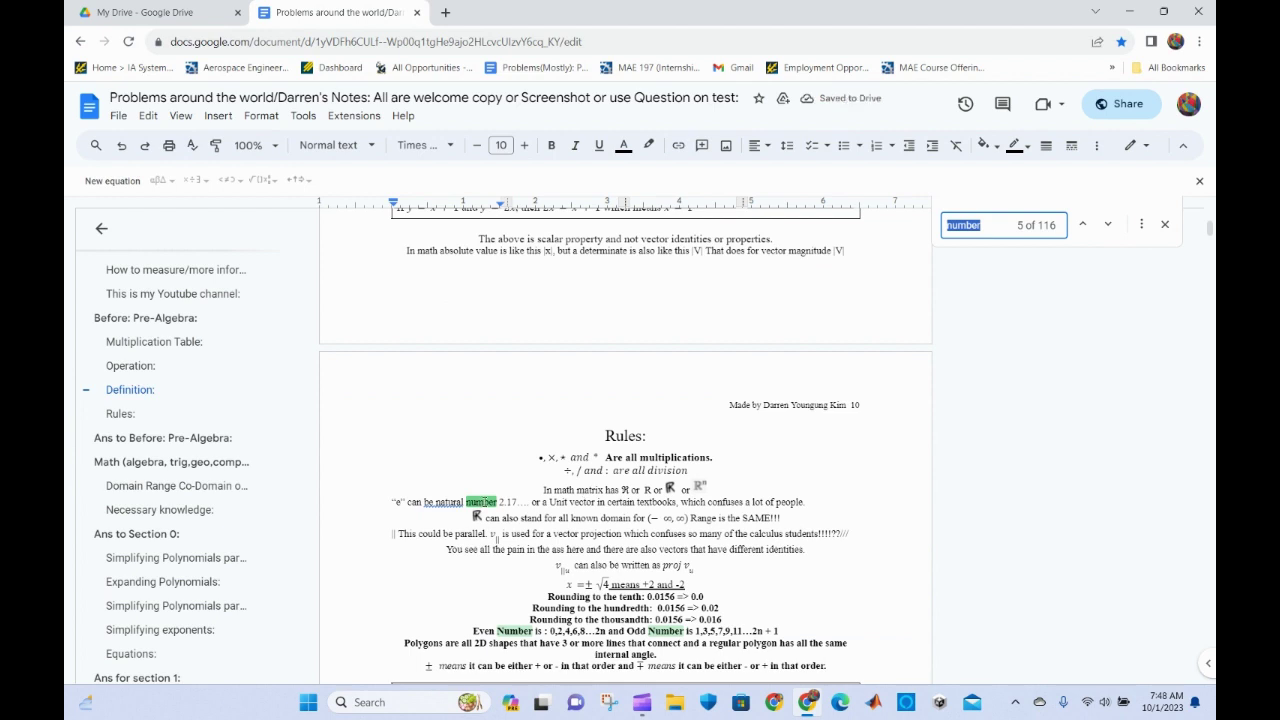
pyautogui.click(476, 512)
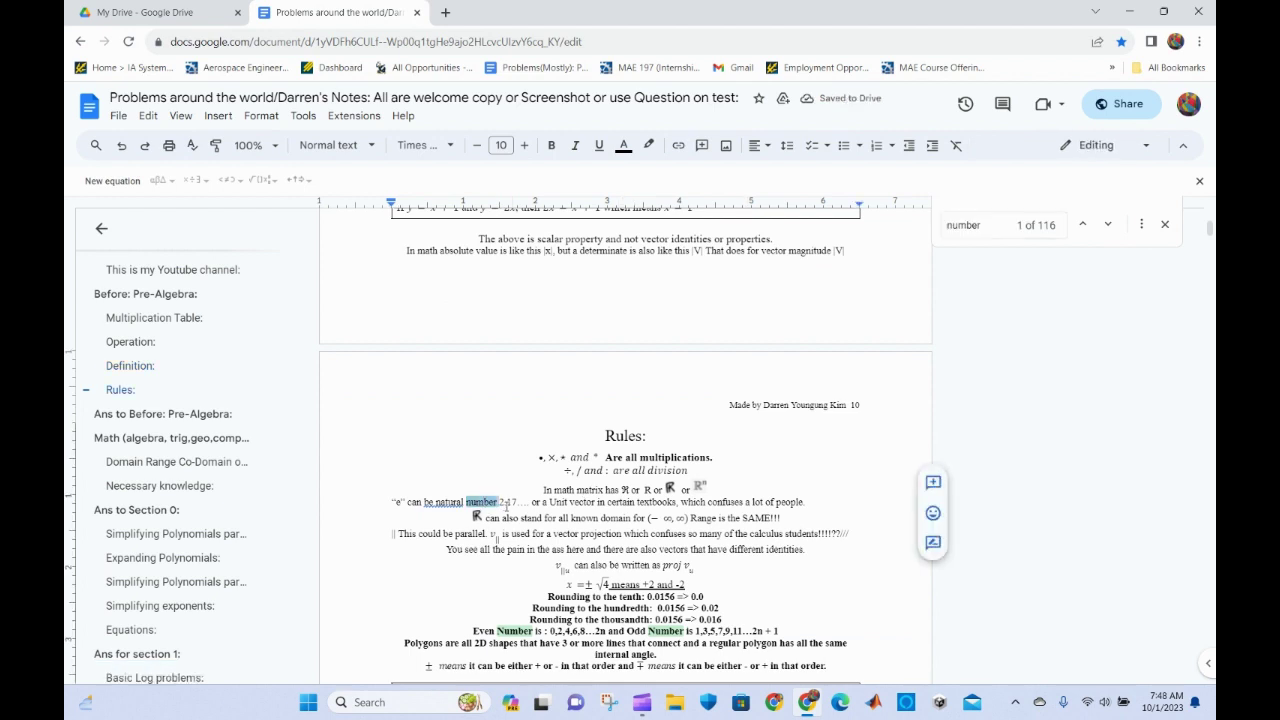
pyautogui.write('#')
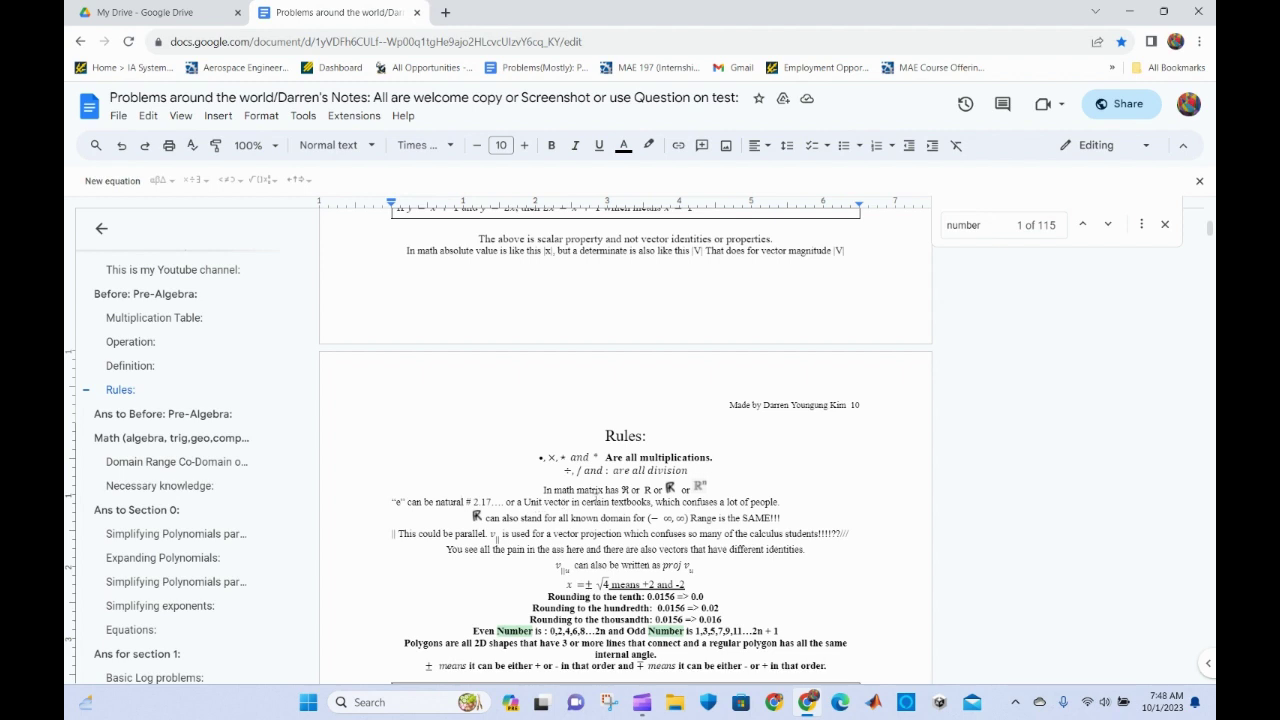
# Look through the next "number" matches around the Definition answers of Ans to Before: Pre-Algebra.
pyautogui.click(1110, 224)
pyautogui.click(1112, 225)
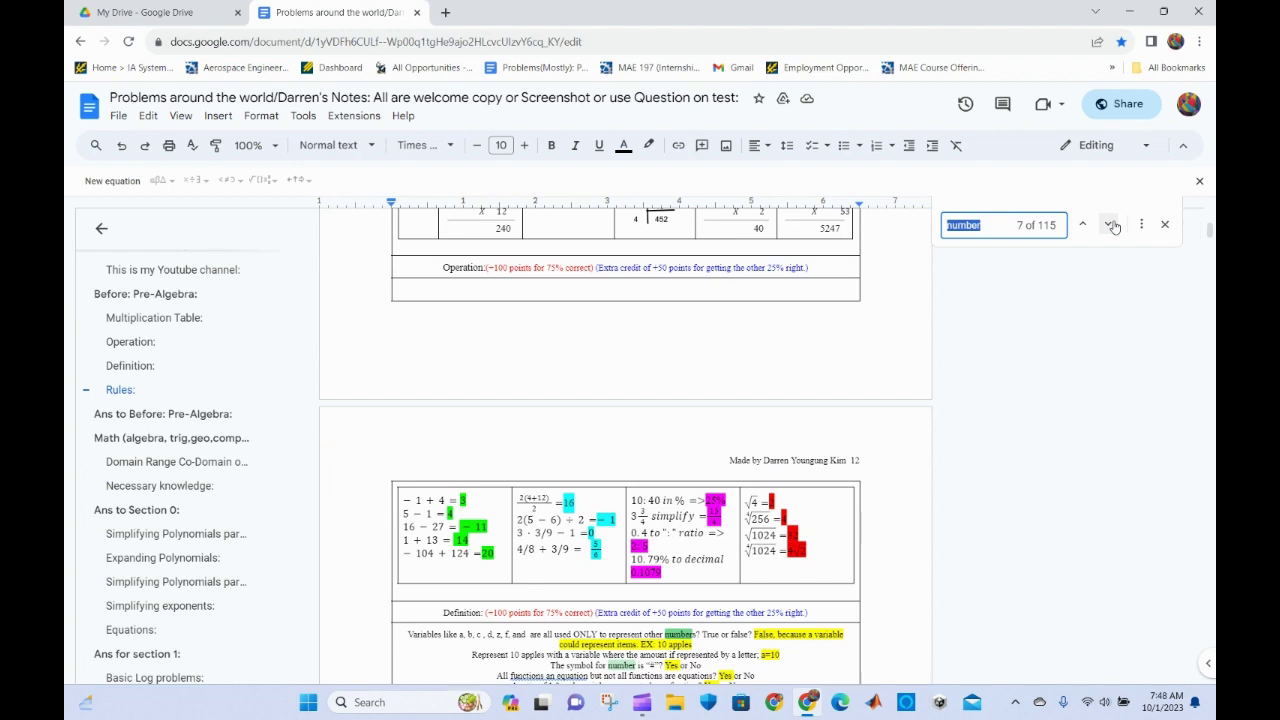
pyautogui.scroll(1, 871, 351)
pyautogui.scroll(1, 871, 351)
pyautogui.scroll(-1, 871, 351)
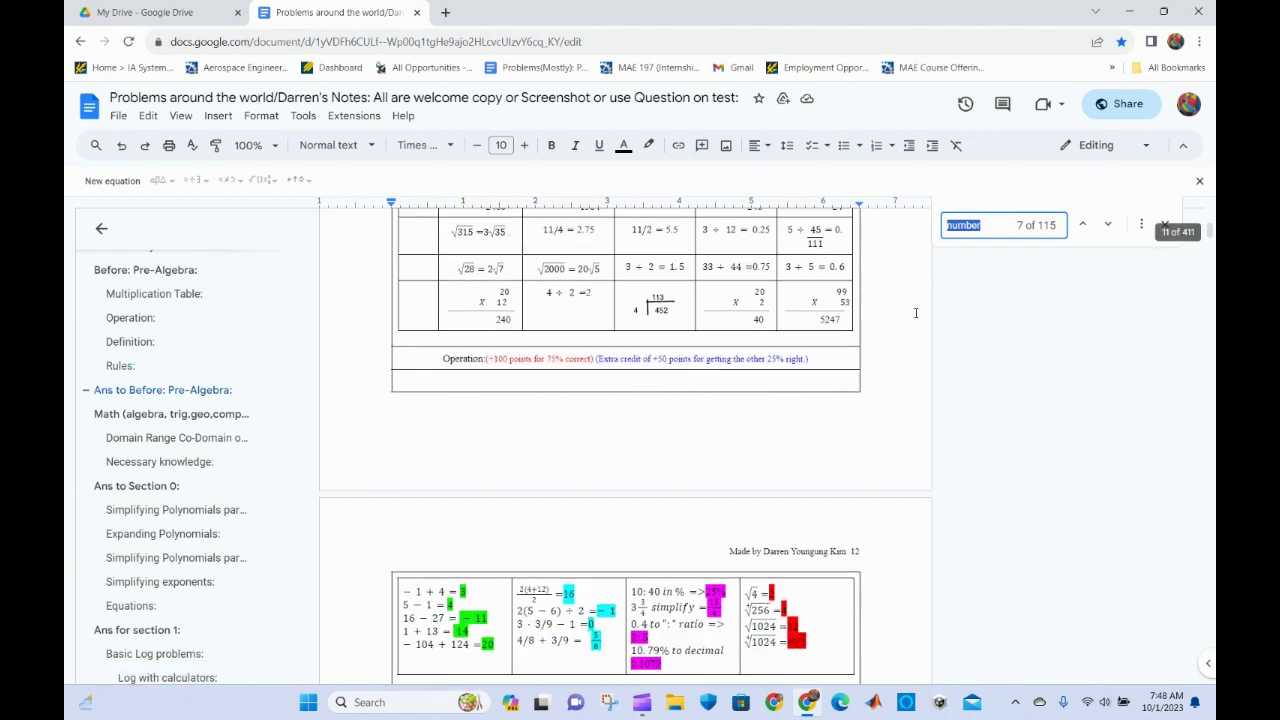
pyautogui.click(1086, 225)
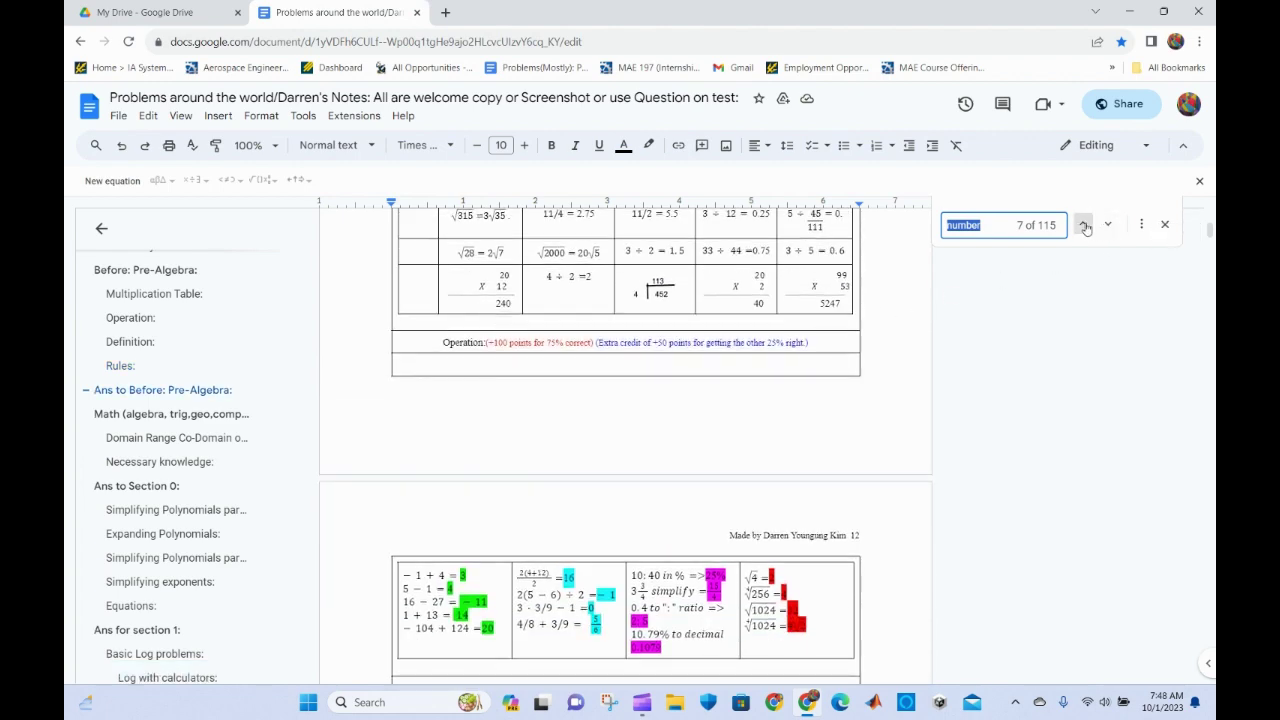
pyautogui.click(1106, 226)
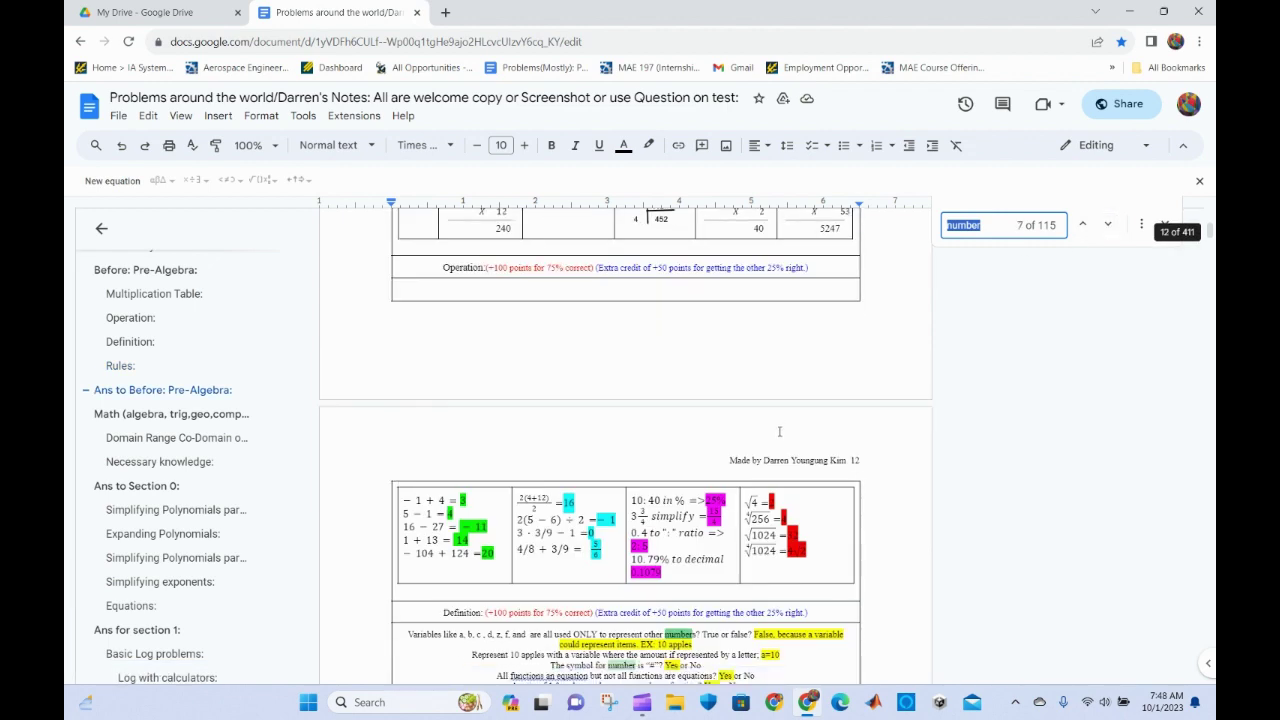
pyautogui.scroll(-1, 700, 568)
# Go back to the Rules section and change "Even Number" and "Odd Number" to "Even #" and "Odd #".
pyautogui.scroll(8, 700, 568)
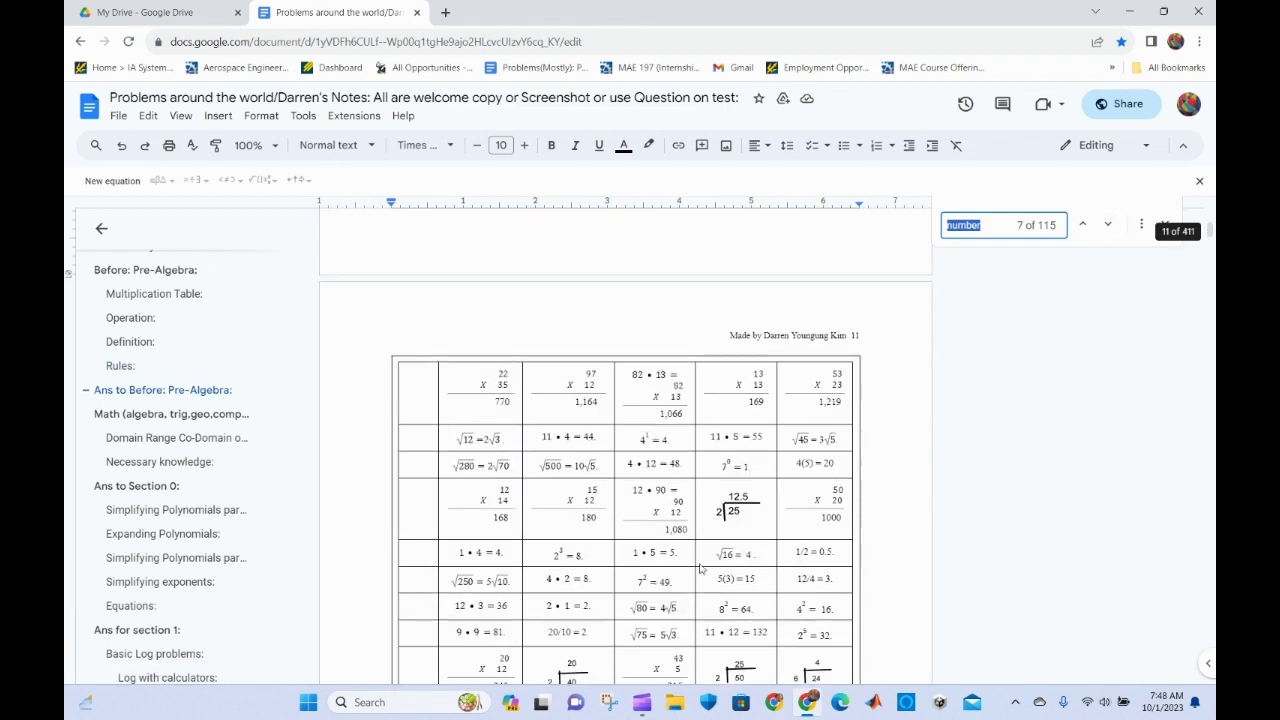
pyautogui.scroll(10, 700, 568)
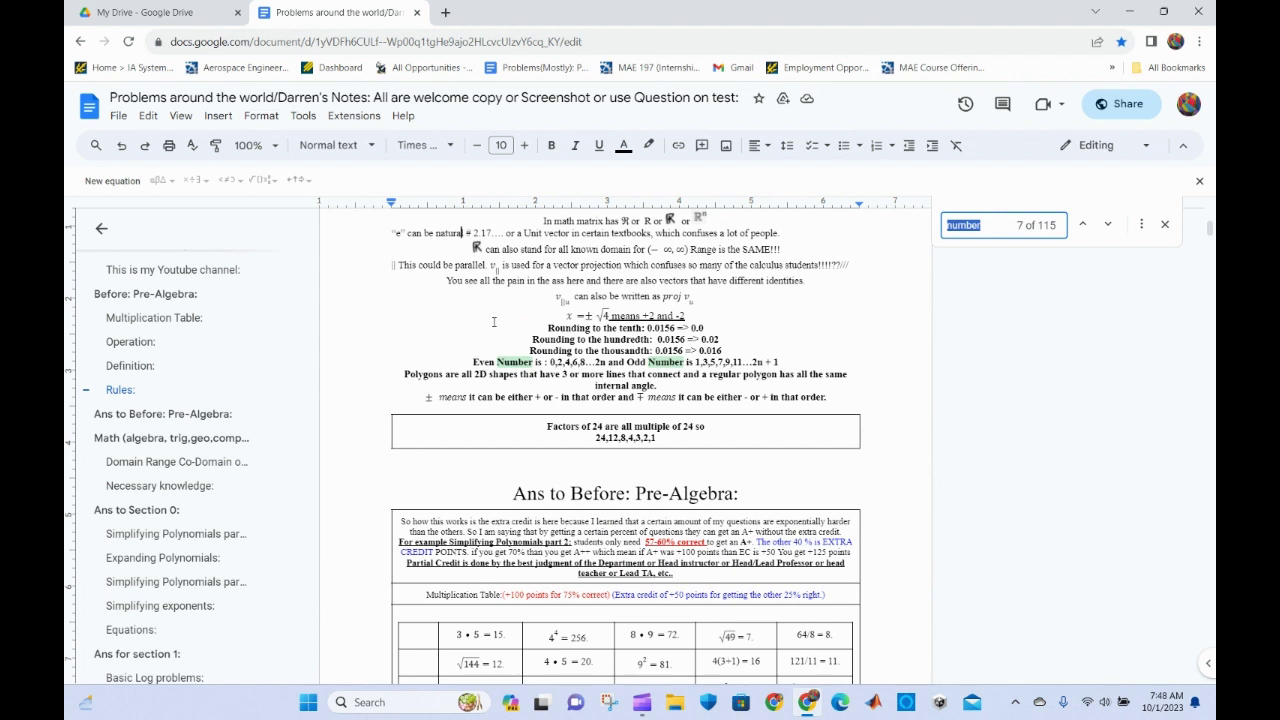
pyautogui.click(509, 362)
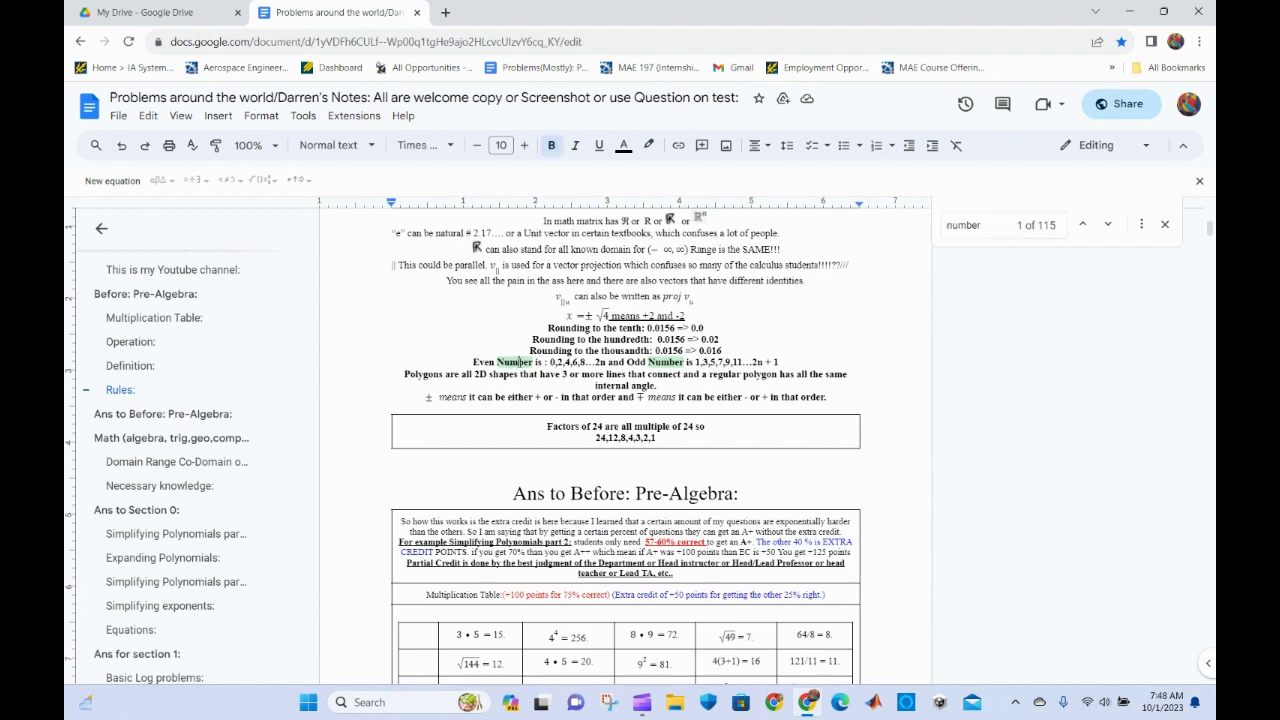
pyautogui.doubleClick(512, 362)
pyautogui.write('#')
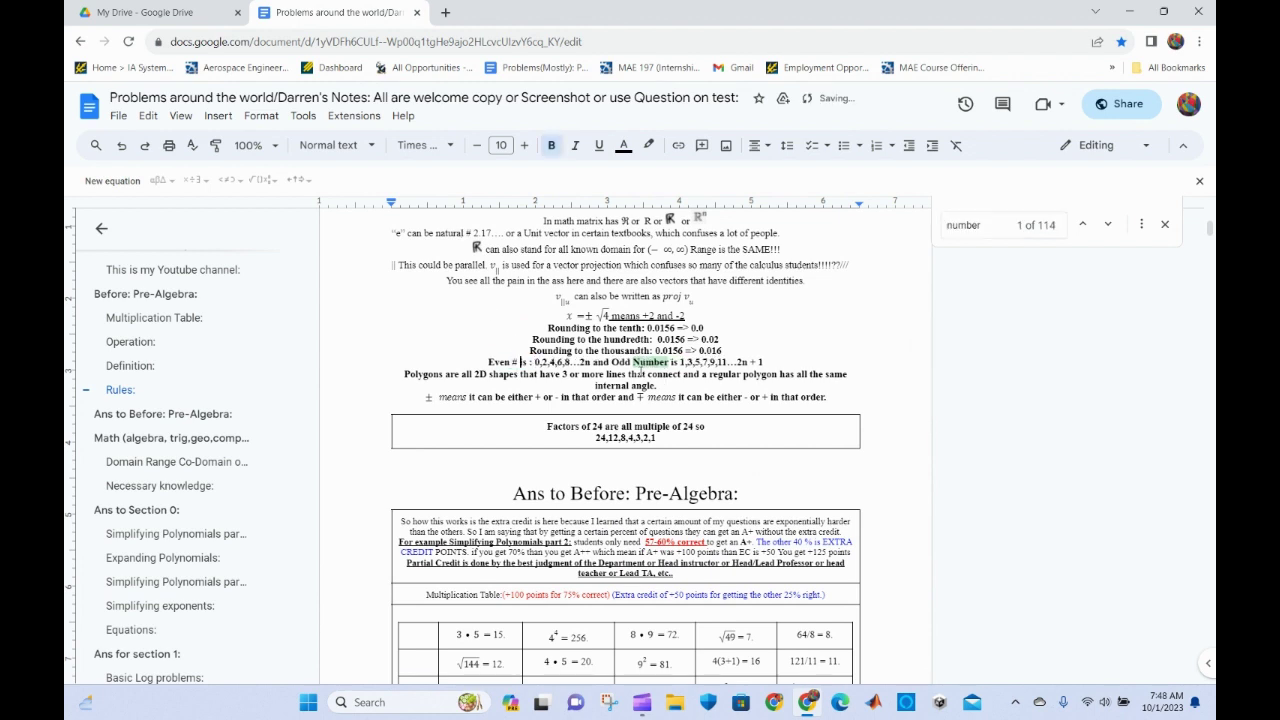
pyautogui.doubleClick(650, 362)
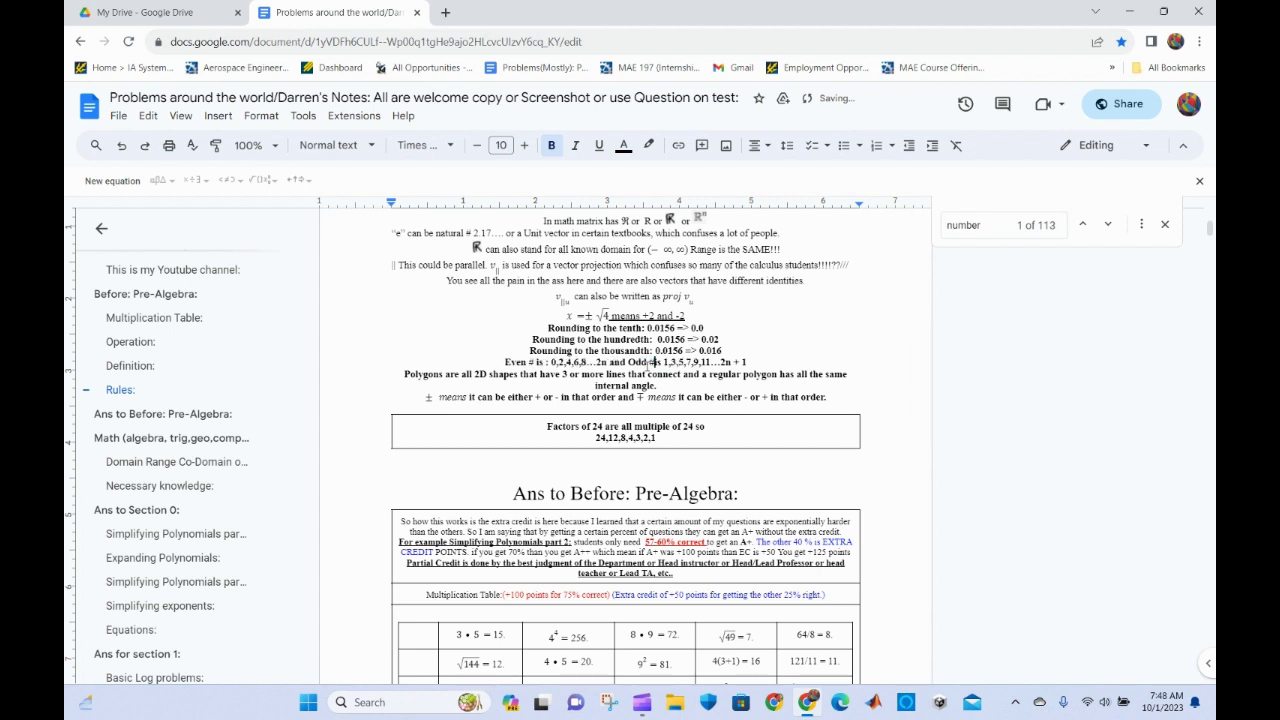
pyautogui.write('#')
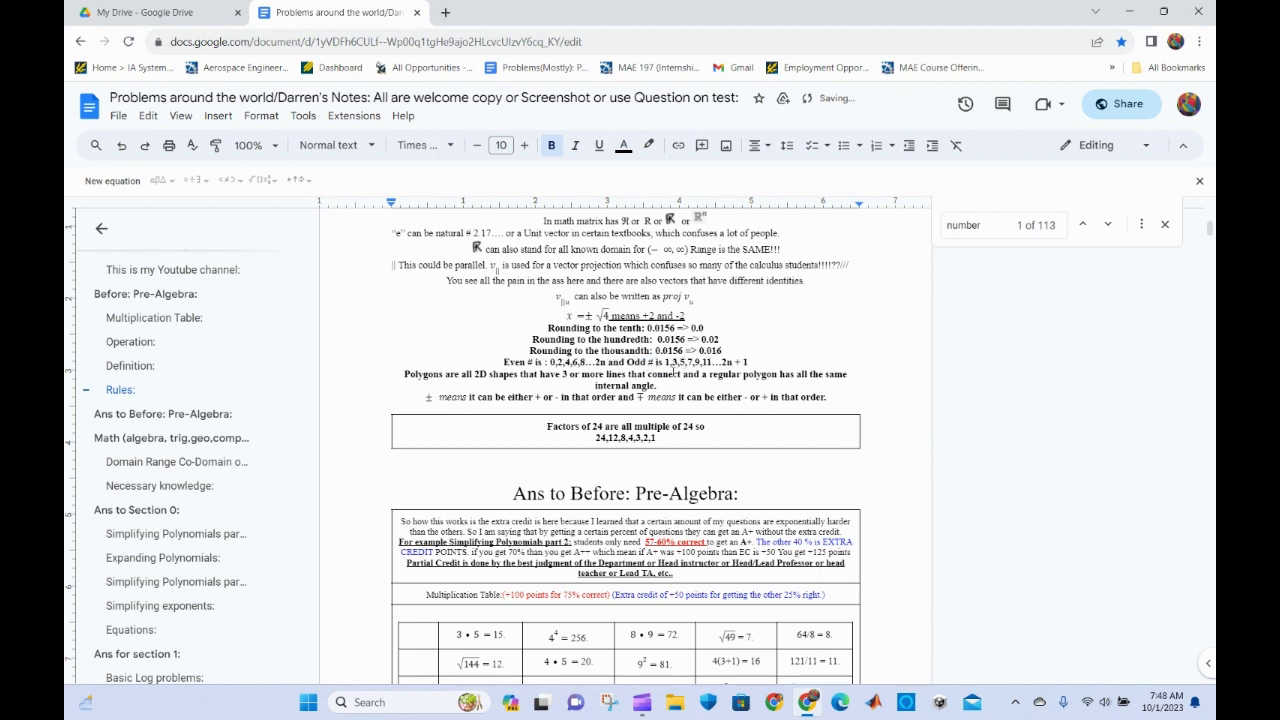
# Go to the Domain Range checklist and replace "numbers" and "number" with "#" in the statement on adding two odd numbers.
pyautogui.scroll(-4, 147, 497)
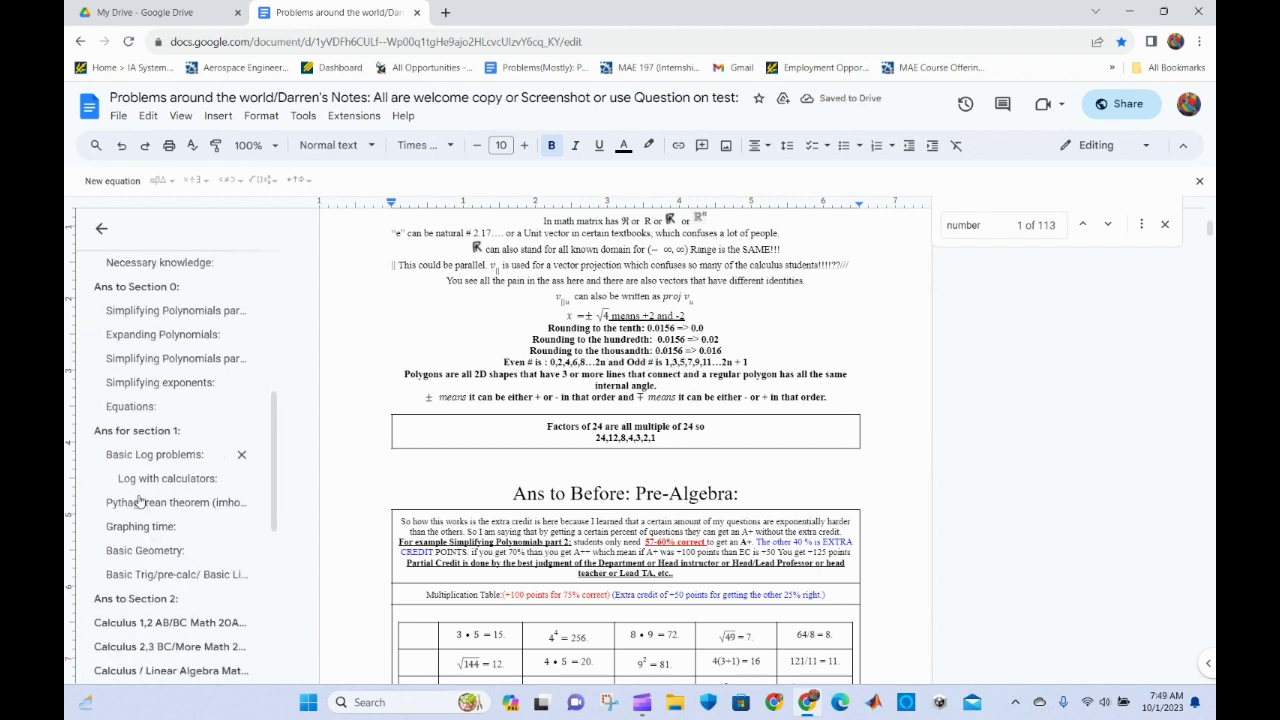
pyautogui.click(1109, 224)
pyautogui.click(1109, 224)
pyautogui.click(1109, 224)
pyautogui.click(1109, 224)
pyautogui.click(1109, 224)
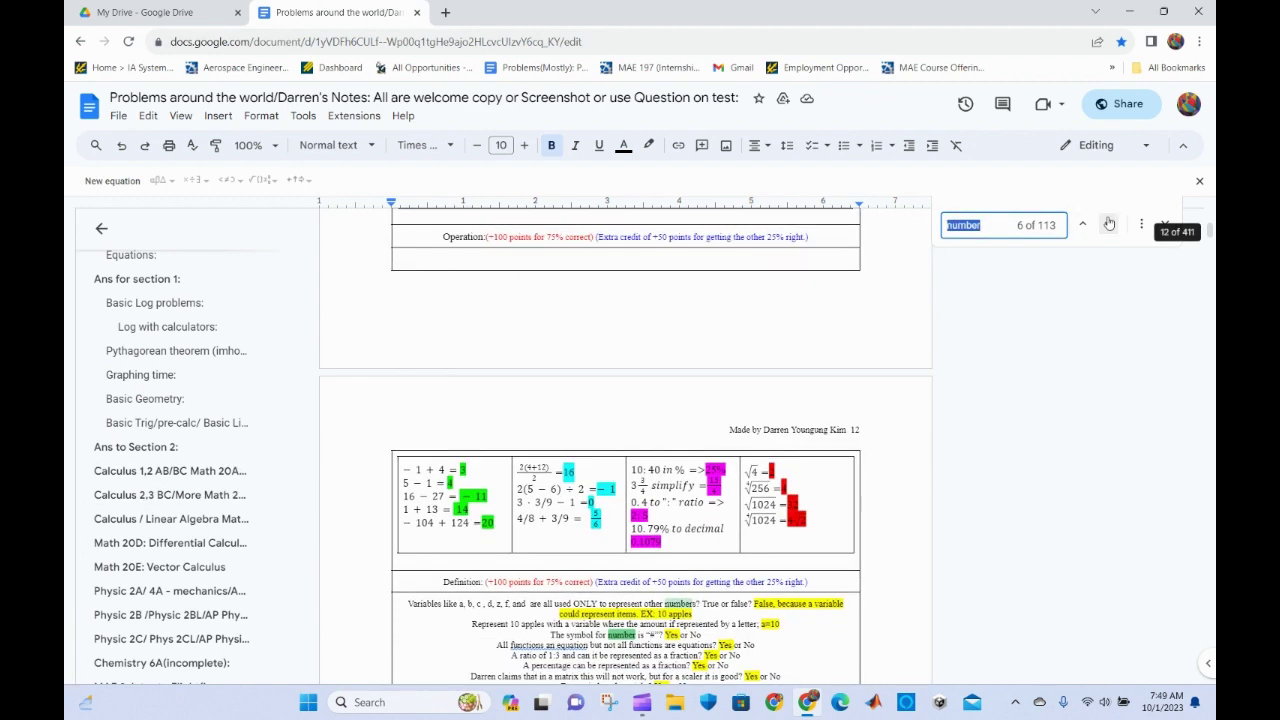
pyautogui.click(1109, 224)
pyautogui.click(1109, 224)
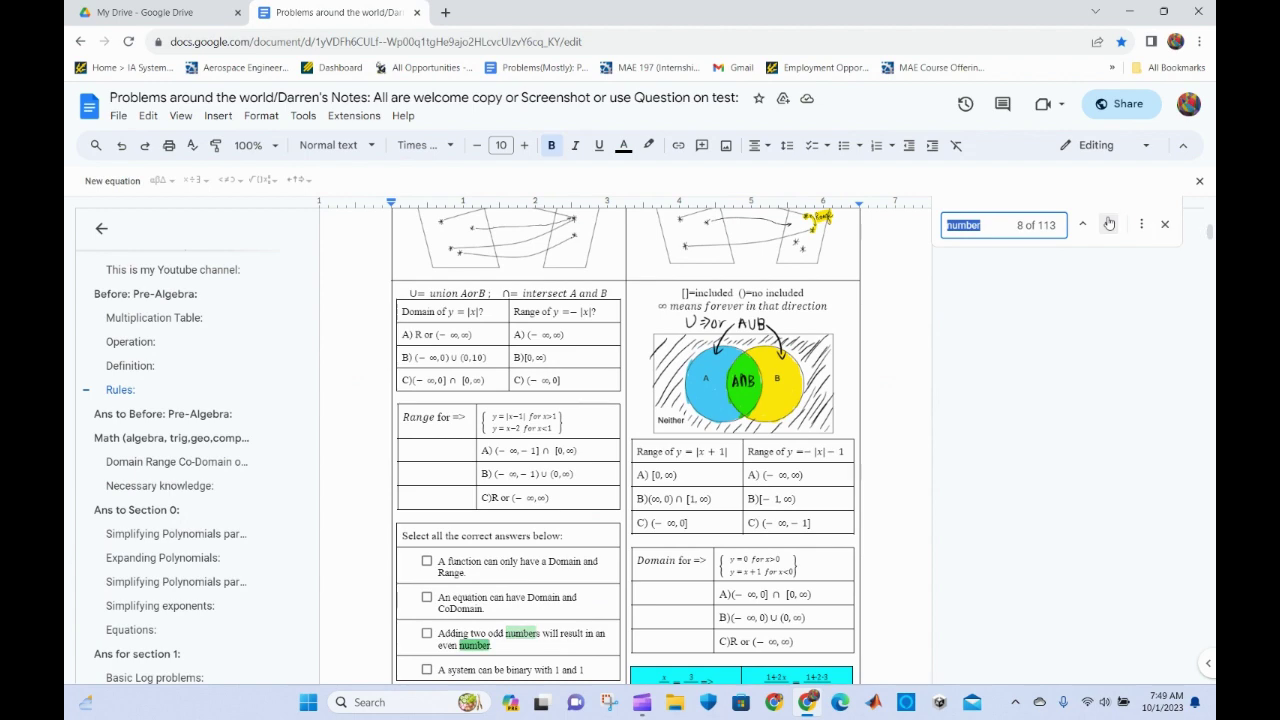
pyautogui.doubleClick(522, 634)
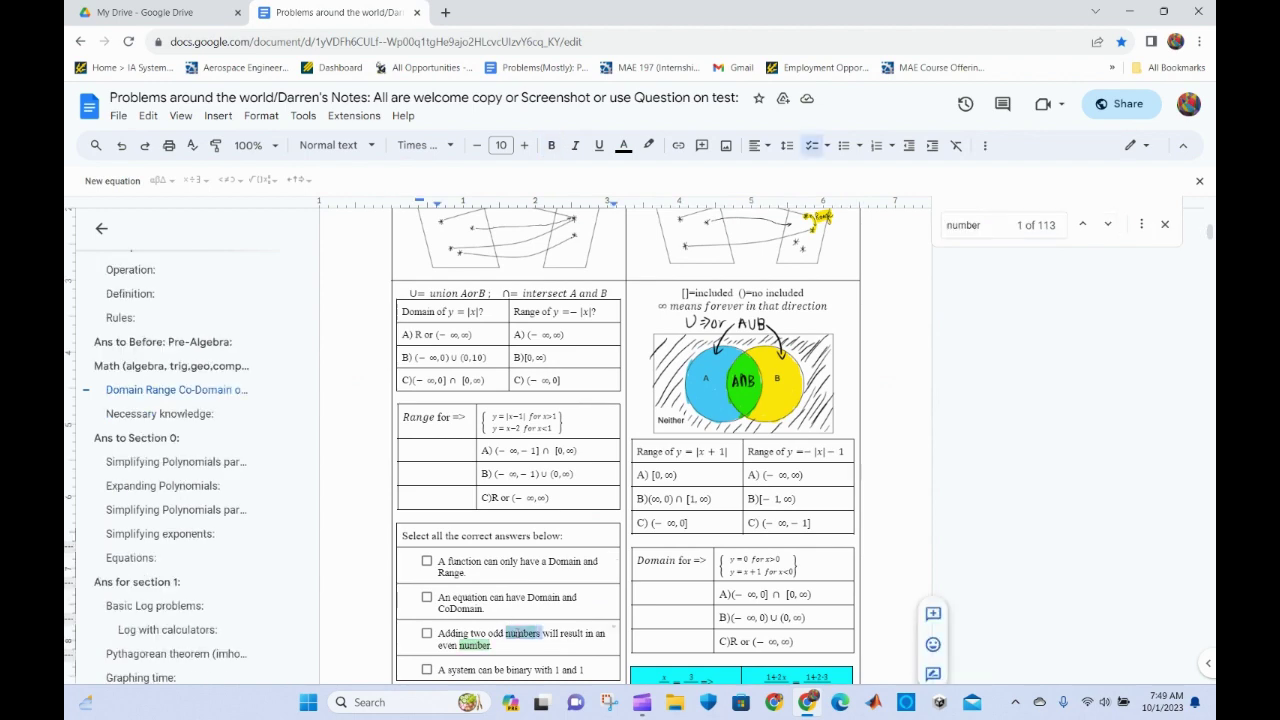
pyautogui.scroll(-1, 543, 645)
pyautogui.write('#')
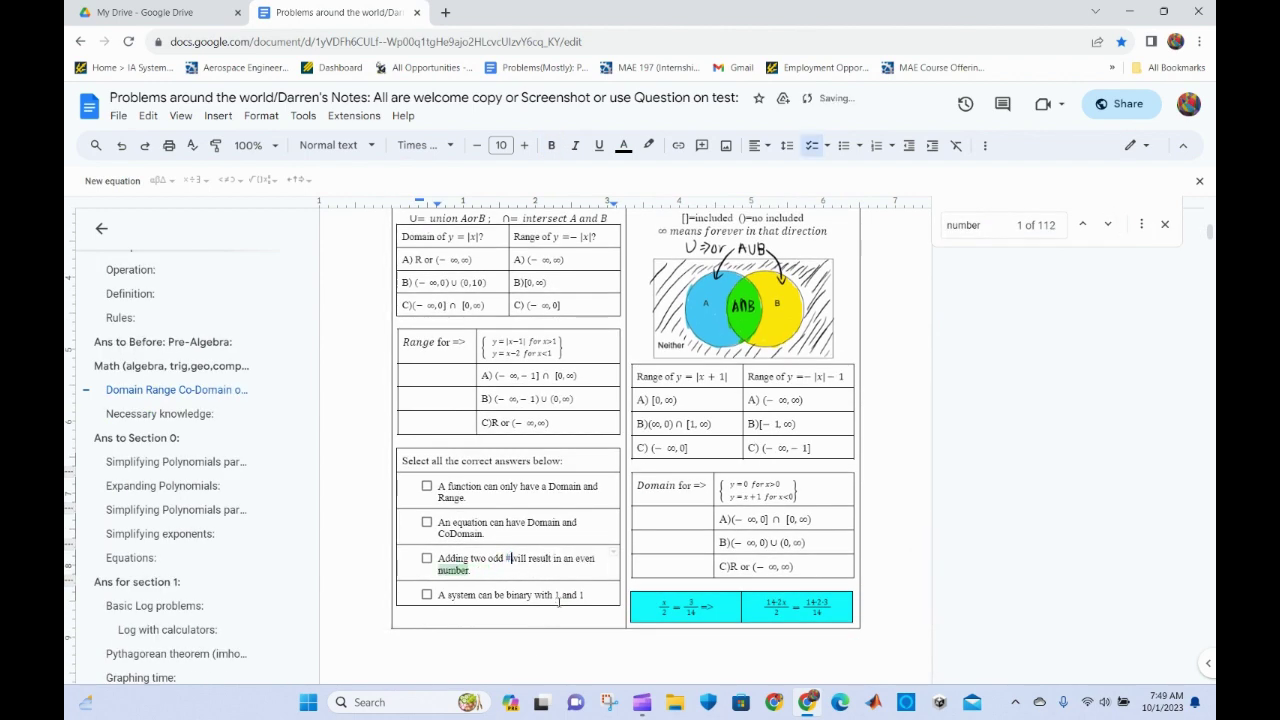
pyautogui.doubleClick(455, 569)
pyautogui.write('#')
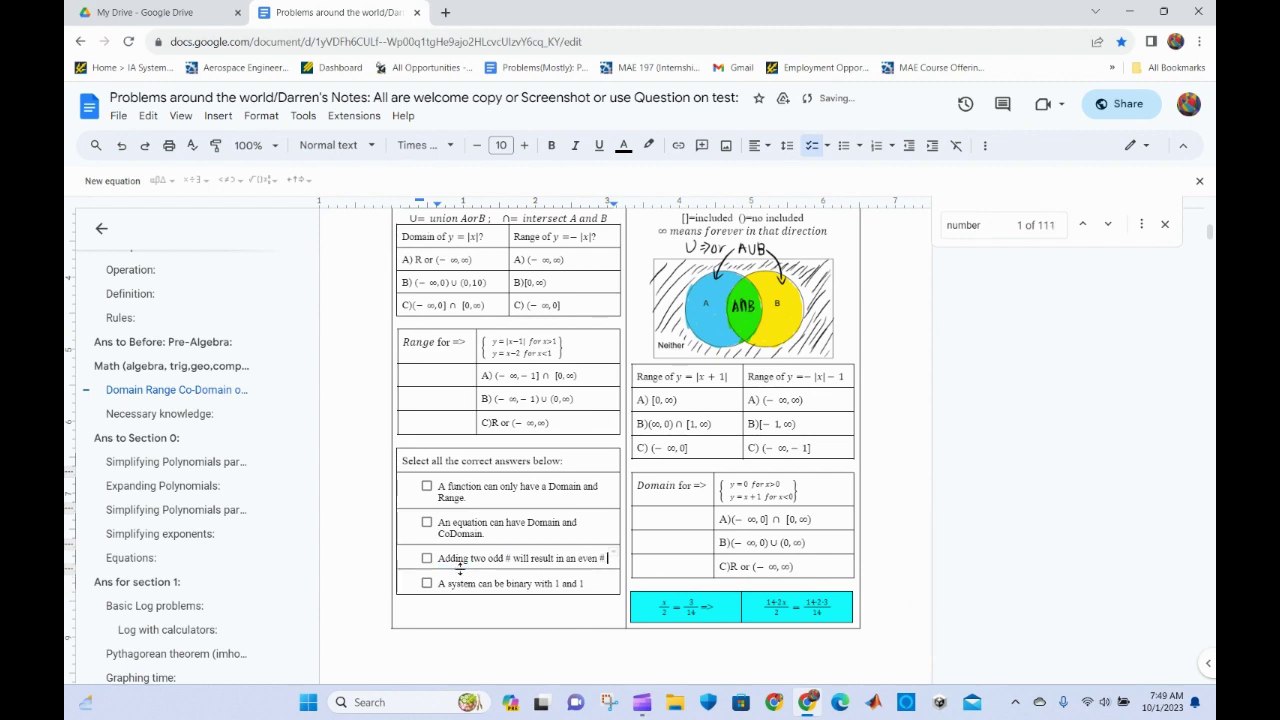
pyautogui.scroll(-5, 567, 590)
pyautogui.scroll(2, 566, 588)
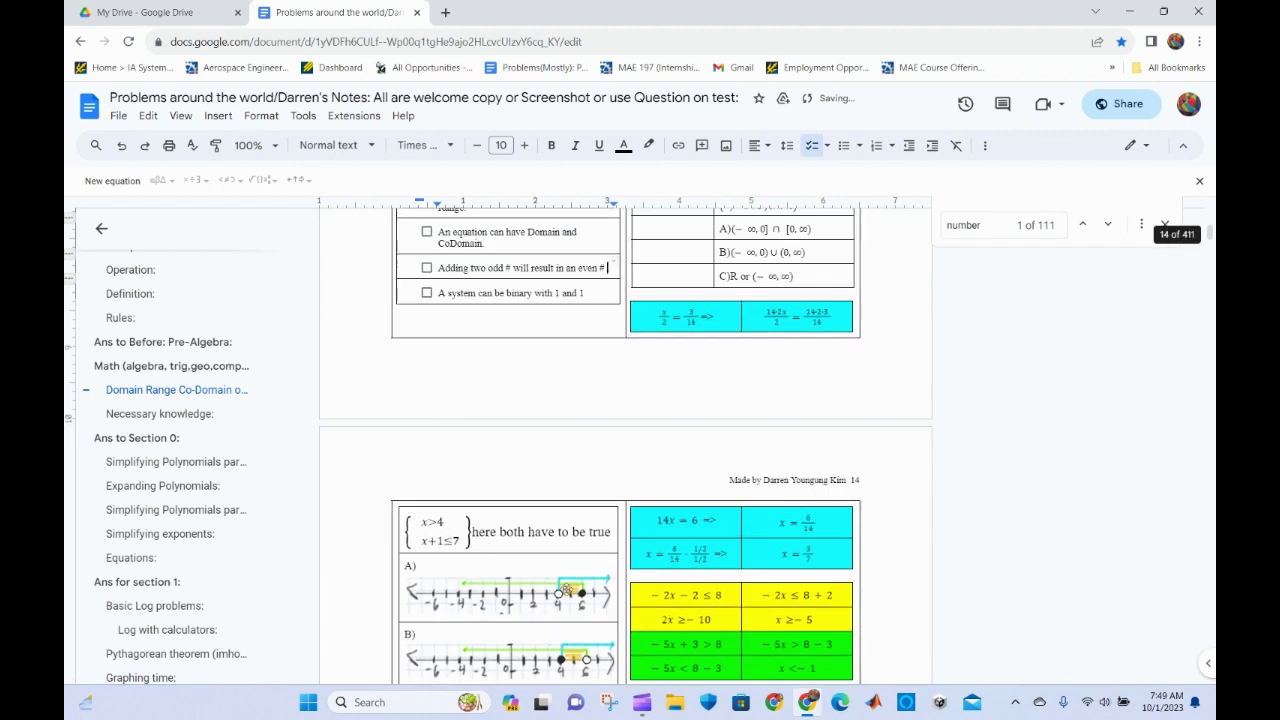
pyautogui.press('Return')
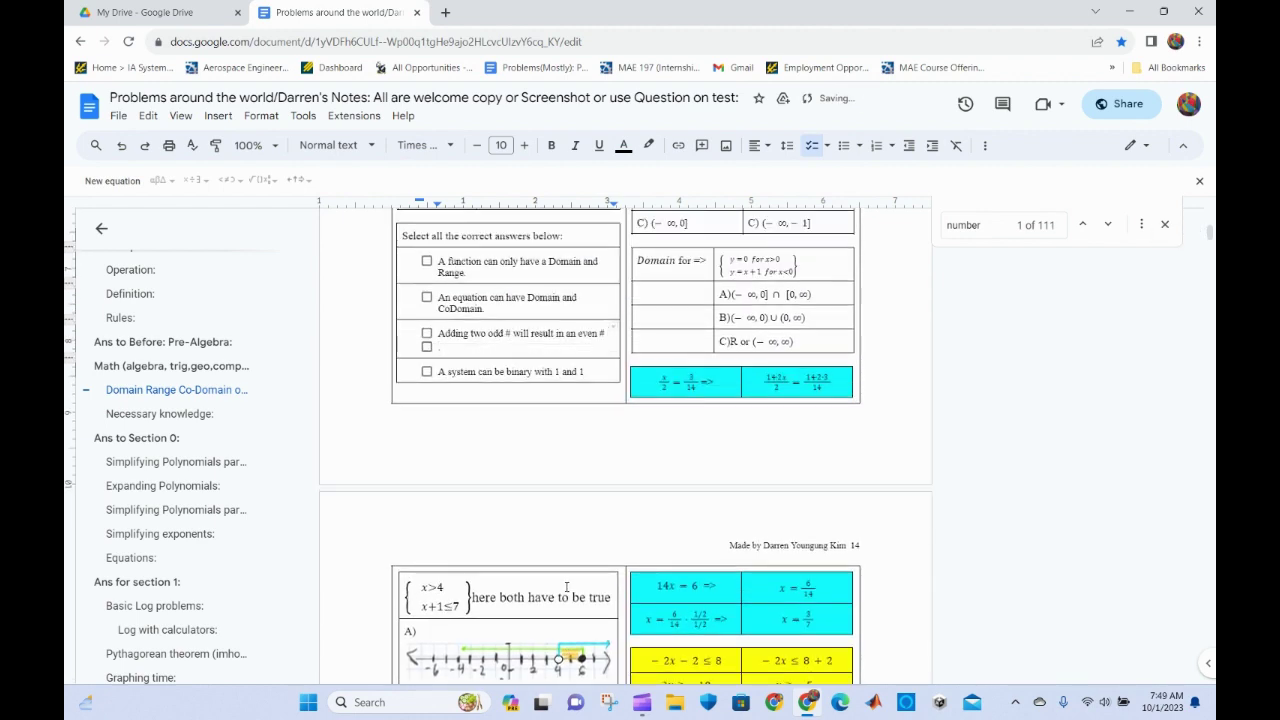
pyautogui.press('BackSpace')
pyautogui.press('BackSpace')
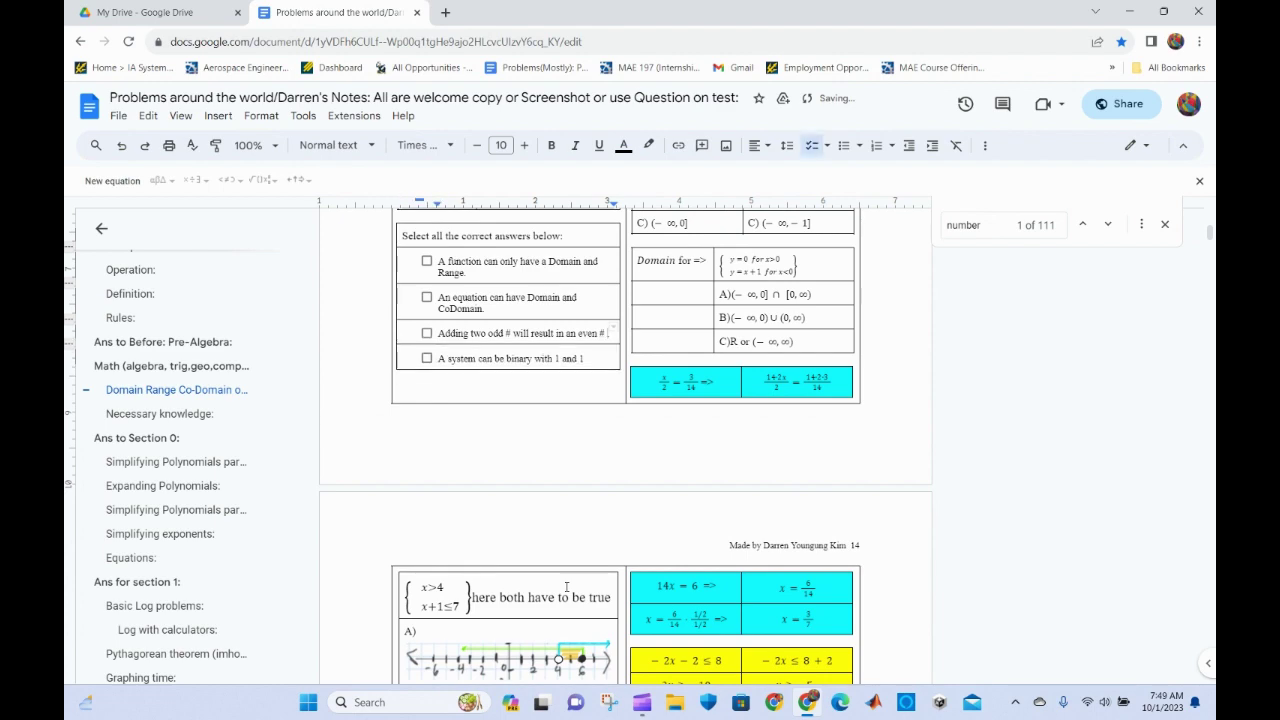
# Go through the "number" matches to Simplifying Polynomials part 2 and replace the word with "#" in "For some it may be the same number like".
pyautogui.scroll(-2, 643, 536)
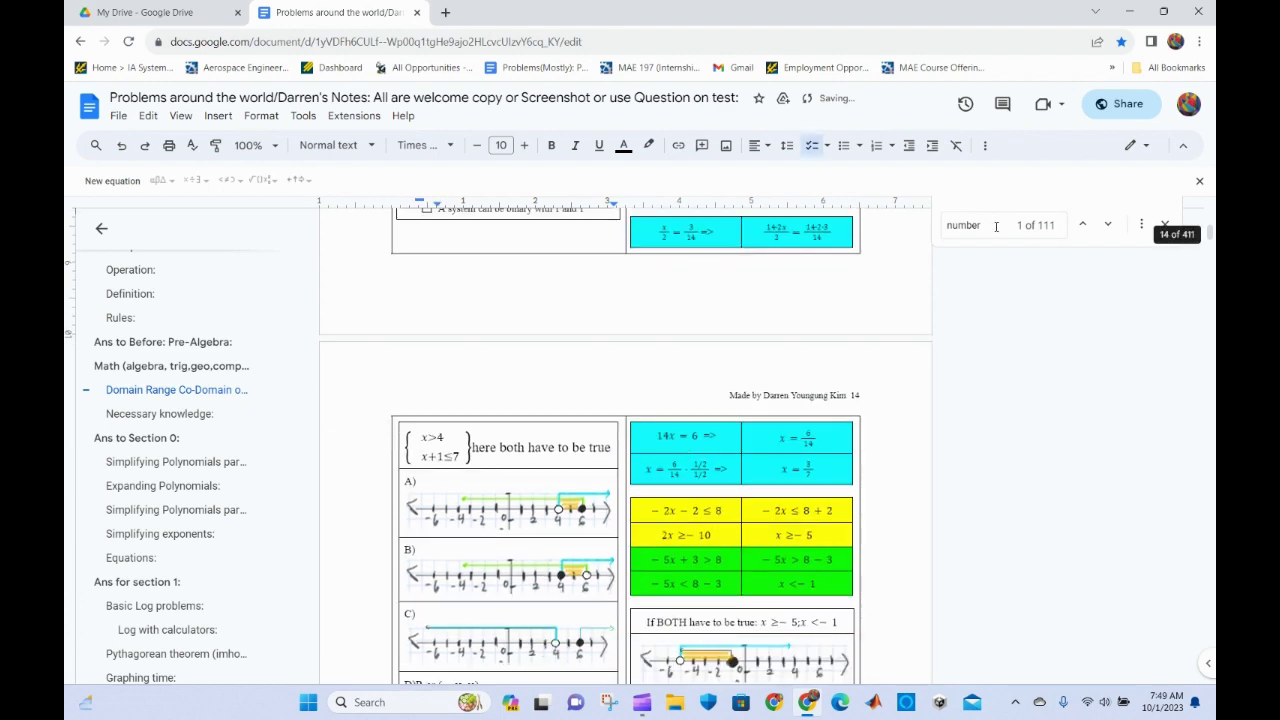
pyautogui.click(996, 226)
pyautogui.press('Return')
pyautogui.scroll(-2, 797, 309)
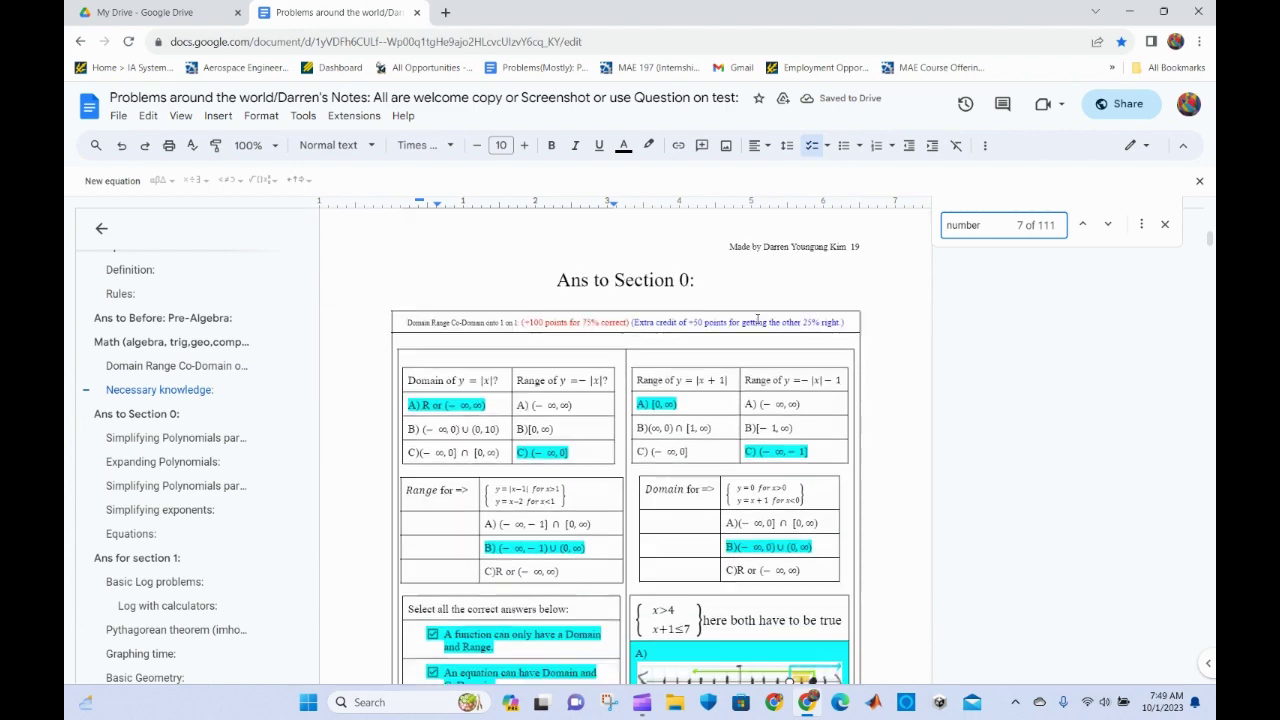
pyautogui.press('Return')
pyautogui.press('Return')
pyautogui.press('Return')
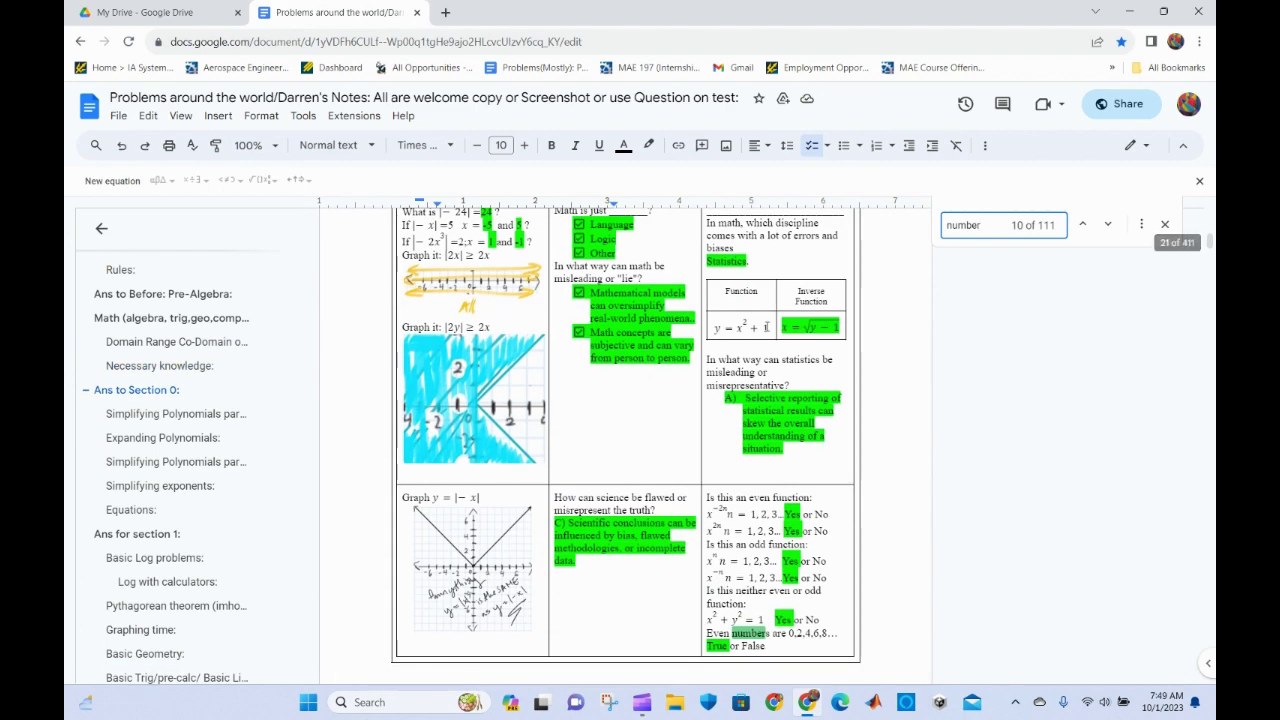
pyautogui.press('Return')
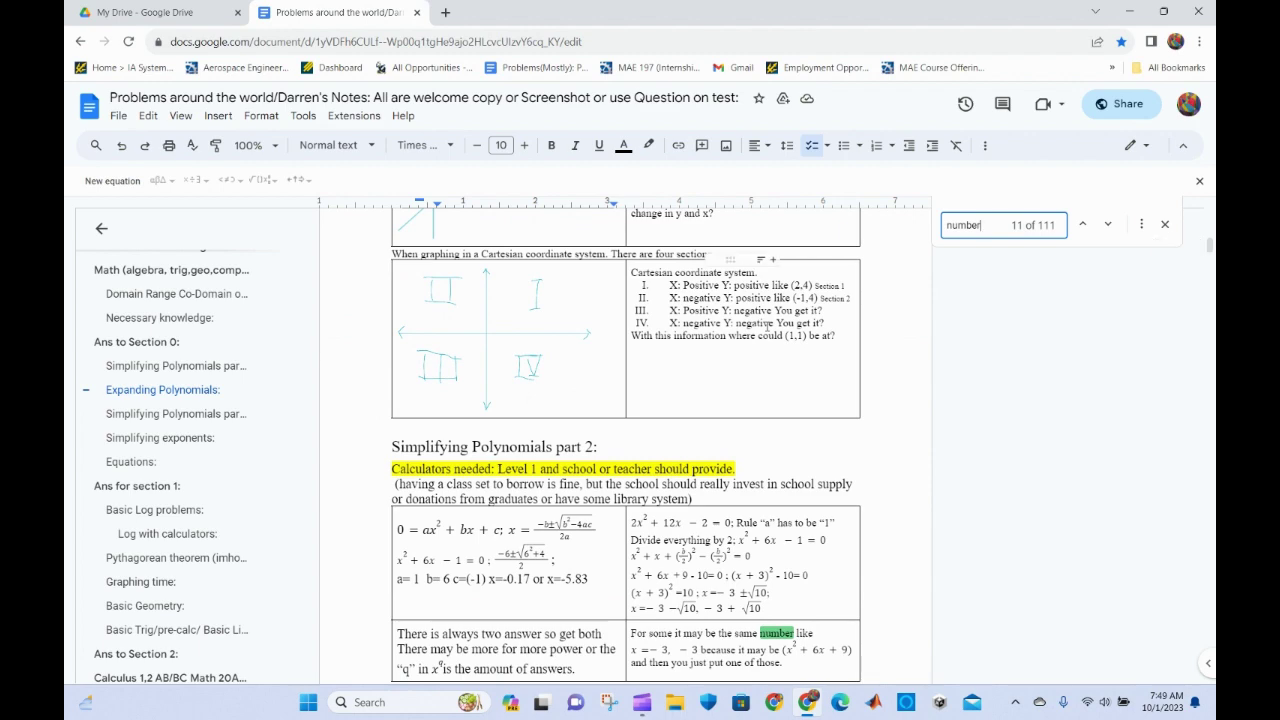
pyautogui.scroll(-3, 768, 327)
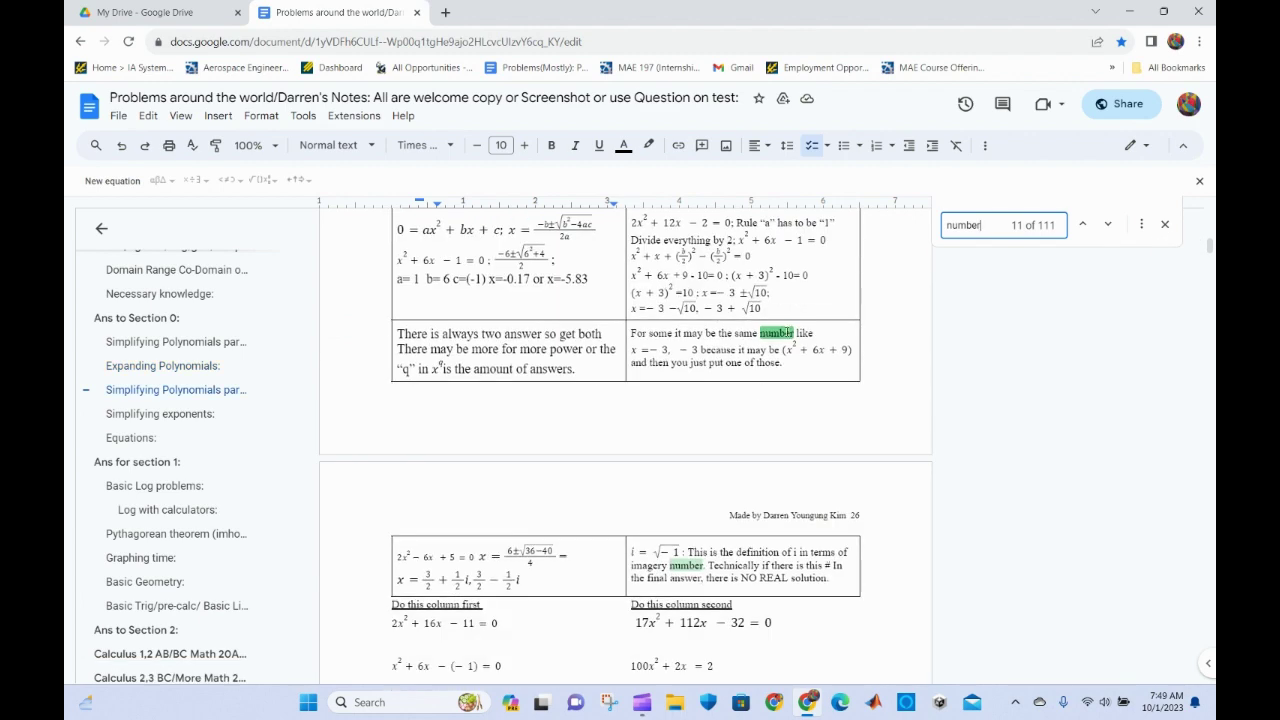
pyautogui.doubleClick(790, 333)
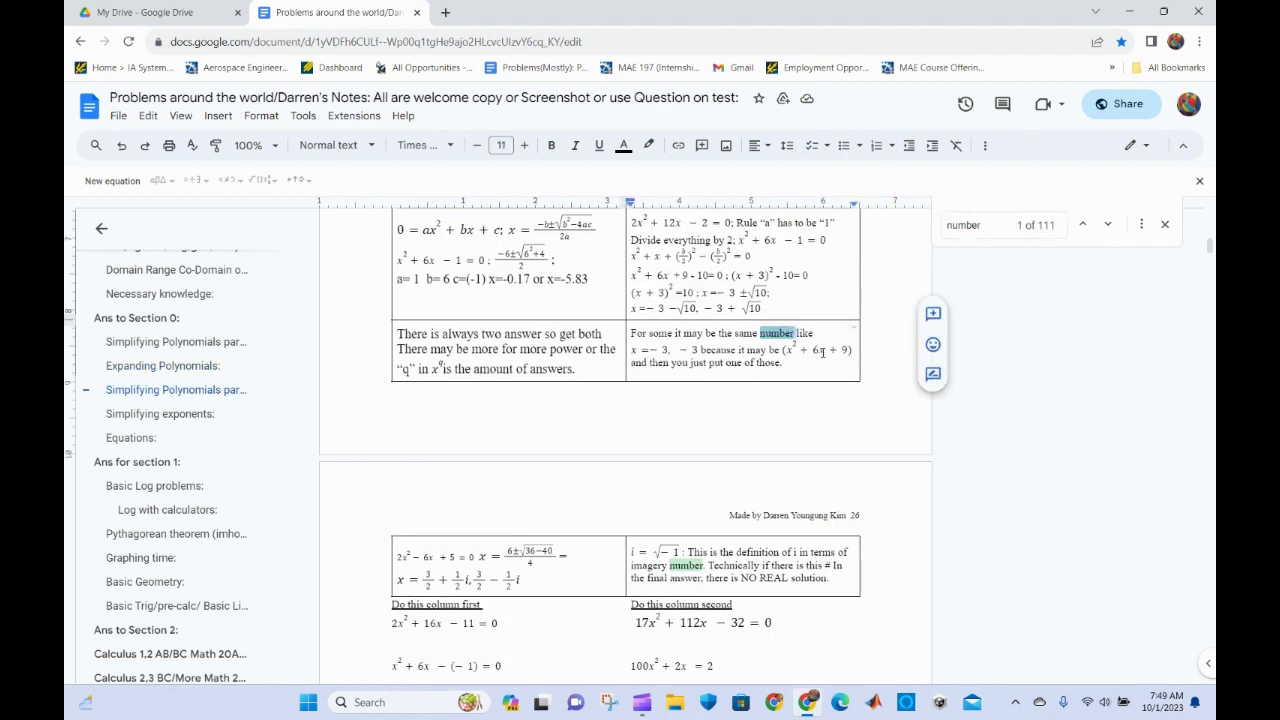
pyautogui.write('@')
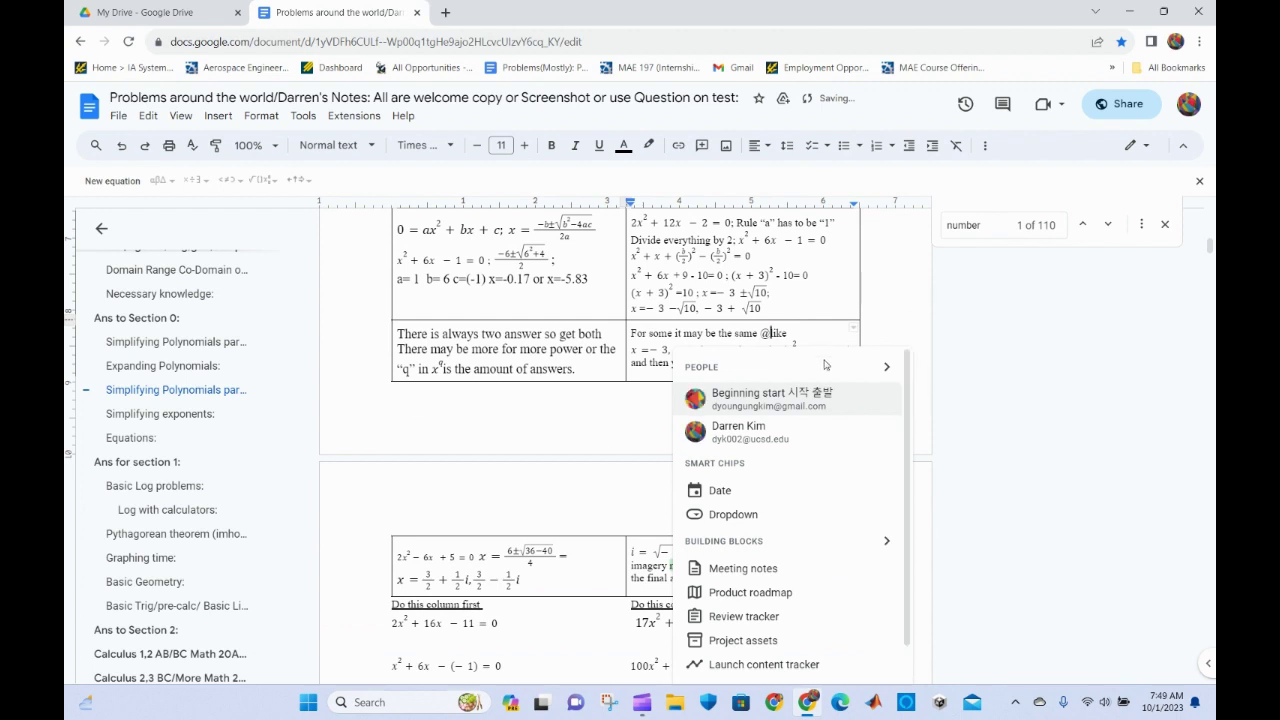
pyautogui.hotkey('ctrl', 'z')
pyautogui.write('#')
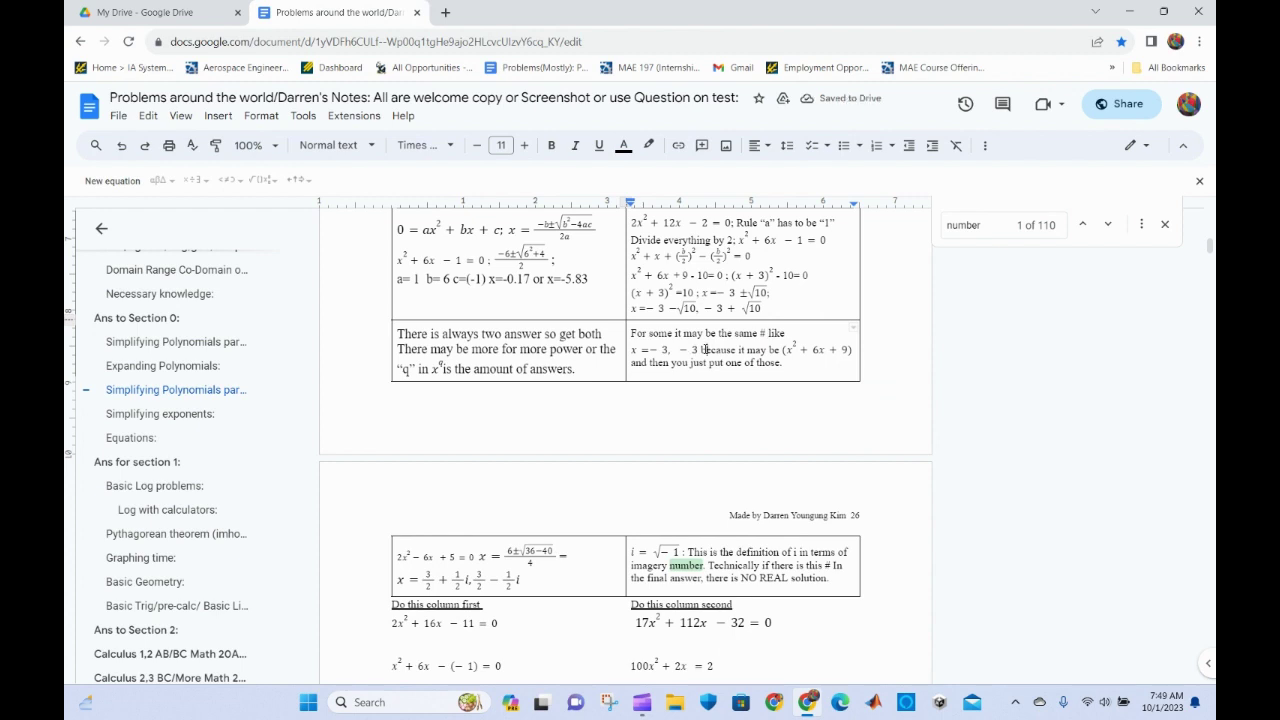
pyautogui.moveTo(703, 349); pyautogui.dragTo(773, 363)
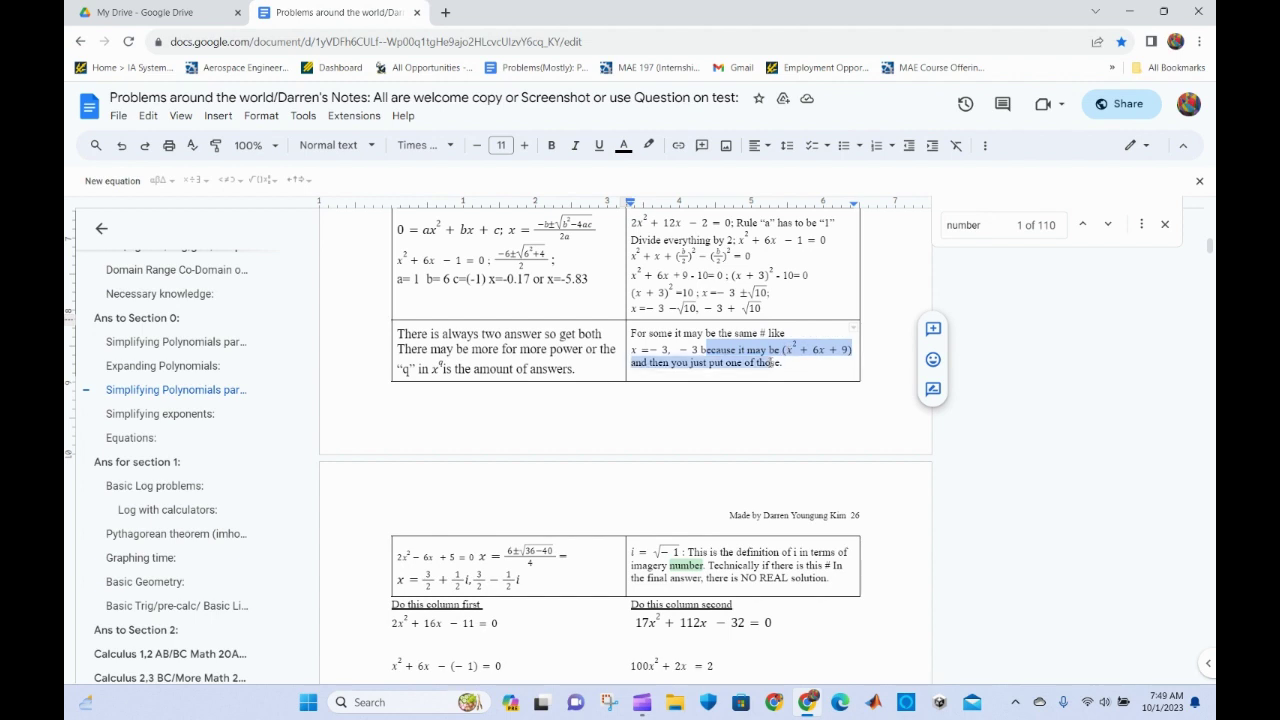
pyautogui.click(758, 363)
pyautogui.hotkey('ctrl', 'shift', 'Left')
pyautogui.hotkey('ctrl', 'shift', 'Left')
pyautogui.hotkey('ctrl', 'shift', 'Left')
pyautogui.hotkey('ctrl', 'shift', 'Left')
pyautogui.hotkey('ctrl', 'shift', 'Right')
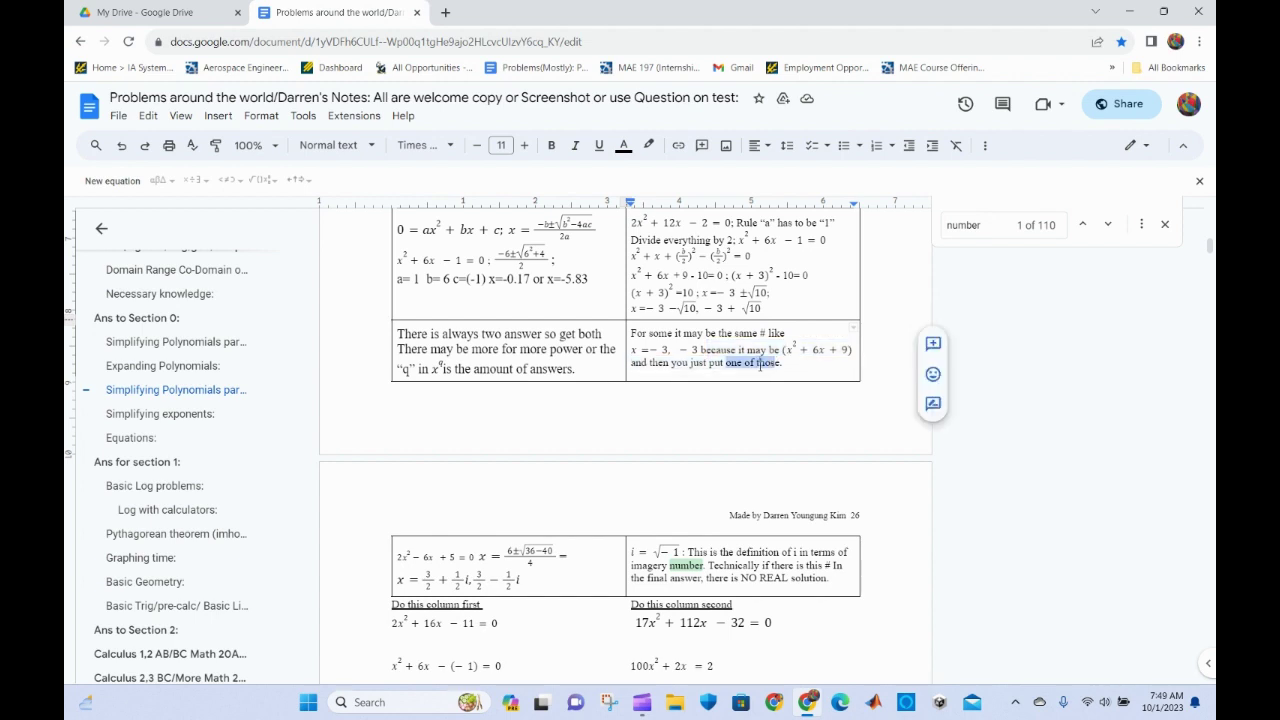
pyautogui.click(760, 363)
pyautogui.scroll(-5, 740, 385)
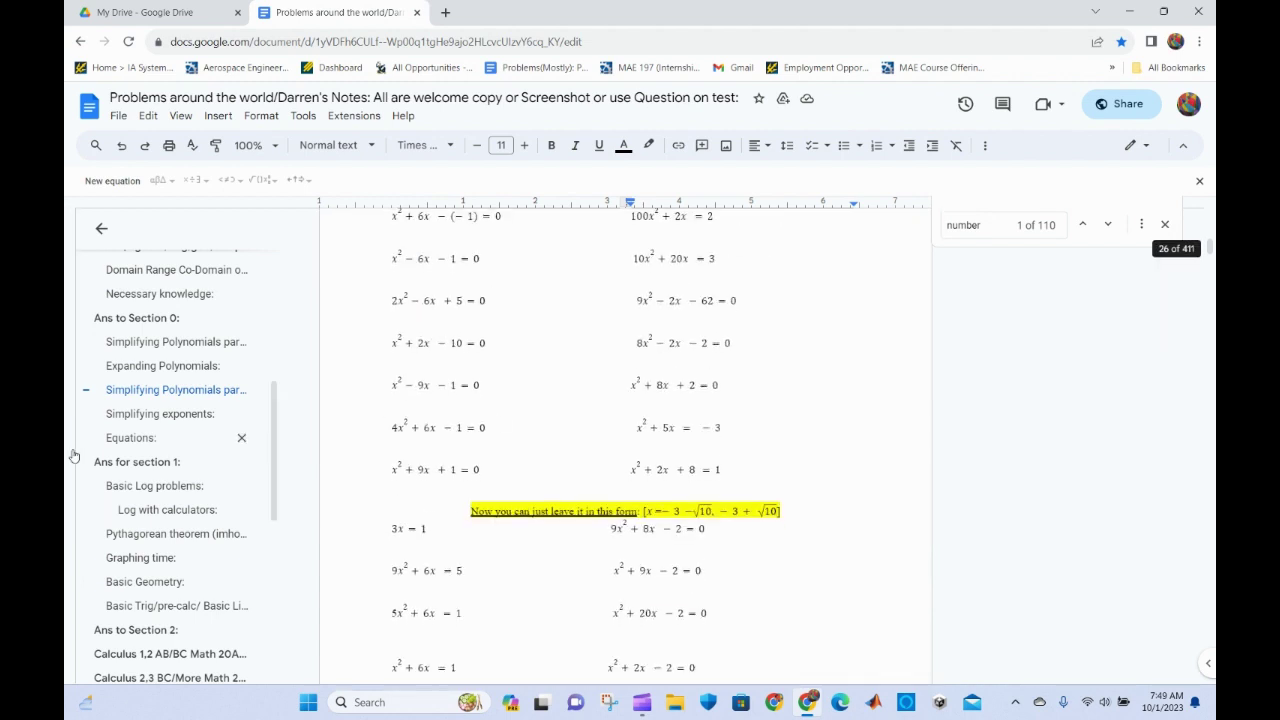
pyautogui.scroll(4, 600, 392)
# Look through the next "number" matches from the imaginary number definition on page 26 to the answers on page 39.
pyautogui.click(1001, 233)
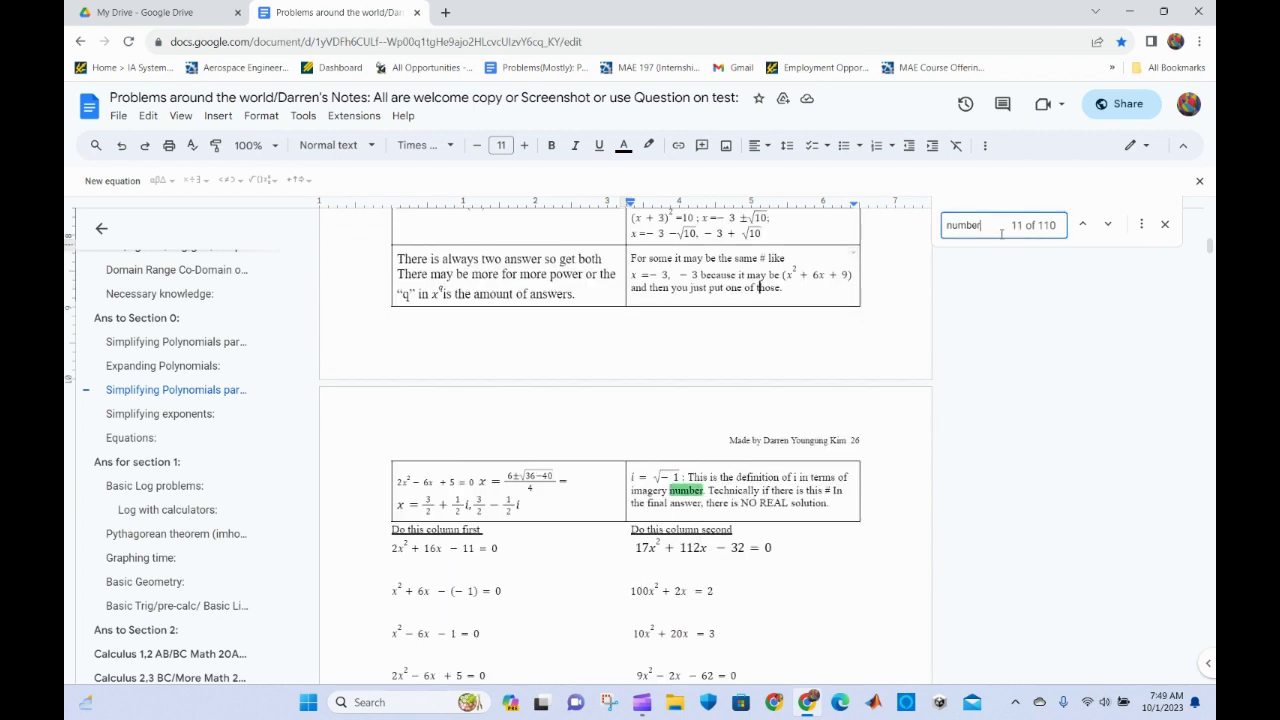
pyautogui.press('Return')
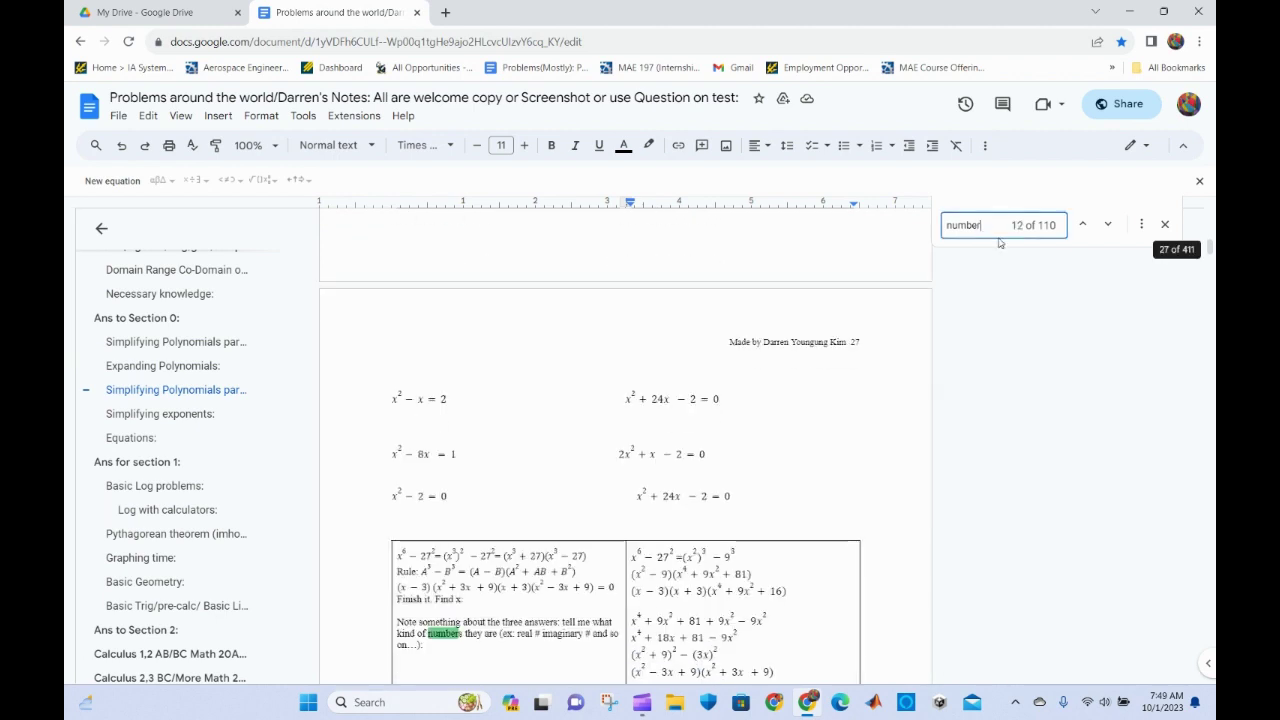
pyautogui.press('Return')
pyautogui.press('Return')
pyautogui.press('Return')
pyautogui.press('Return')
pyautogui.press('Return')
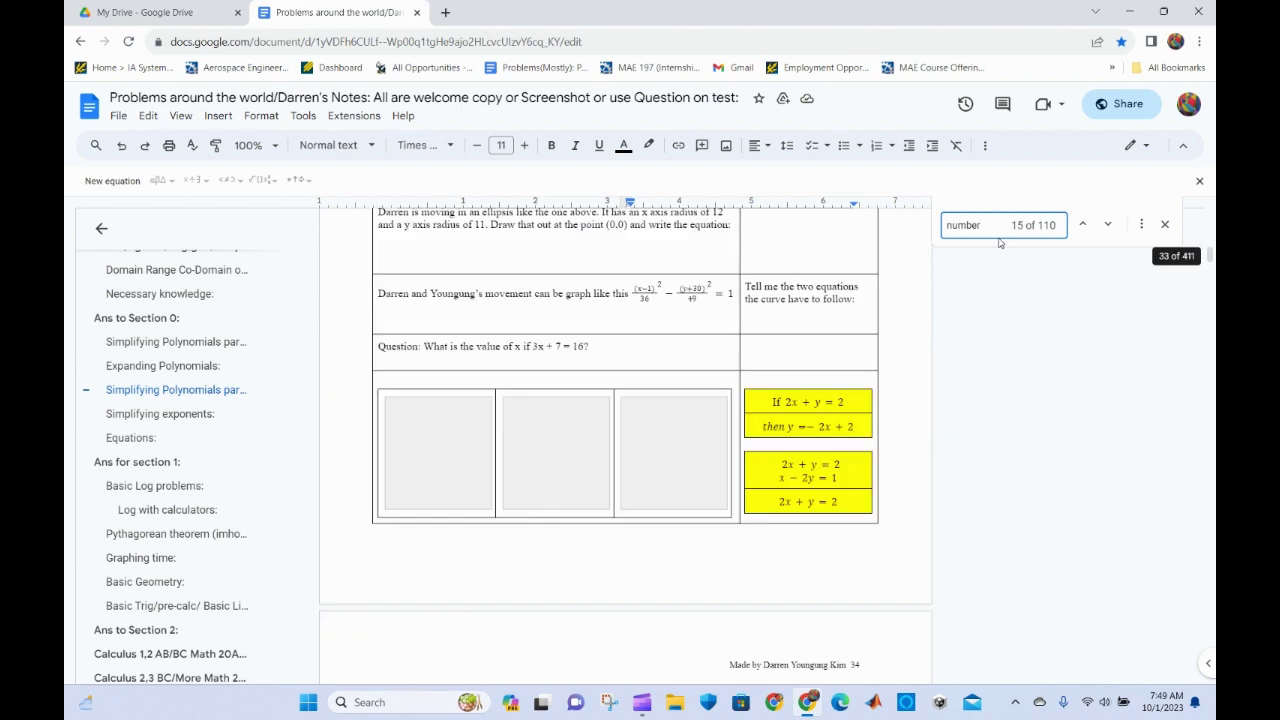
pyautogui.press('Return')
pyautogui.press('Return')
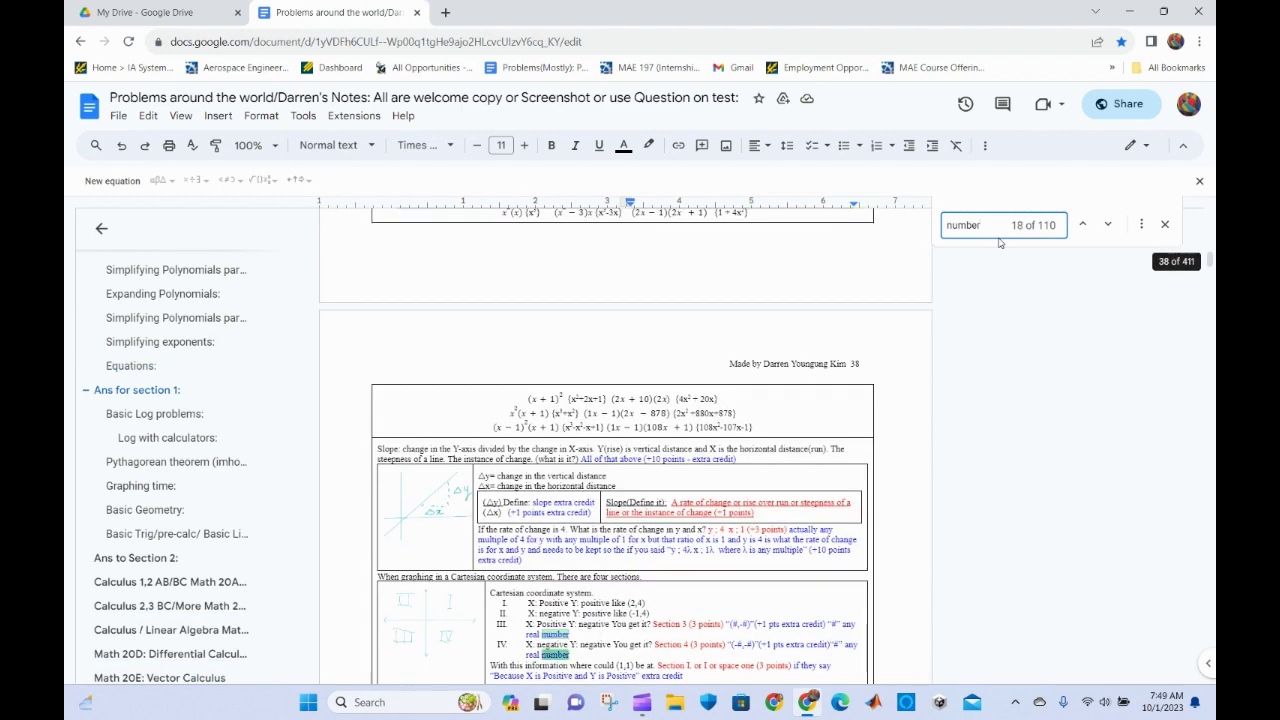
pyautogui.press('Return')
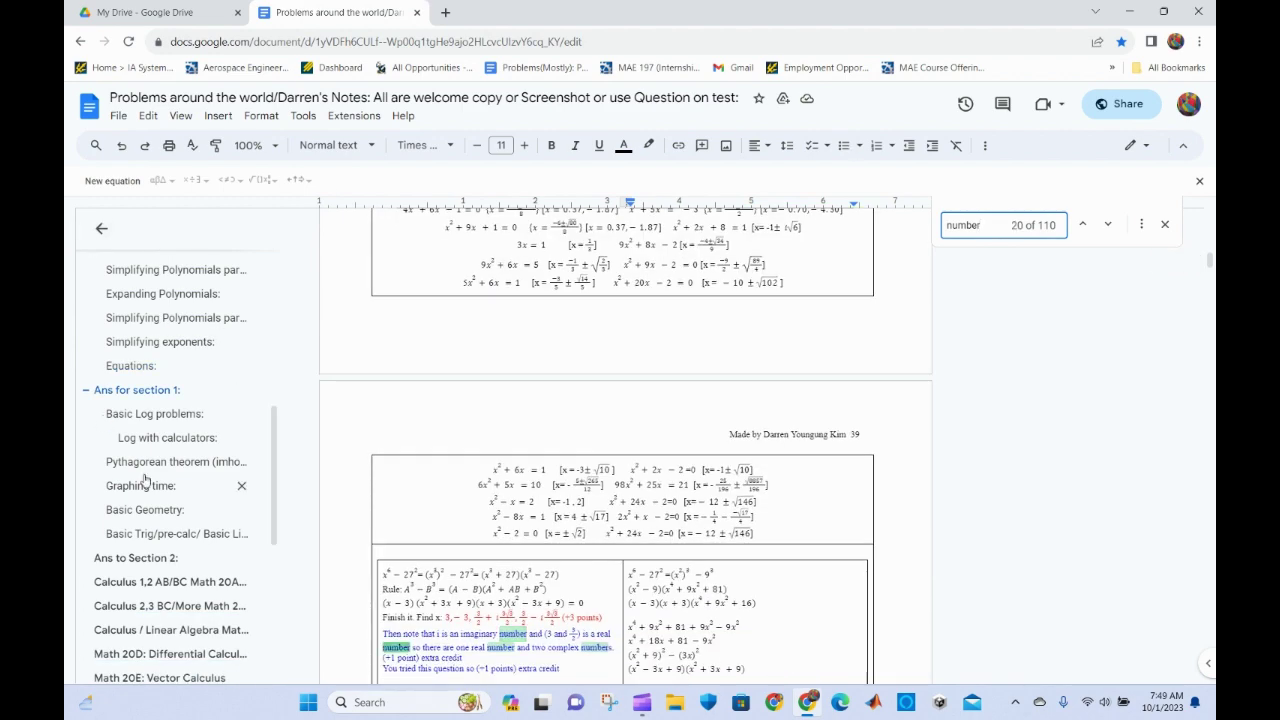
# Go to the Chemistry 6A definitions and change the term "Exact Number" to "Exact #".
pyautogui.scroll(-3, 162, 497)
pyautogui.scroll(-2, 162, 500)
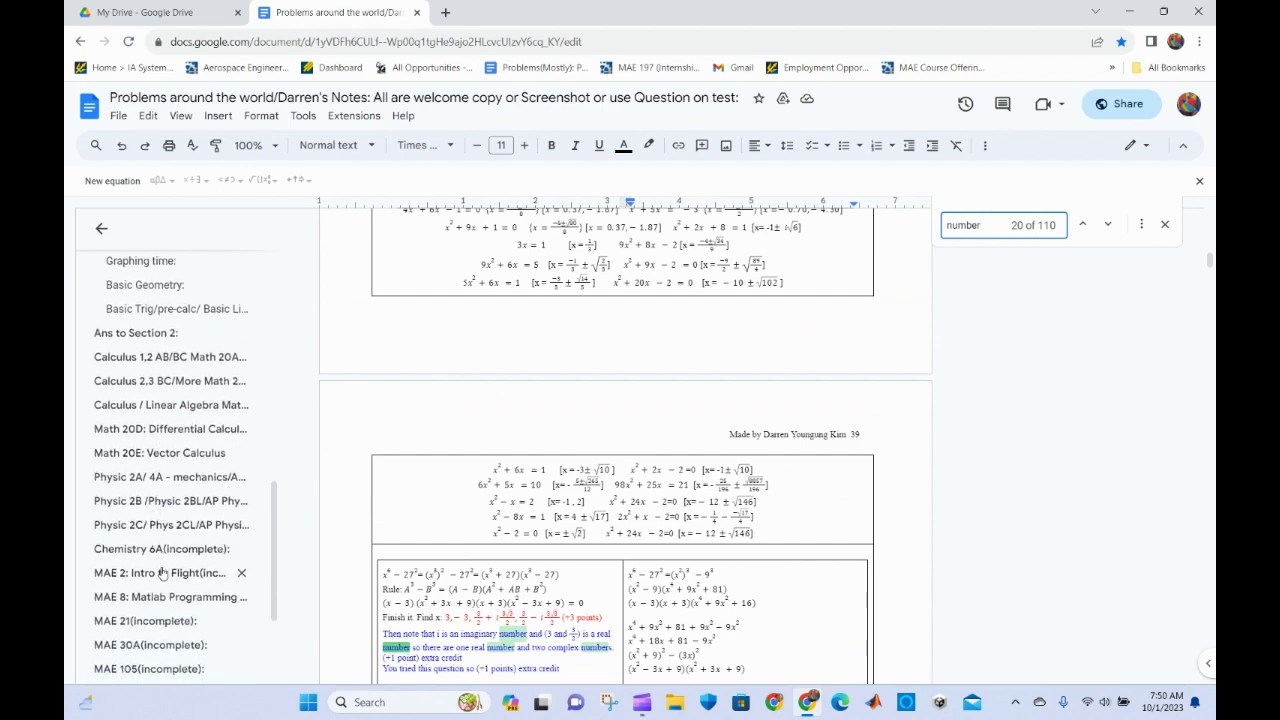
pyautogui.click(165, 551)
pyautogui.scroll(-15, 506, 521)
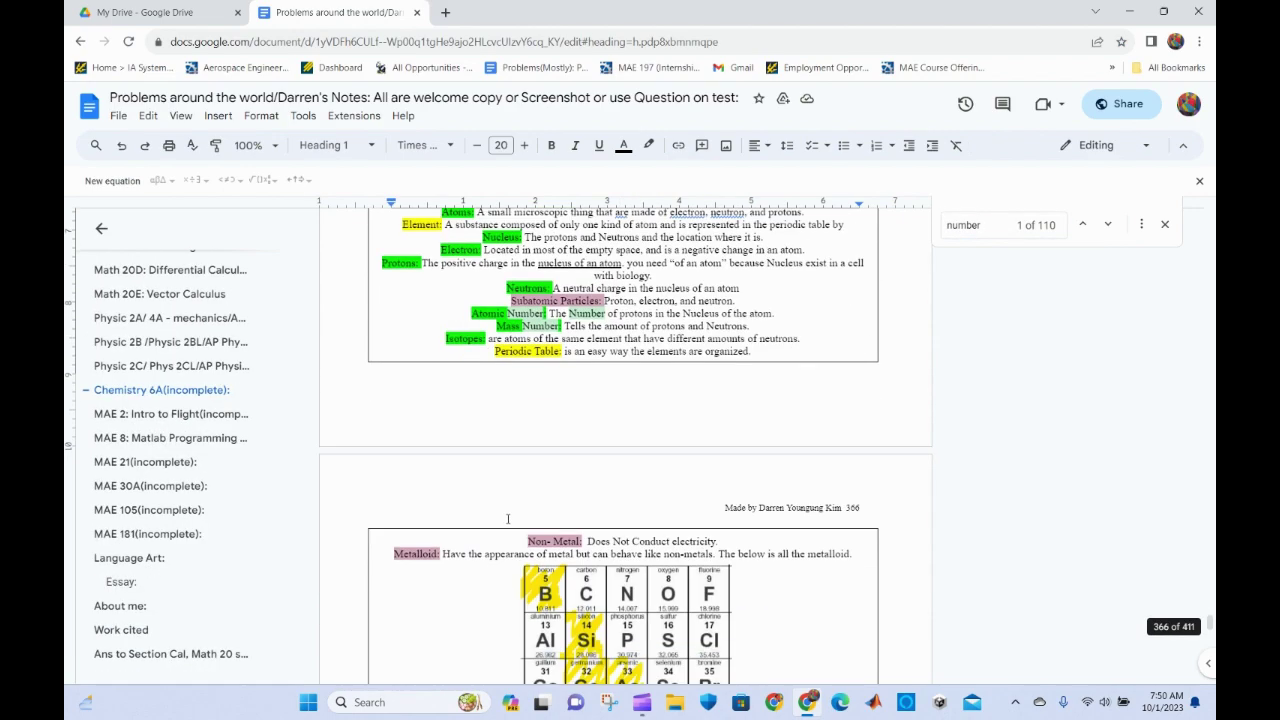
pyautogui.scroll(8, 506, 521)
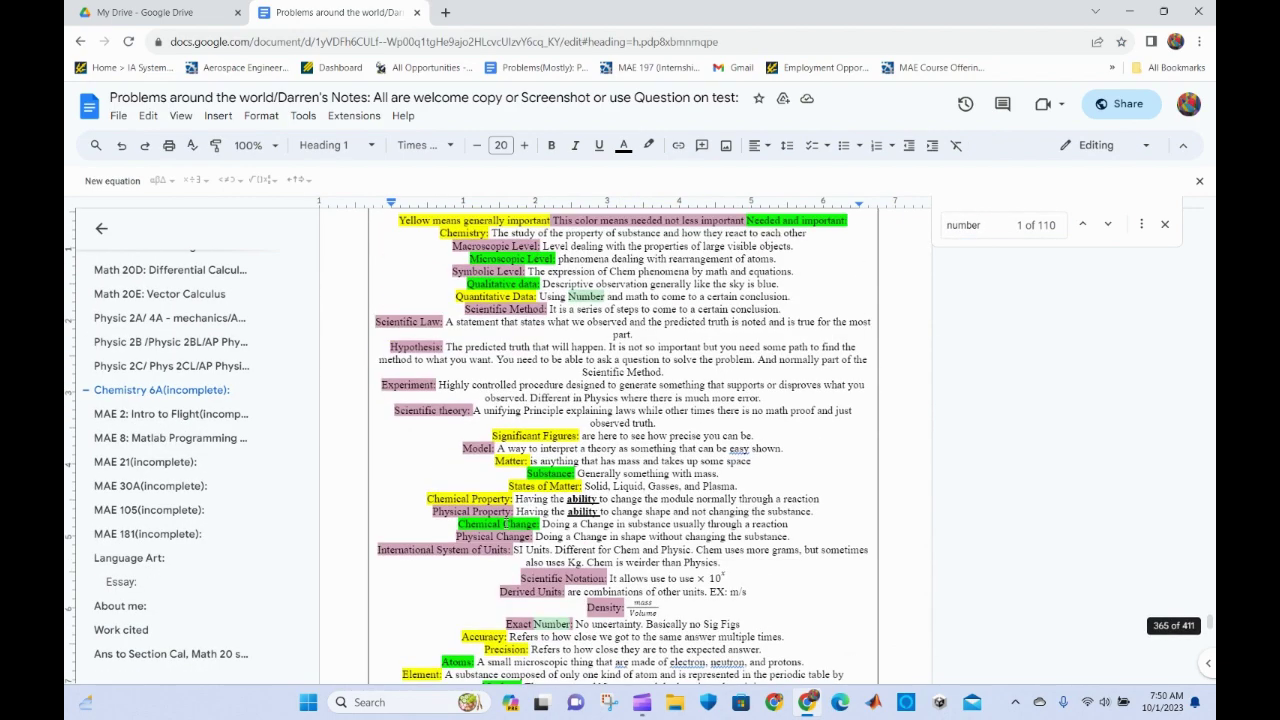
pyautogui.scroll(3, 519, 500)
pyautogui.scroll(-5, 519, 500)
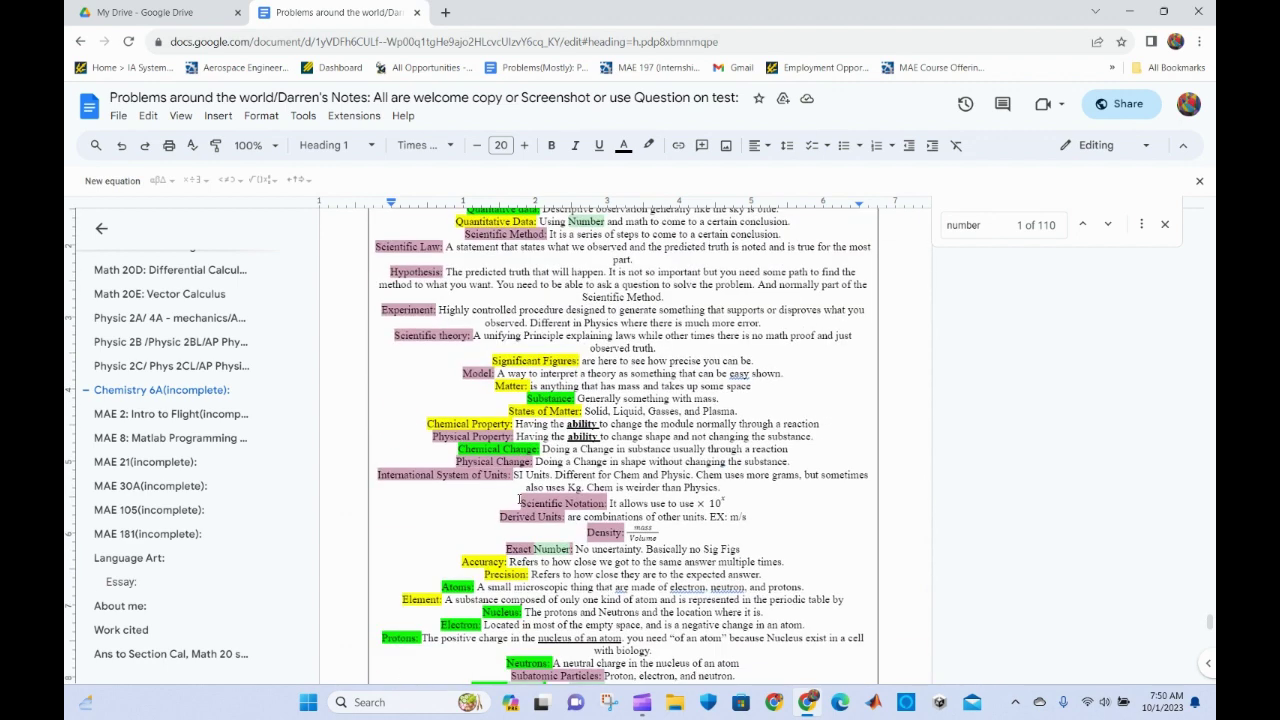
pyautogui.scroll(-3, 519, 500)
pyautogui.doubleClick(553, 474)
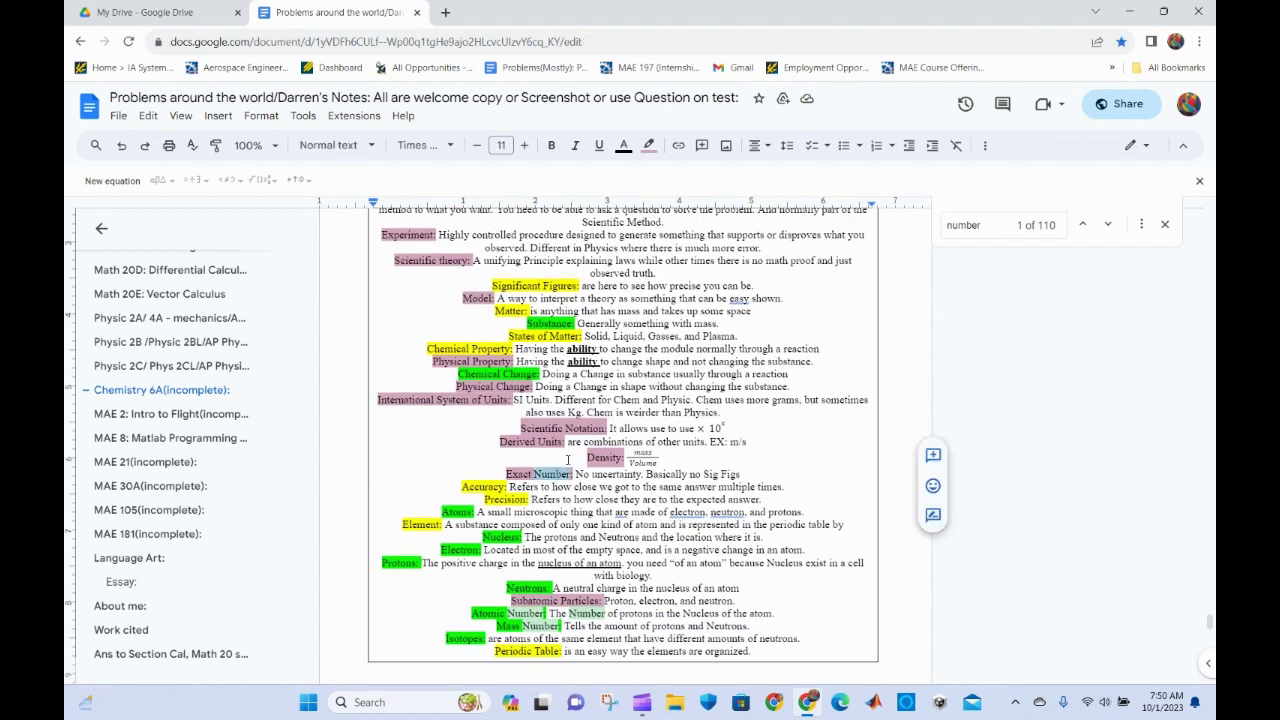
pyautogui.write('#')
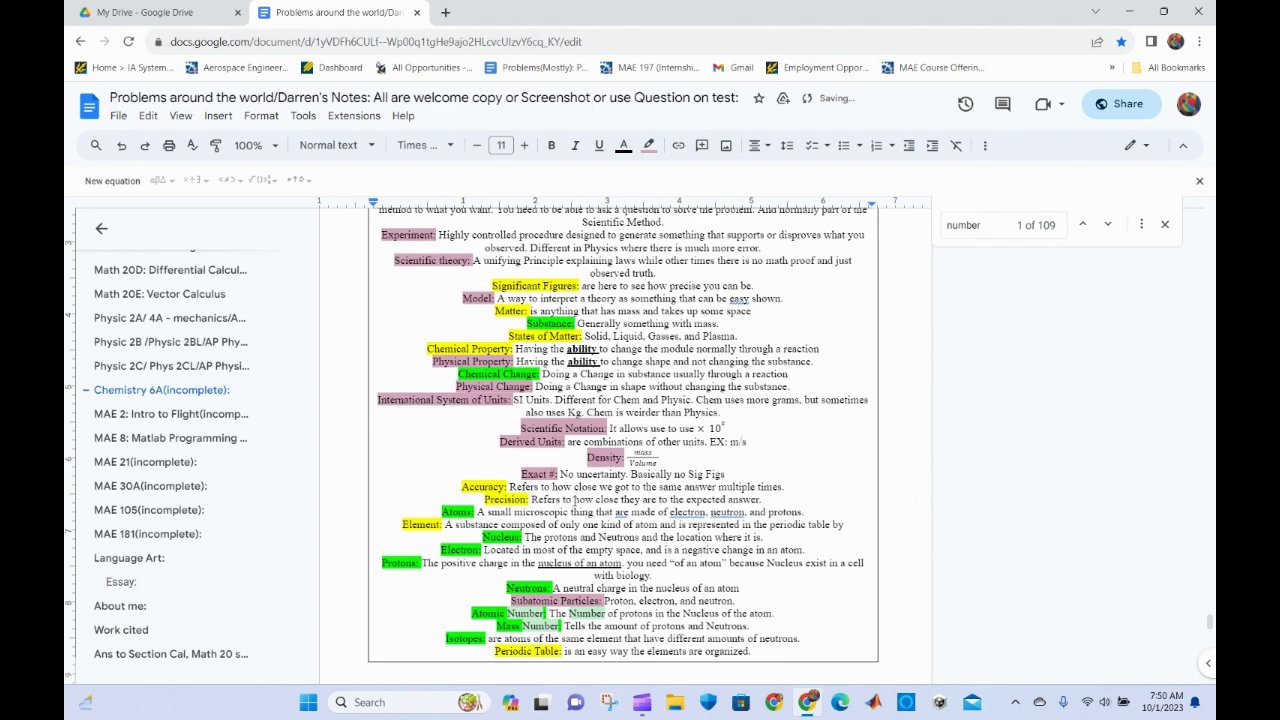
# Find answer option D, "group number 3", under the Na-to-Fr element column in the Chemistry 6A questions and change it to "group # 3".
pyautogui.scroll(-20, 575, 500)
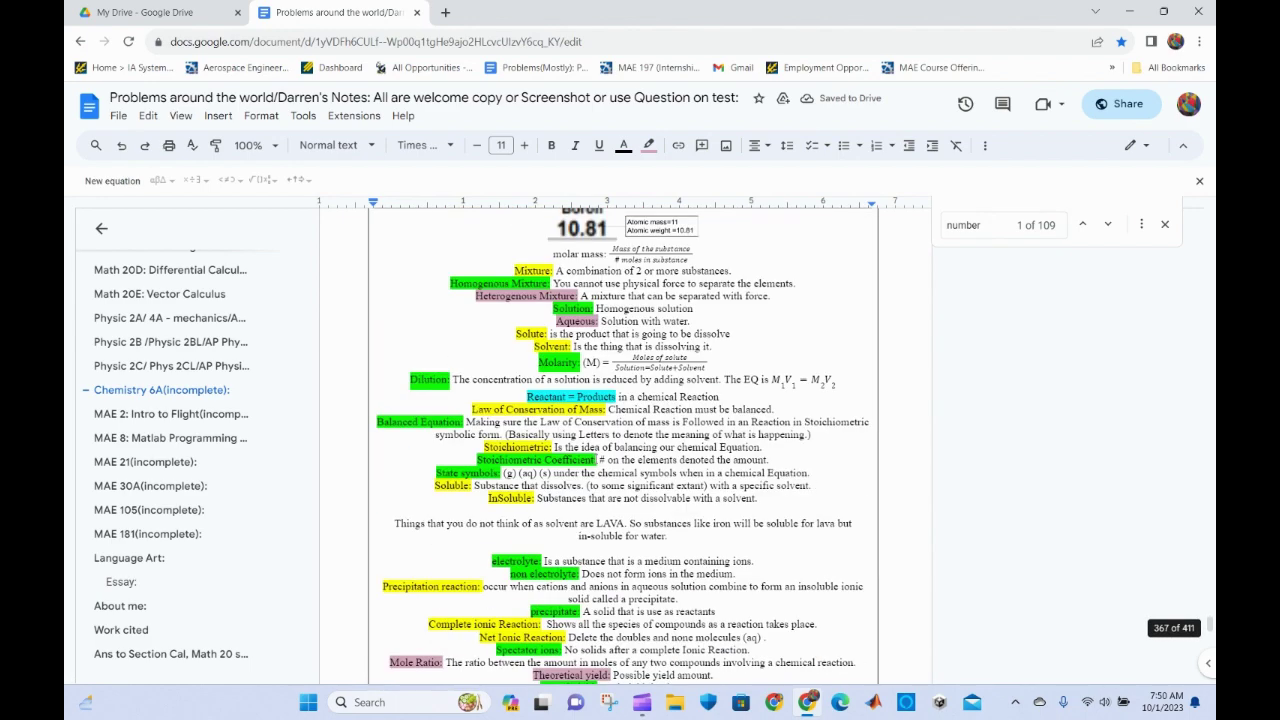
pyautogui.scroll(-15, 624, 446)
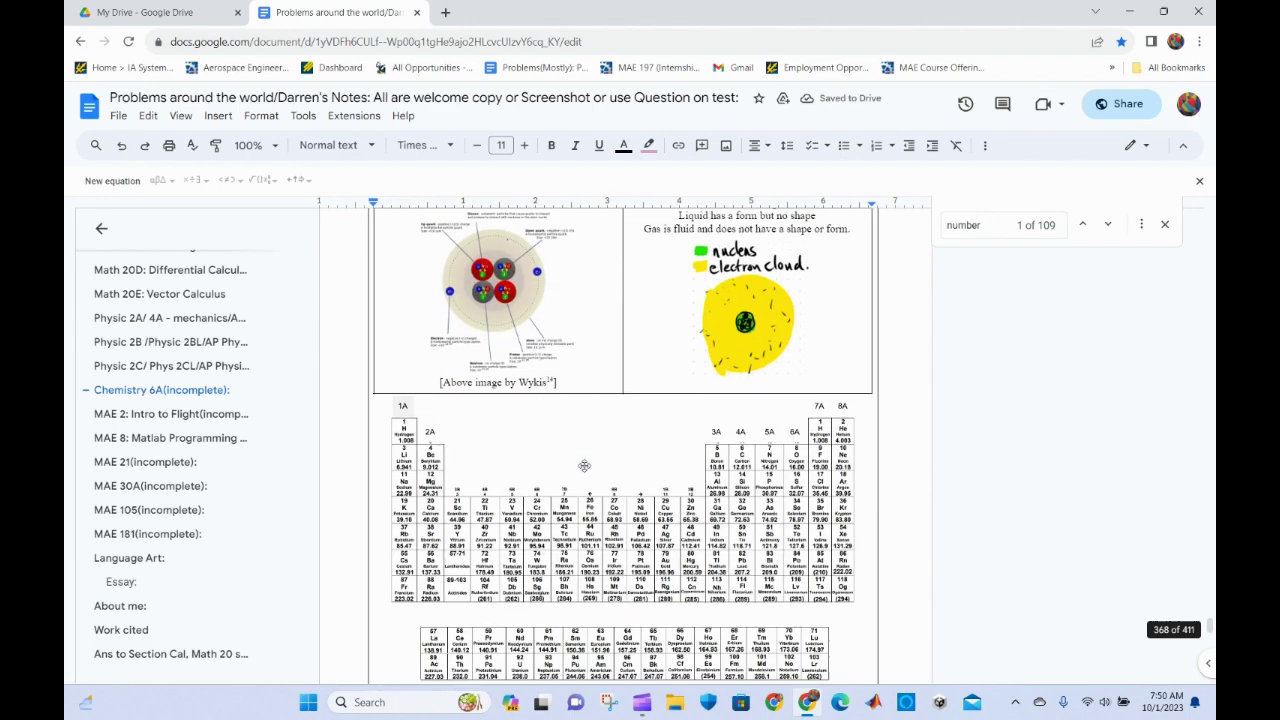
pyautogui.scroll(-10, 582, 466)
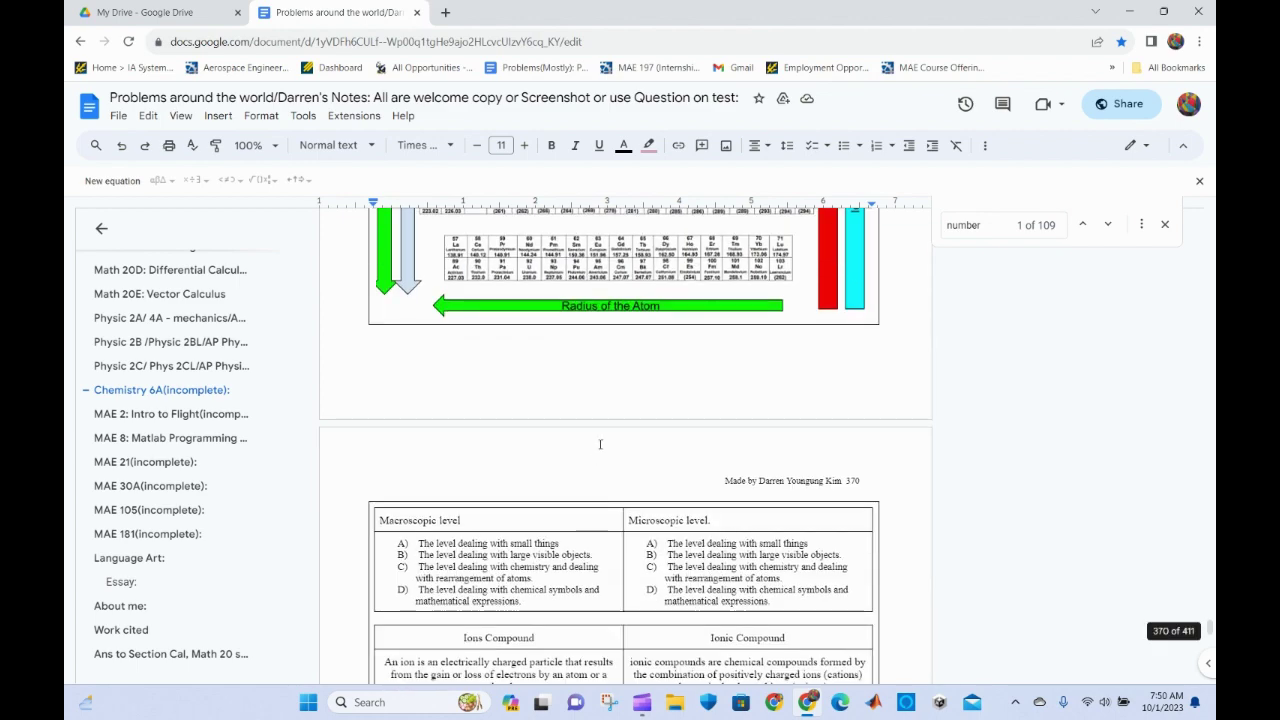
pyautogui.scroll(-1, 637, 437)
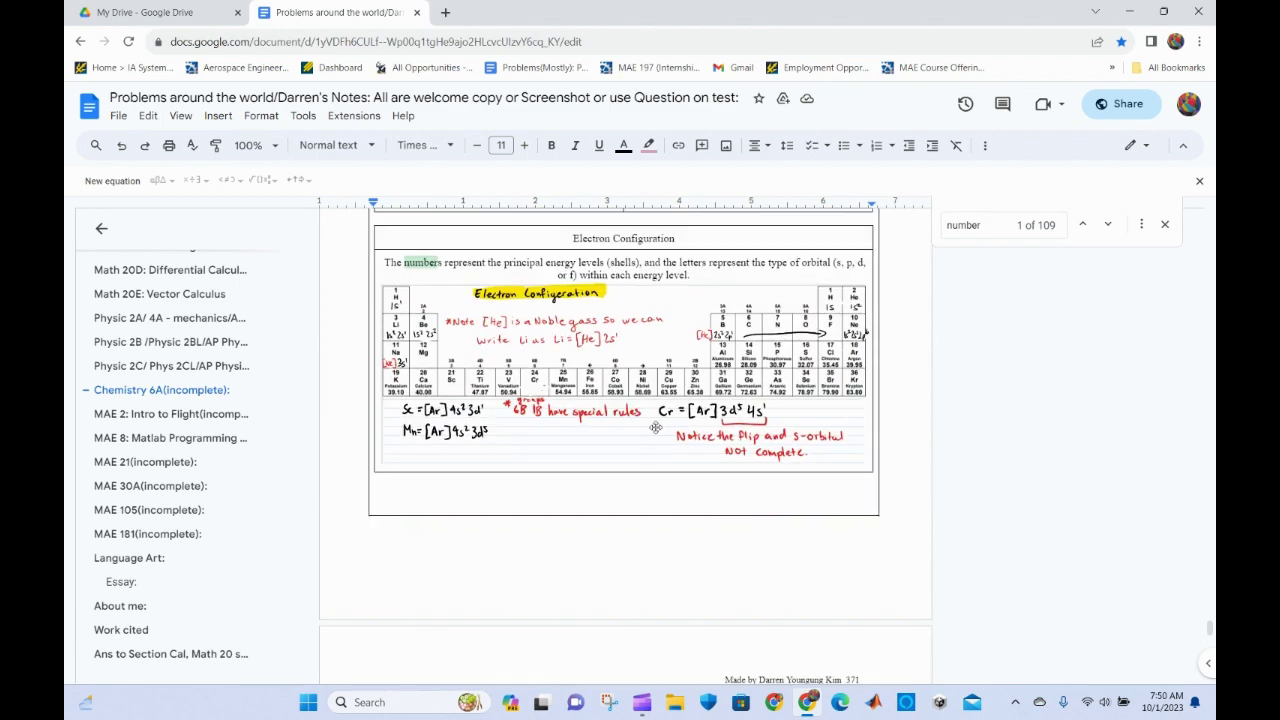
pyautogui.scroll(-3, 640, 430)
pyautogui.scroll(-3, 640, 426)
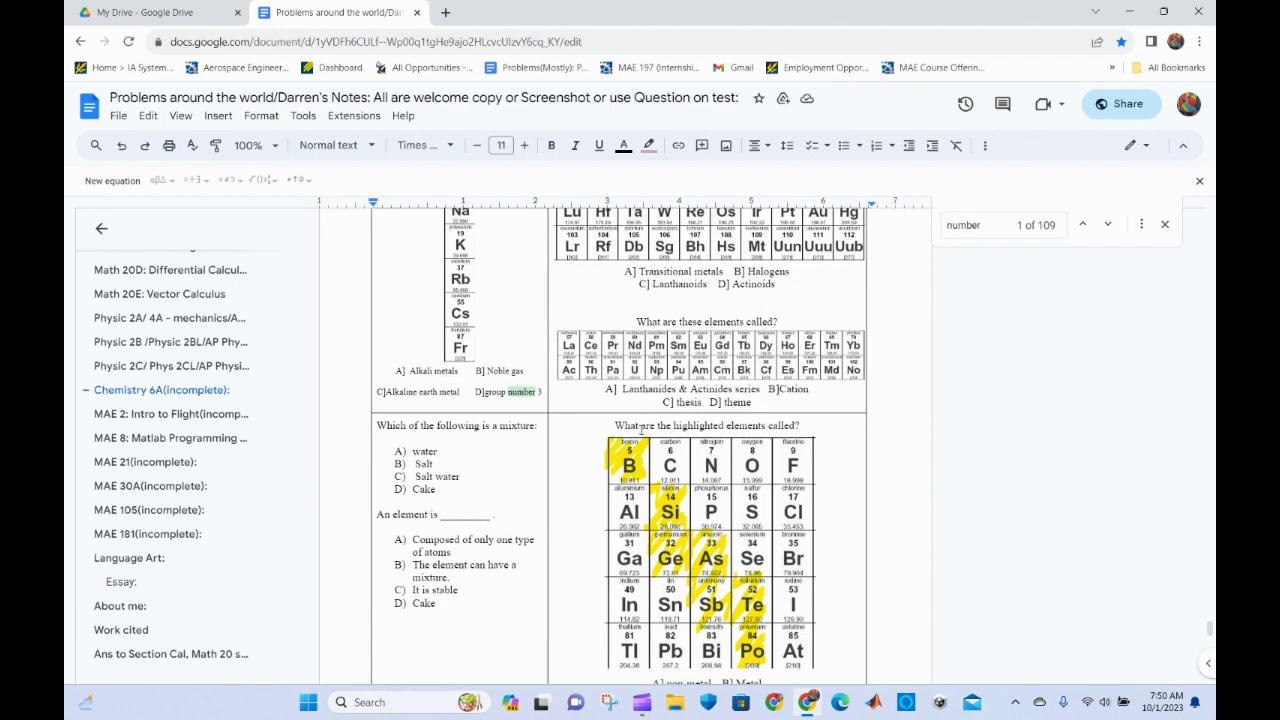
pyautogui.scroll(-2, 638, 428)
pyautogui.scroll(2, 637, 428)
pyautogui.click(523, 392)
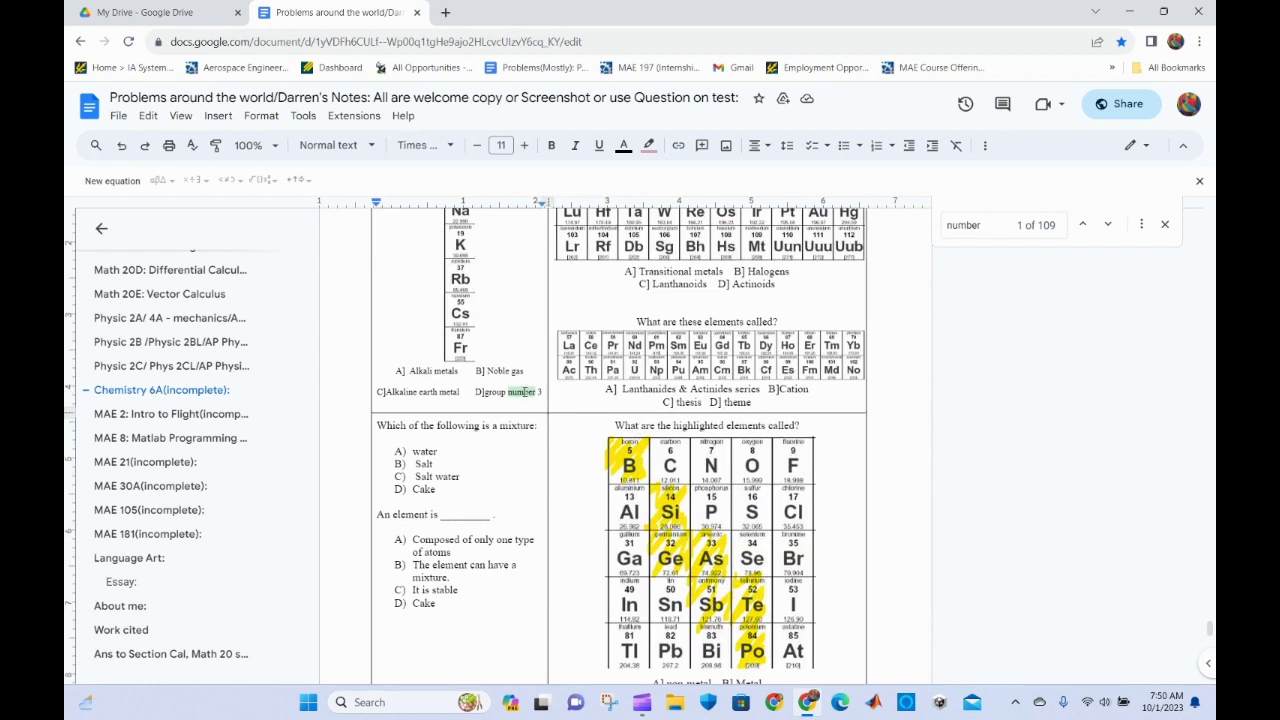
pyautogui.doubleClick(523, 392)
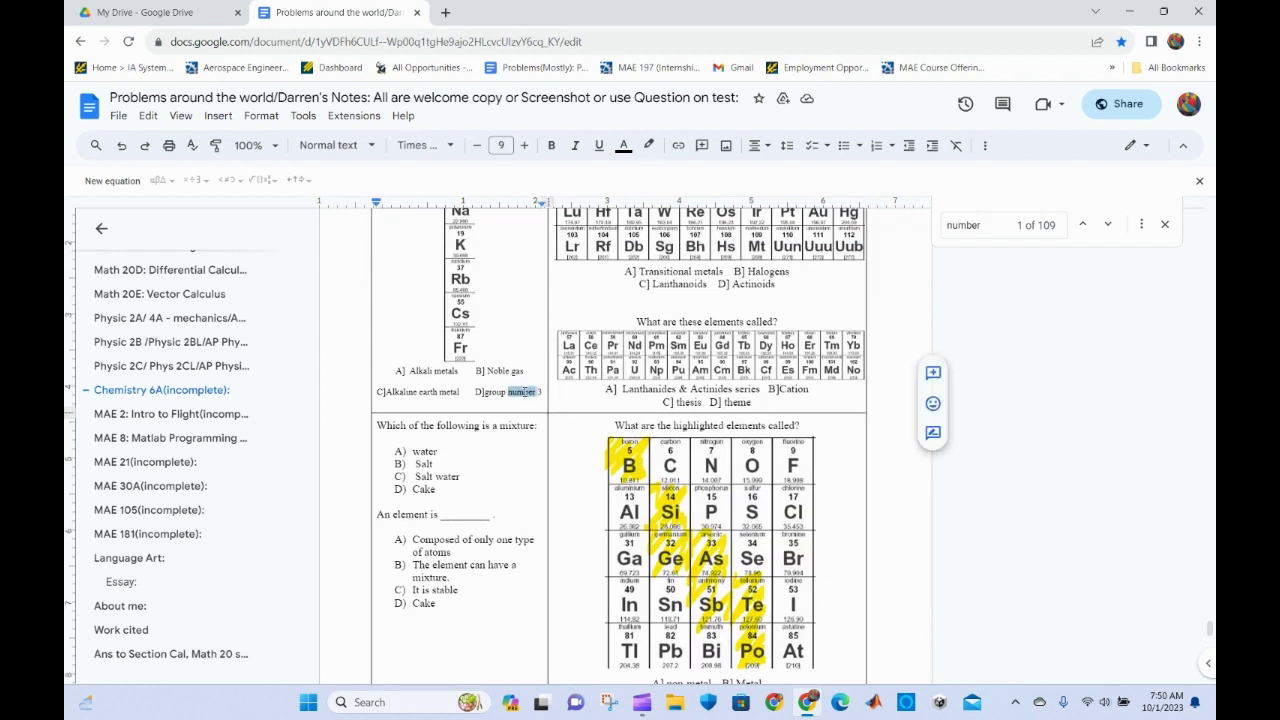
pyautogui.press('BackSpace')
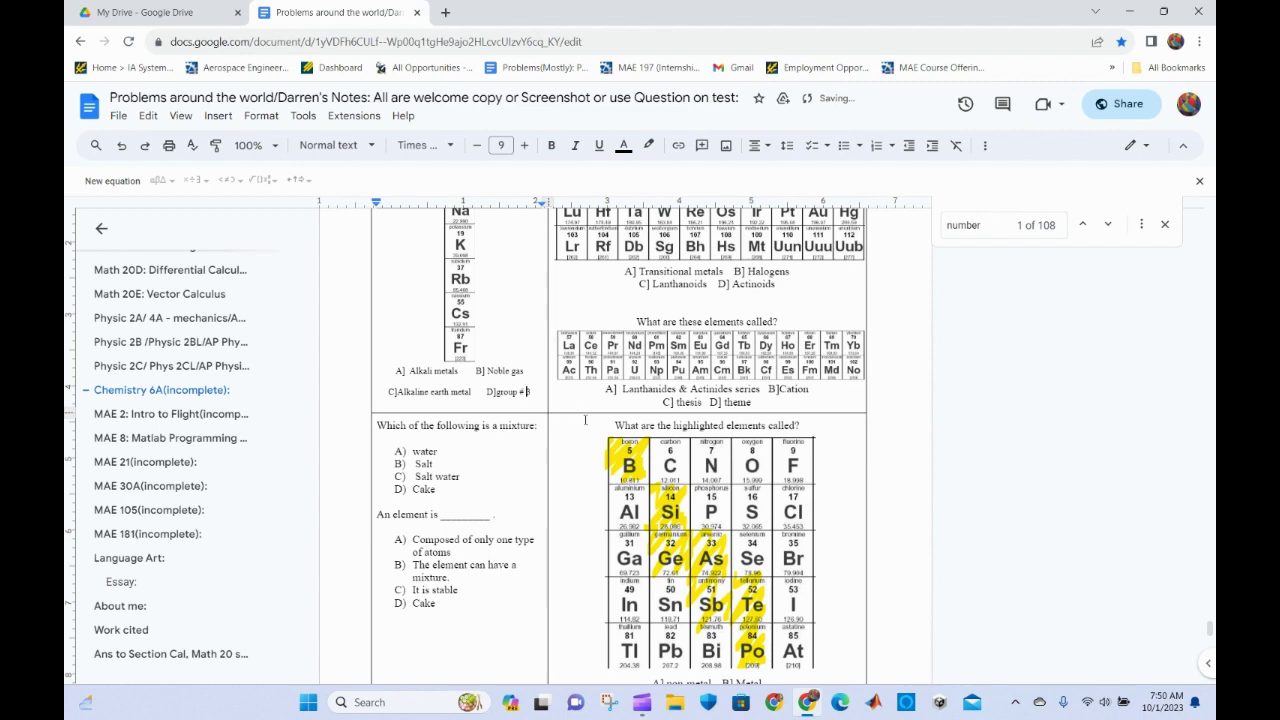
# Look through the Chemistry 6A pages from the element-group questions to the example of 10kg NaCl dissolved in water.
pyautogui.scroll(-6, 632, 402)
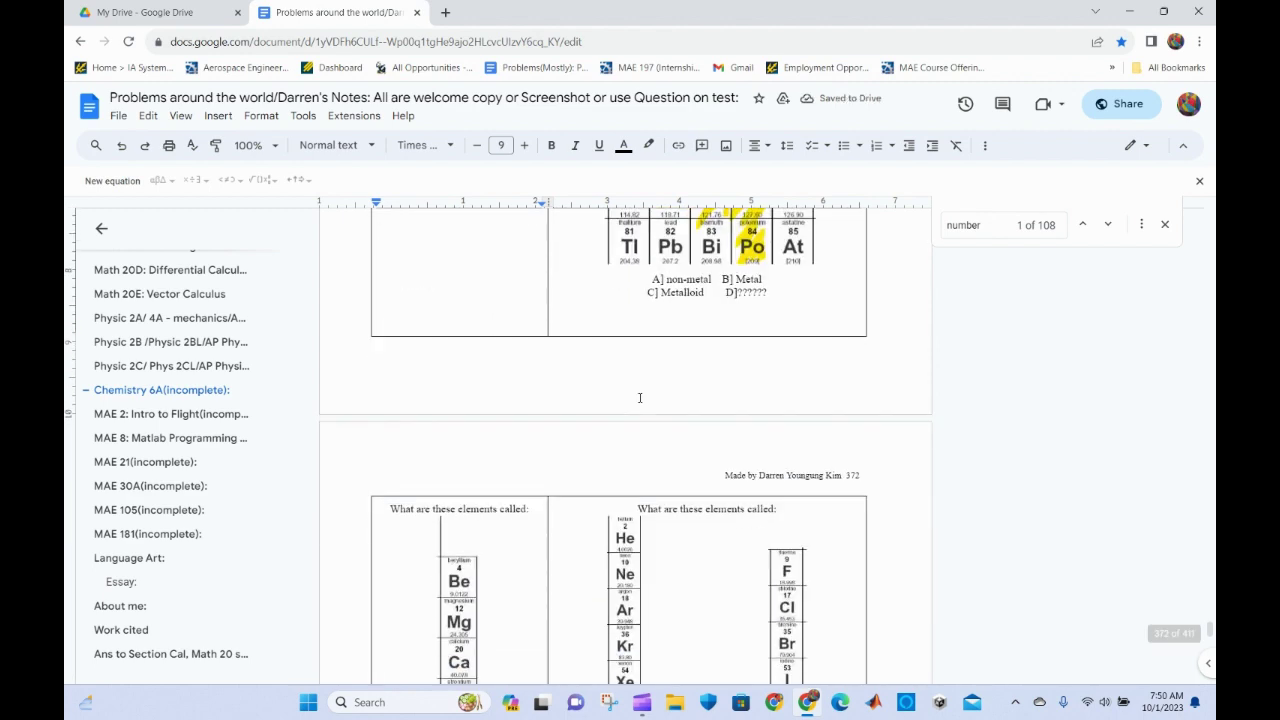
pyautogui.scroll(4, 643, 396)
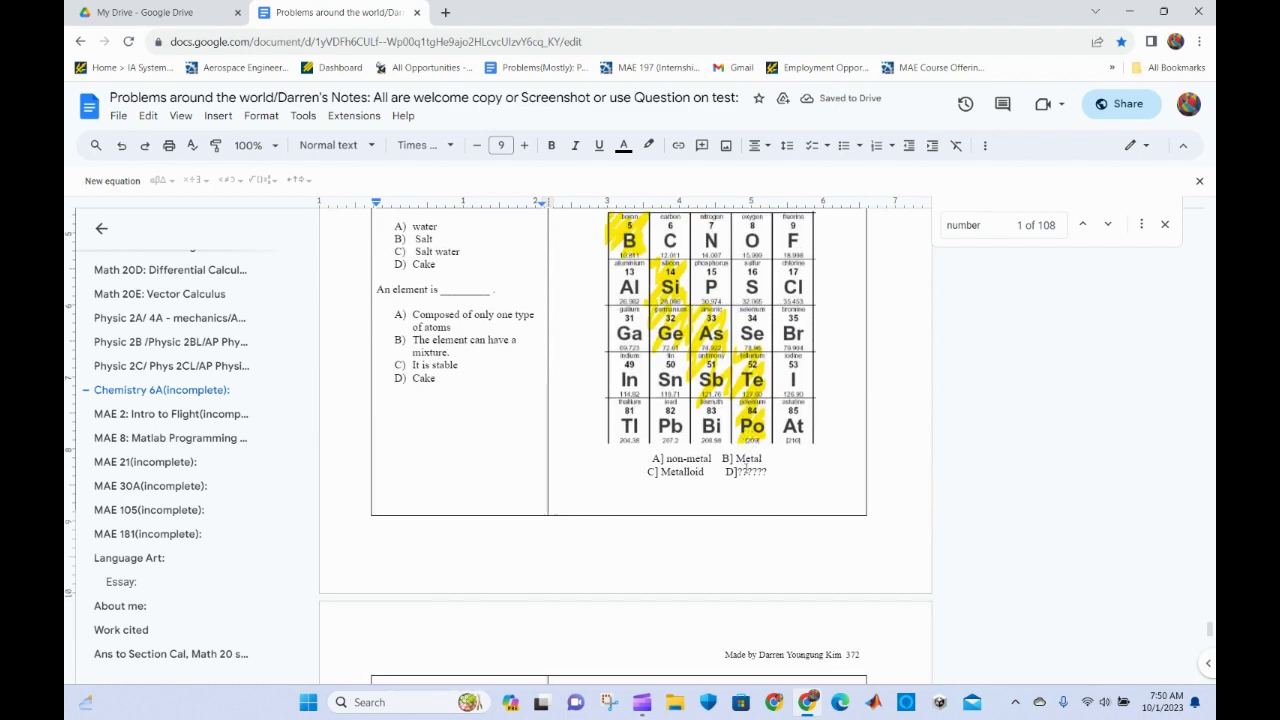
pyautogui.scroll(-5, 726, 468)
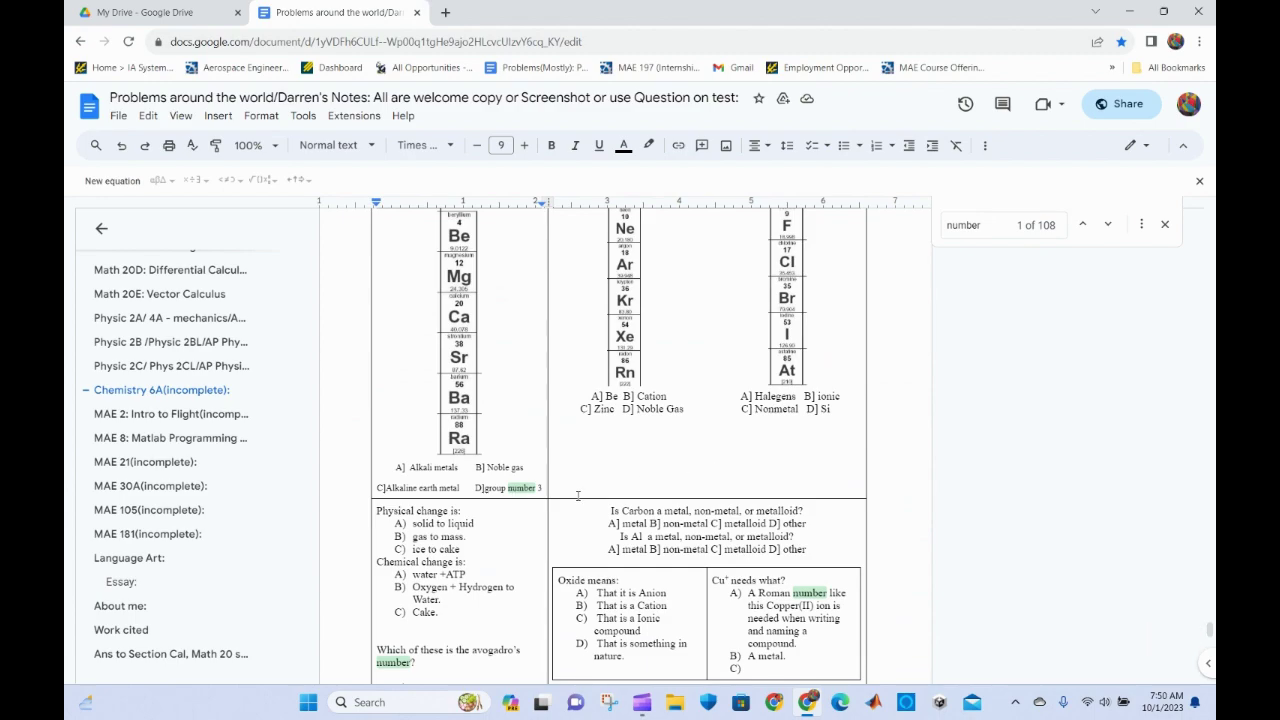
pyautogui.scroll(-20, 577, 495)
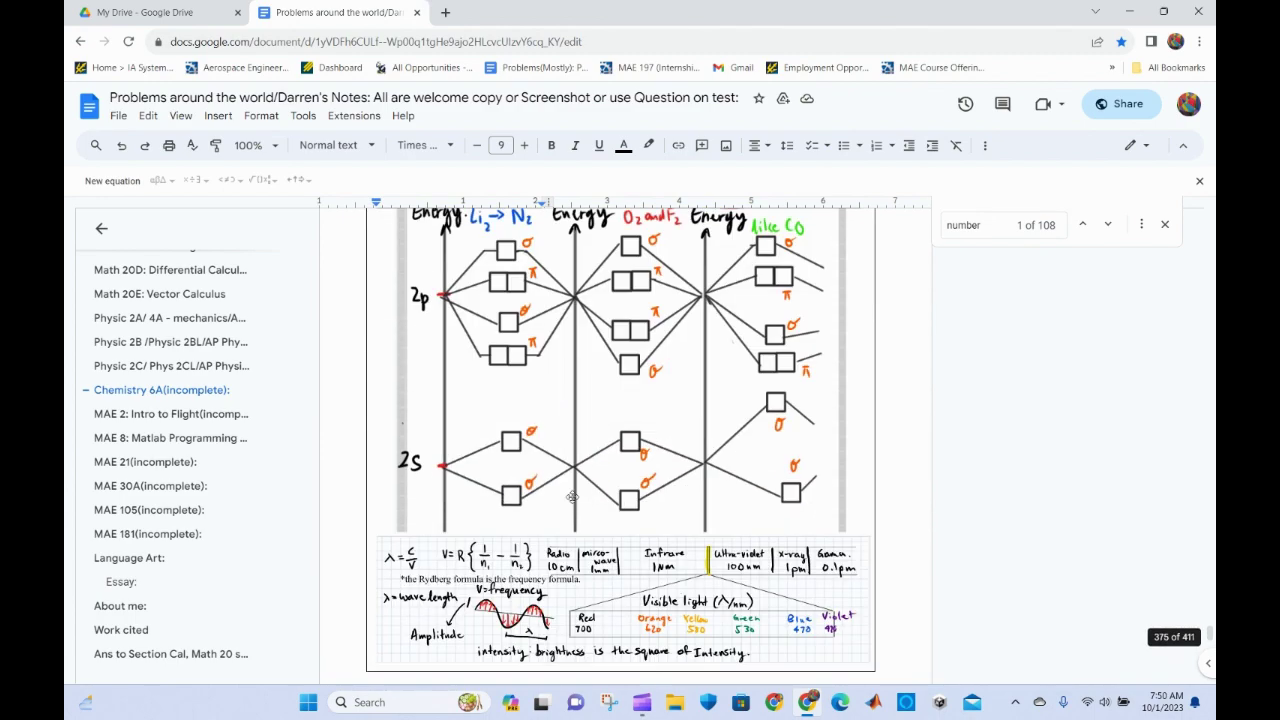
pyautogui.scroll(-15, 572, 497)
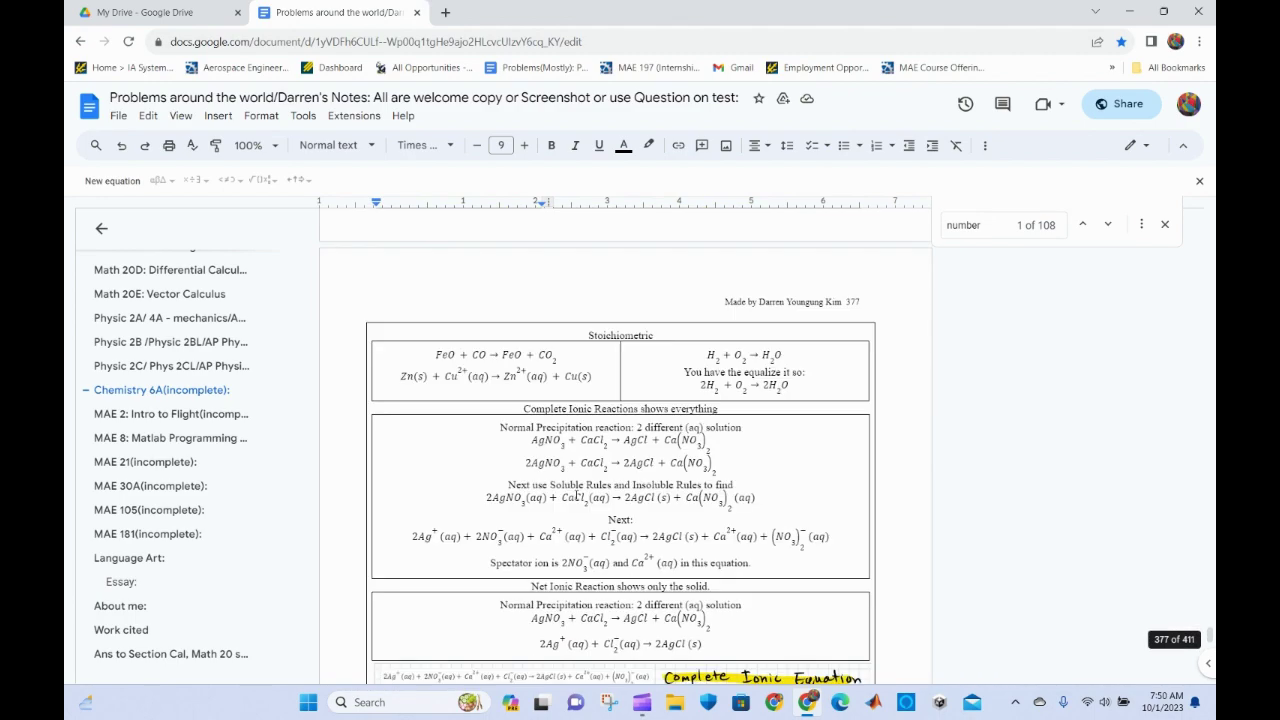
pyautogui.scroll(-5, 576, 497)
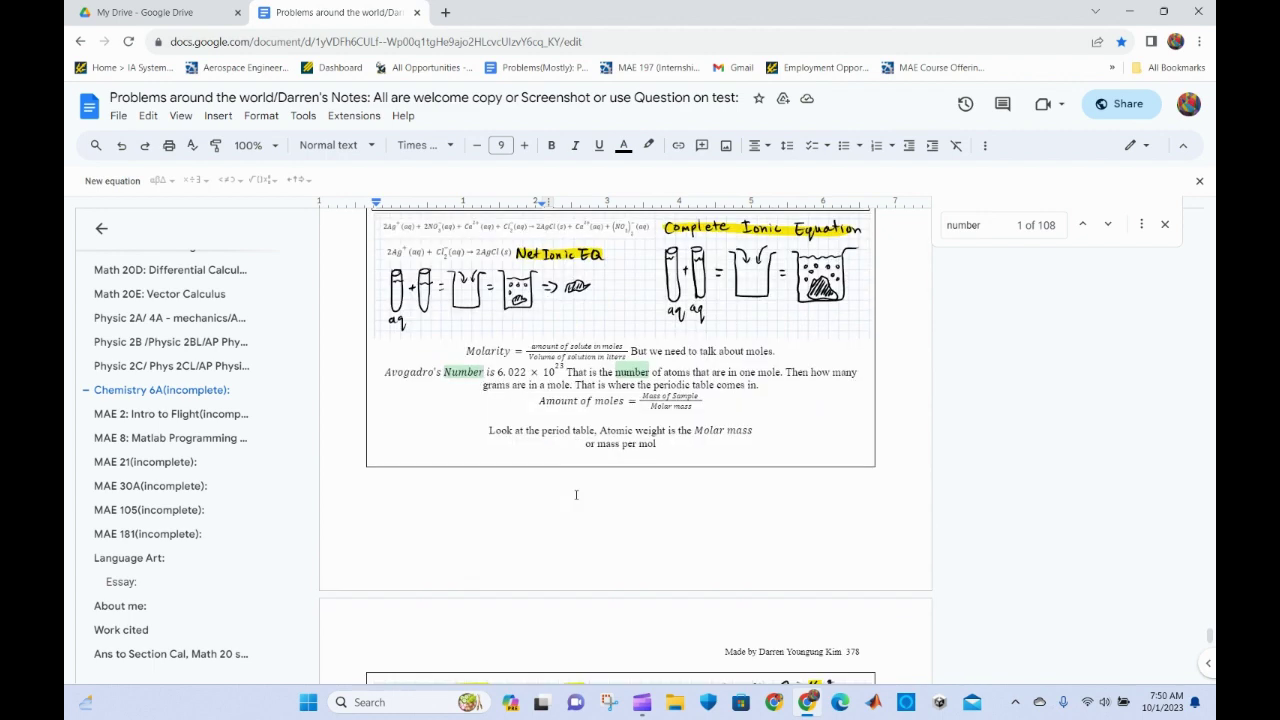
pyautogui.scroll(-6, 576, 495)
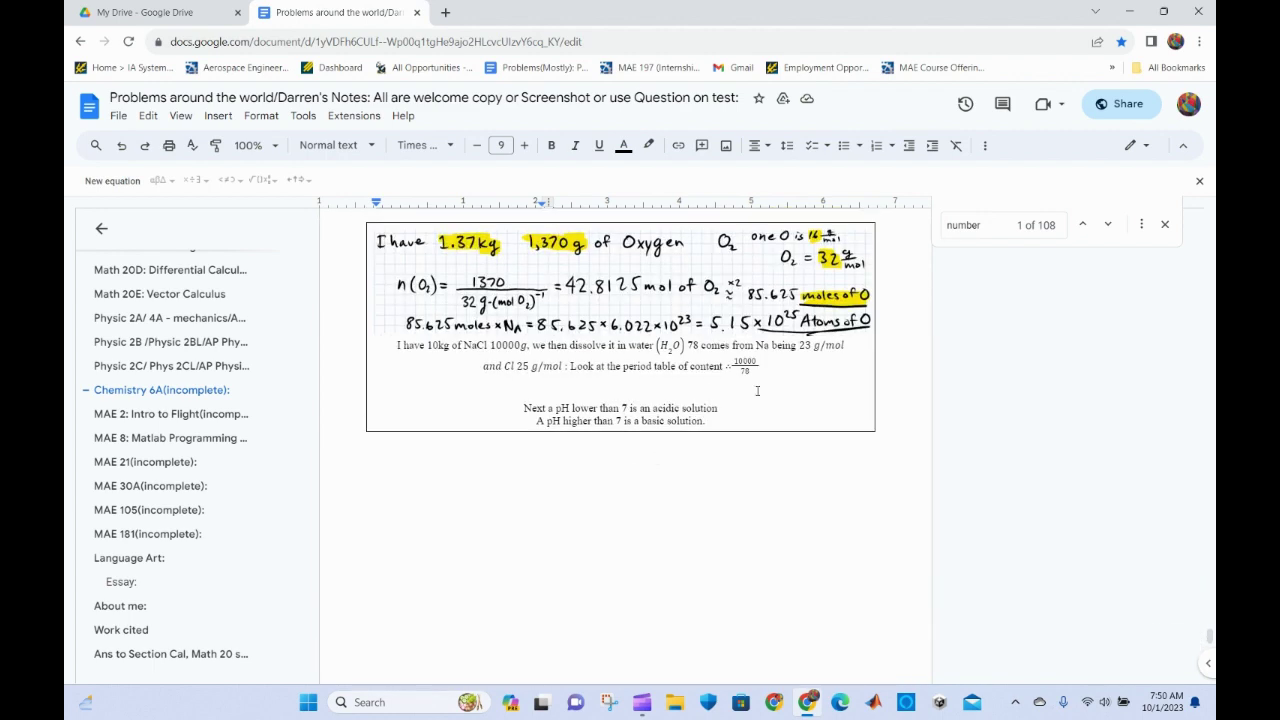
# Put "n =" in front of the fraction with numerator 10000 in the NaCl example's equation.
pyautogui.click(744, 368)
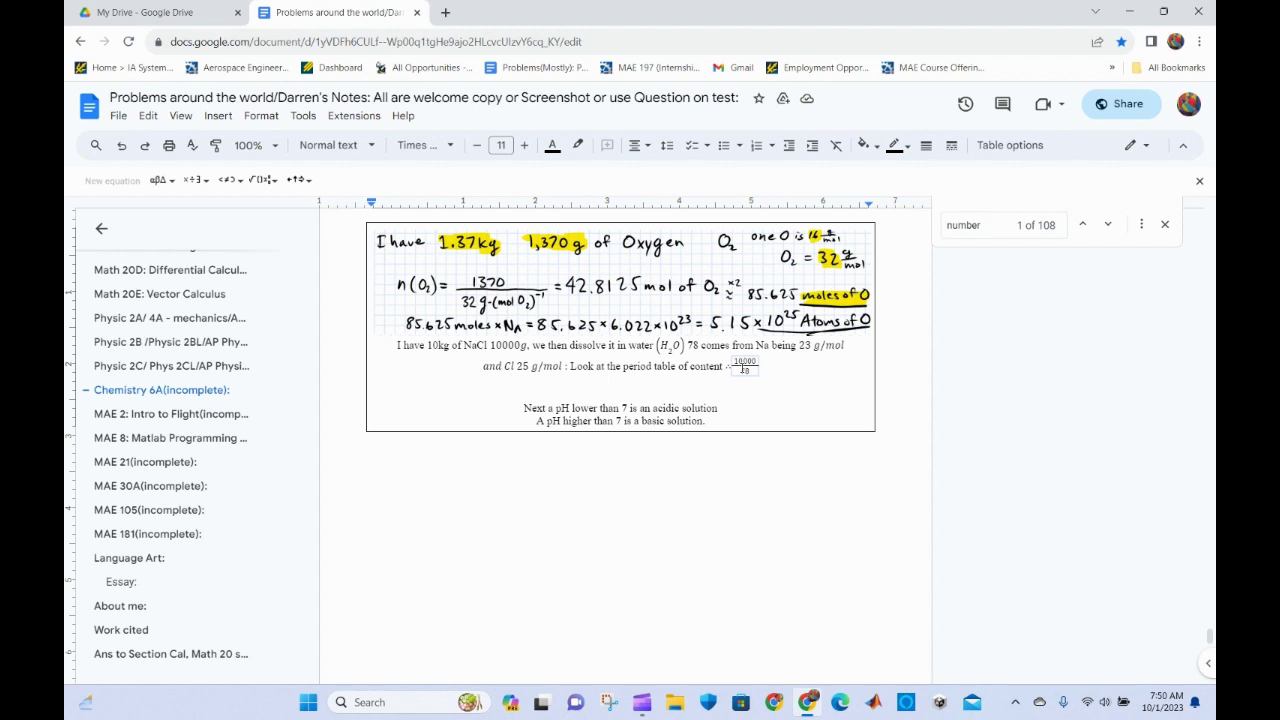
pyautogui.write('1')
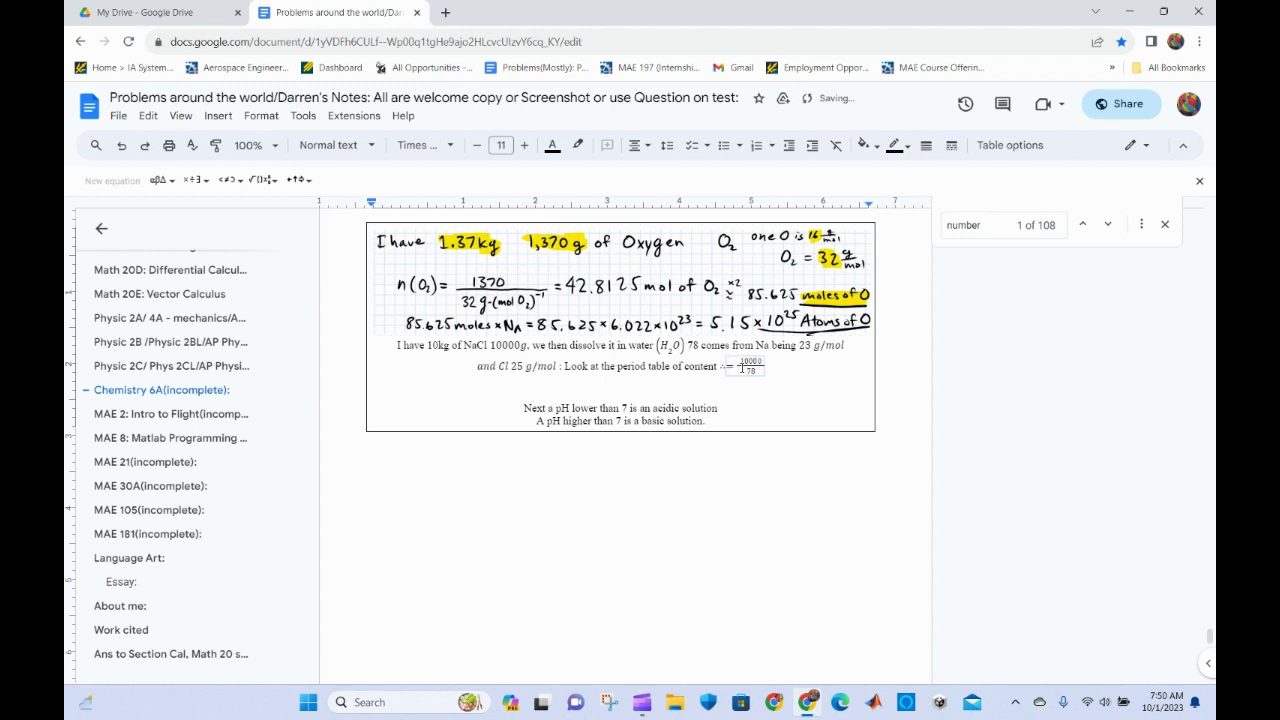
pyautogui.write('M')
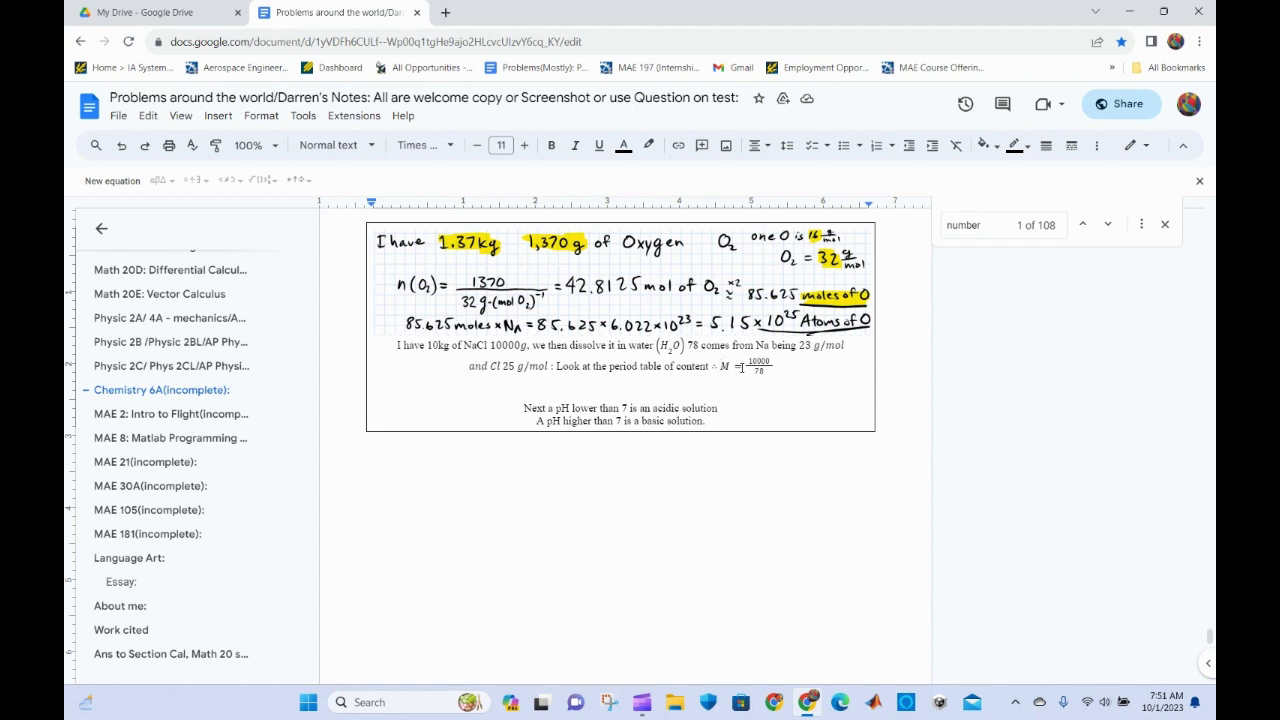
pyautogui.click(733, 367)
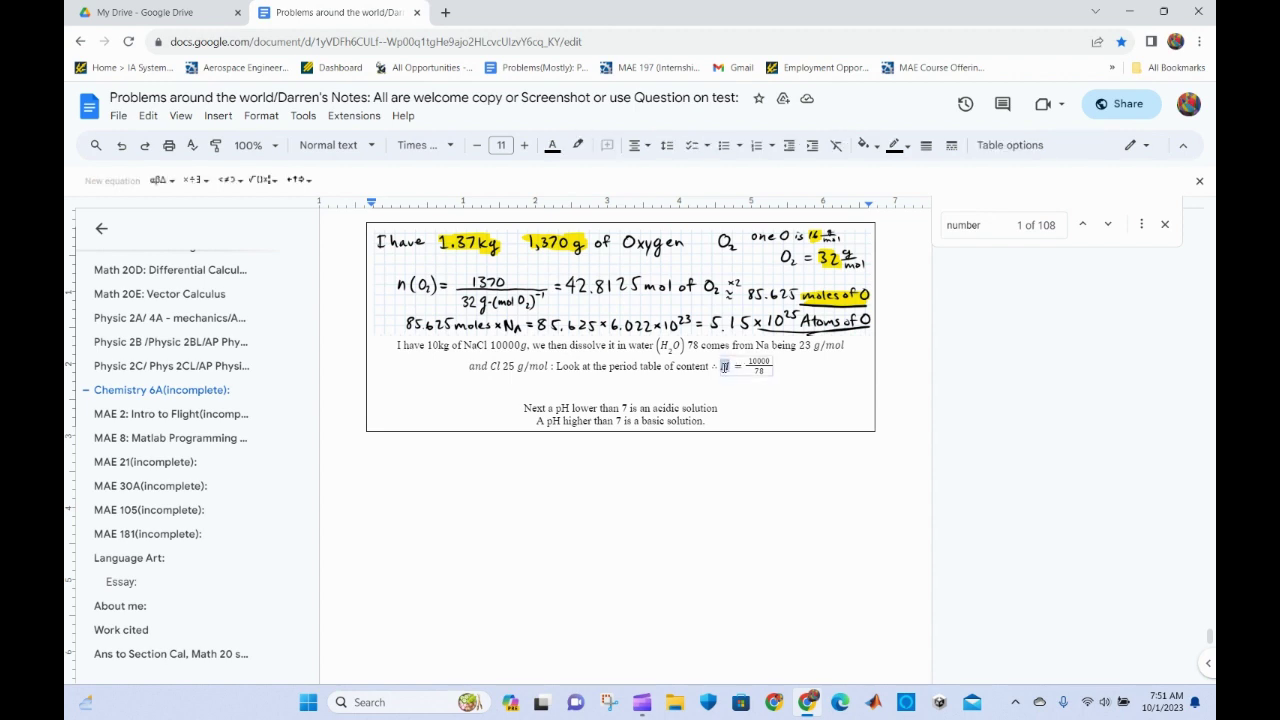
pyautogui.press('BackSpace')
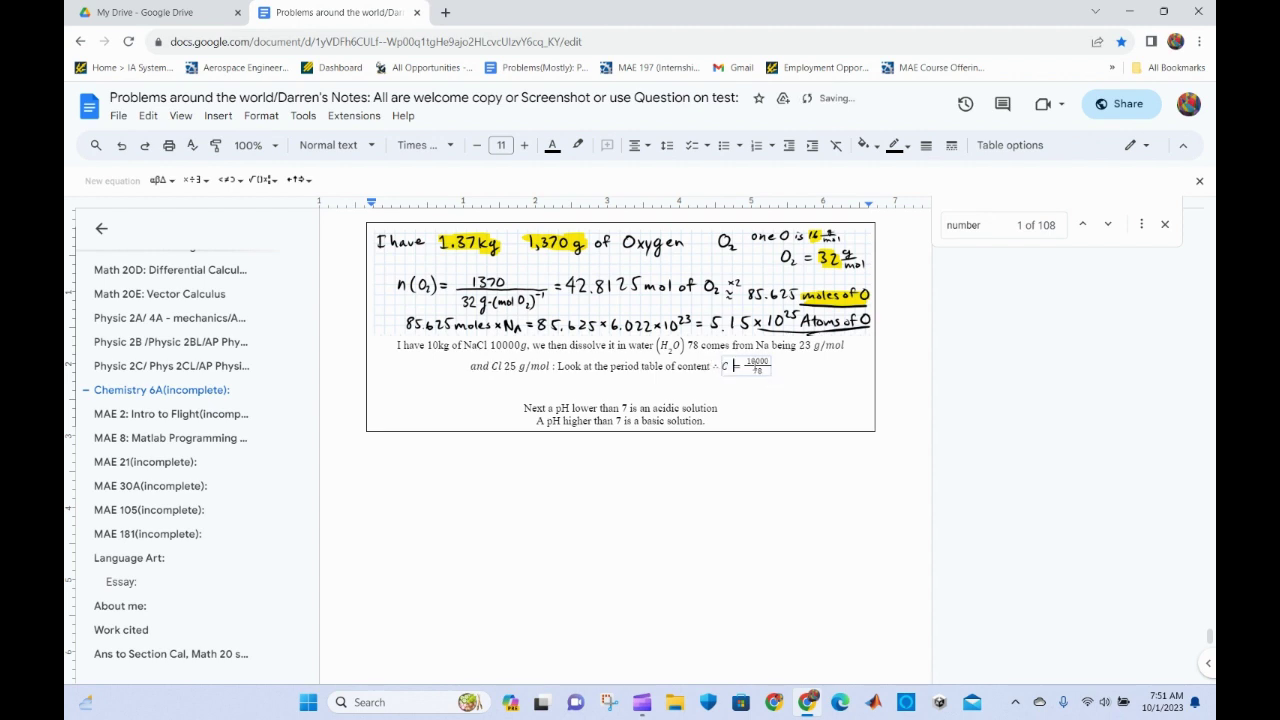
pyautogui.write('c')
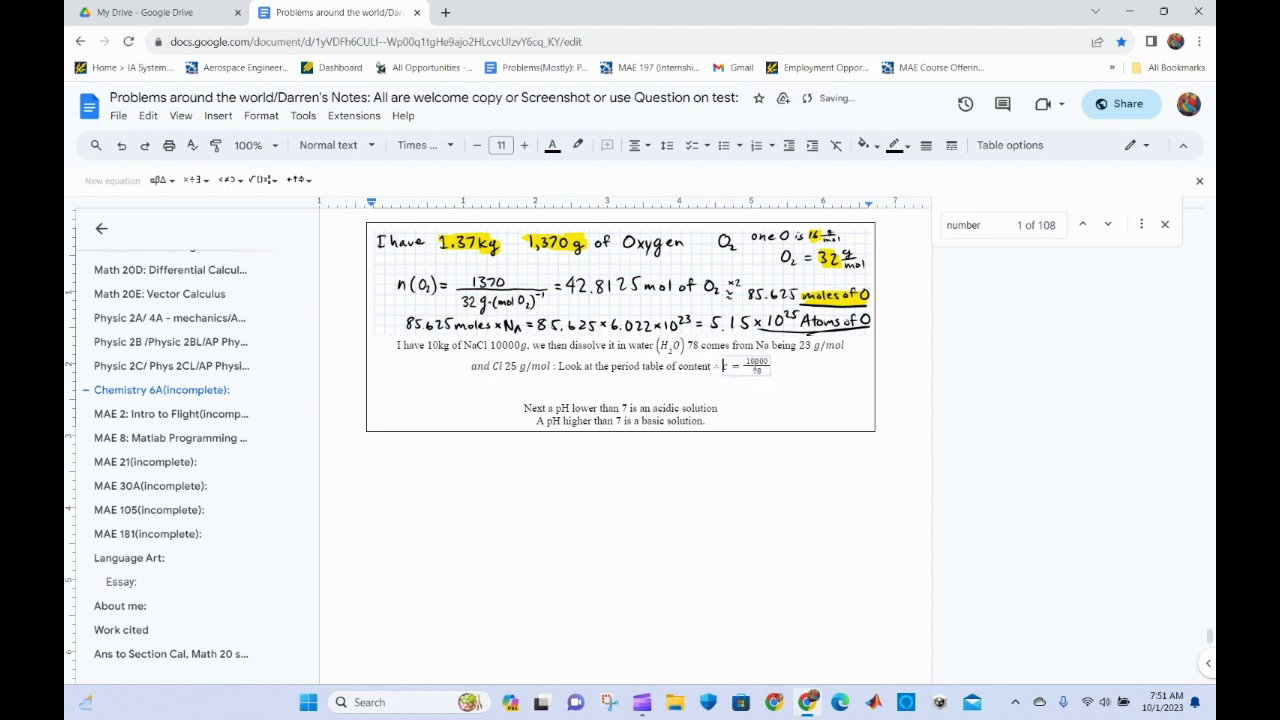
pyautogui.write('o')
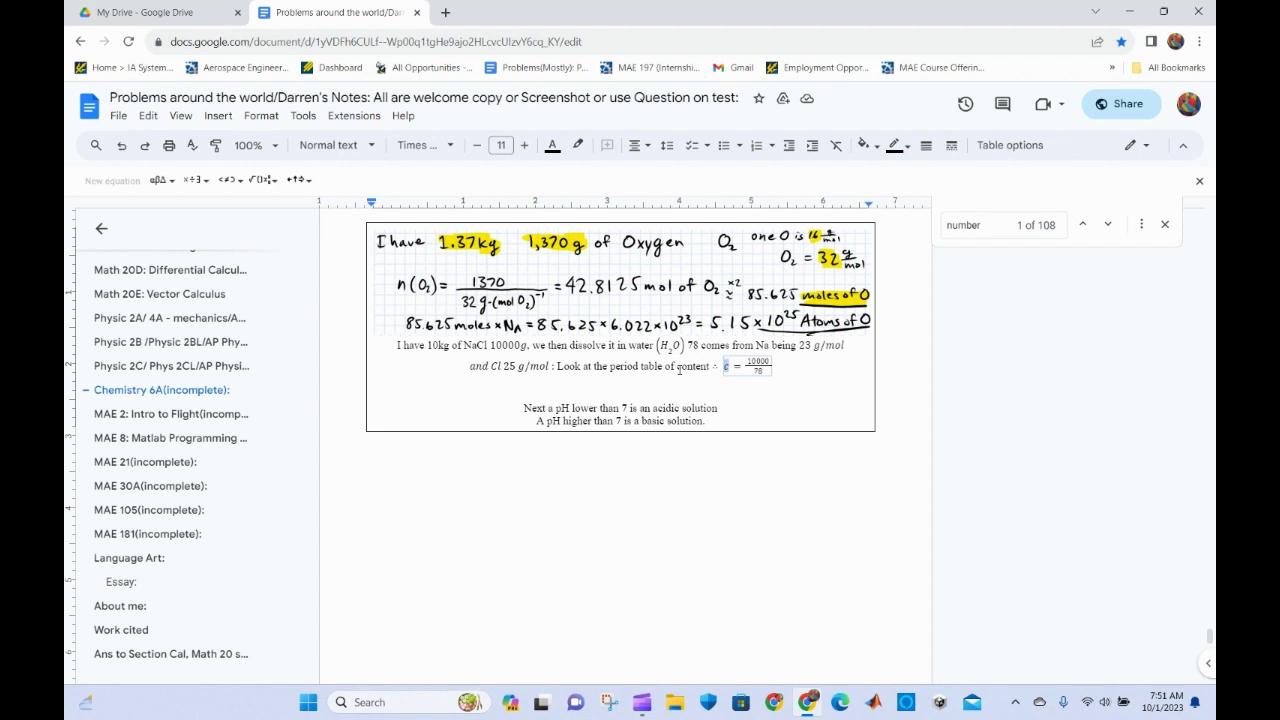
pyautogui.write('n')
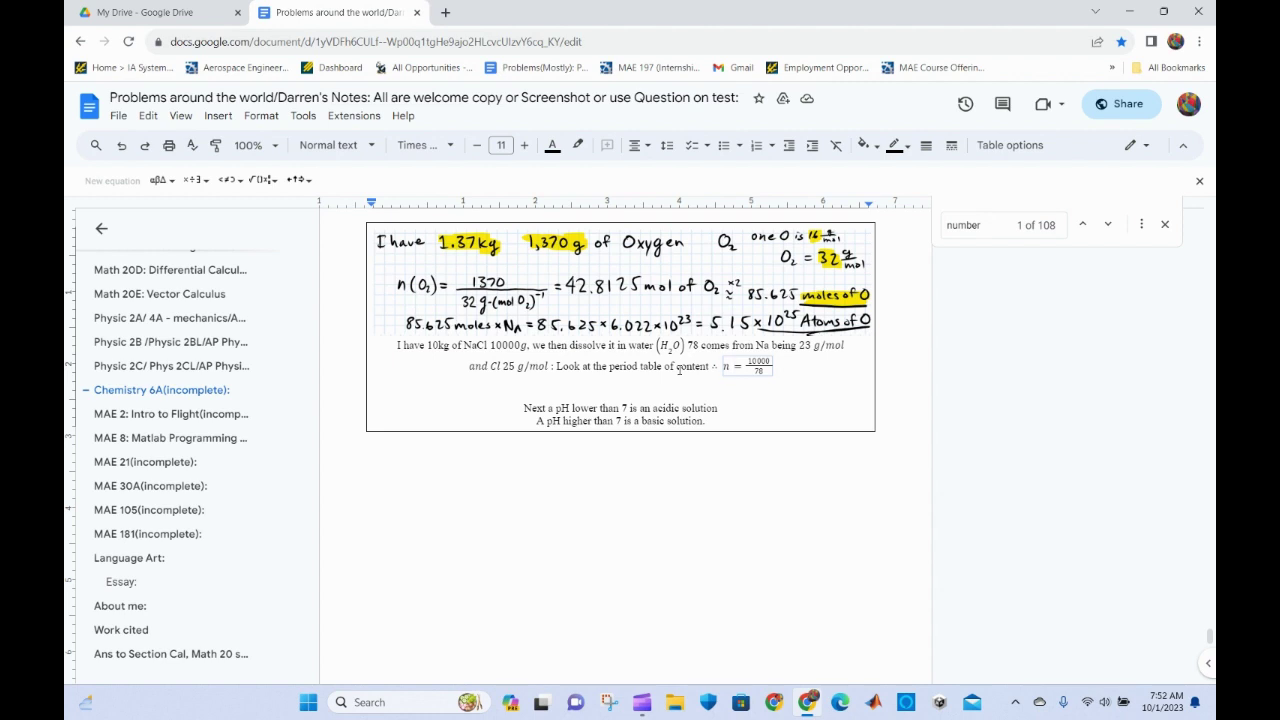
# Complete the NaCl equation by adding "= 133.33 mol" after the fraction.
pyautogui.press('Right')
pyautogui.press('Right')
pyautogui.press('Right')
pyautogui.press('Right')
pyautogui.press('Right')
pyautogui.press('Right')
pyautogui.press('Right')
pyautogui.write('= 1')
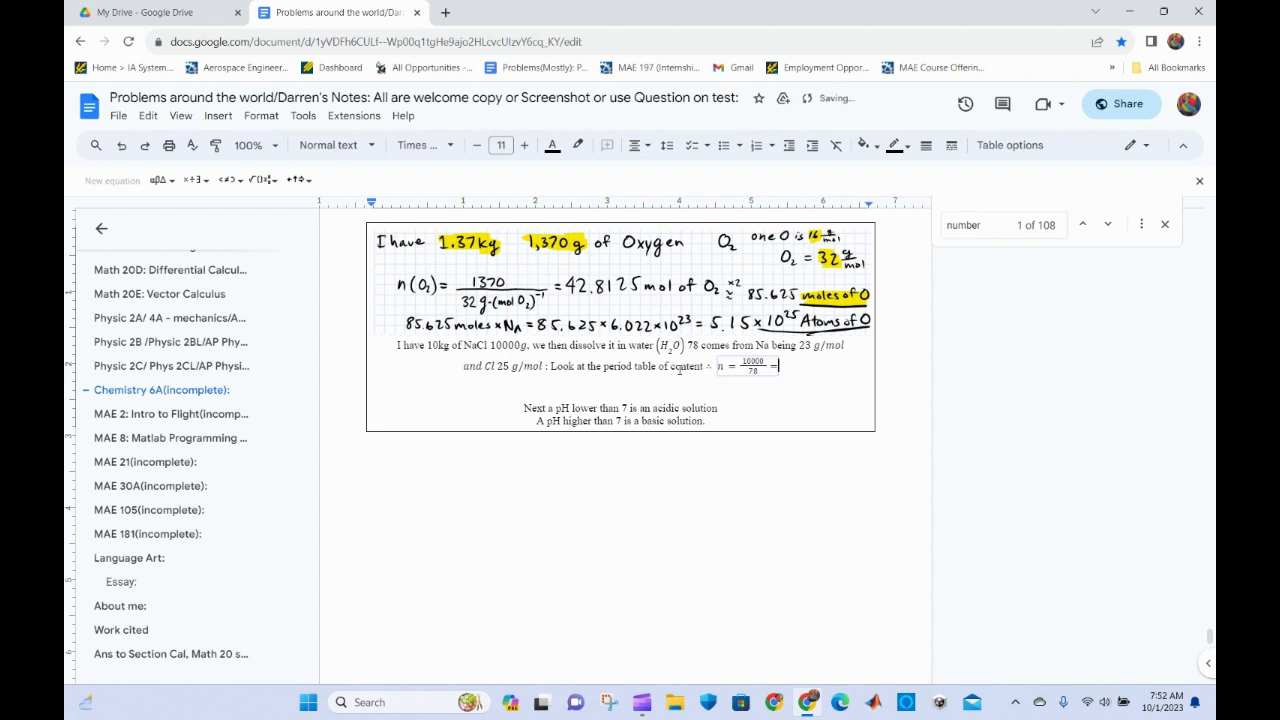
pyautogui.write('33')
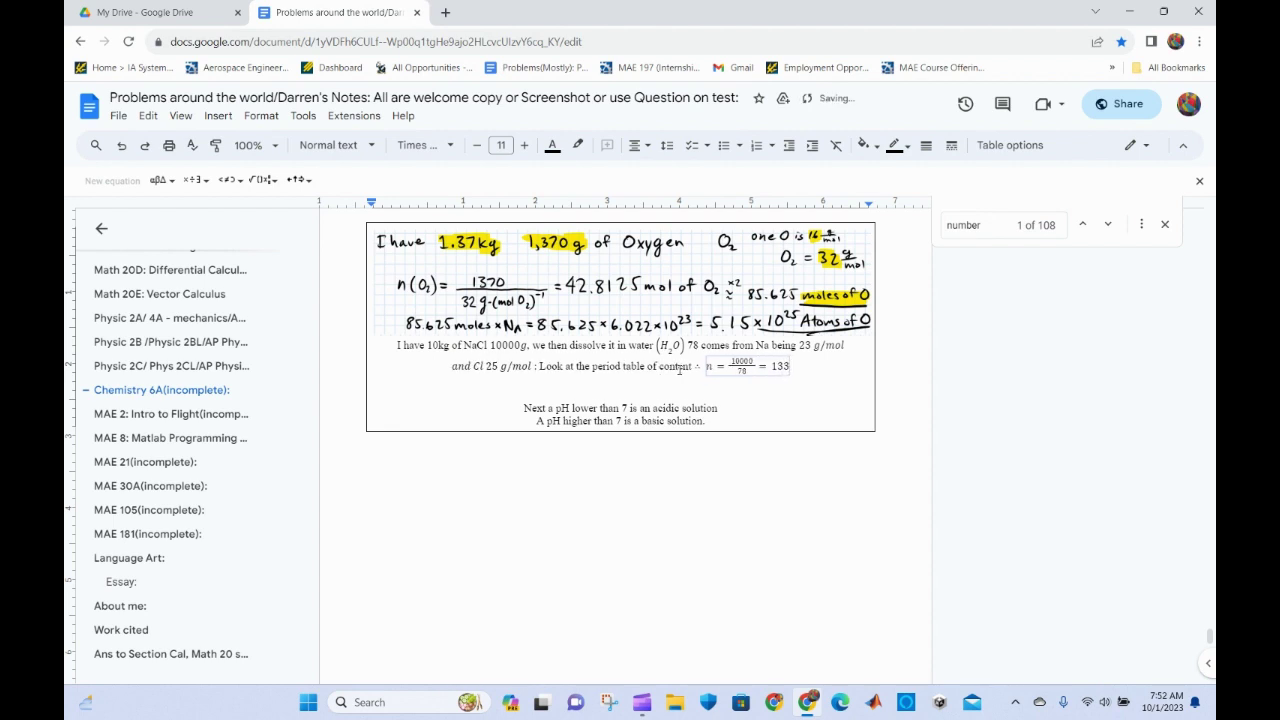
pyautogui.write('.33')
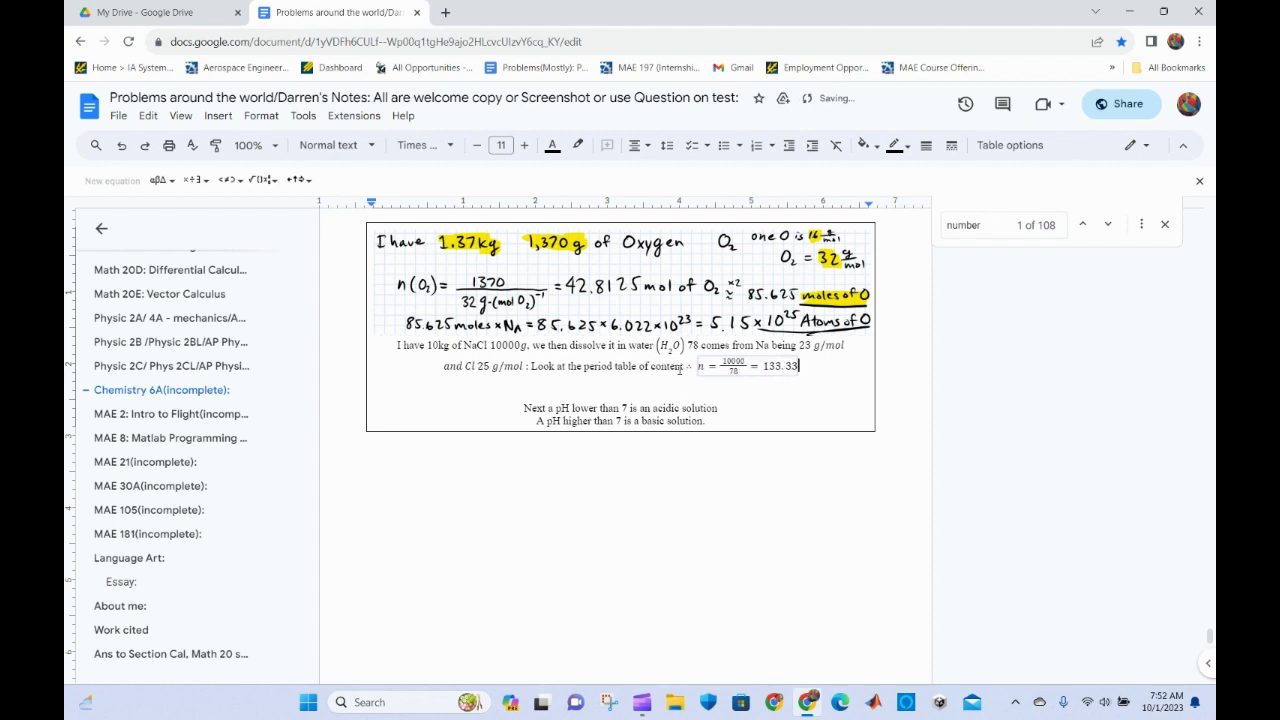
pyautogui.write(' moles')
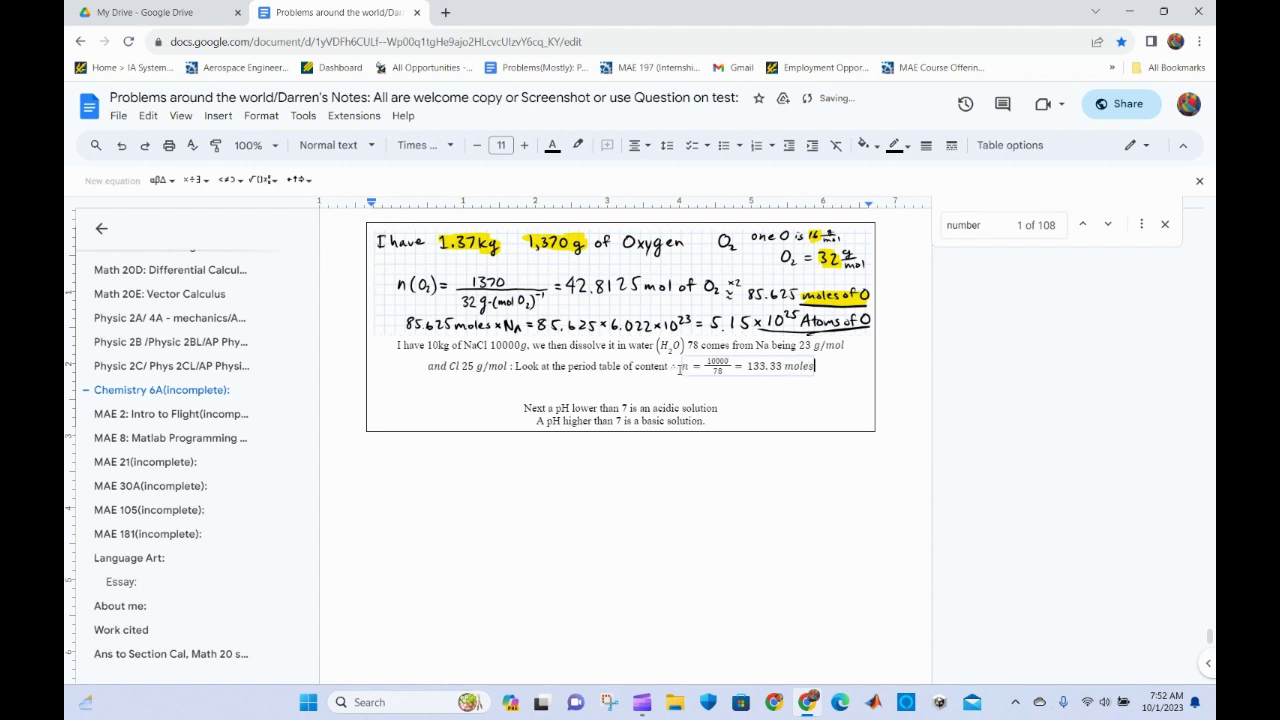
pyautogui.press('BackSpace')
pyautogui.press('BackSpace')
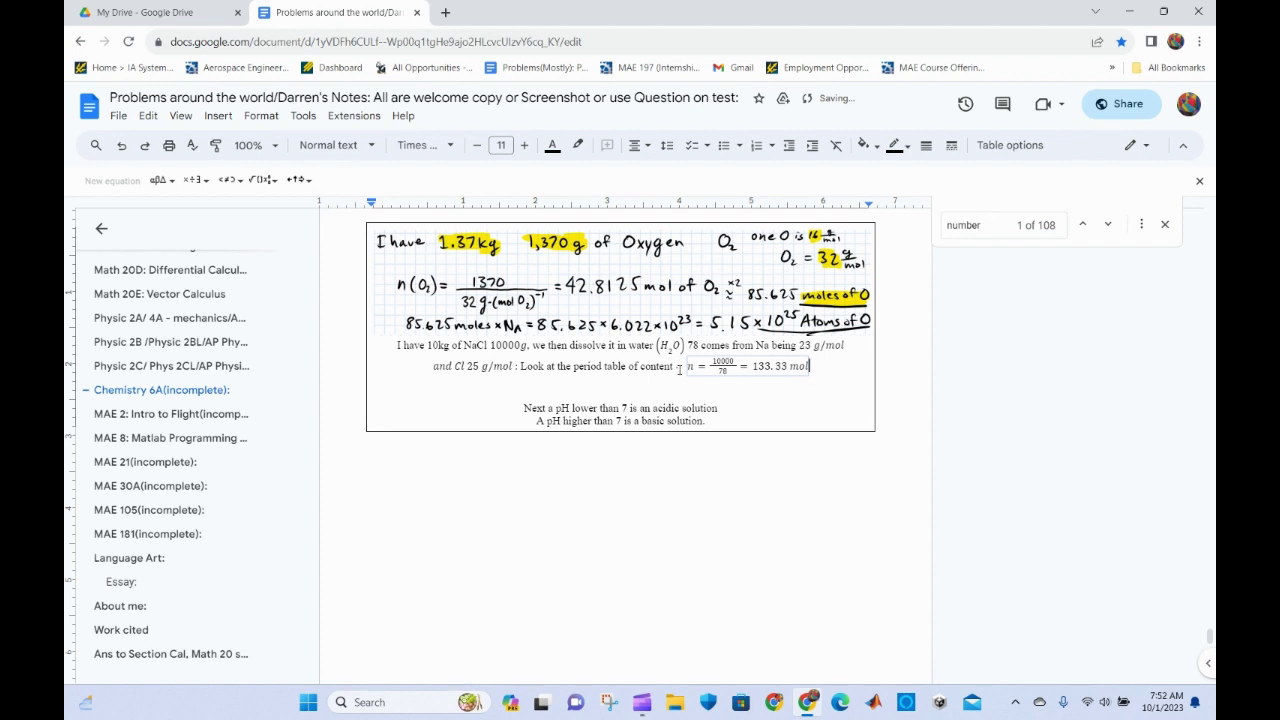
pyautogui.press('Right')
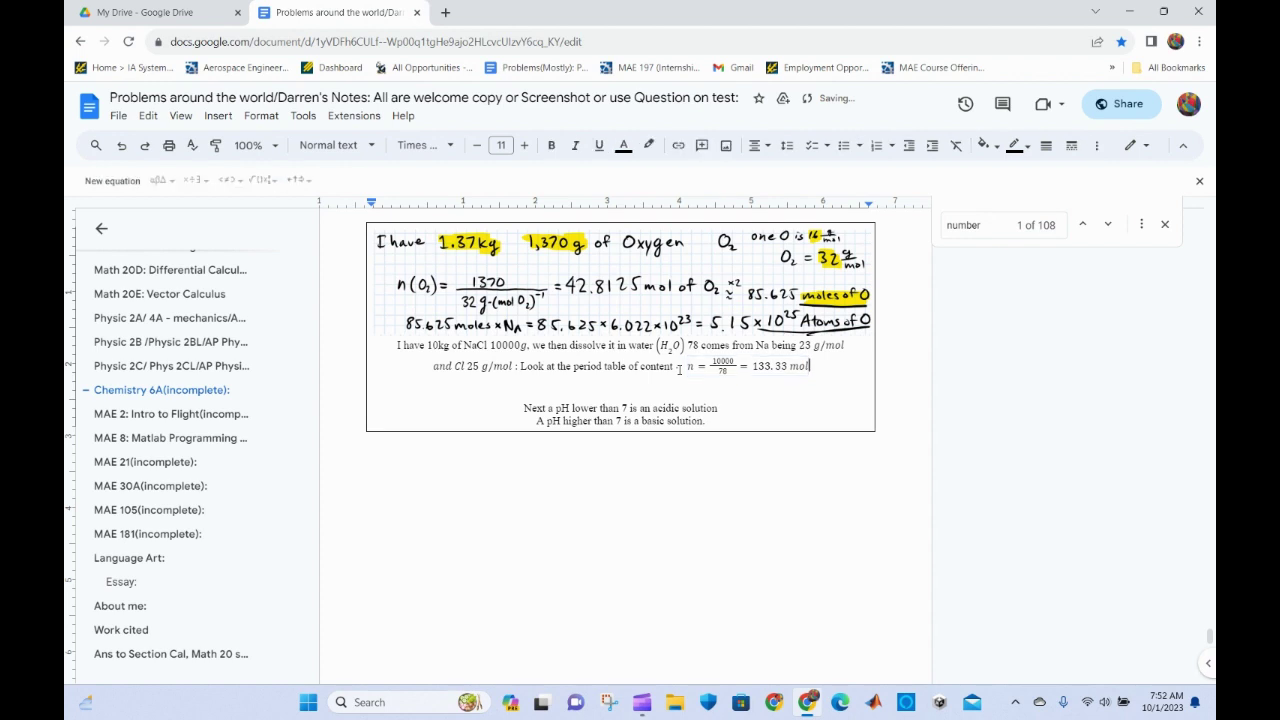
pyautogui.write('then ')
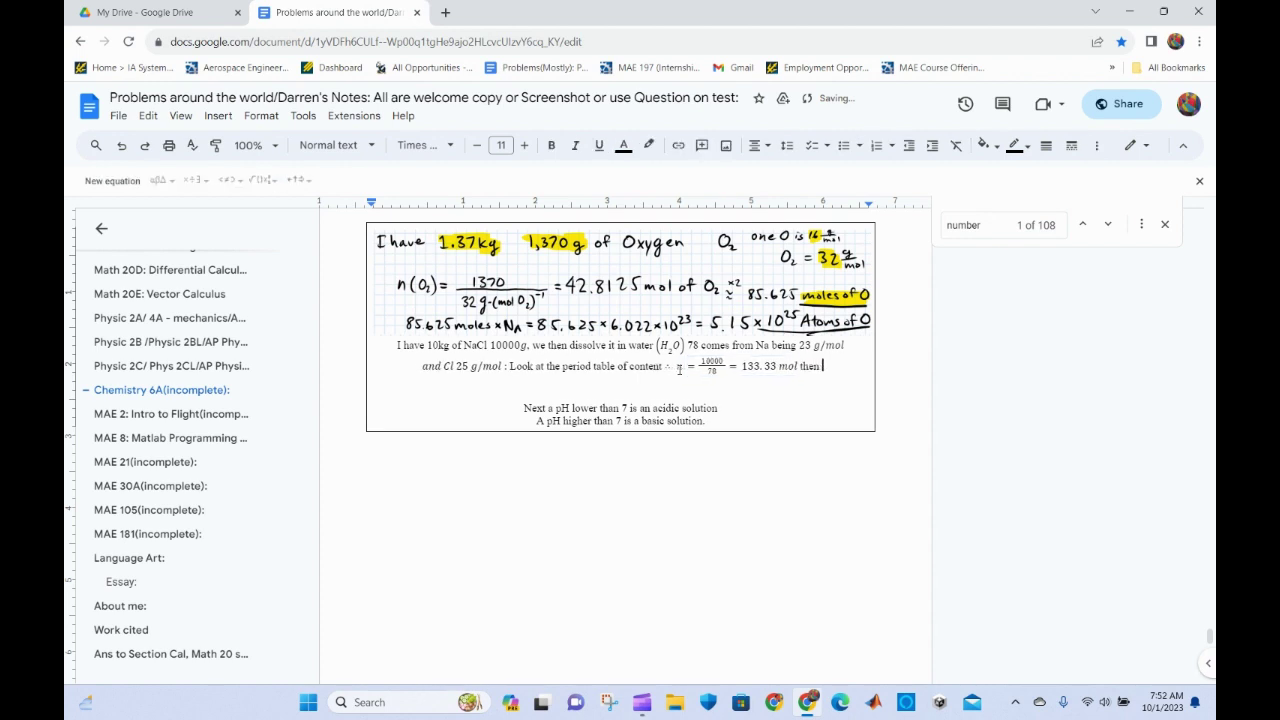
pyautogui.write('we can')
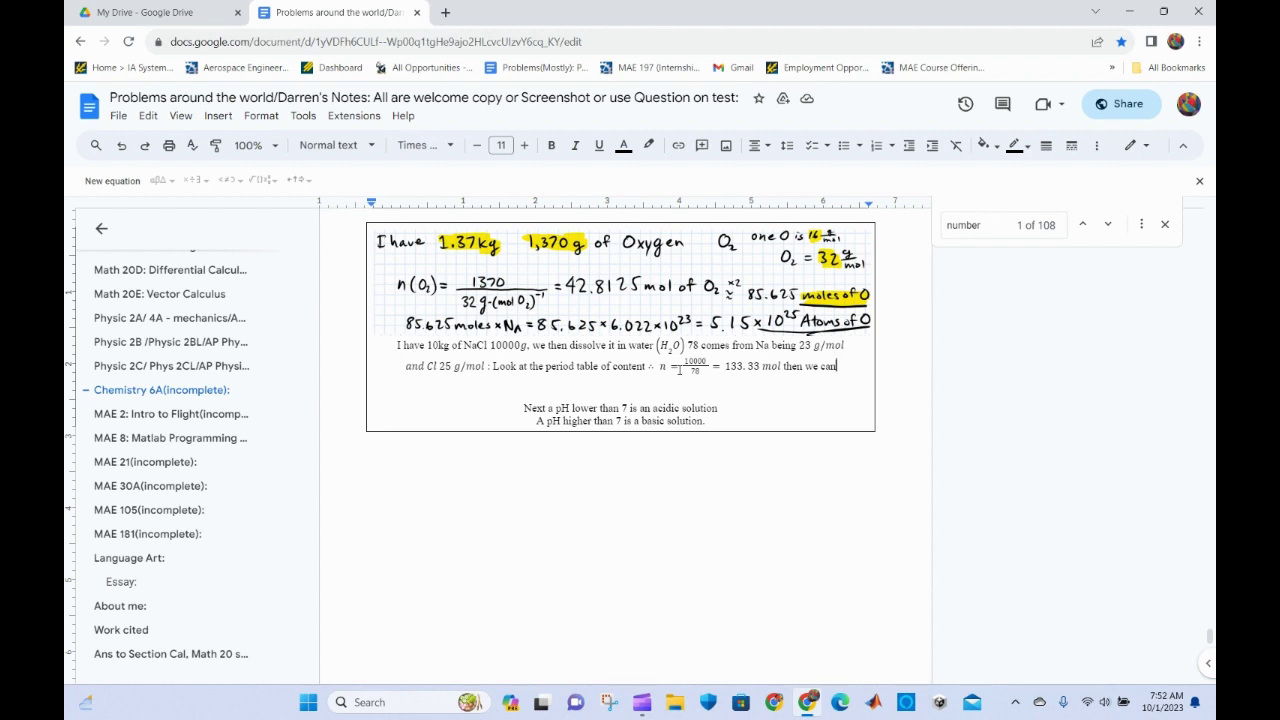
pyautogui.press('BackSpace')
pyautogui.press('BackSpace')
pyautogui.press('BackSpace')
pyautogui.press('BackSpace')
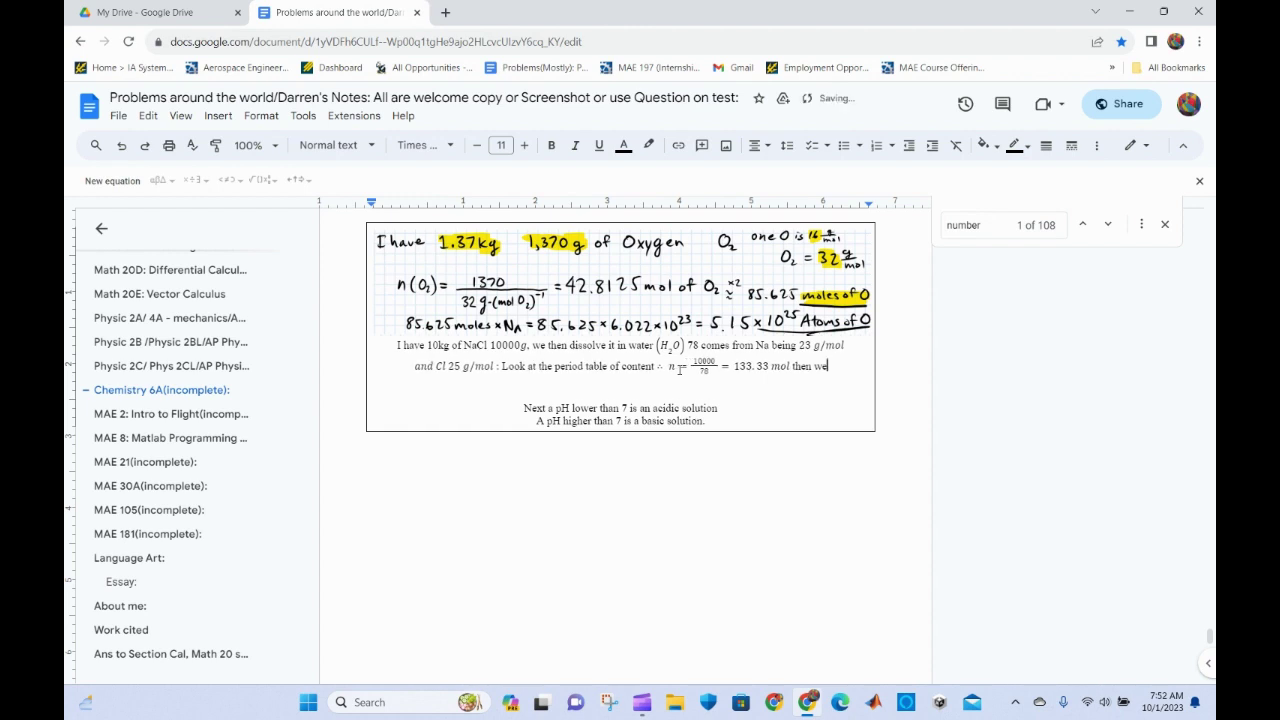
pyautogui.press('BackSpace')
pyautogui.press('BackSpace')
pyautogui.write('it is d')
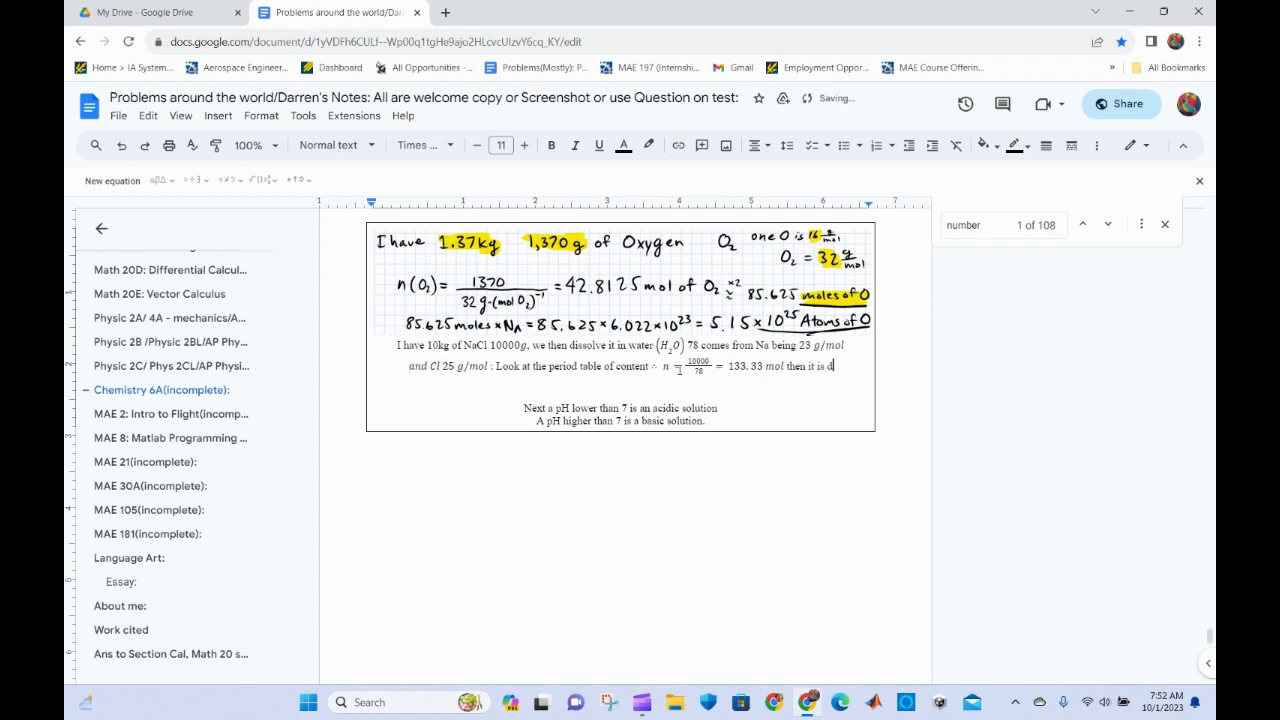
pyautogui.write('issolv')
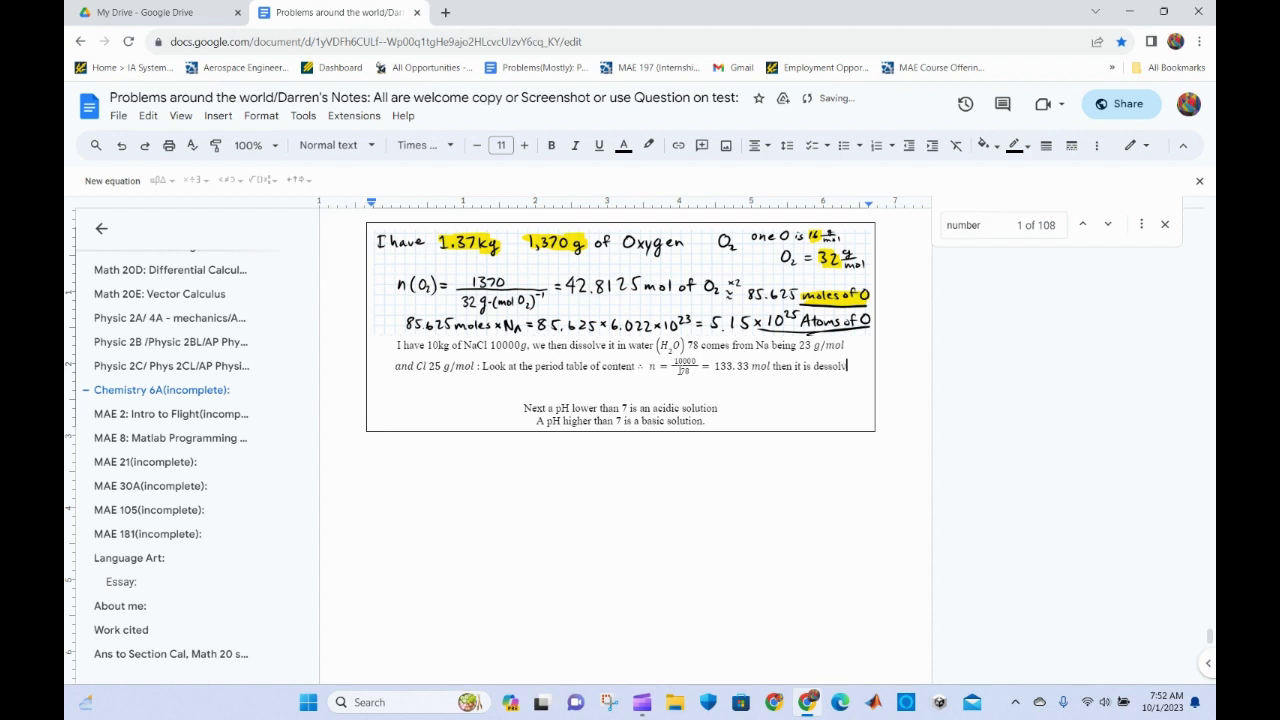
pyautogui.write('ed in ')
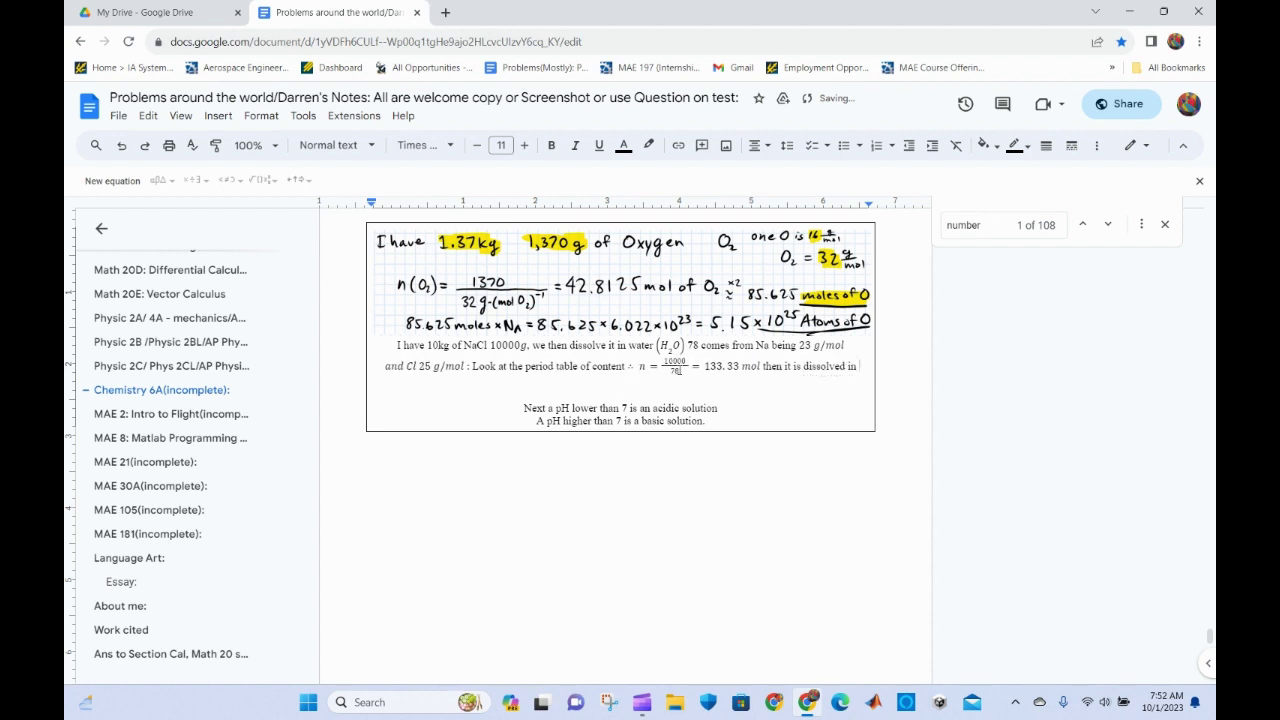
pyautogui.write('1')
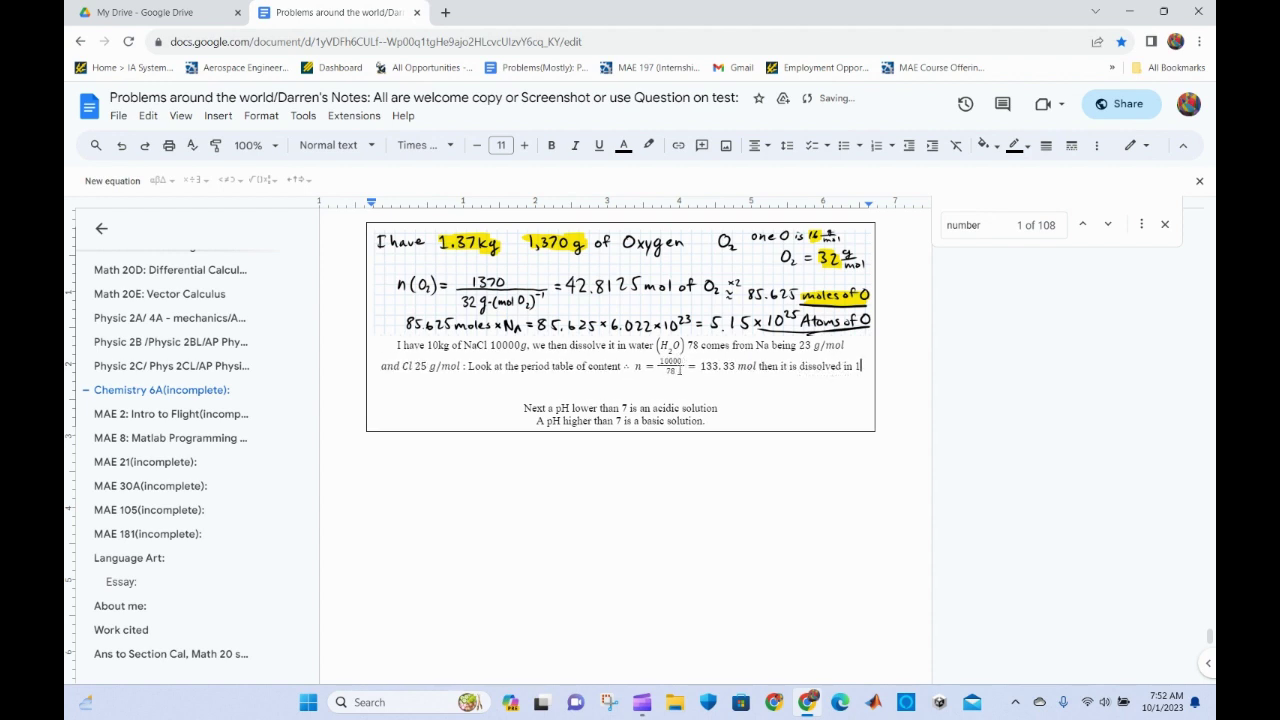
pyautogui.press('BackSpace')
pyautogui.press('BackSpace')
pyautogui.press('BackSpace')
pyautogui.press('BackSpace')
pyautogui.press('BackSpace')
pyautogui.press('BackSpace')
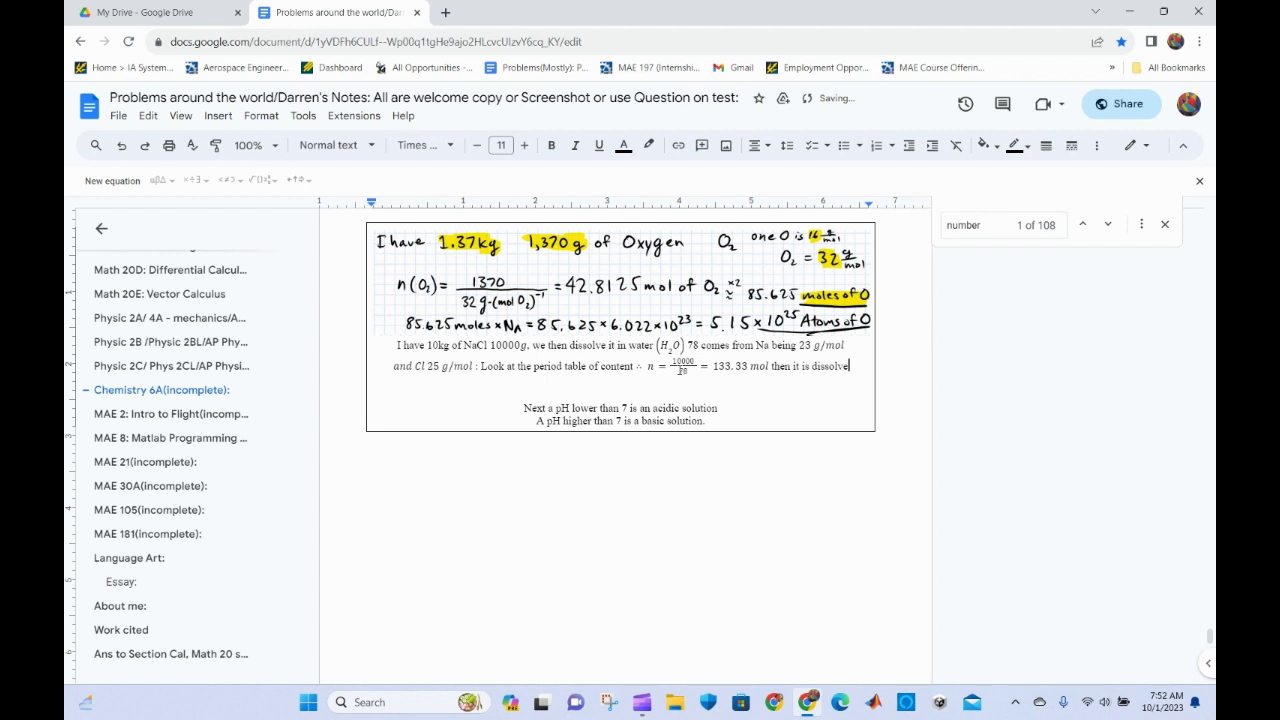
pyautogui.press('BackSpace')
pyautogui.press('BackSpace')
pyautogui.press('BackSpace')
pyautogui.press('BackSpace')
pyautogui.press('BackSpace')
pyautogui.press('BackSpace')
pyautogui.press('BackSpace')
pyautogui.press('BackSpace')
pyautogui.press('BackSpace')
pyautogui.press('BackSpace')
pyautogui.press('BackSpace')
pyautogui.press('BackSpace')
pyautogui.press('BackSpace')
pyautogui.press('BackSpace')
pyautogui.press('BackSpace')
pyautogui.press('BackSpace')
pyautogui.press('BackSpace')
pyautogui.press('BackSpace')
pyautogui.press('BackSpace')
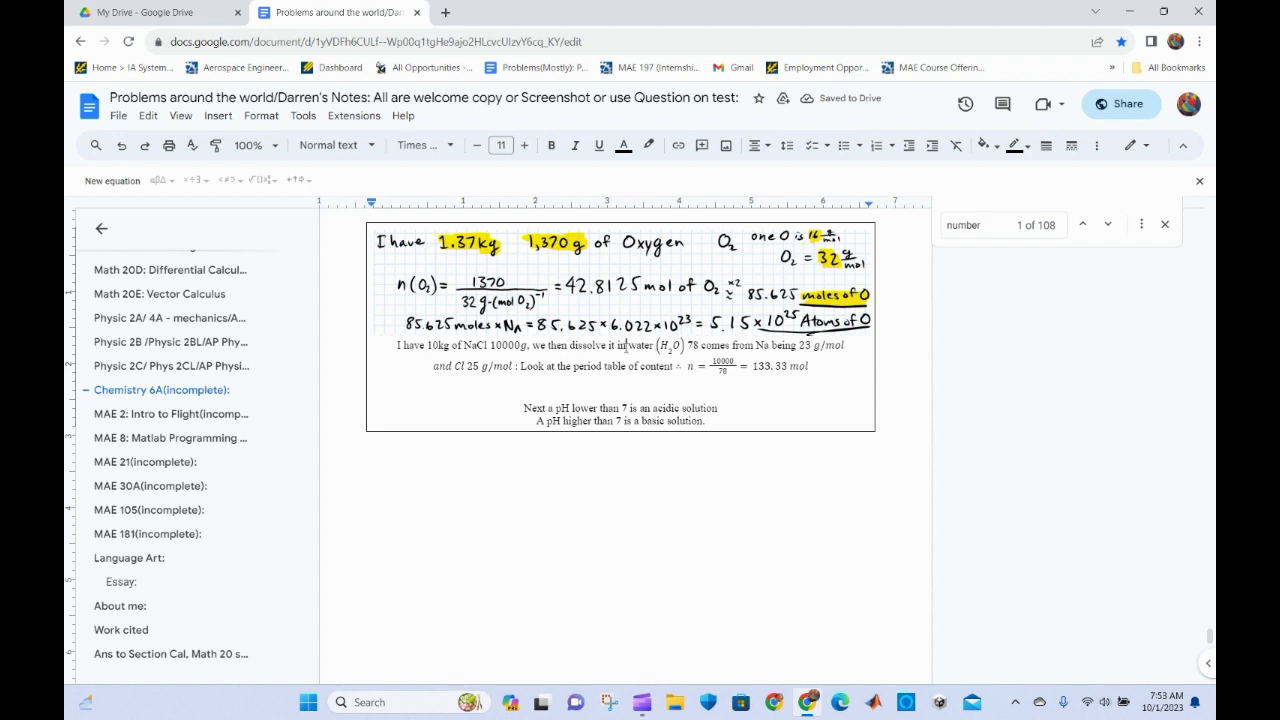
# Insert the amount "100L" before "water" in the NaCl example's sentence "we then dissolve it in water".
pyautogui.click(626, 345)
pyautogui.write('10k')
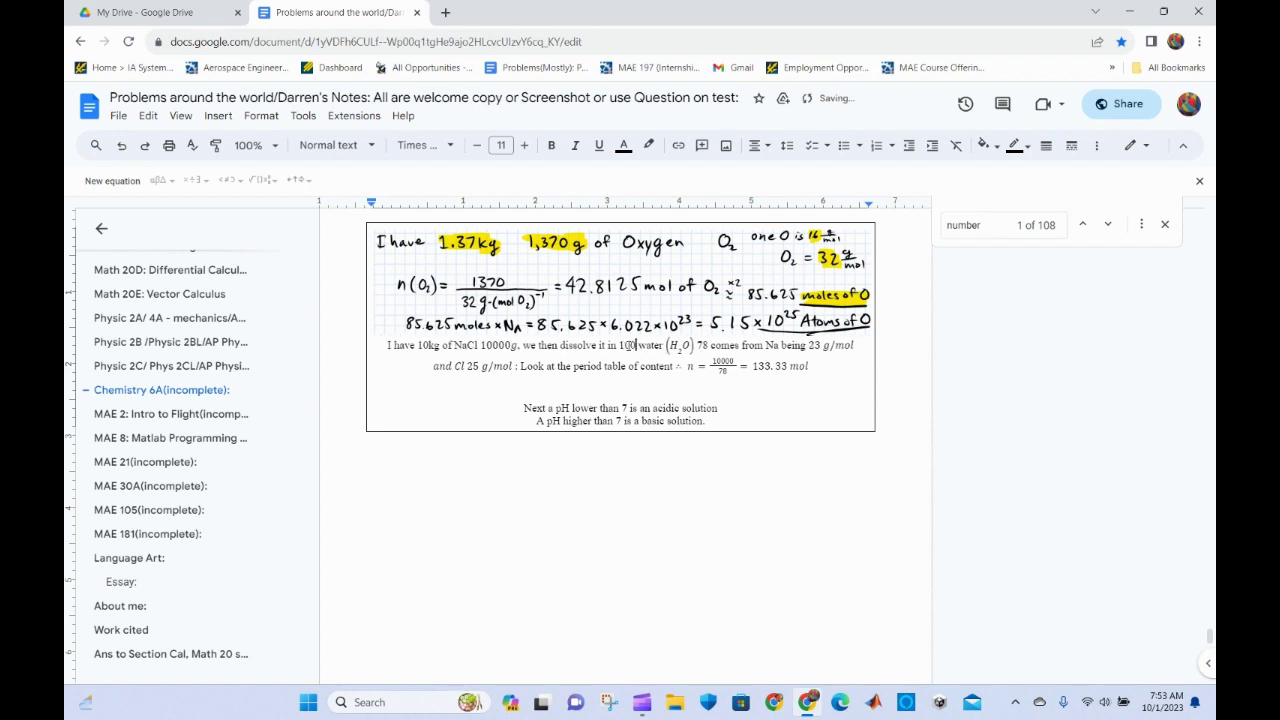
pyautogui.write('g')
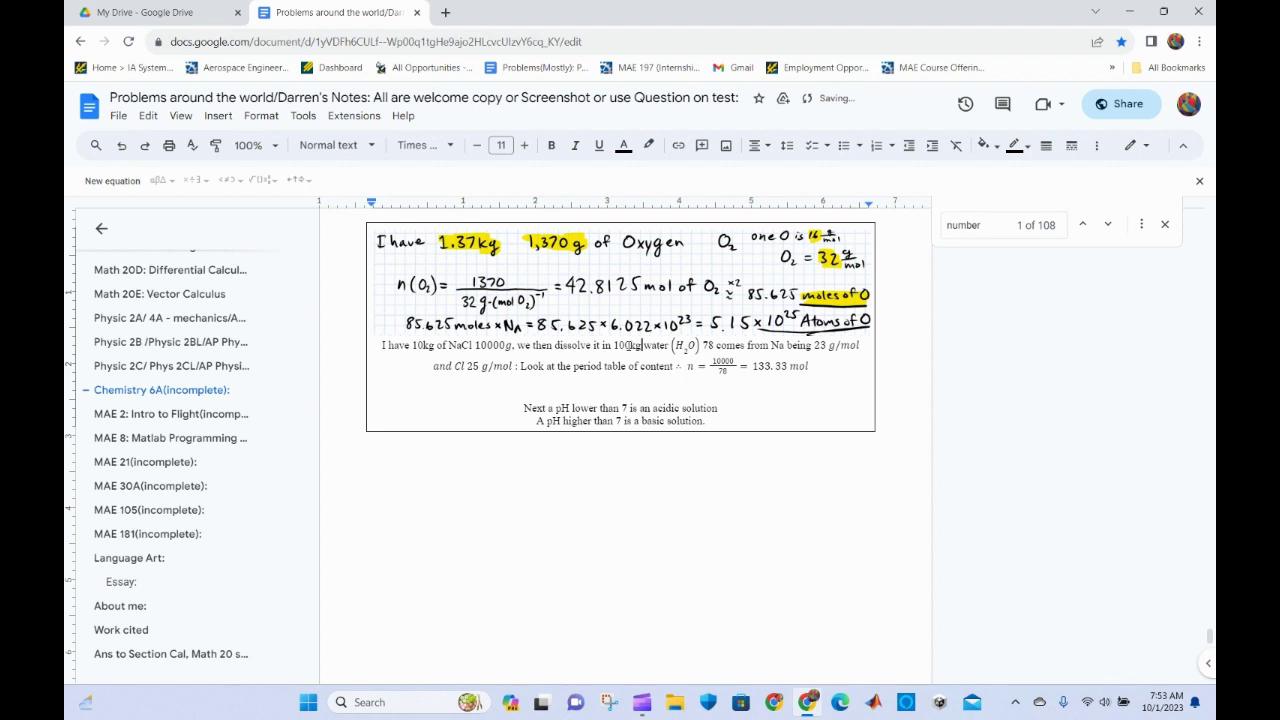
pyautogui.click(858, 368)
pyautogui.moveTo(643, 345); pyautogui.dragTo(630, 345)
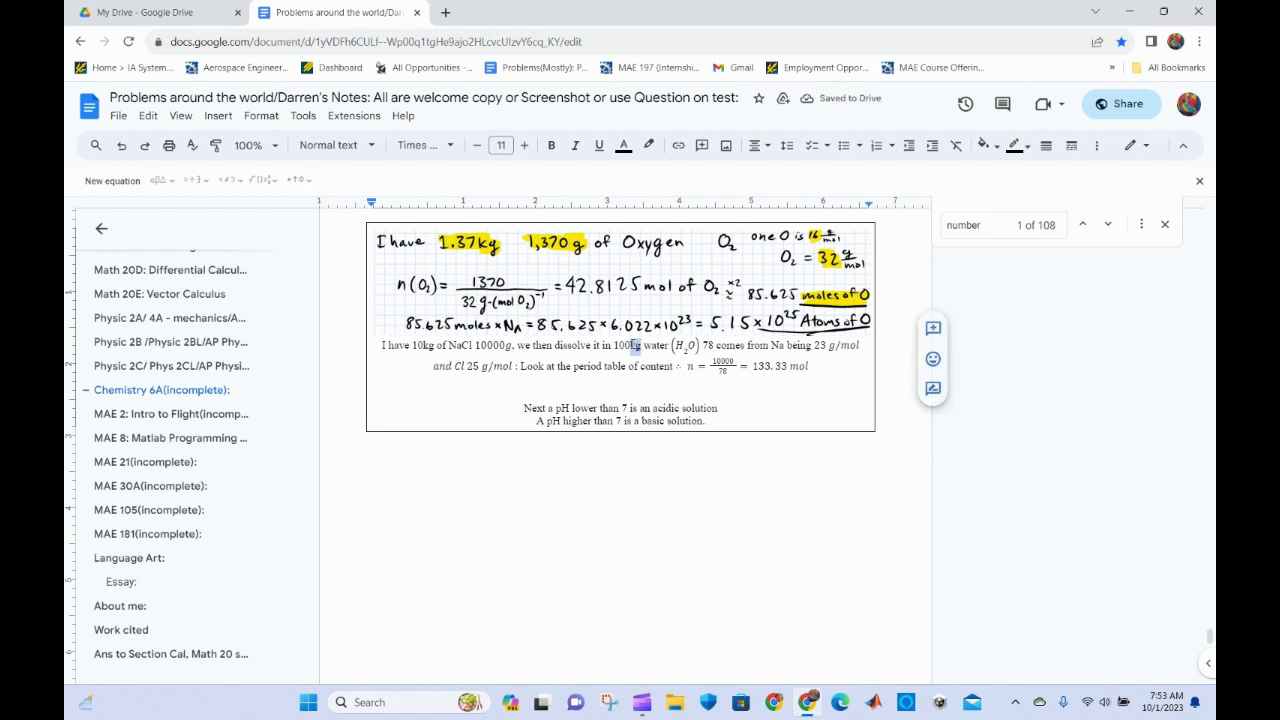
pyautogui.write('L')
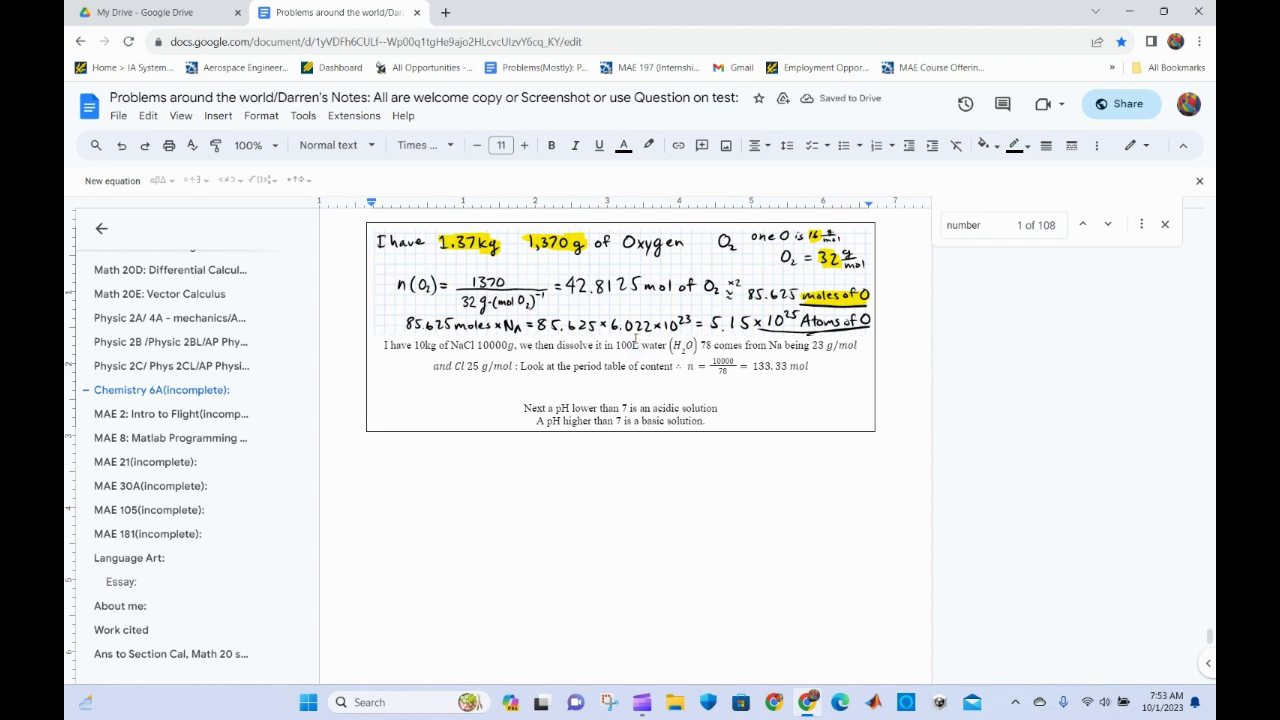
# Add the line "Then Molarity is" below the NaCl moles equation, followed by a new equation with an empty fraction.
pyautogui.click(822, 375)
pyautogui.click(810, 387)
pyautogui.write('Then Molarity is')
pyautogui.click(112, 180)
pyautogui.click(262, 179)
pyautogui.click(268, 230)
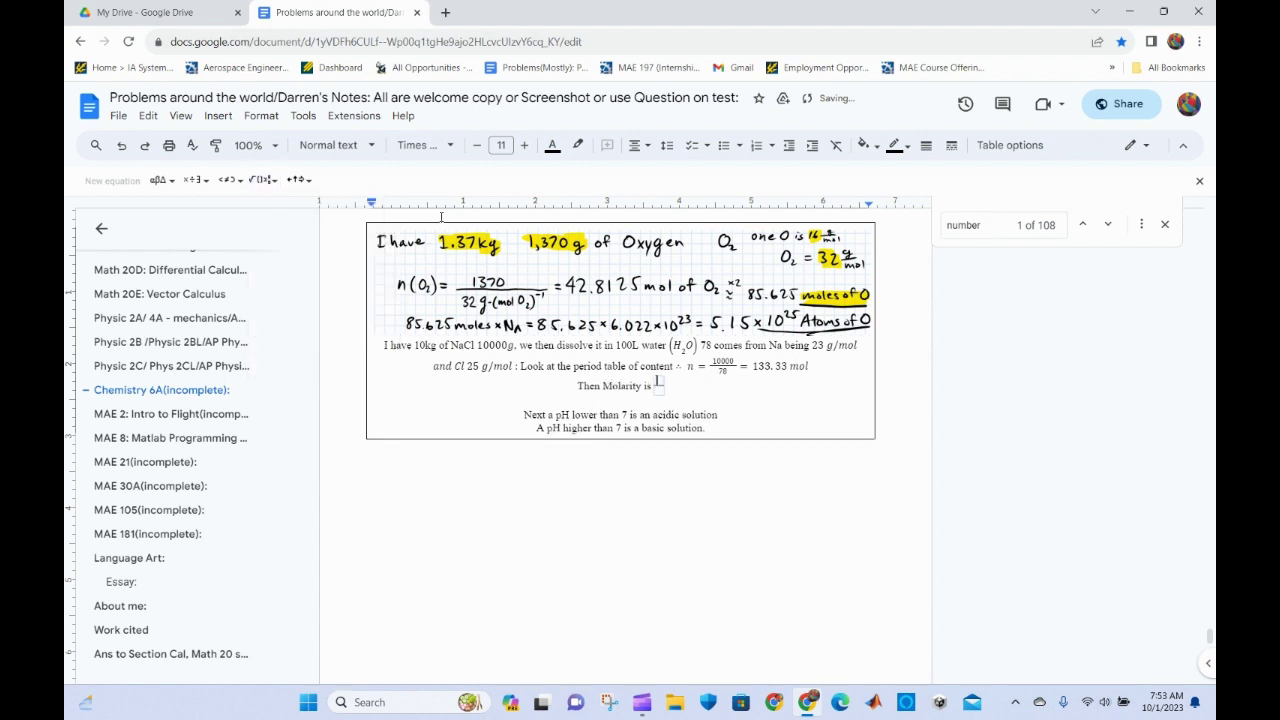
# Fill the molarity fraction with 133.33 over 100L, copying both values from the NaCl lines above.
pyautogui.moveTo(751, 366); pyautogui.dragTo(789, 366)
pyautogui.hotkey('ctrl', 'c')
pyautogui.click(661, 378)
pyautogui.hotkey('ctrl', 'v')
pyautogui.moveTo(615, 345); pyautogui.dragTo(639, 345)
pyautogui.hotkey('ctrl', 'c')
pyautogui.click(657, 390)
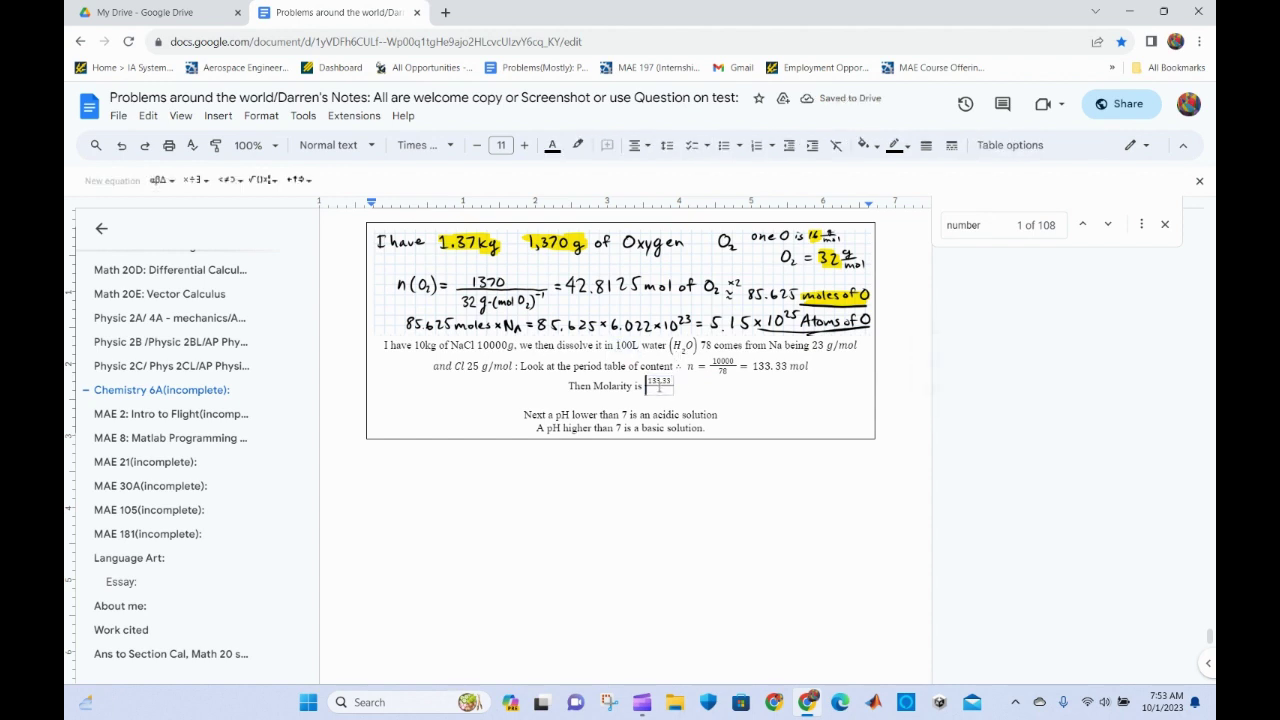
pyautogui.hotkey('ctrl', 'v')
# Put the result "= 1.33" after the molarity fraction.
pyautogui.write('=')
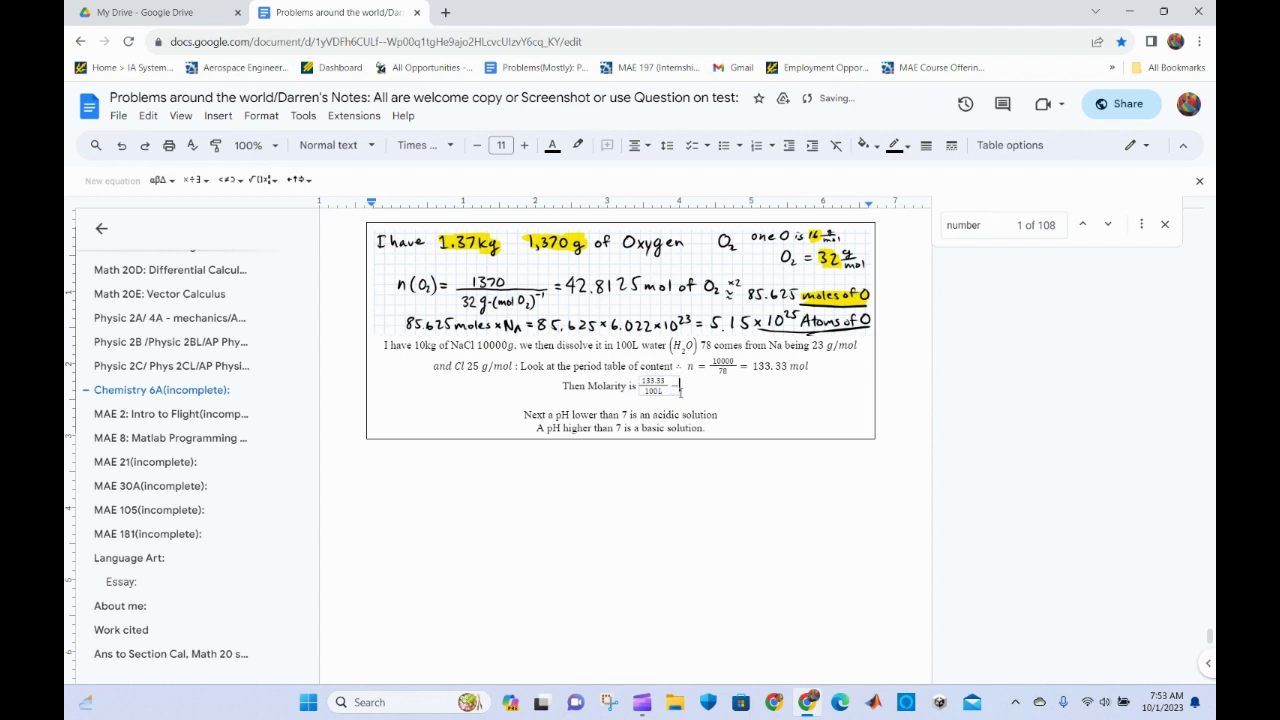
pyautogui.press('BackSpace')
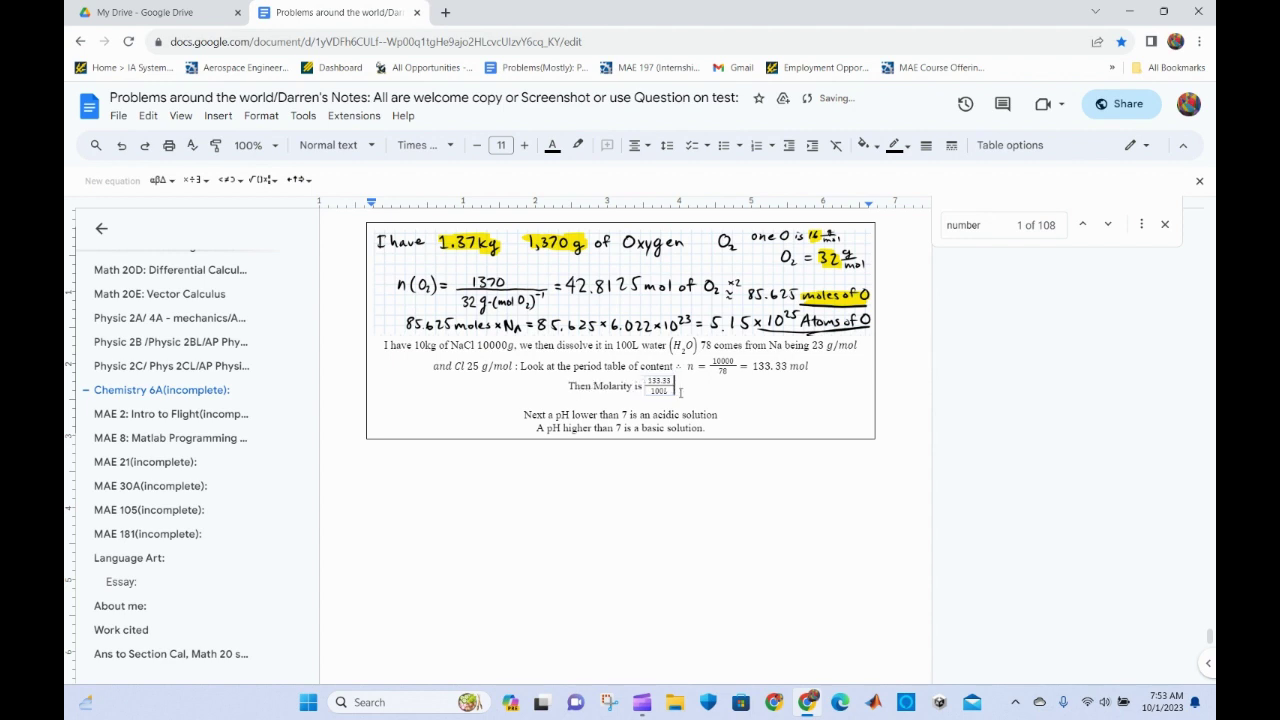
pyautogui.write('= ')
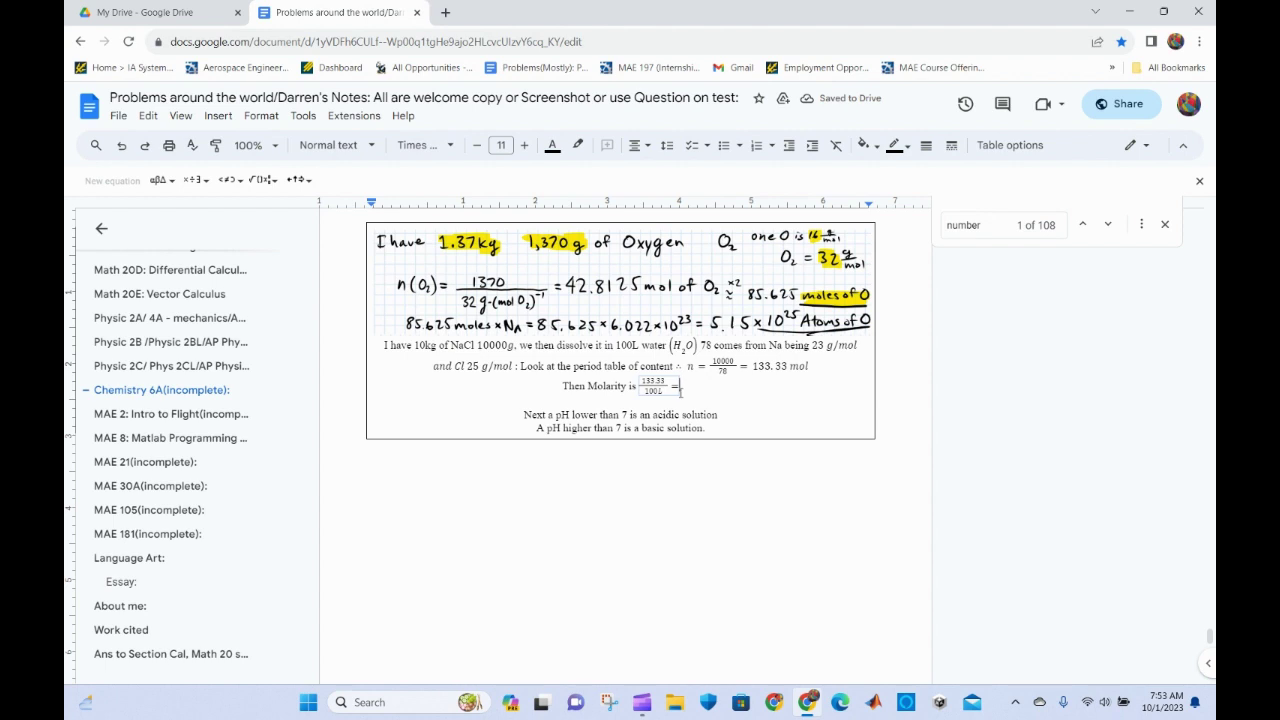
pyautogui.write('1')
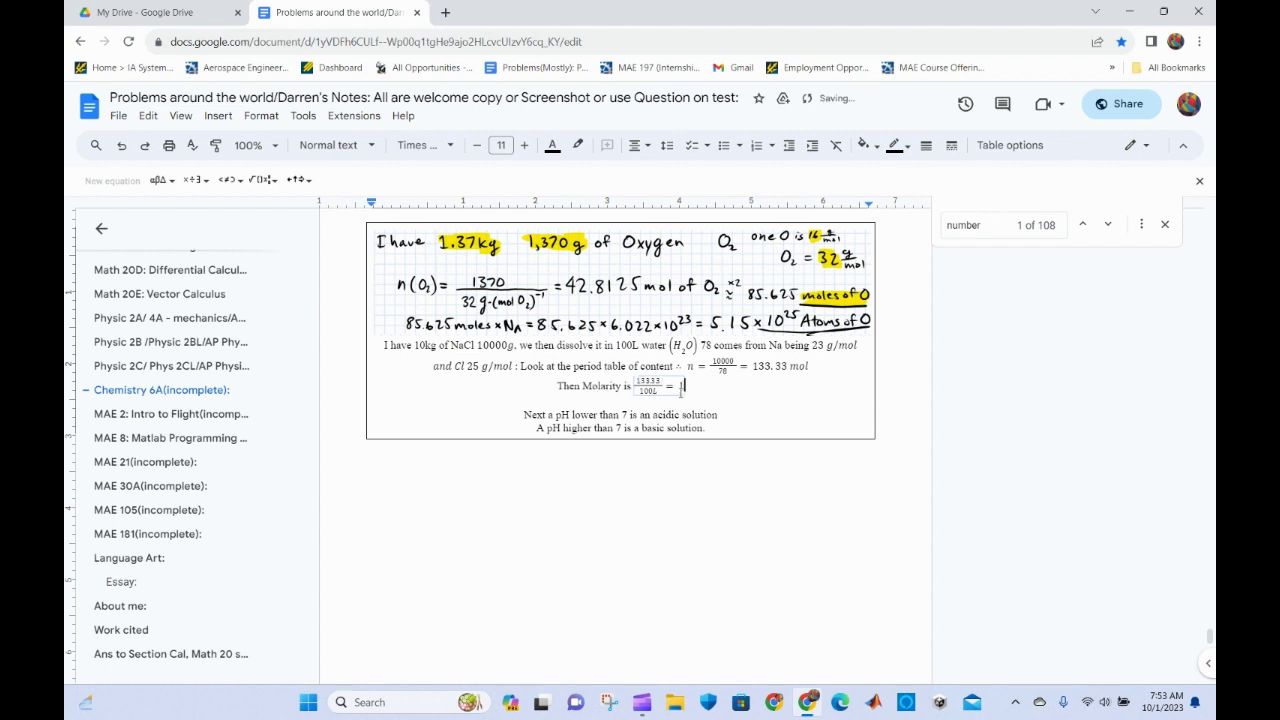
pyautogui.write('.33')
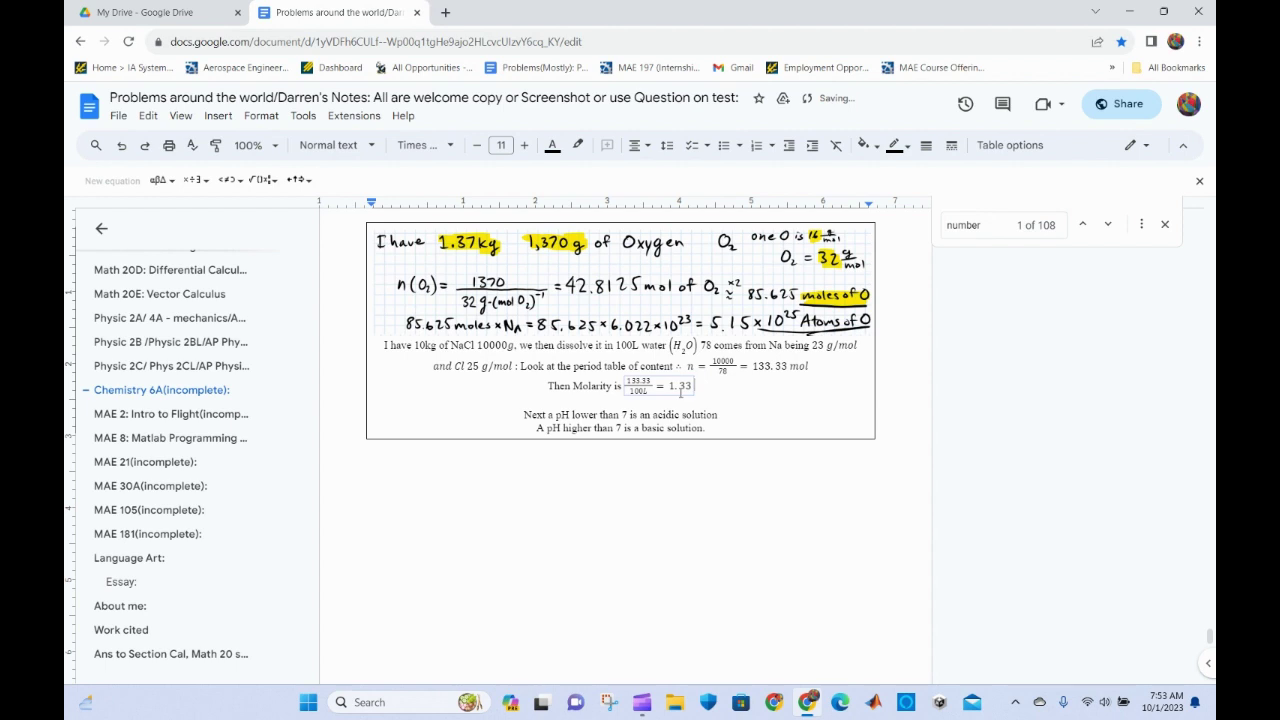
# Give the molarity result the unit mol · L^-1, using the multiplication dot symbol and a superscript exponent.
pyautogui.write('mol')
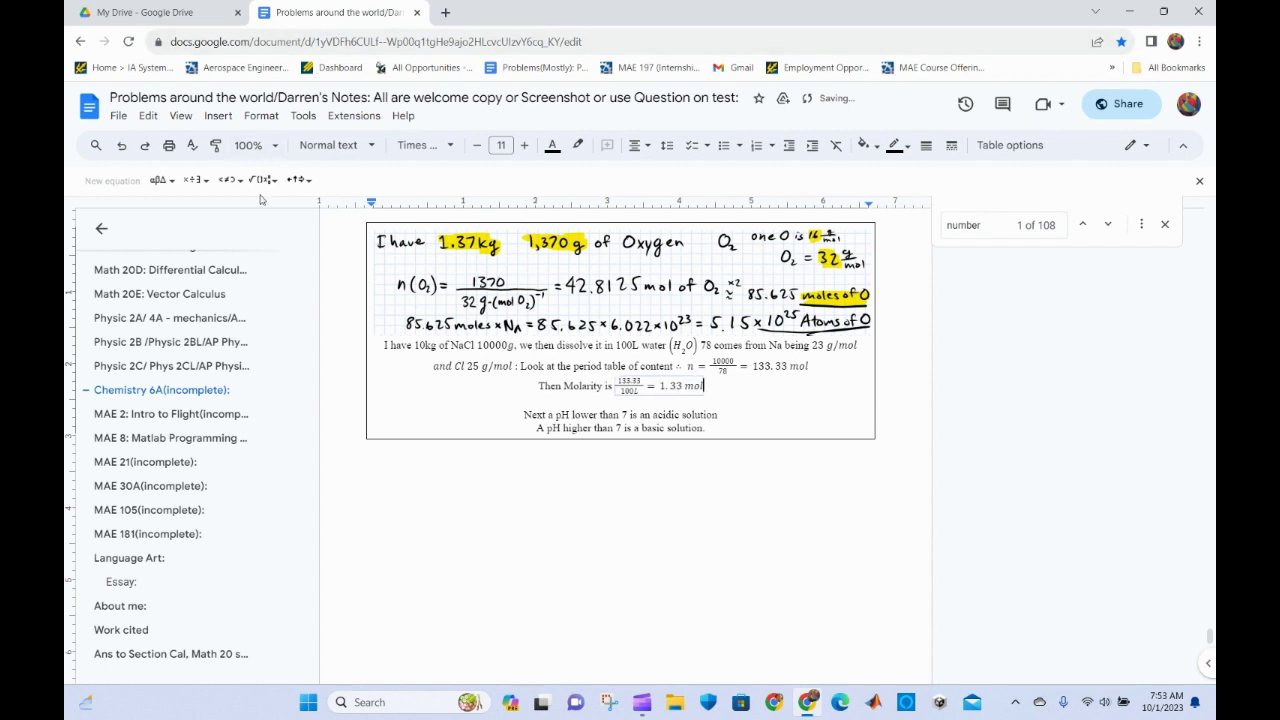
pyautogui.click(228, 179)
pyautogui.moveTo(193, 179)
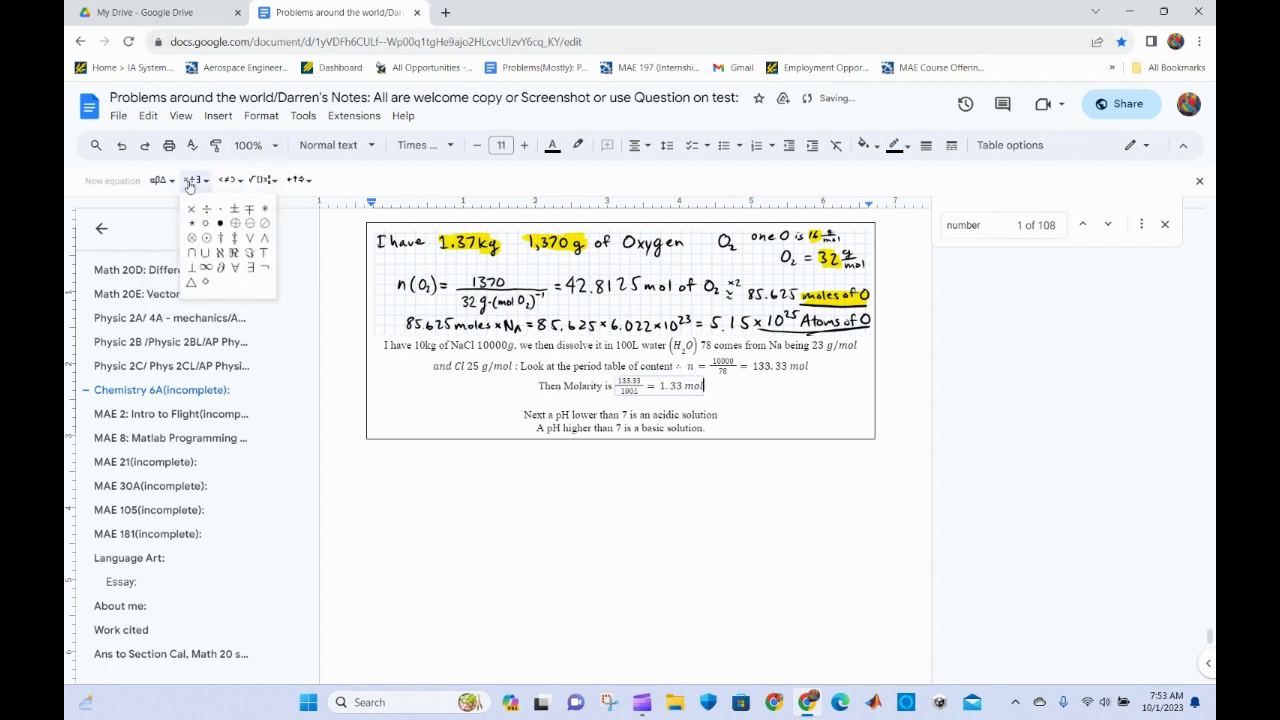
pyautogui.click(257, 210)
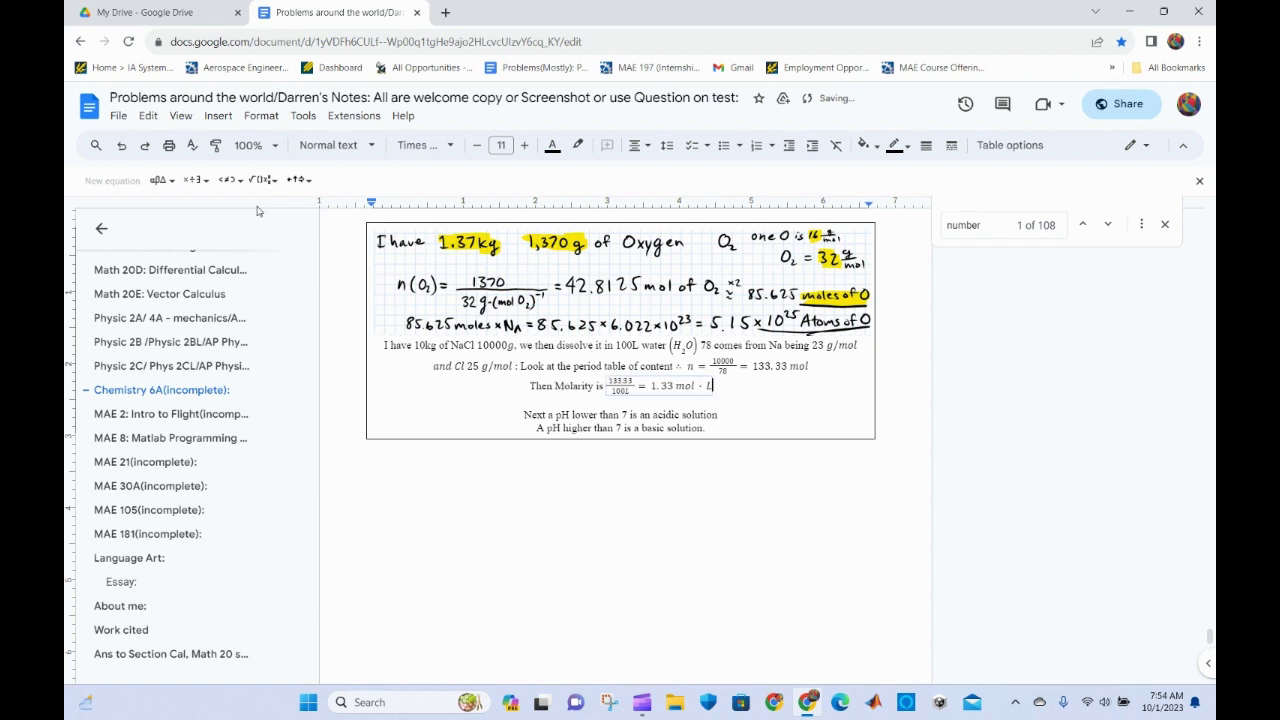
pyautogui.write('L^-1')
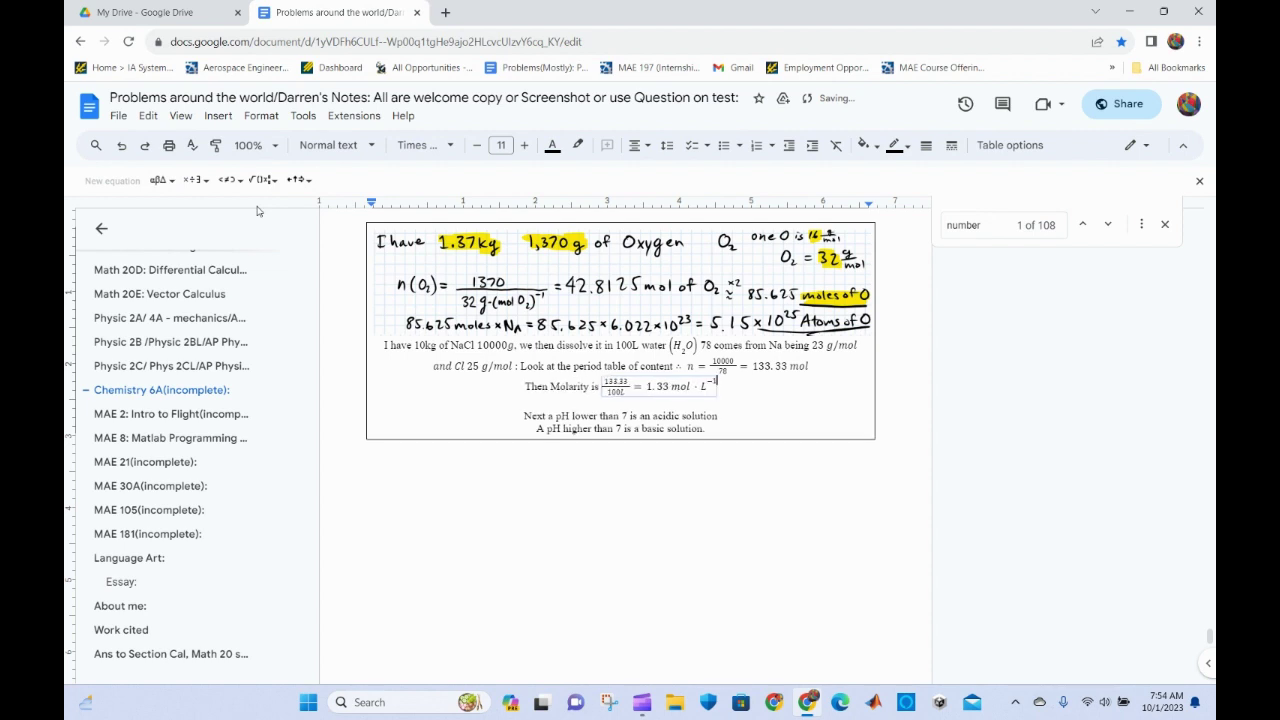